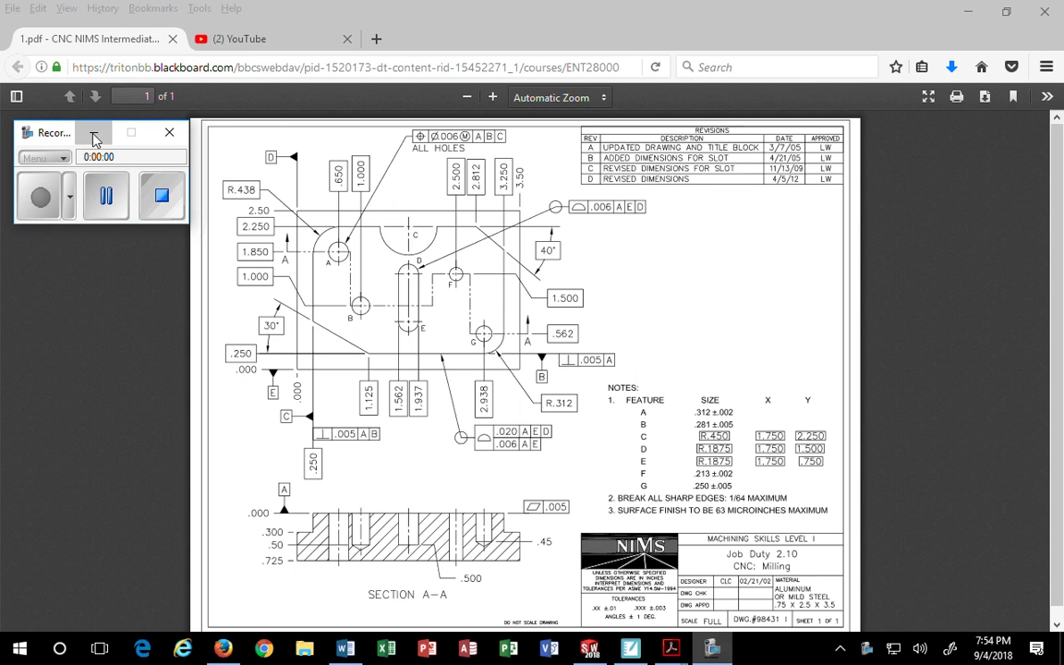
- Close the theotherdrawings.pdf window and bring the Word modeling notes to the front
left_click(93, 137)
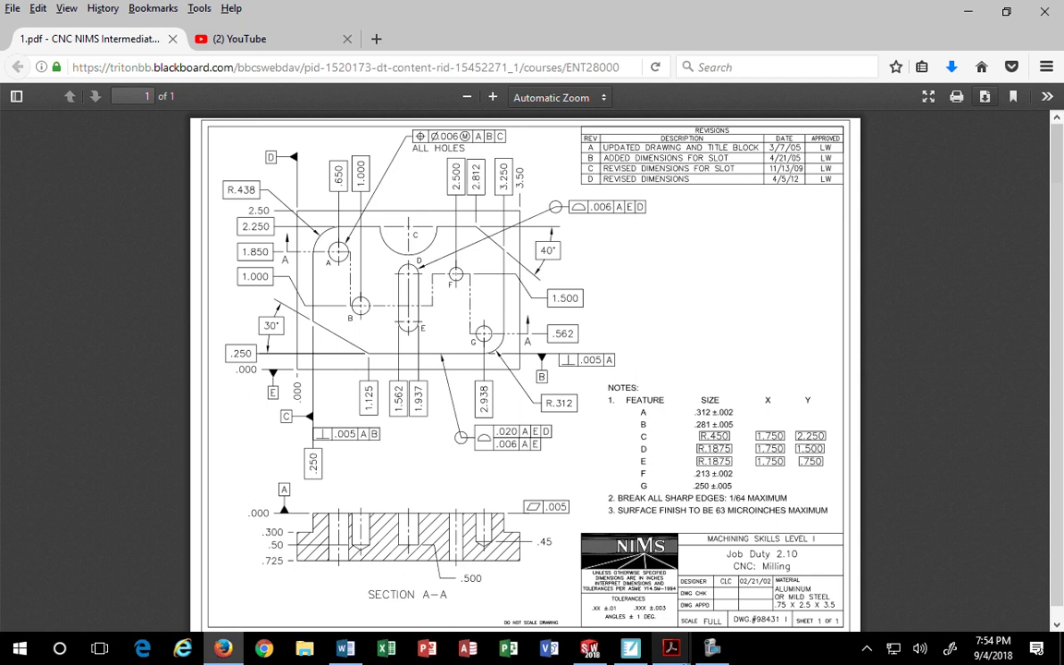
mouse_move(671, 647)
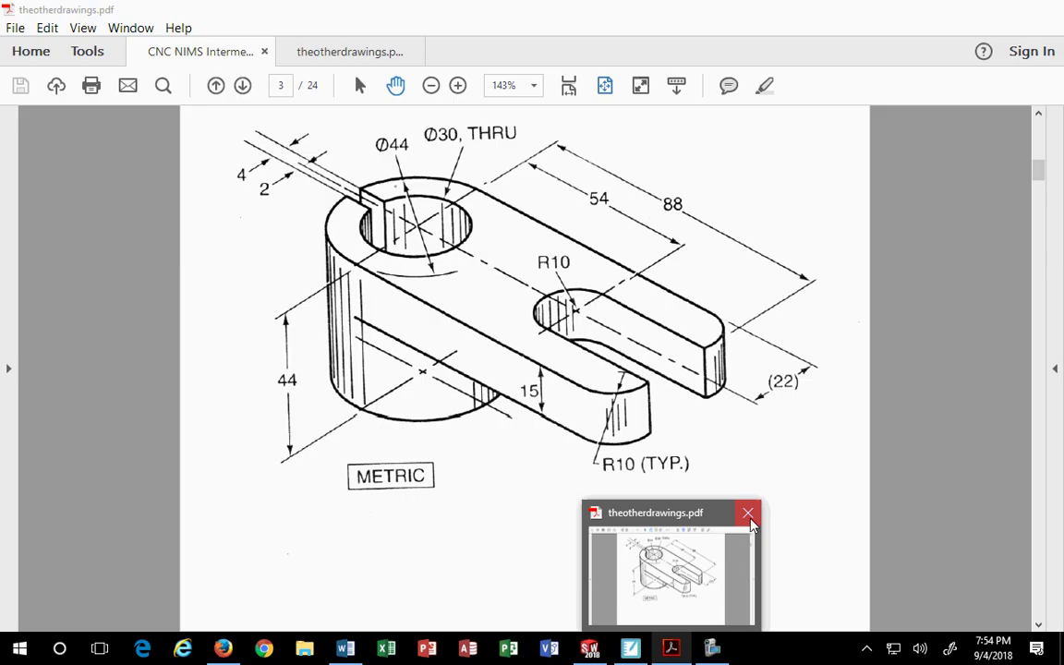
left_click(748, 515)
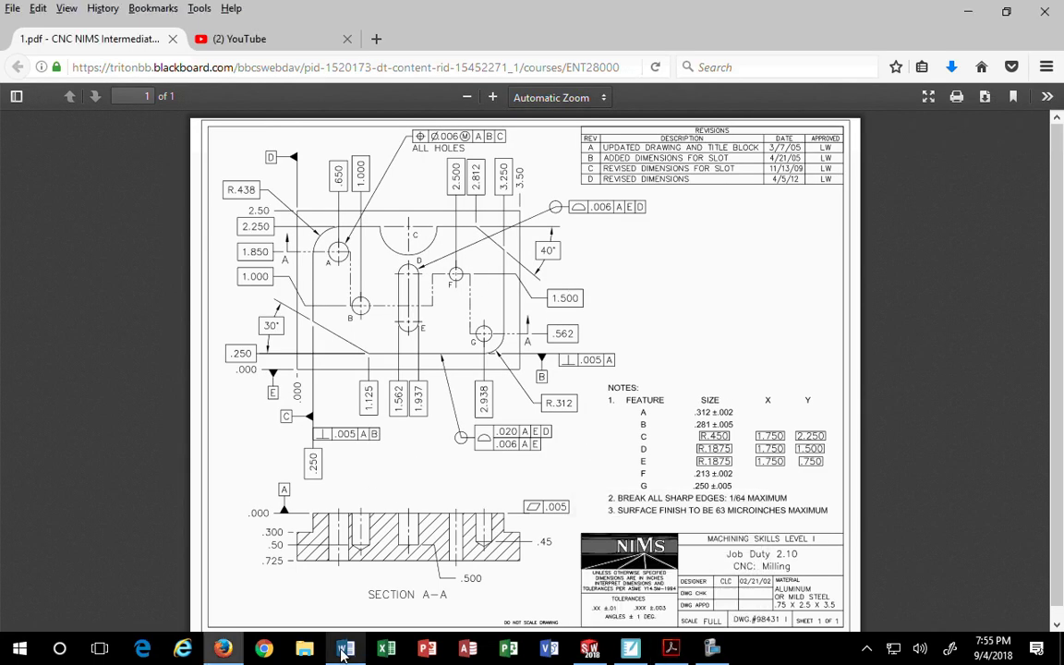
mouse_move(344, 652)
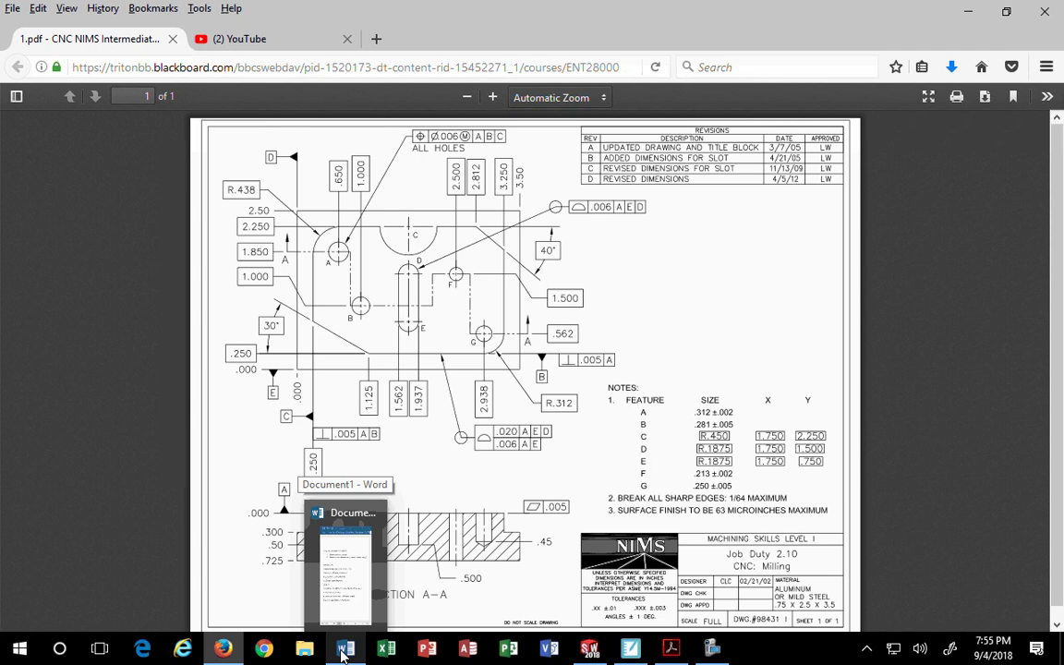
left_click(344, 652)
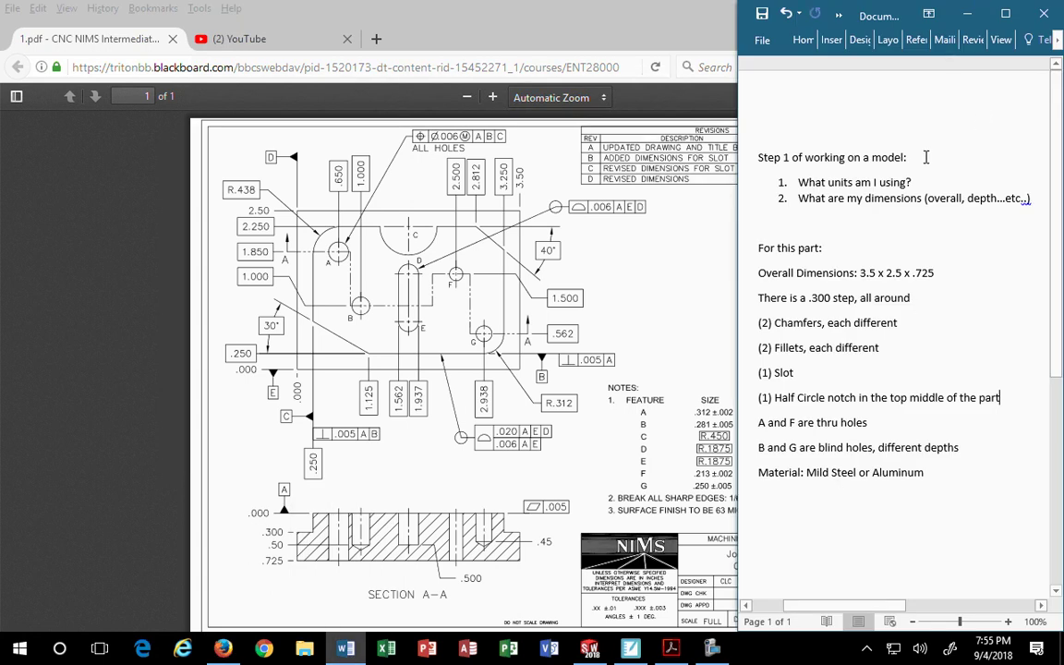
- Dock the drawing on the left and answer the units question with '- Inches'
left_click_drag(628, 26, 0, 185)
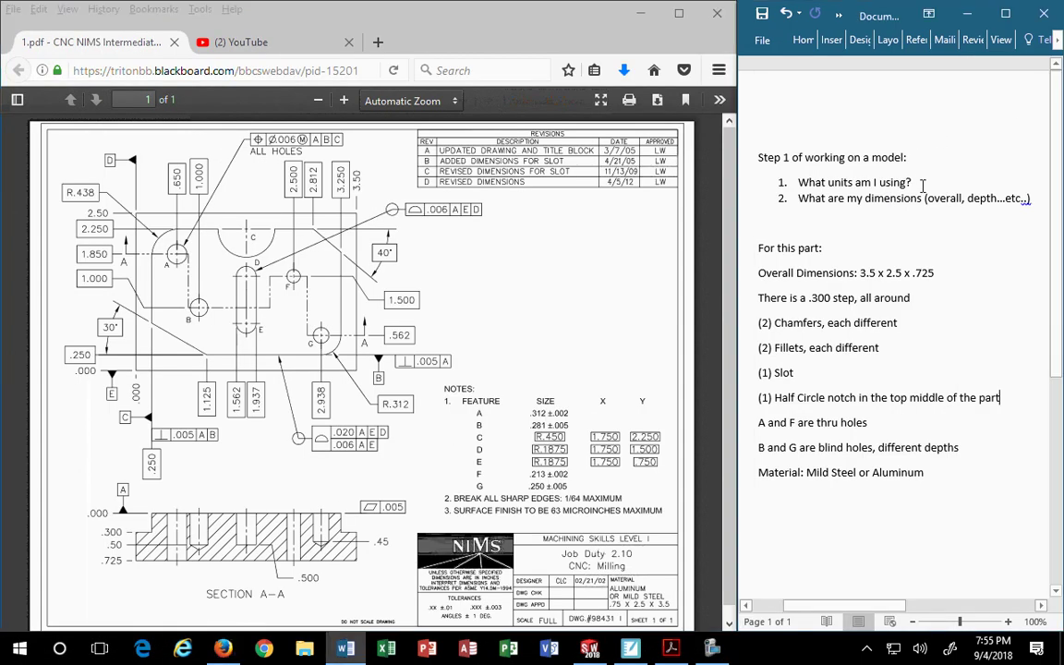
type("- ")
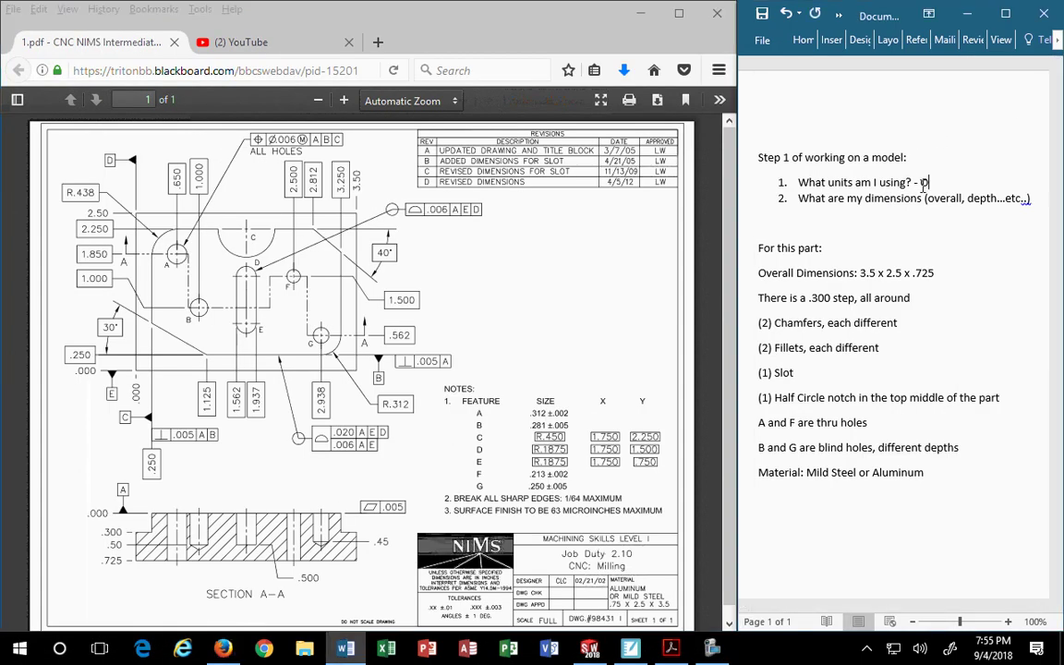
type("Inches")
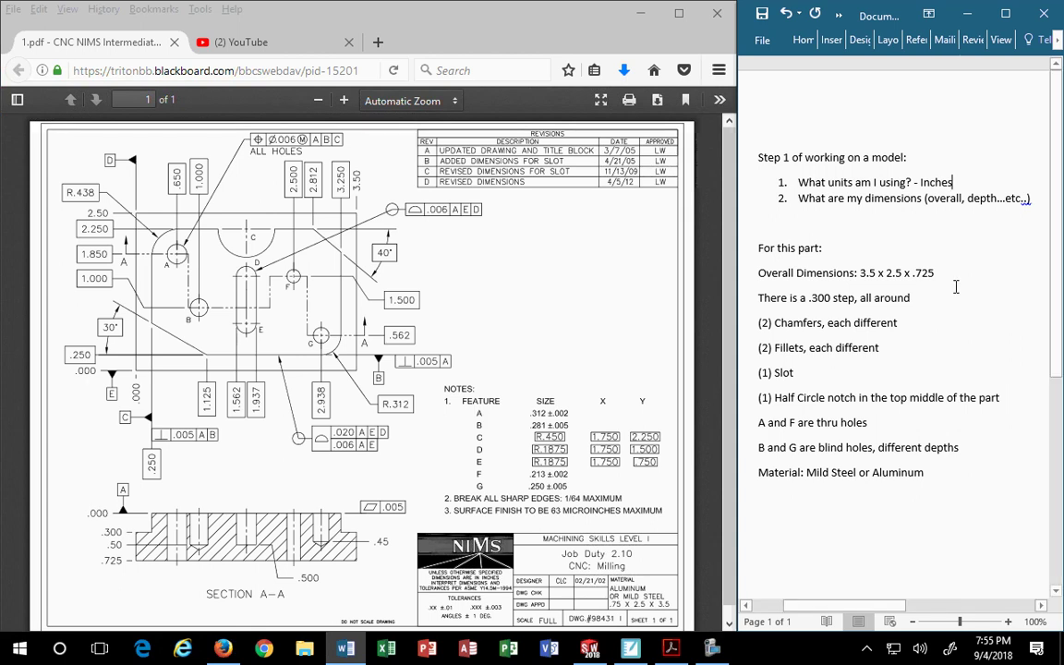
triple_click(791, 279)
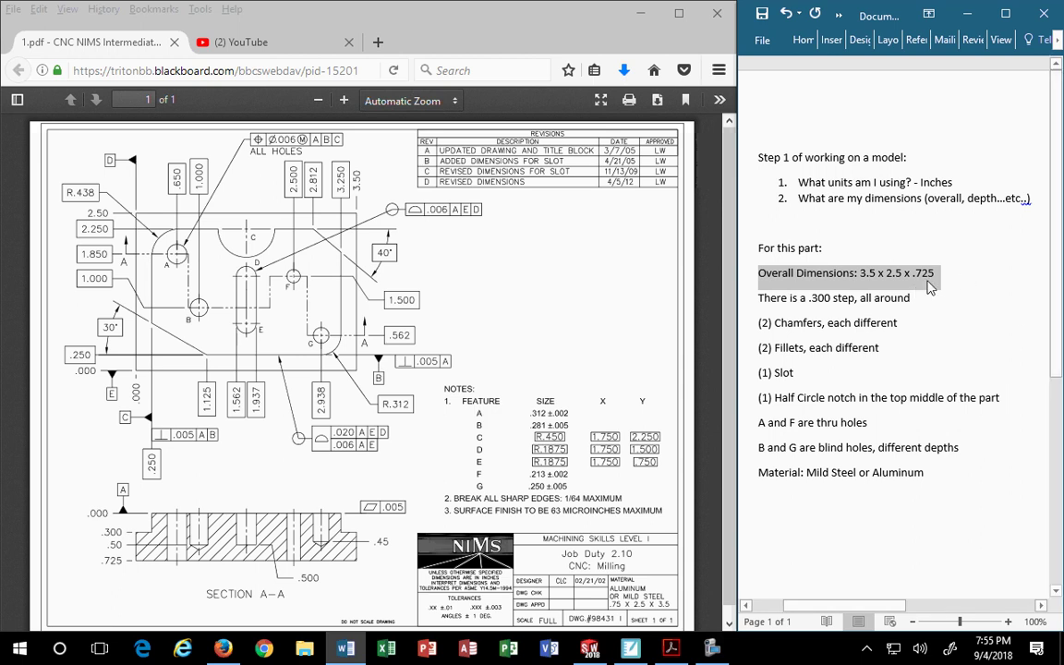
left_click(852, 317)
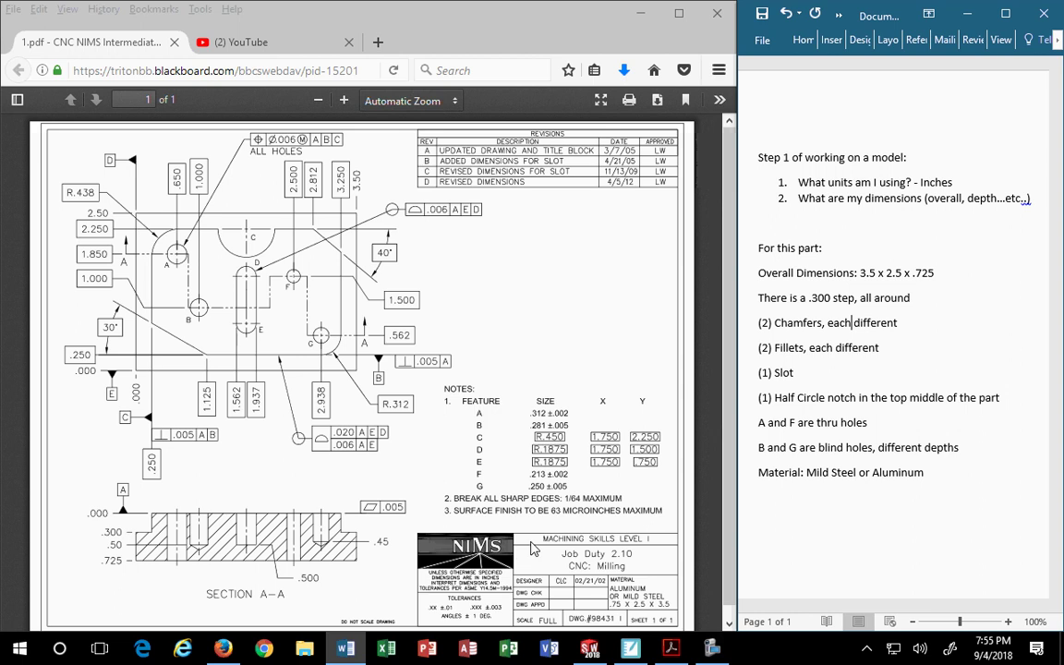
- Check the Mild Steel or Aluminum material against the drawing, then move the drawing aside
left_click_drag(806, 474, 928, 472)
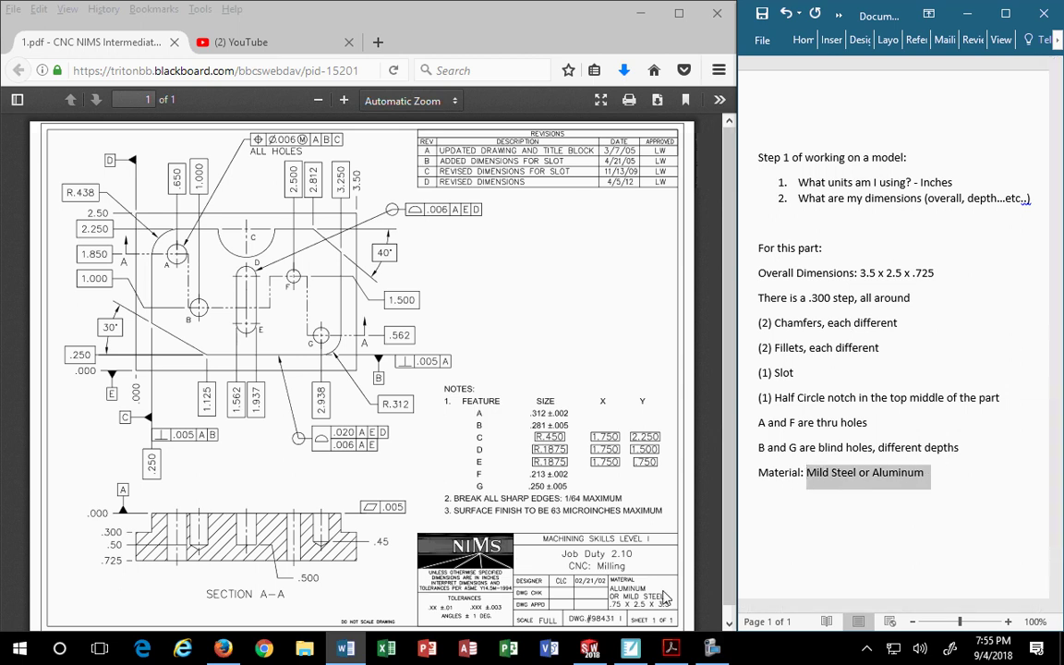
left_click(574, 543)
key("alt+Tab")
left_click_drag(538, 13, 765, 35)
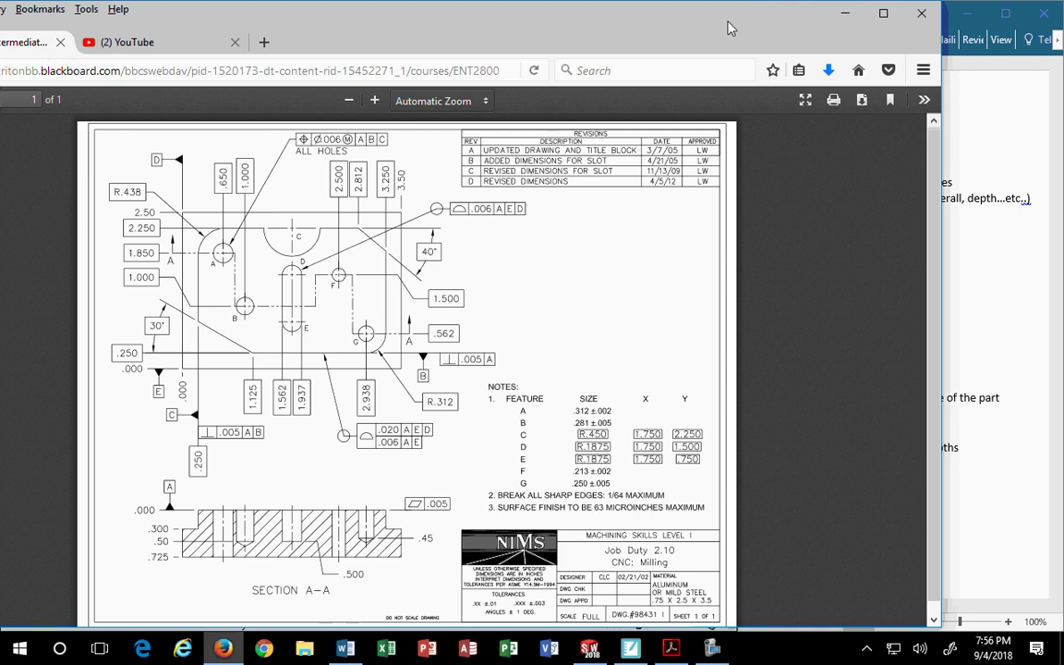
- Hide the drawing and create a new SOLIDWORKS part document
left_click_drag(726, 28, 760, 53)
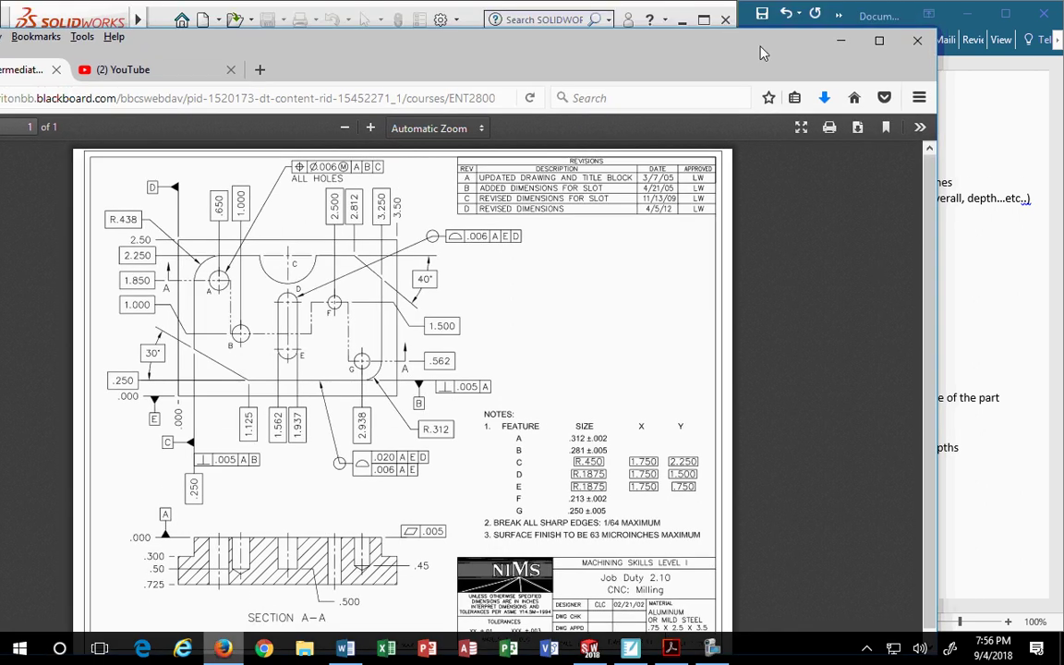
left_click(842, 46)
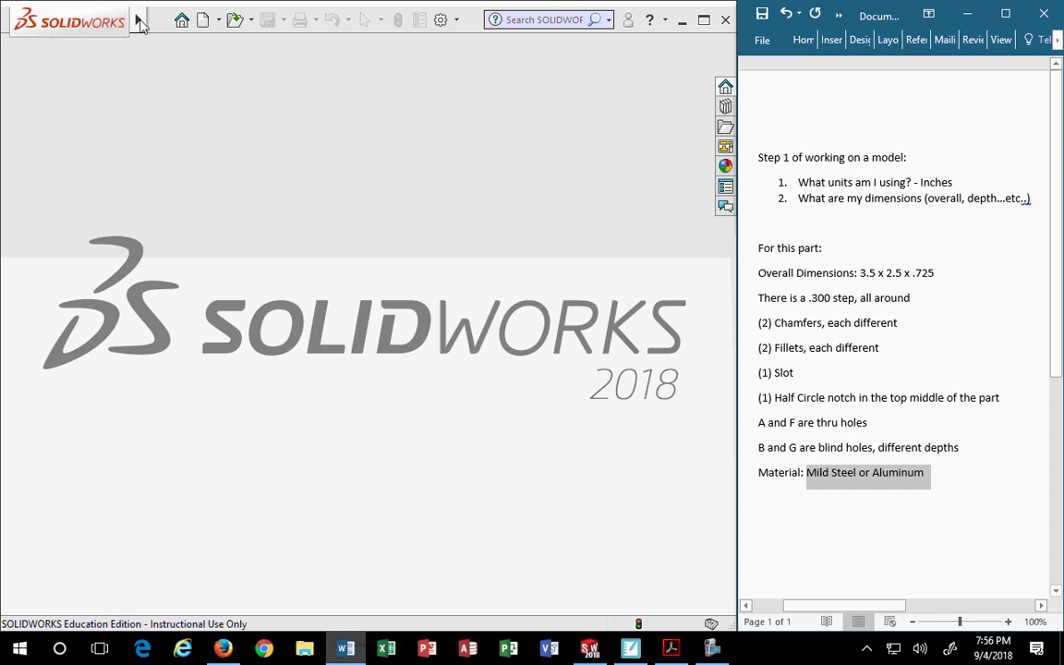
left_click(220, 21)
left_click(230, 41)
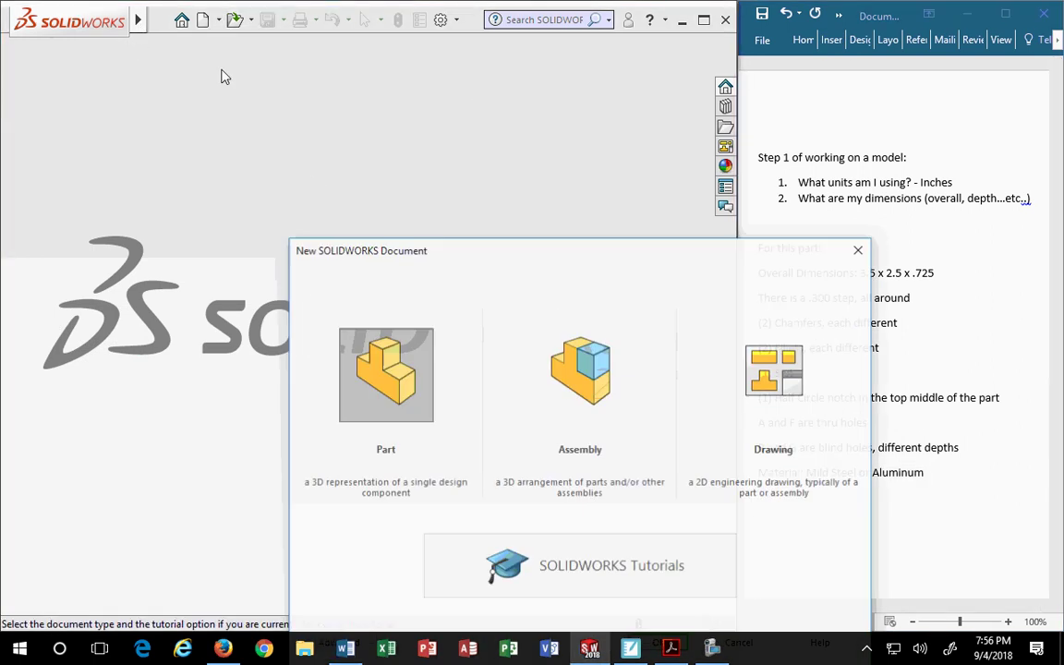
left_click_drag(517, 262, 319, 97)
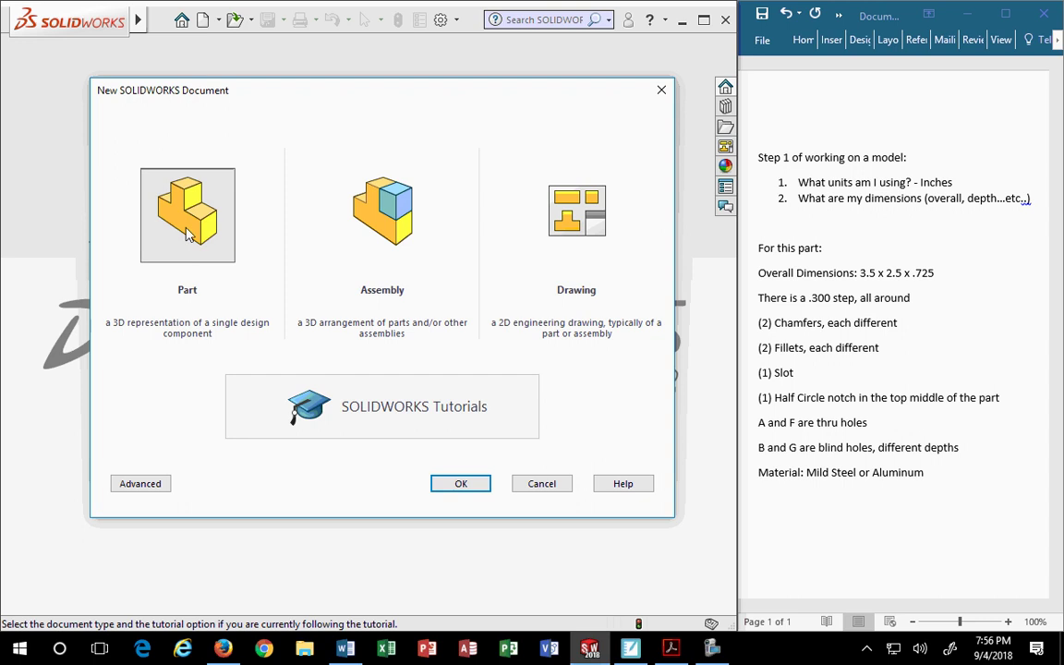
left_click(464, 488)
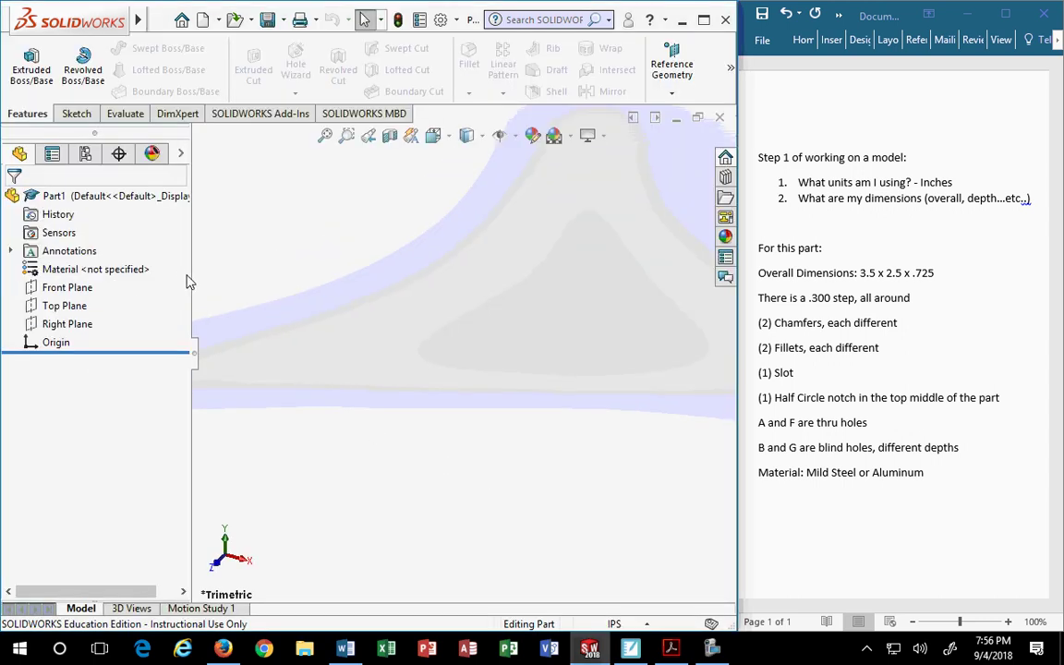
left_click_drag(189, 274, 142, 271)
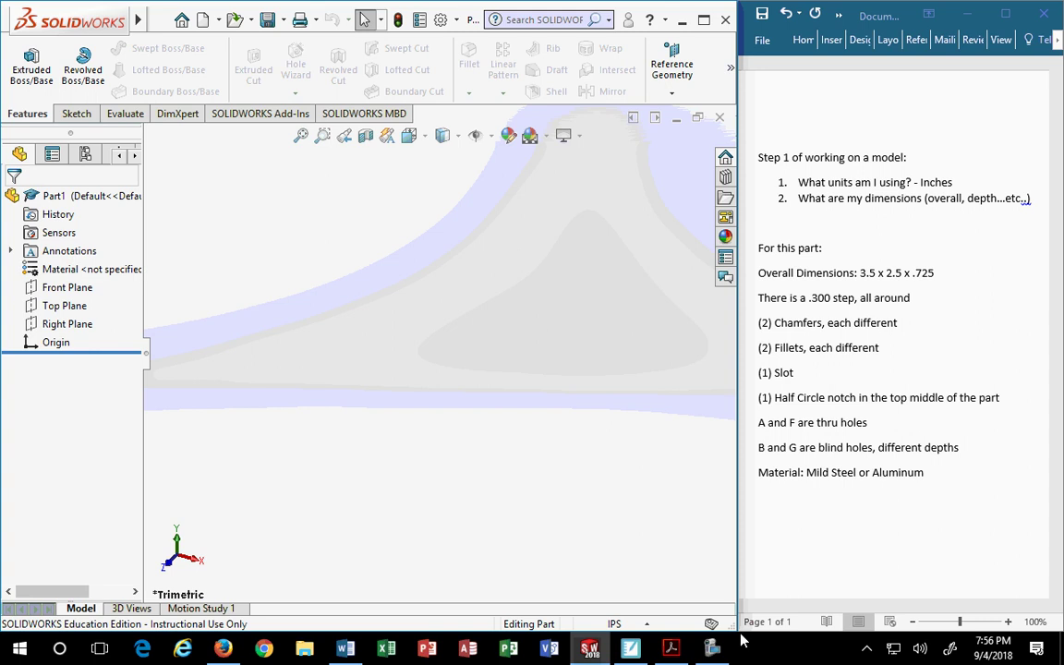
- Set the part's document units to IPS (inch, pound, second)
left_click(614, 624)
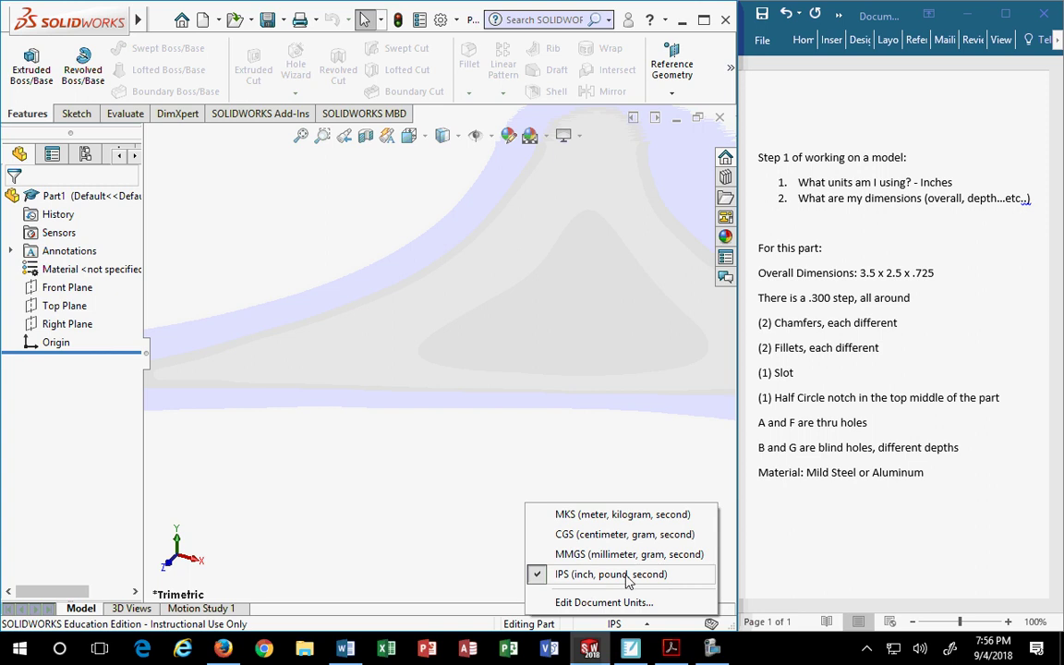
left_click(616, 602)
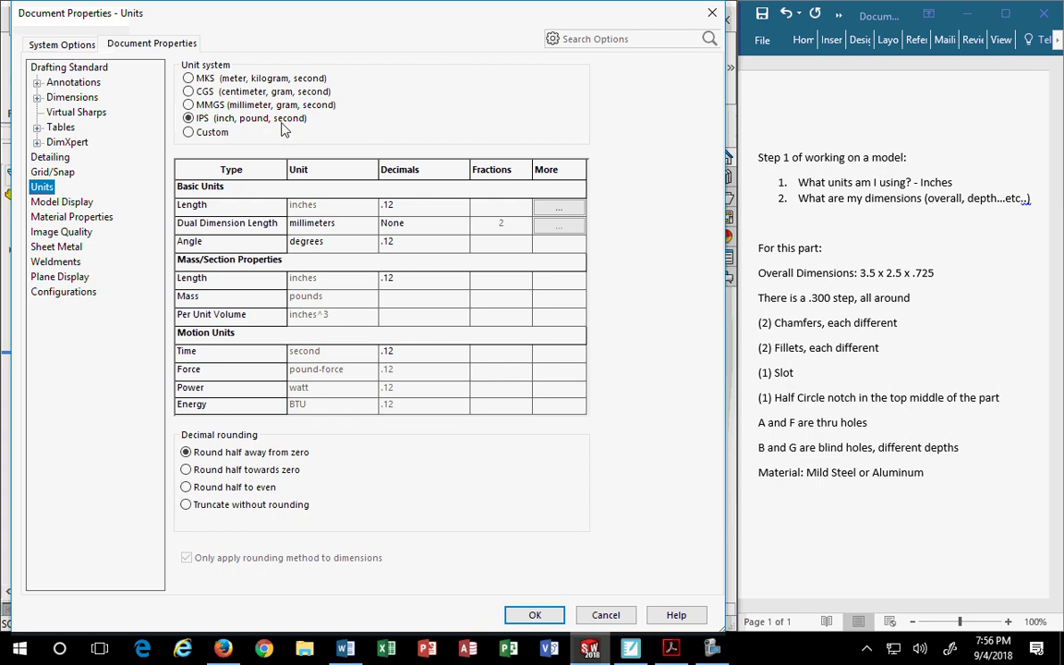
left_click(189, 117)
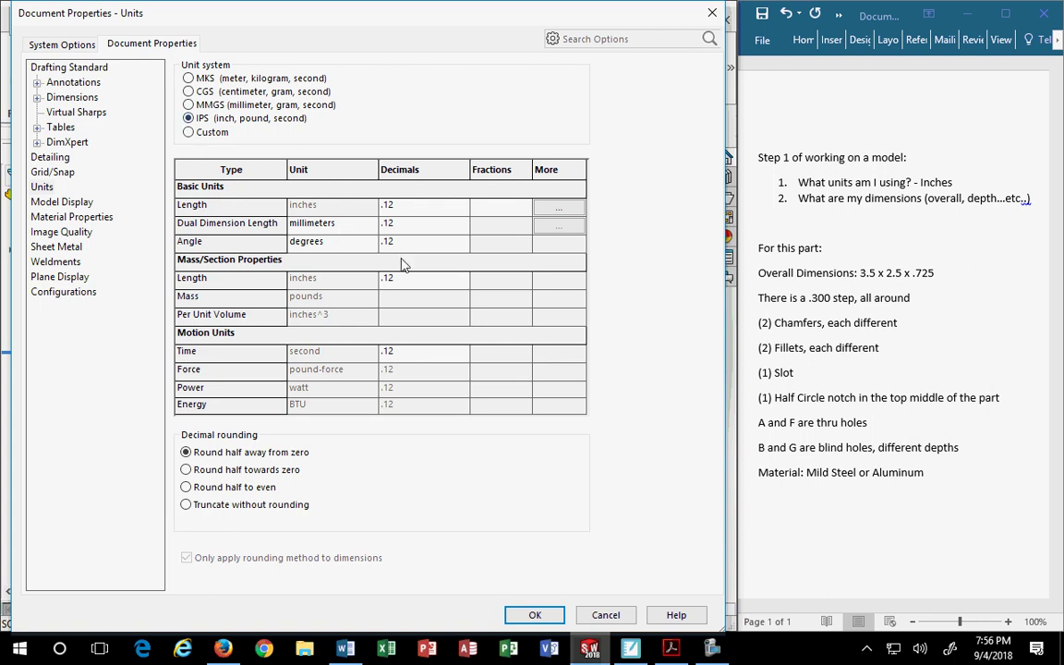
left_click(540, 614)
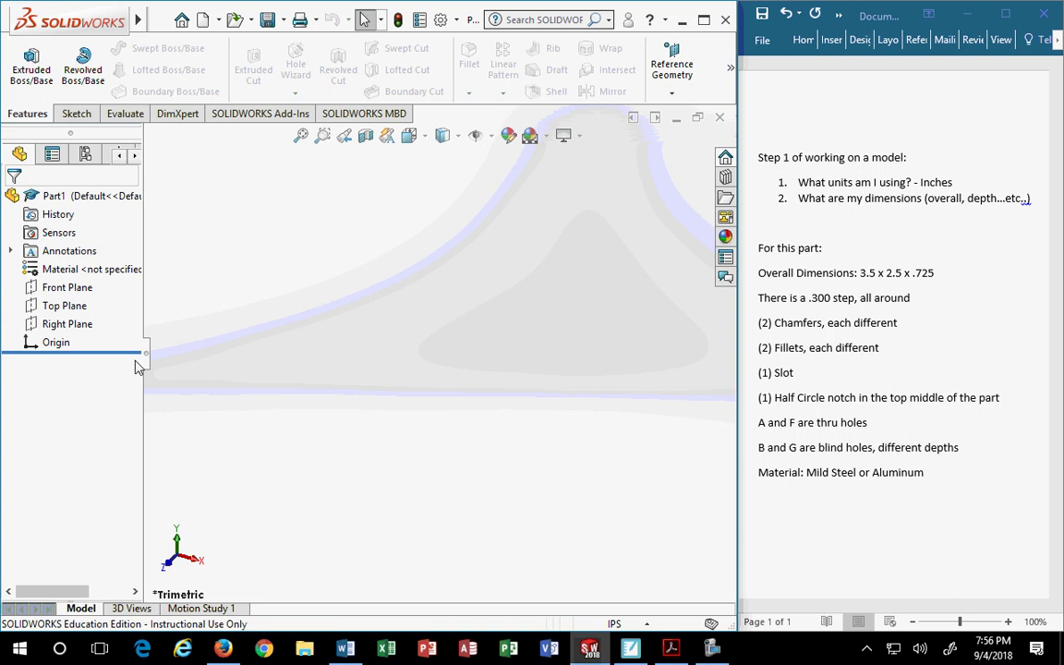
left_click(66, 289)
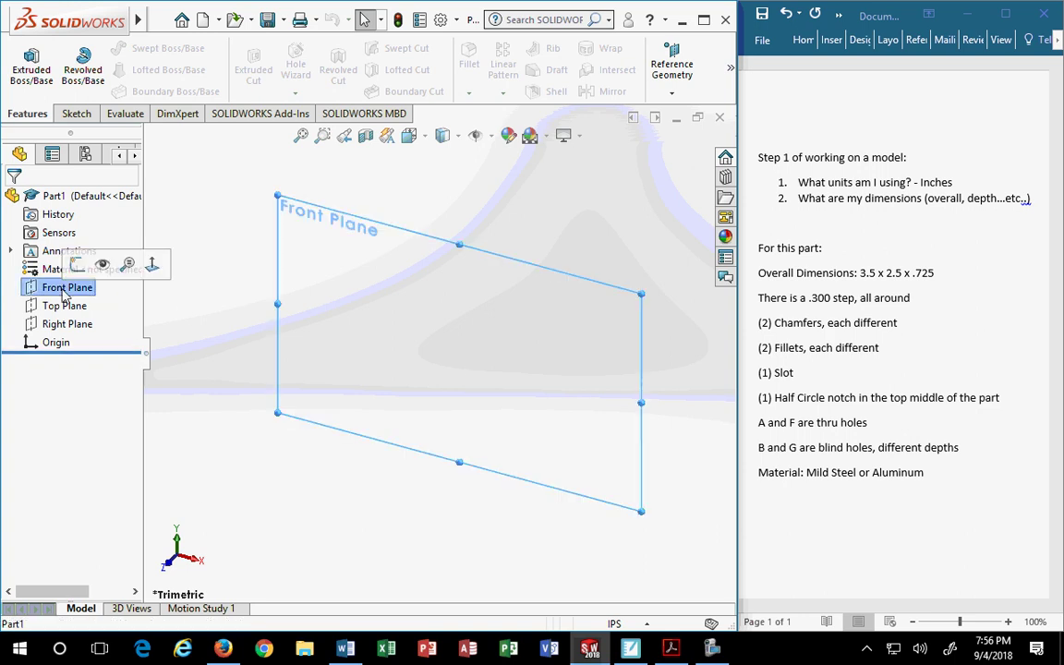
left_click(53, 329, "shift")
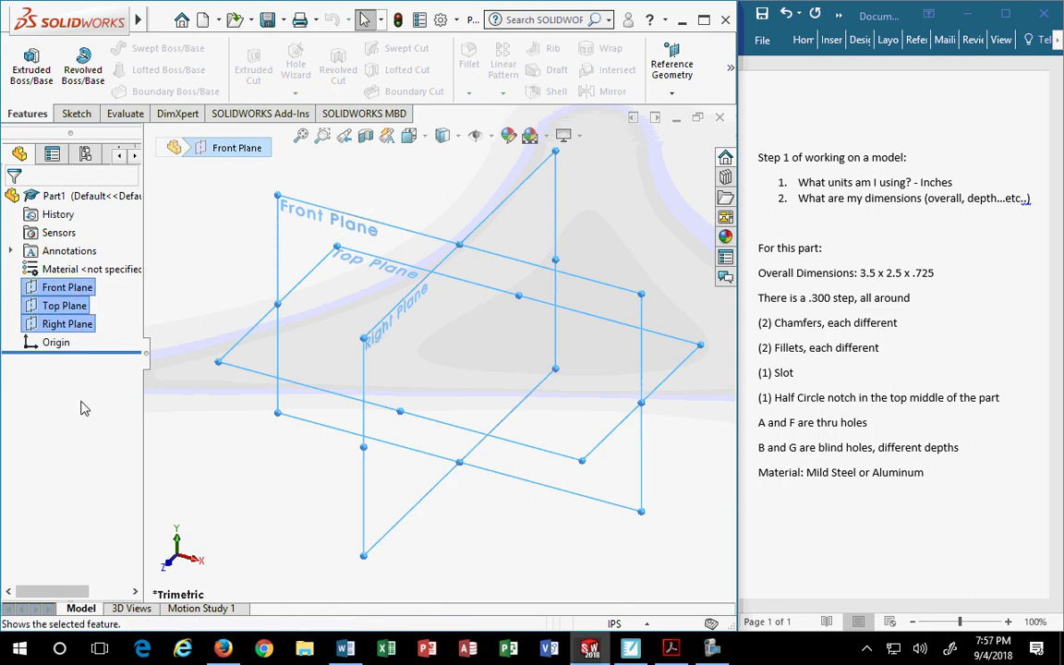
left_click(169, 277)
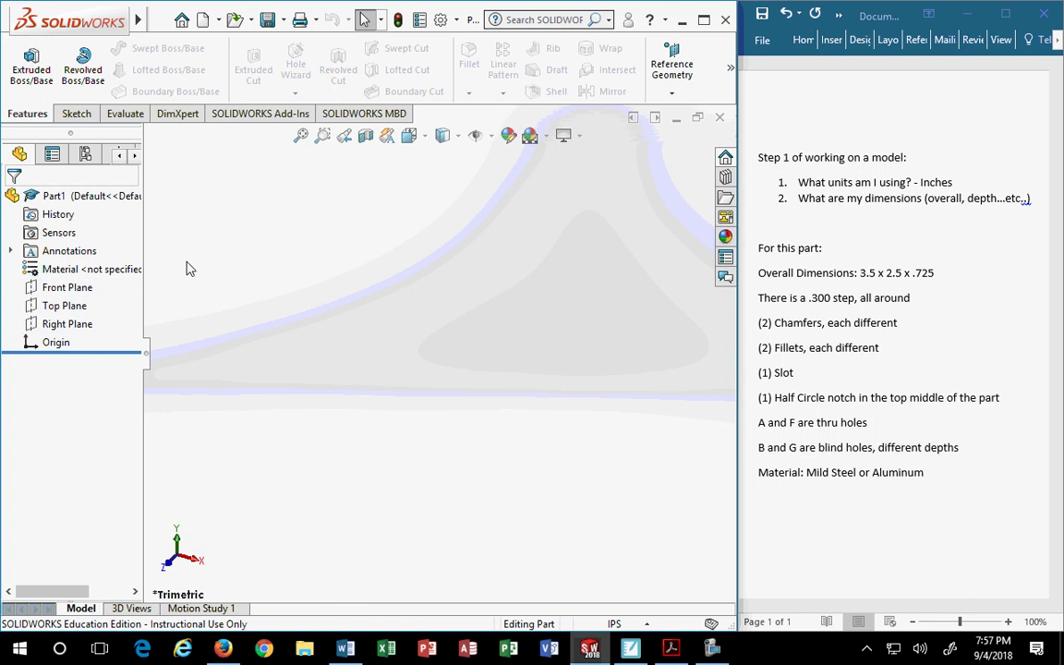
left_click(57, 289)
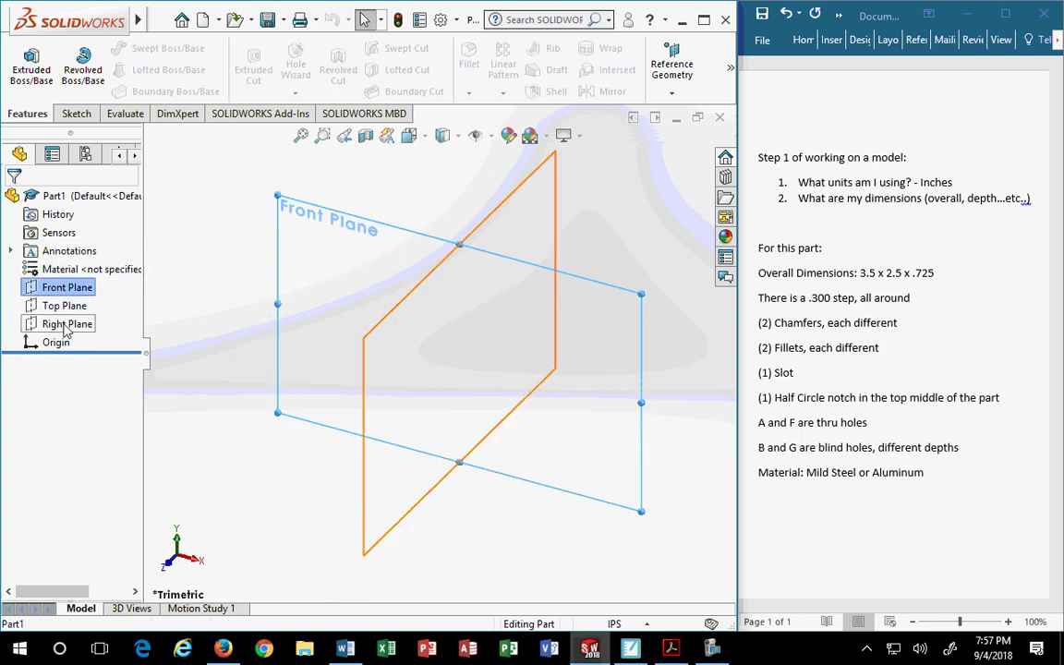
left_click(67, 325, "shift")
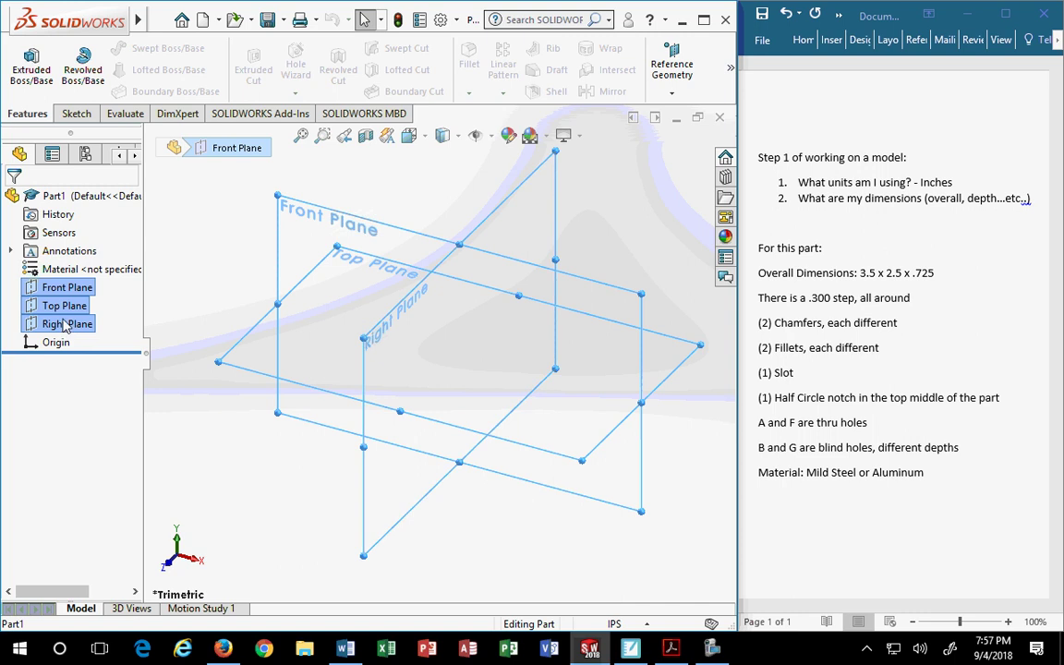
mouse_move(64, 312)
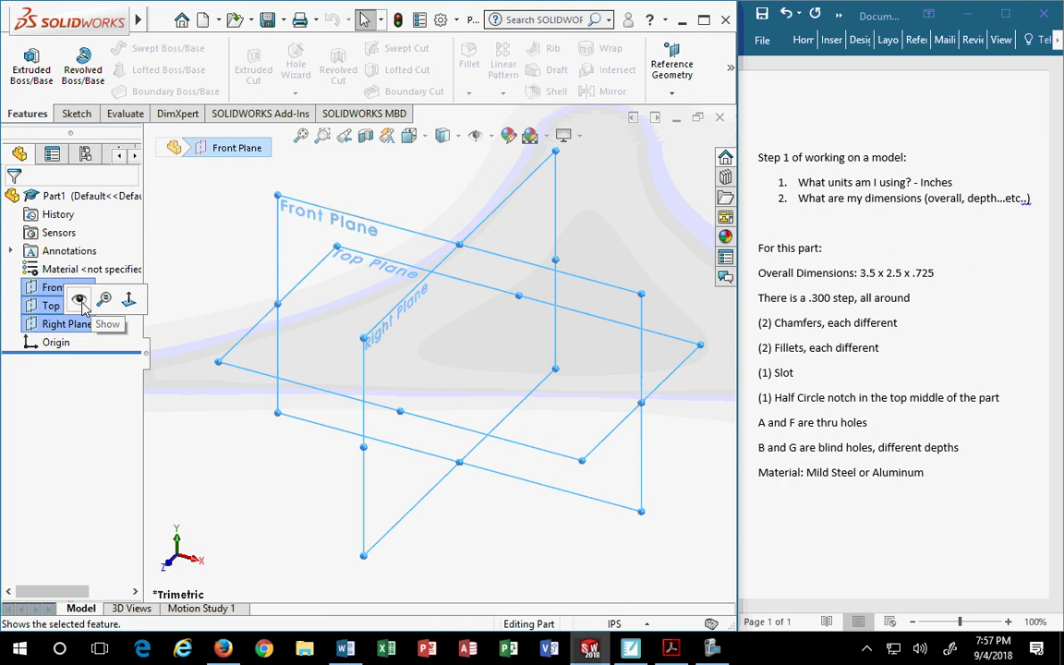
left_click(79, 300)
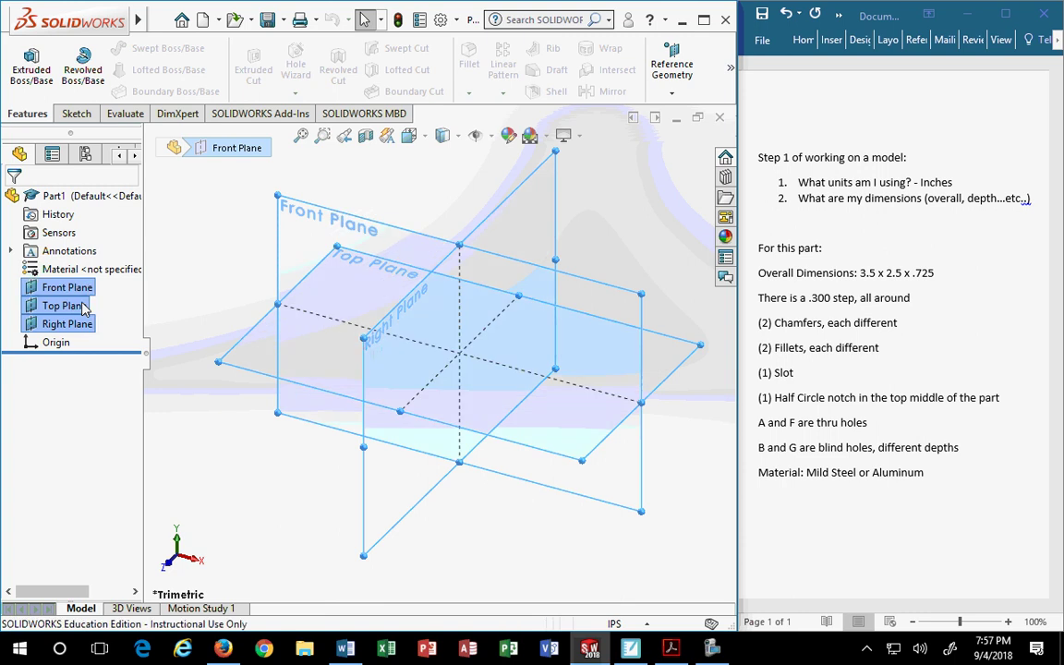
left_click(220, 490)
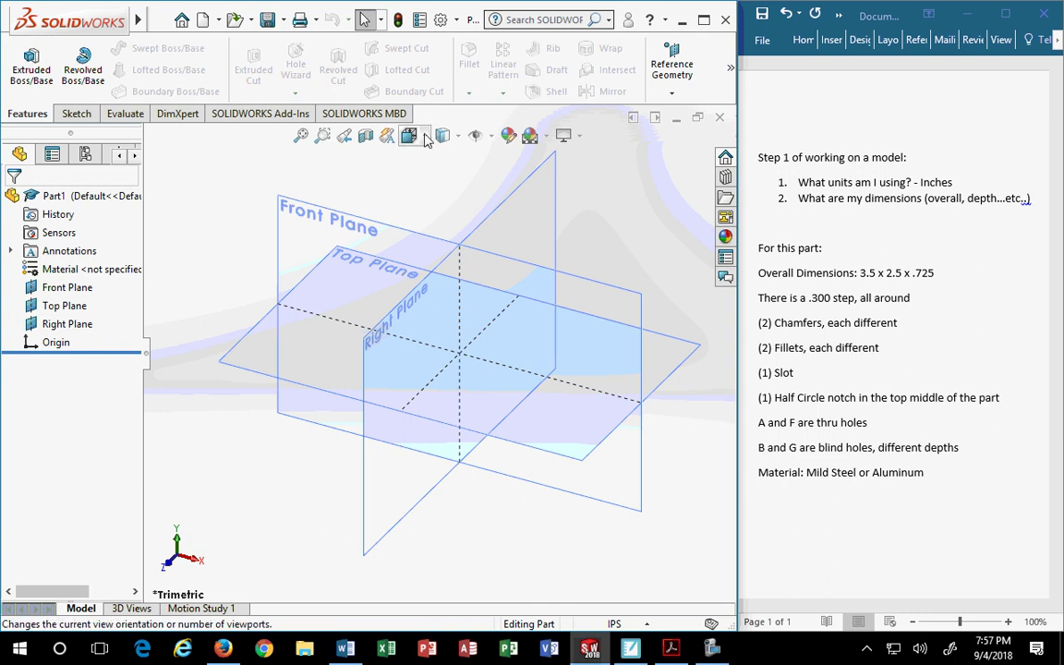
mouse_move(409, 136)
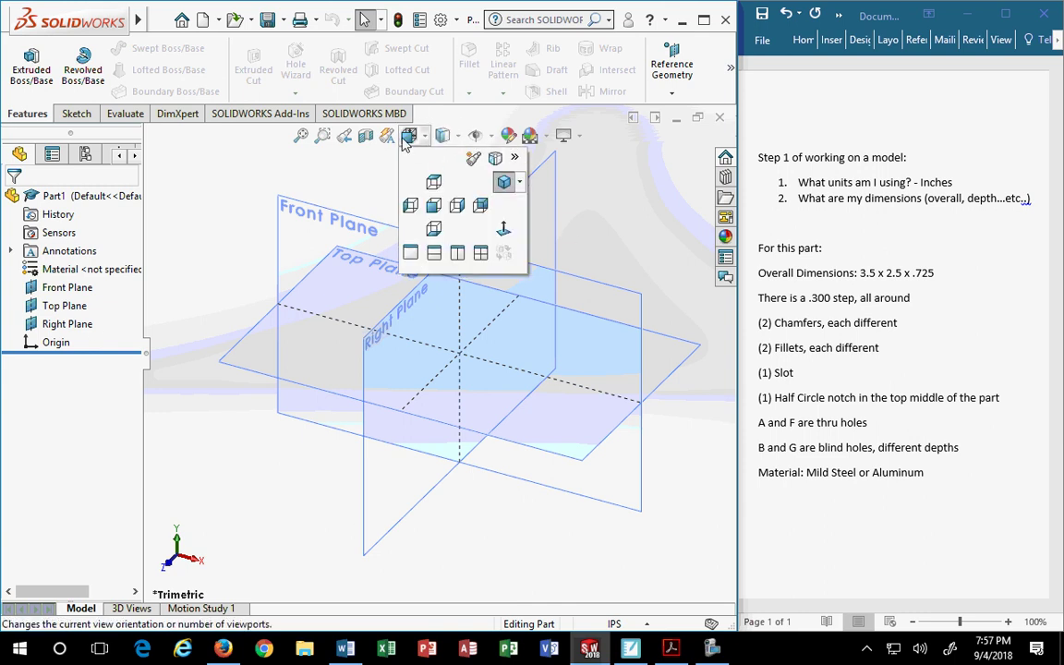
left_click(506, 185)
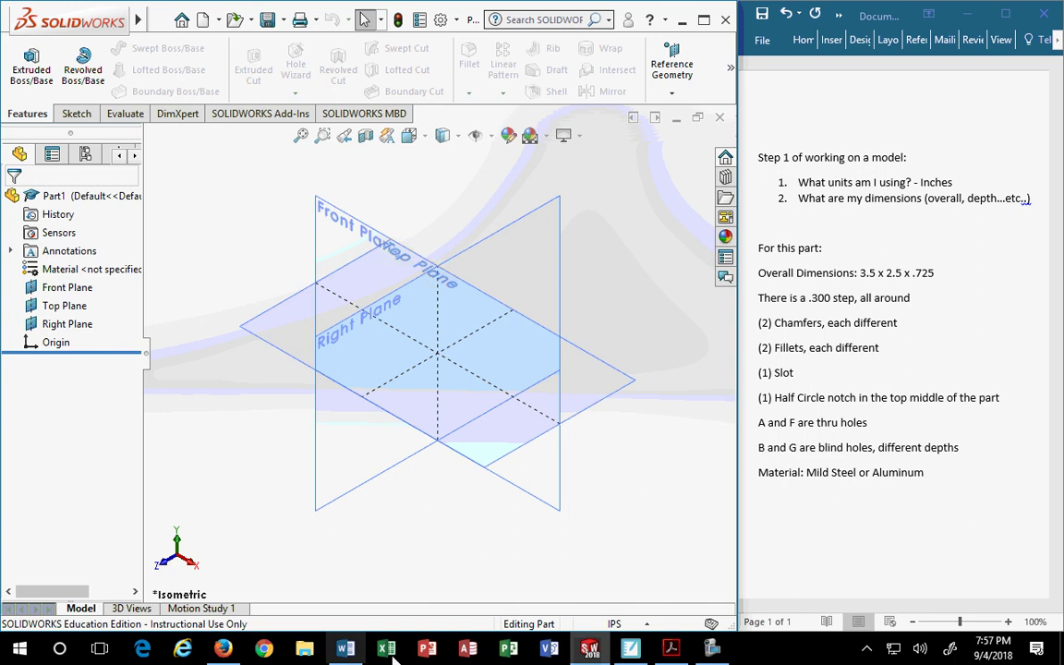
left_click(666, 652)
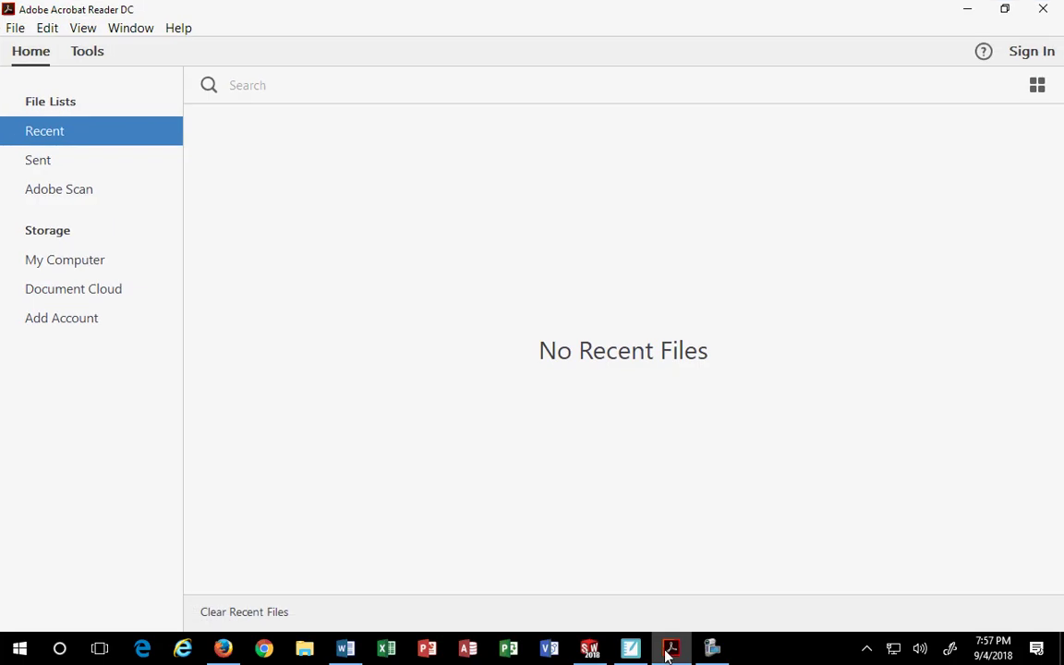
- Review the NIMS milling drawing in Firefox, then return to the SolidWorks part
left_click(667, 652)
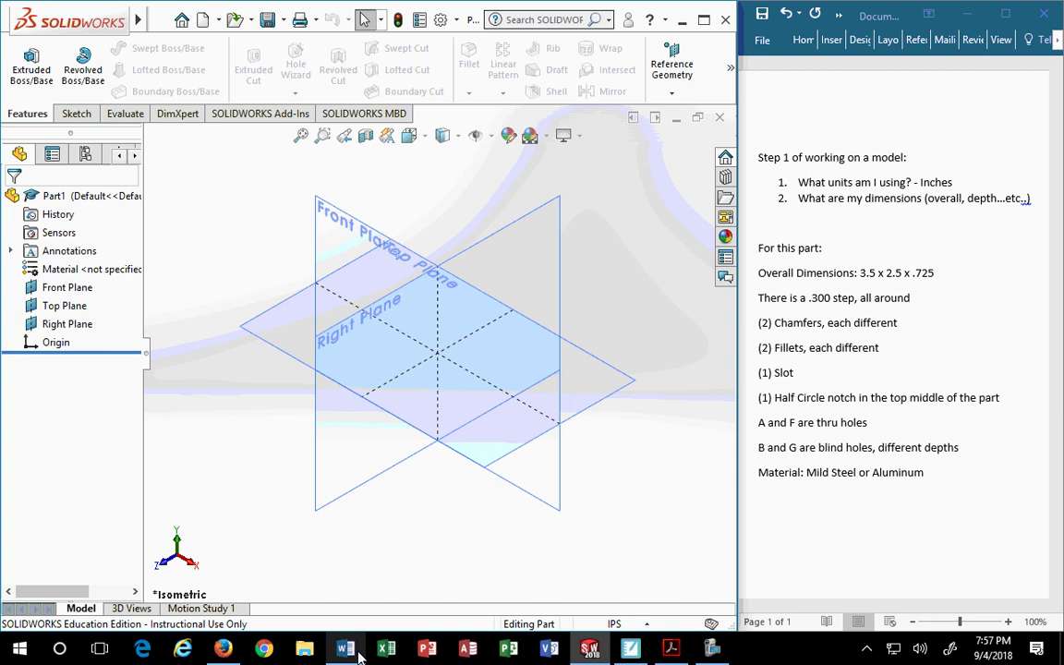
left_click(222, 650)
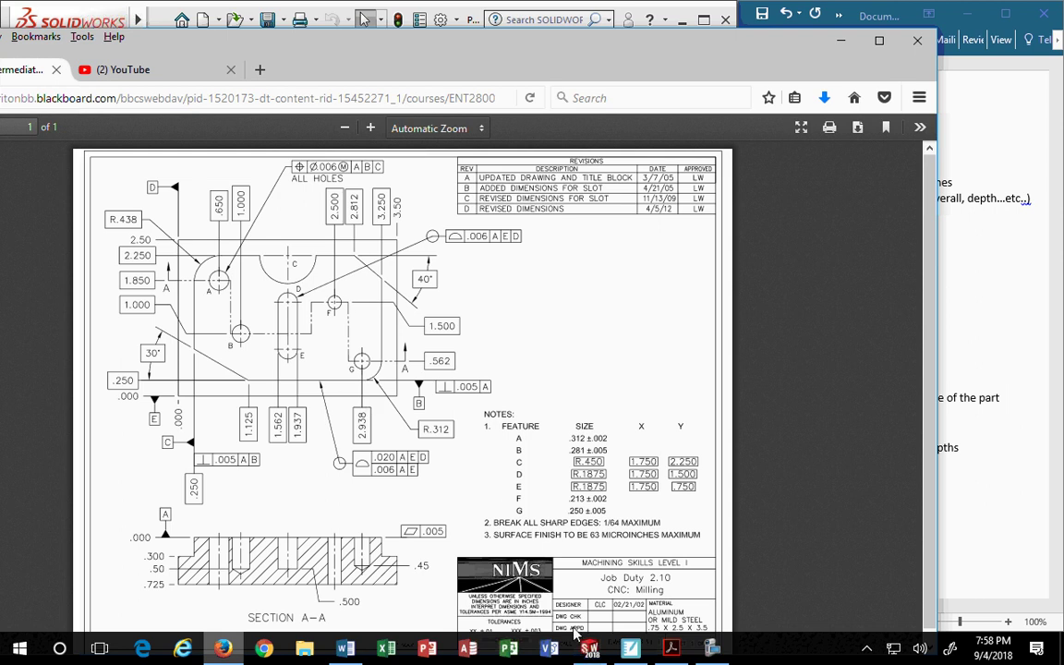
left_click(672, 648)
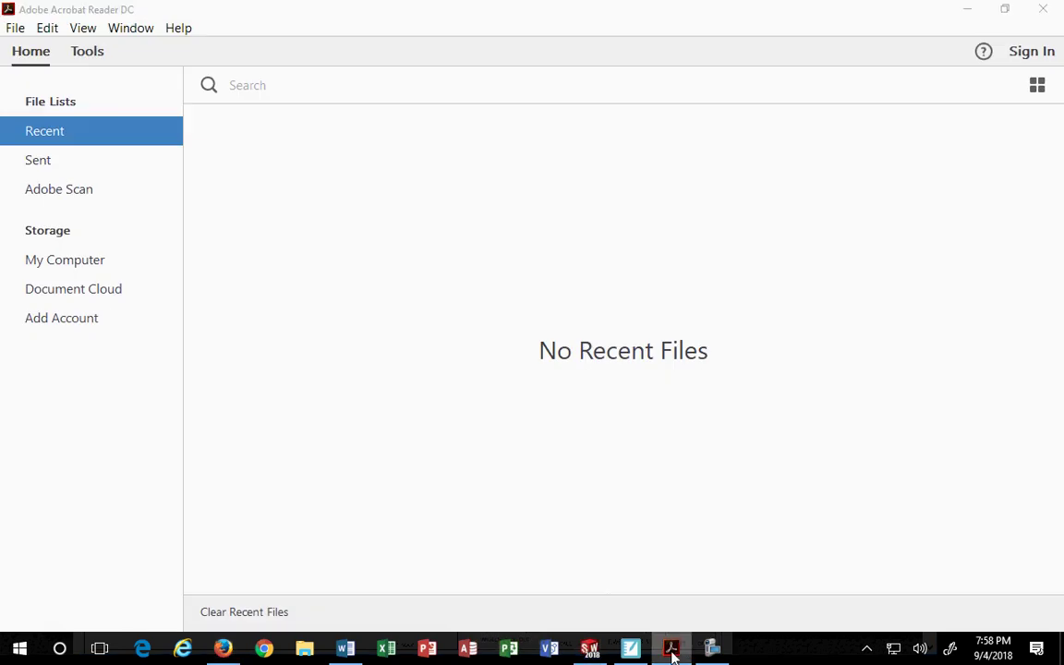
left_click(670, 647)
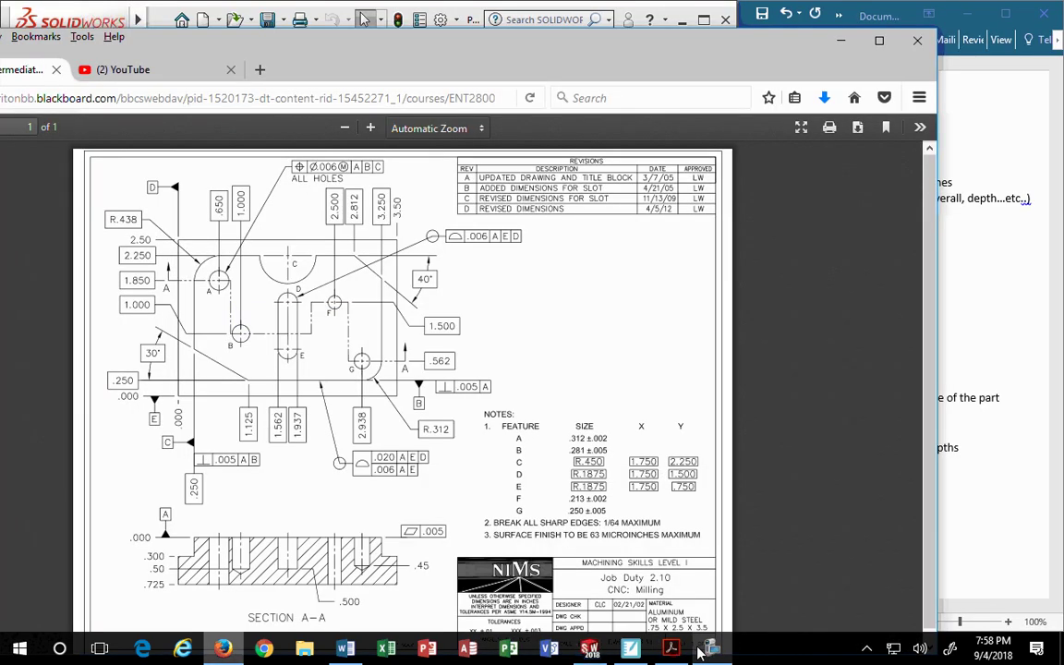
left_click(589, 648)
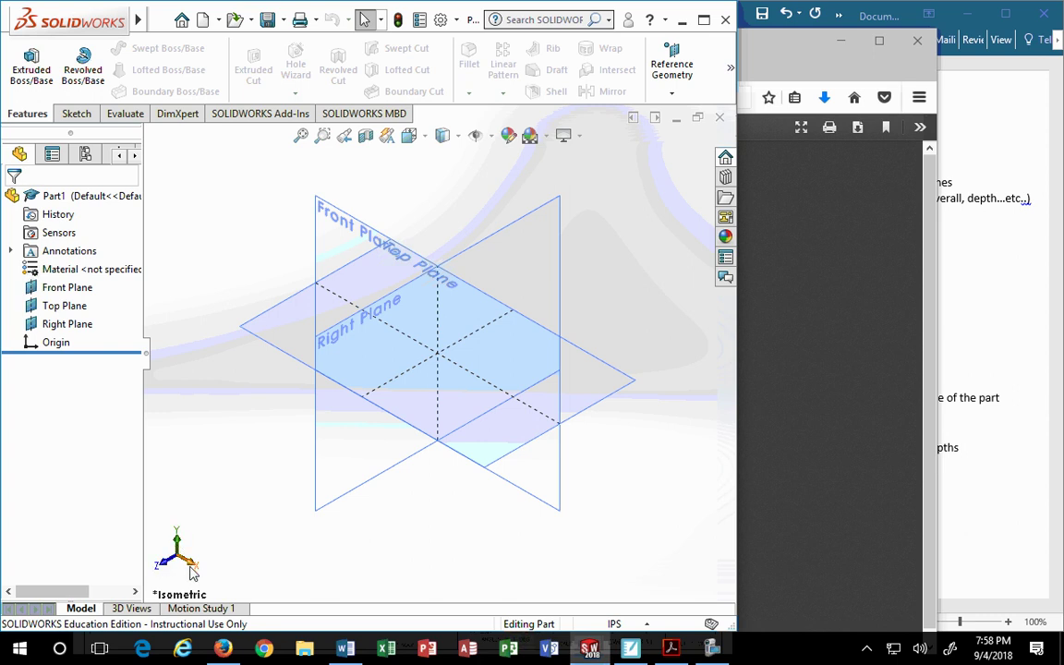
- Start a new sketch on Part1's Front Plane
left_click(270, 341)
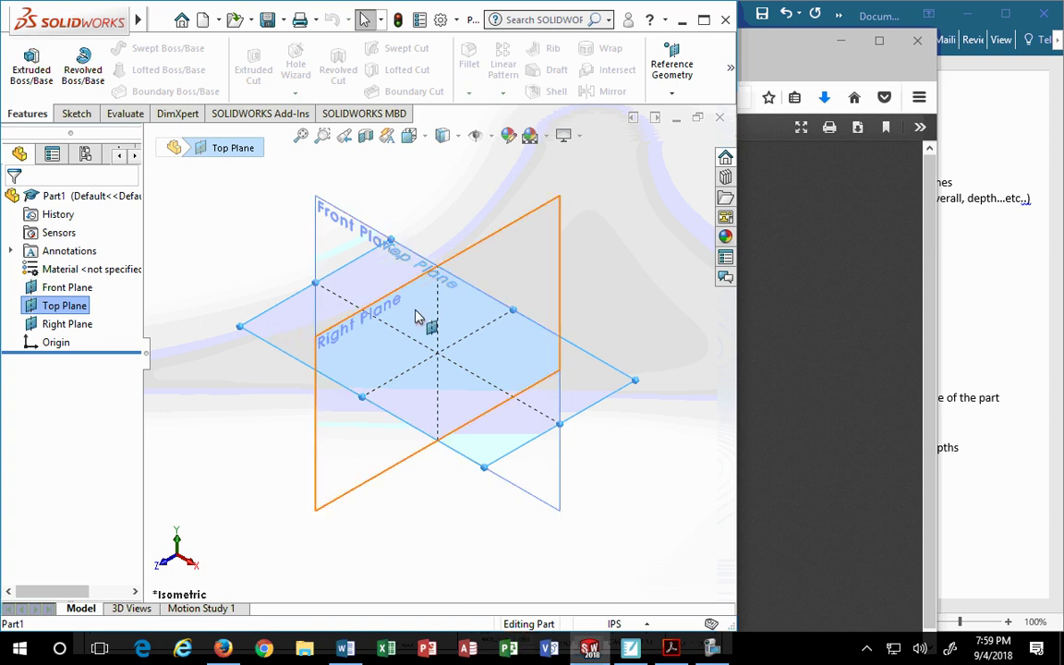
left_click(358, 231)
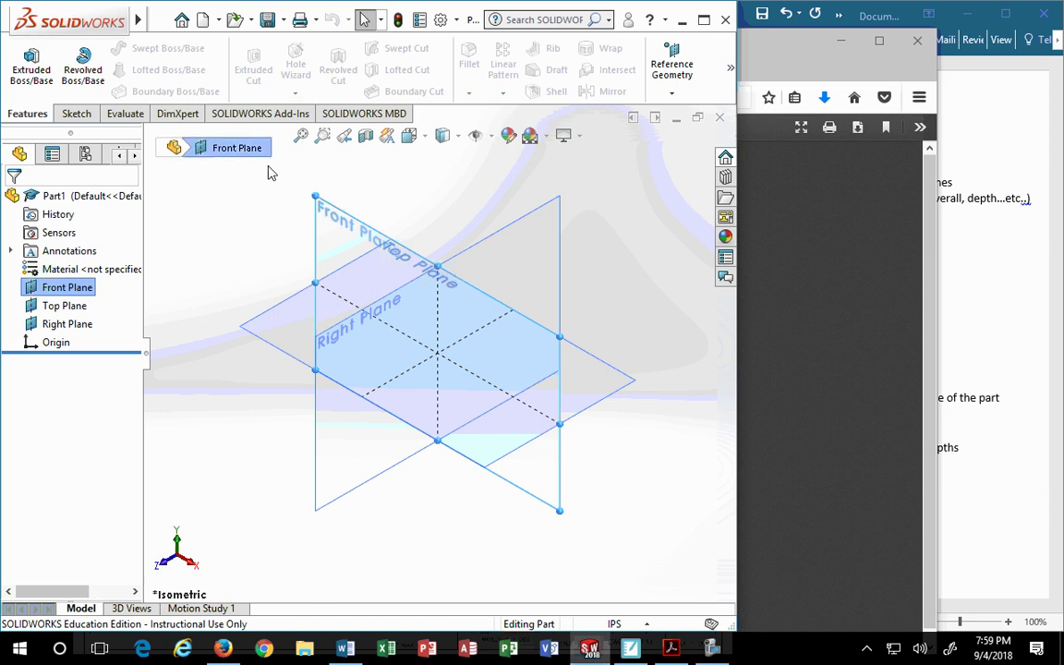
left_click(339, 230)
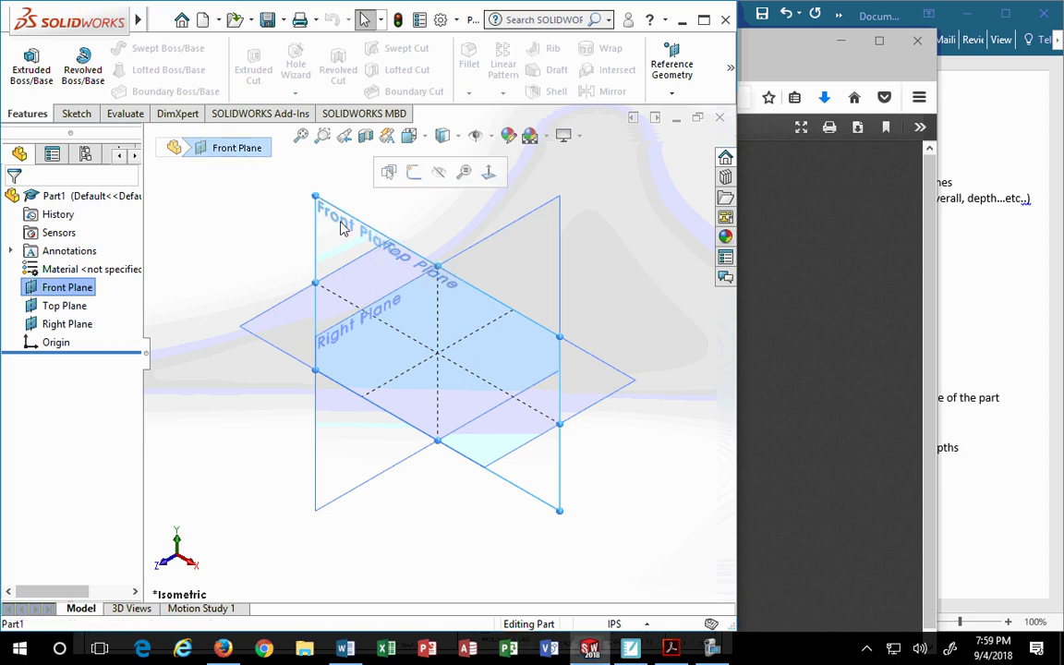
left_click(412, 172)
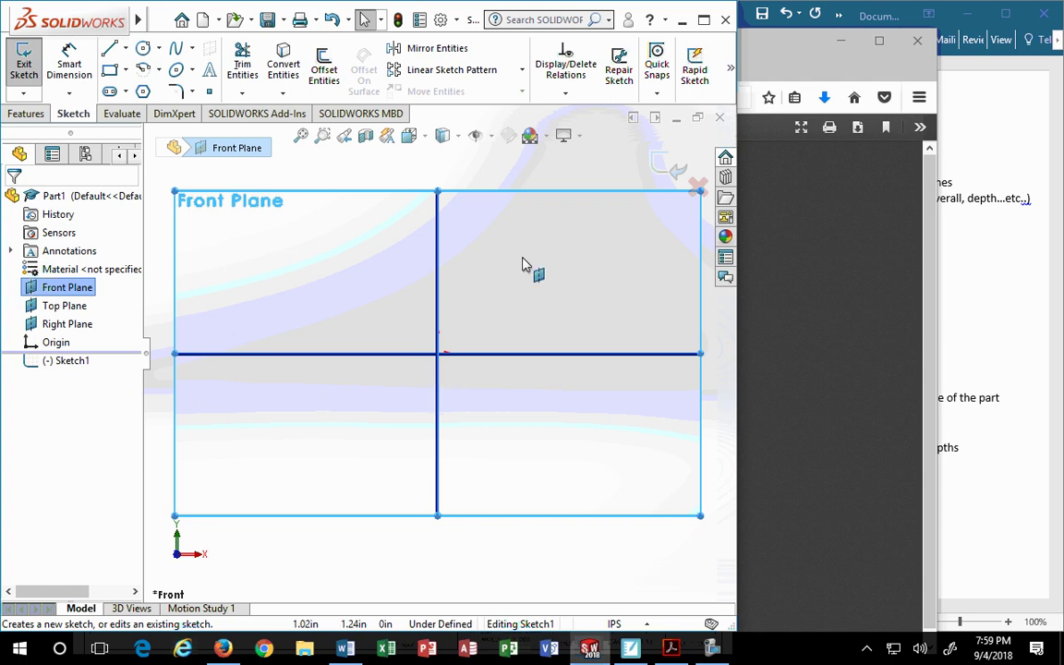
- Highlight the 3.5 x 2.5 x .725 overall dimensions line in Word and minimize the drawing
left_click(805, 77)
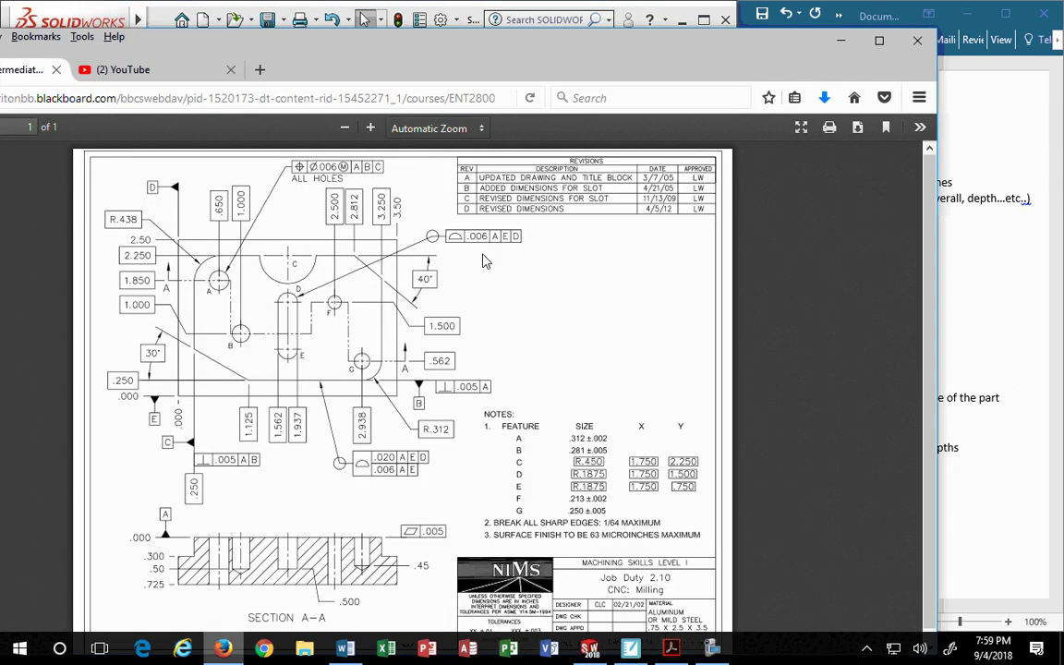
left_click_drag(557, 62, 564, 135)
left_click(760, 87)
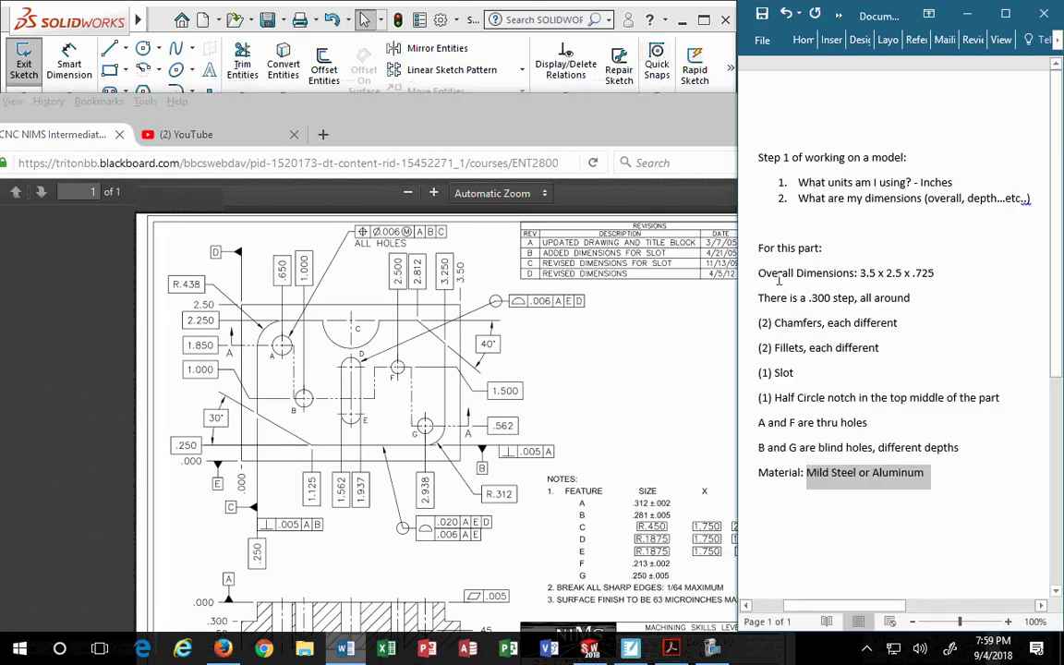
left_click_drag(765, 277, 965, 279)
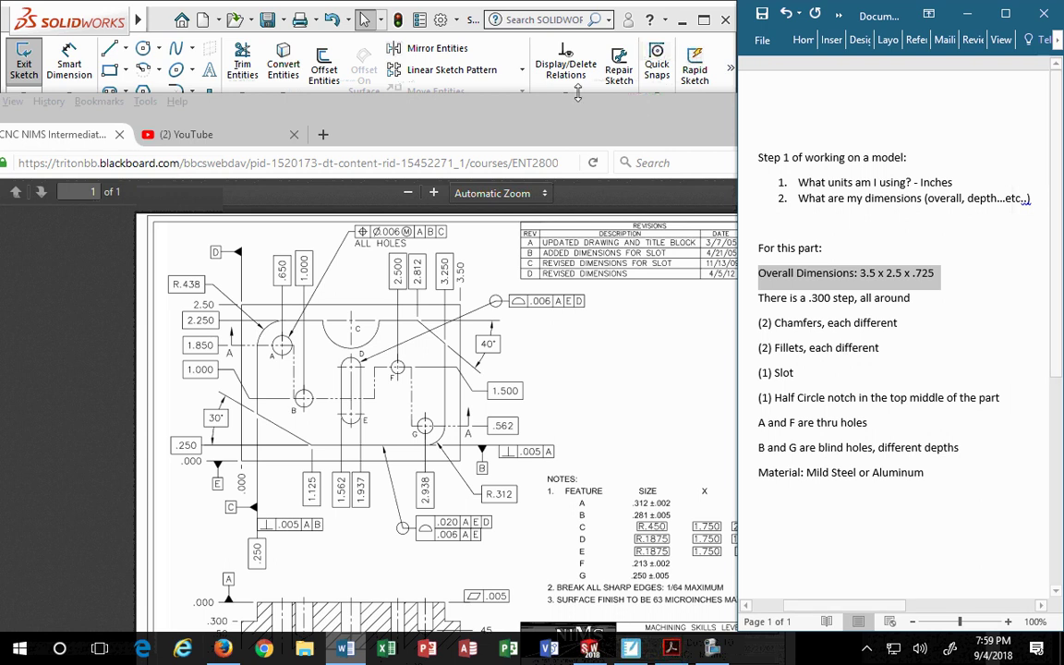
left_click(517, 127)
left_click(898, 104)
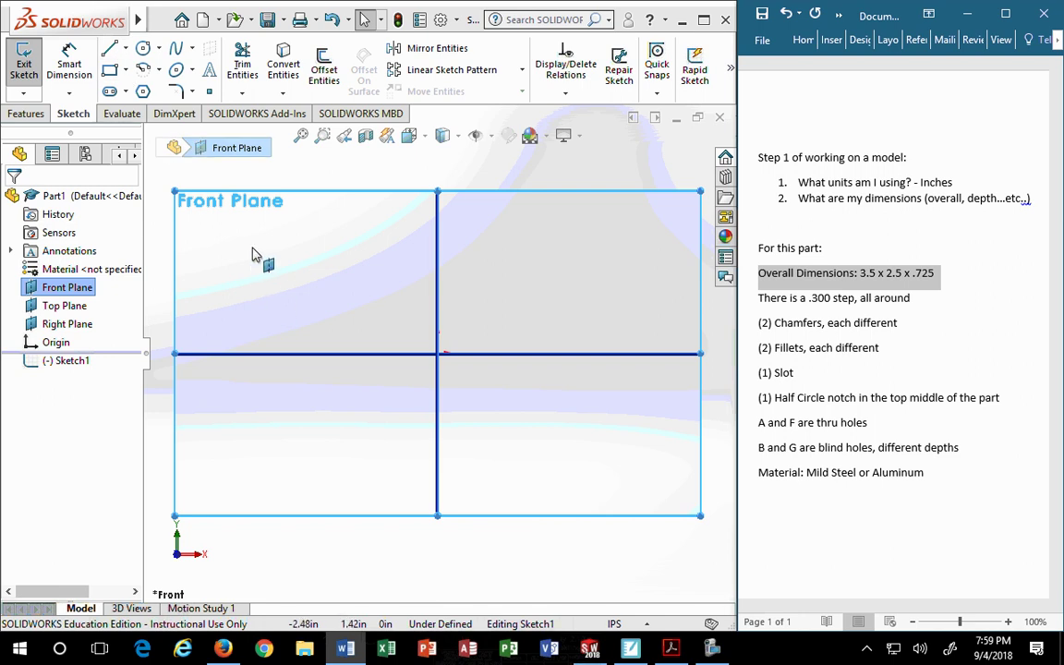
- Choose the Corner Rectangle tool after rechecking the drawing
left_click(127, 74)
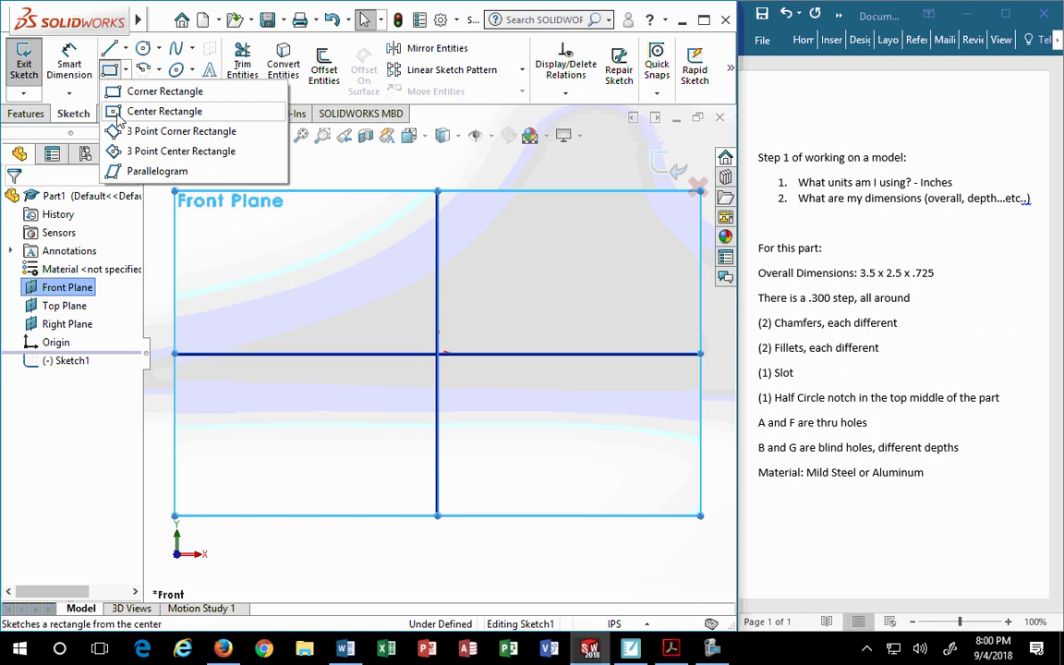
left_click(222, 650)
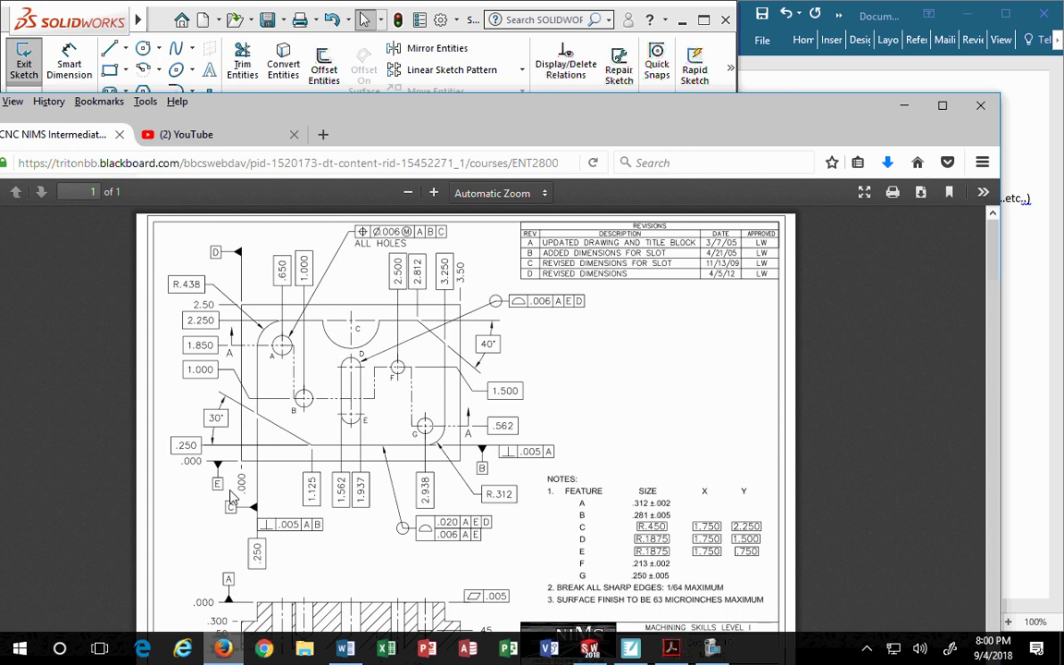
left_click(902, 105)
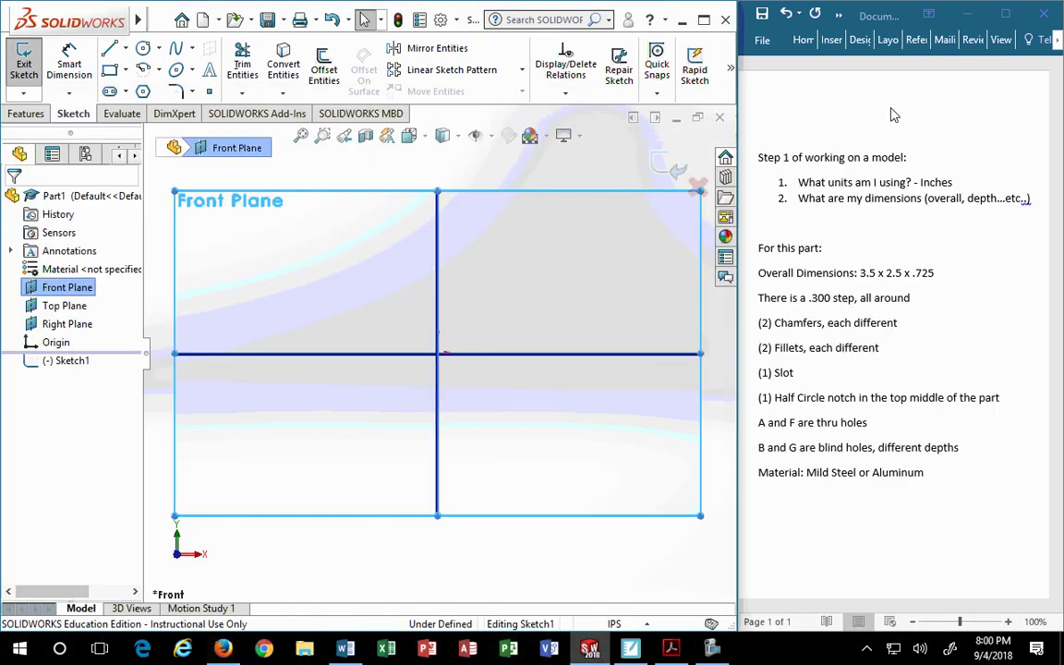
left_click(108, 72)
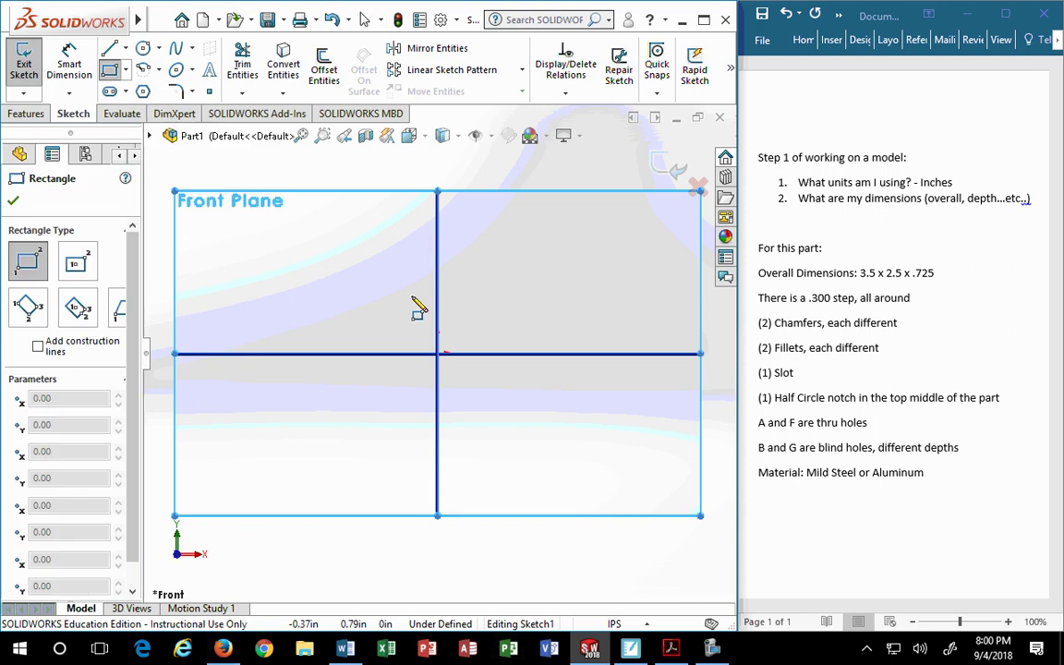
- Draw a corner rectangle from the sketch origin to a point up and to the right
left_click(438, 353)
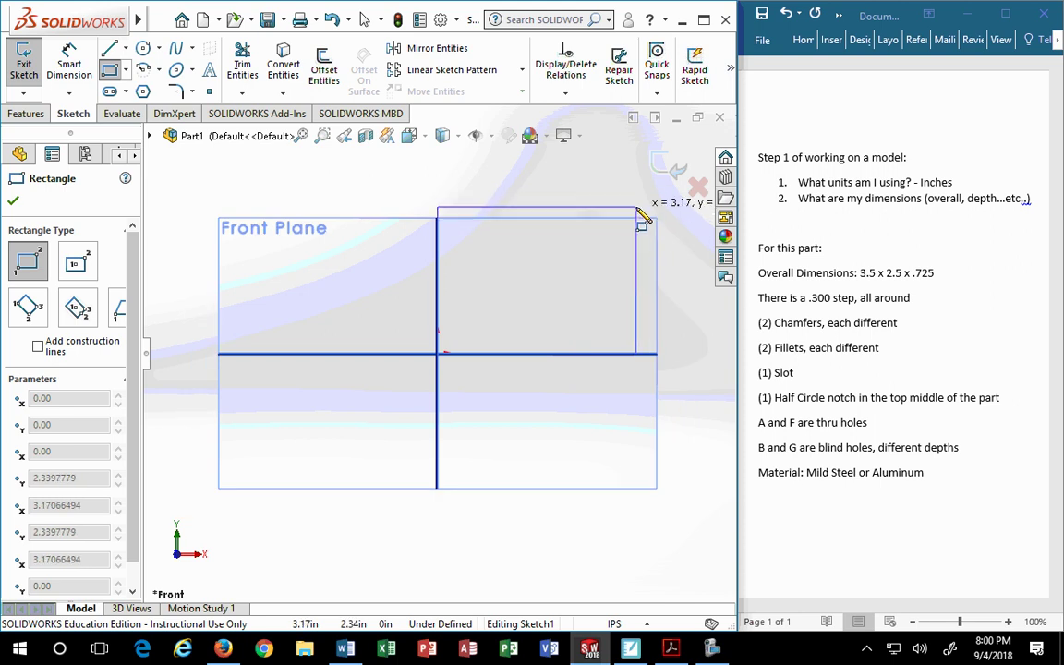
left_click(637, 211)
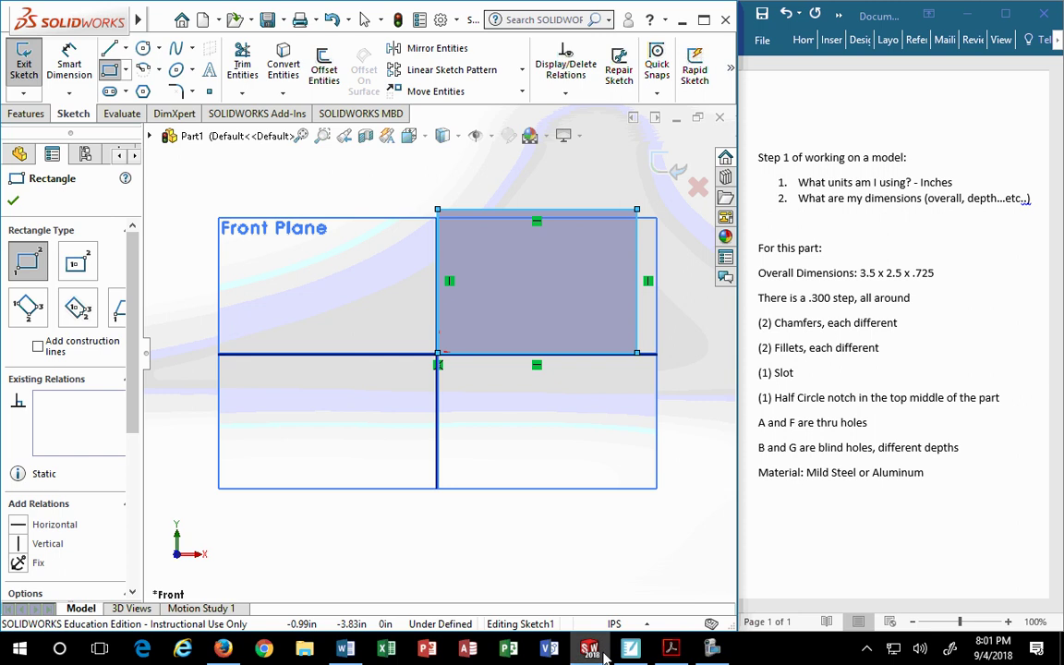
mouse_move(667, 652)
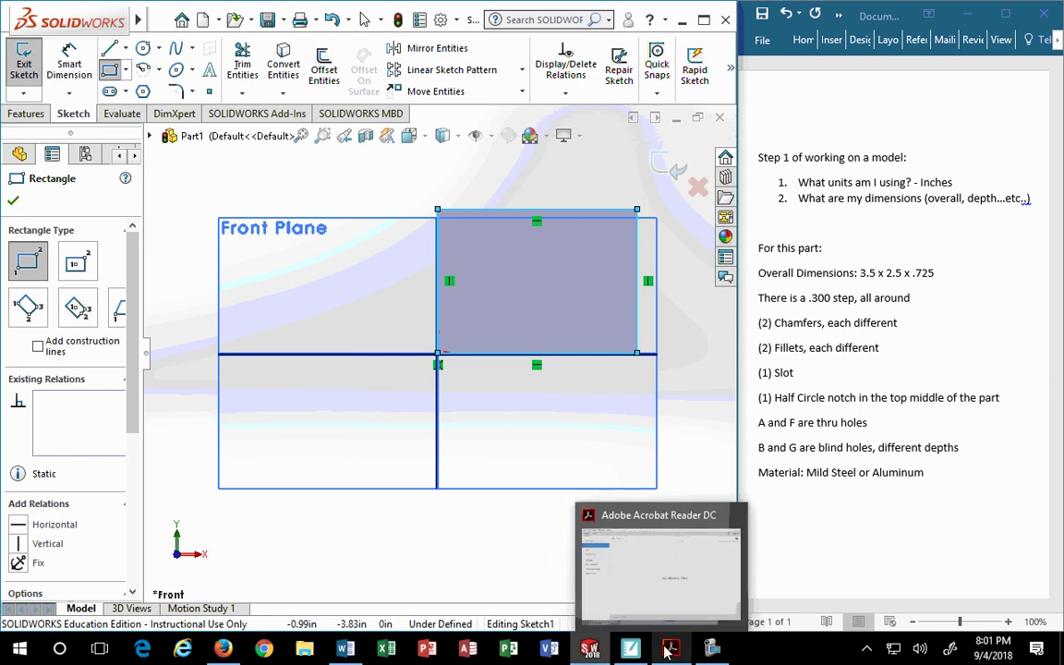
left_click(224, 648)
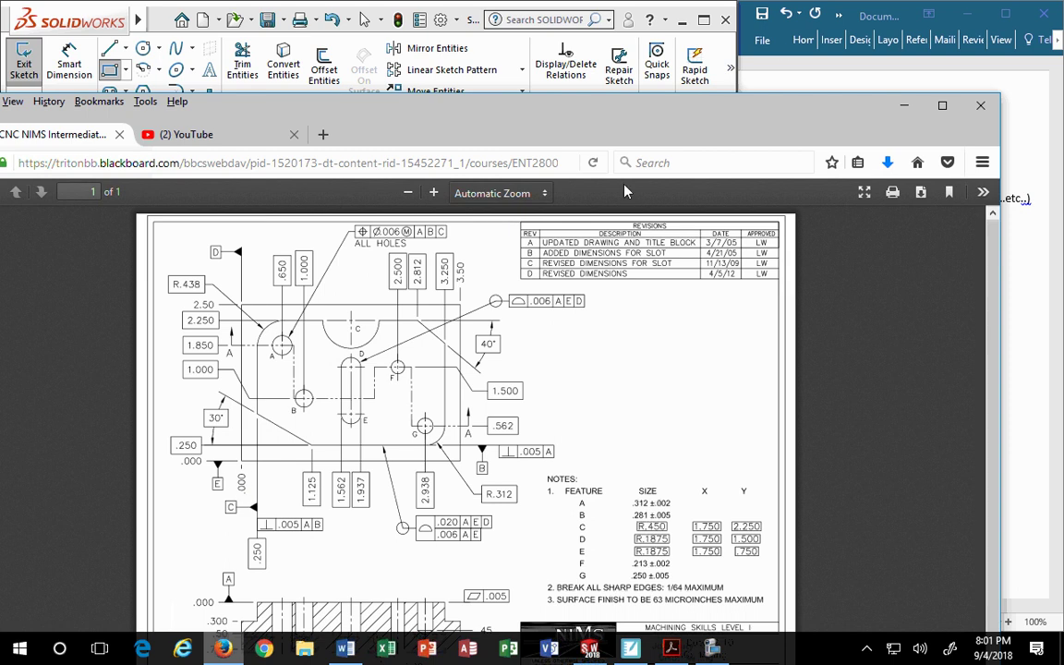
left_click(904, 104)
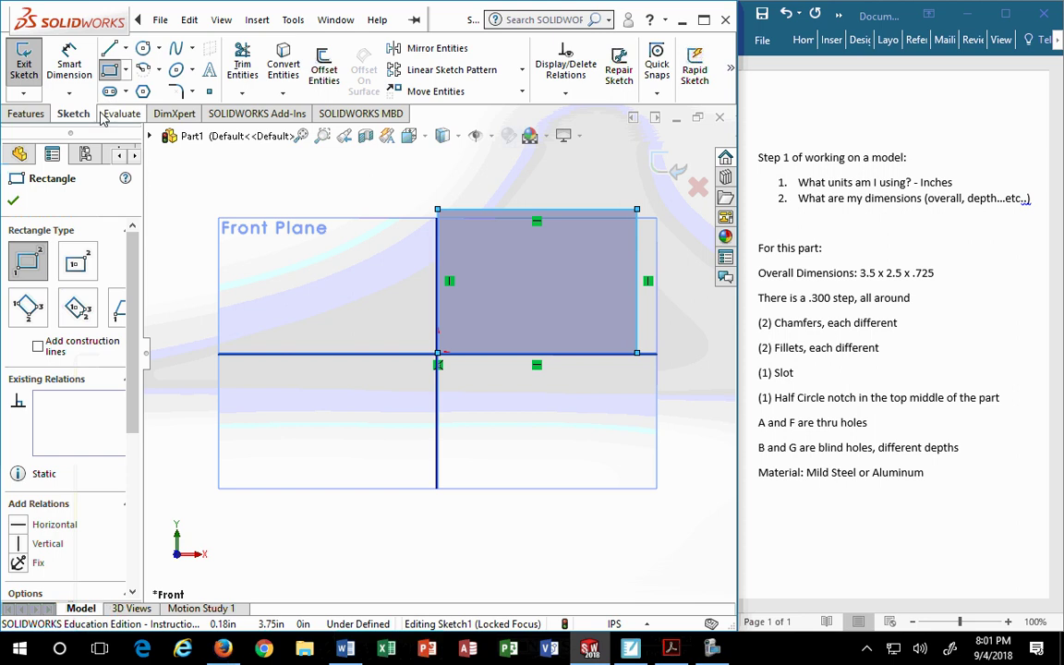
- Dimension the rectangle's width at 3.5 inches with Smart Dimension
left_click(69, 93)
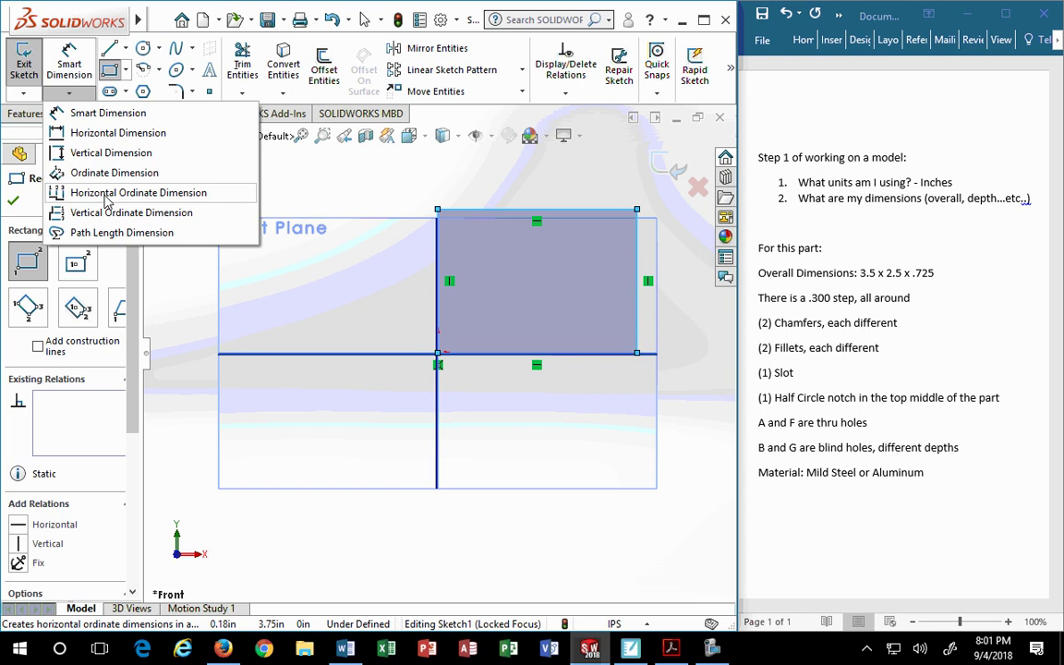
left_click(101, 192)
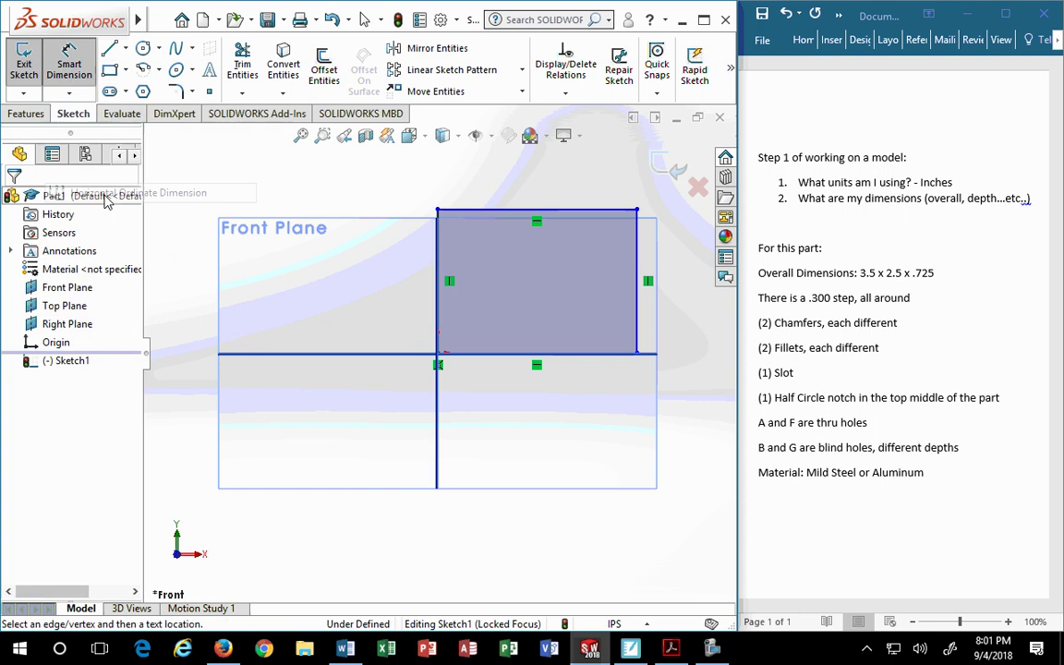
left_click(440, 235)
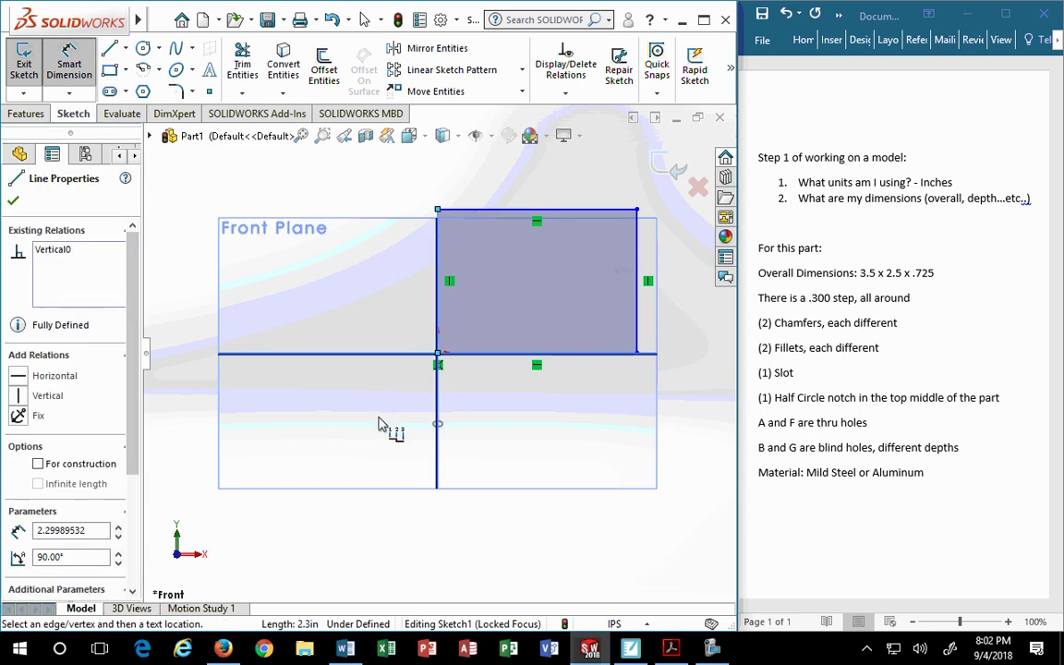
left_click(452, 390)
left_click(415, 354)
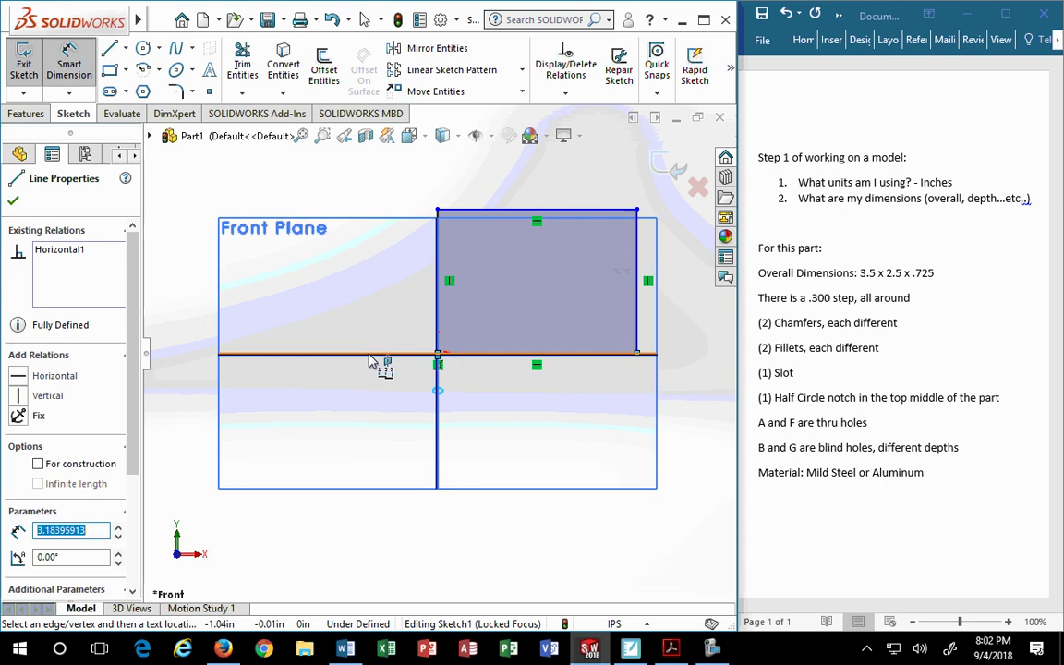
left_click(637, 332)
left_click(637, 415)
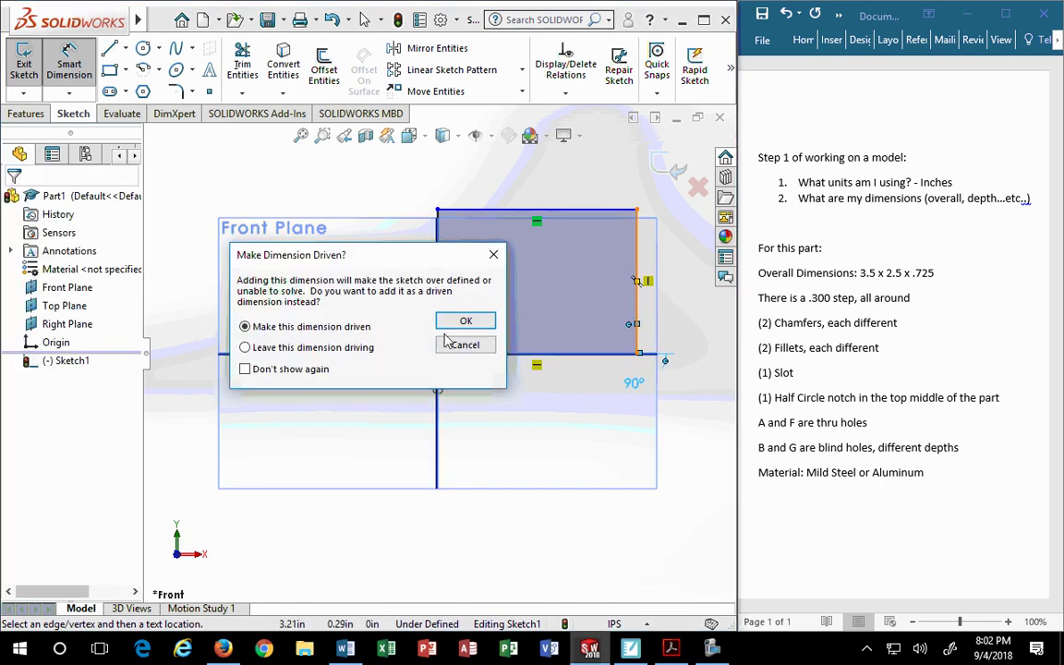
left_click(486, 350)
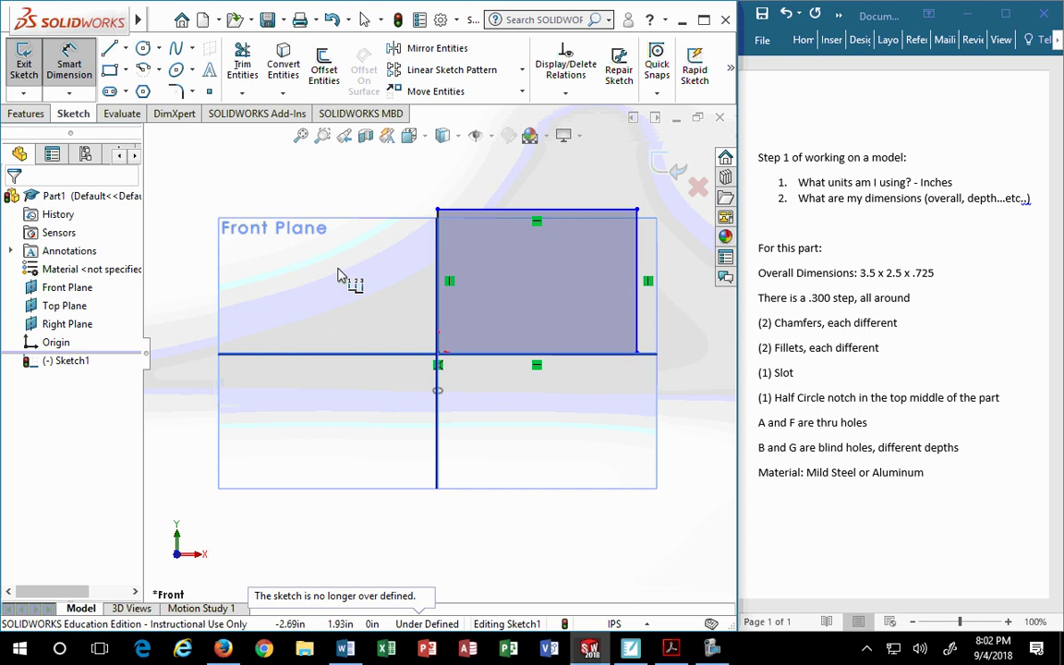
left_click(636, 354)
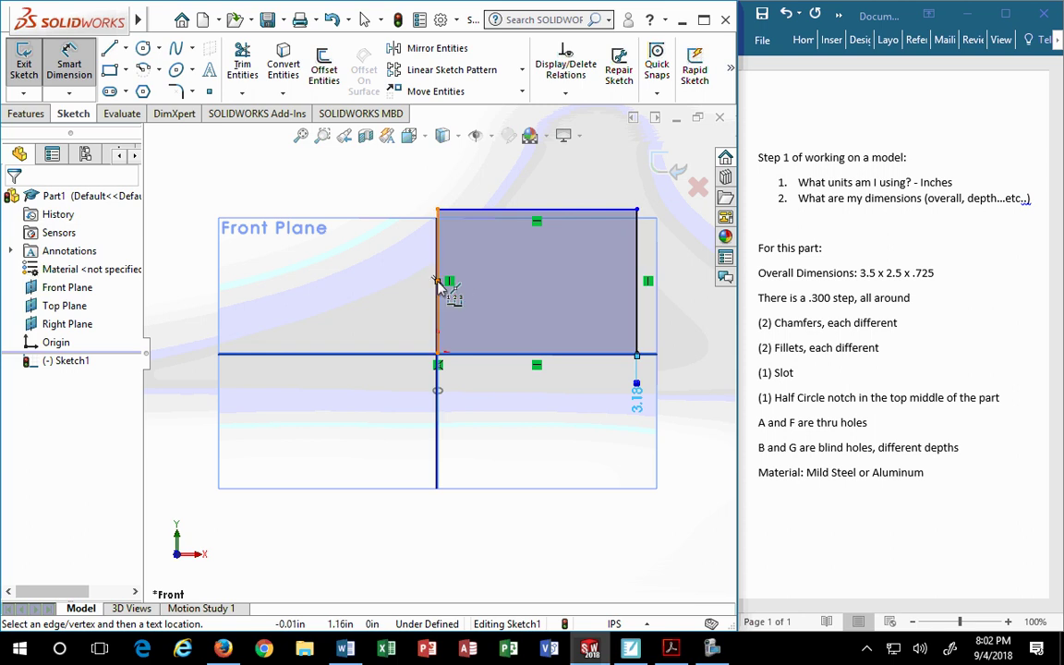
left_click(638, 404)
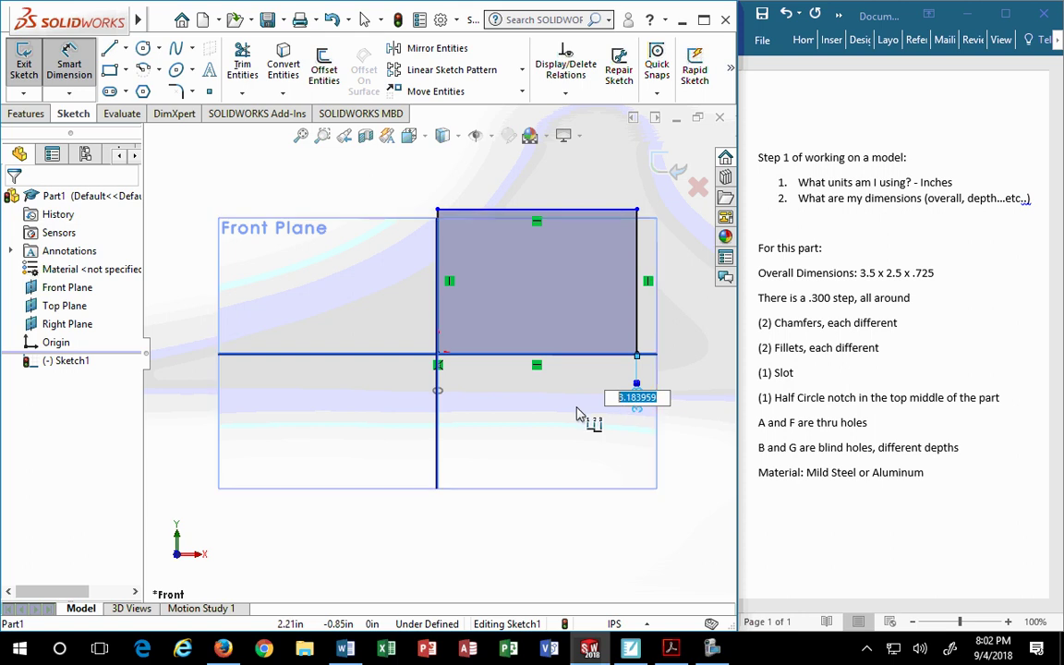
type("3.5")
key("Return")
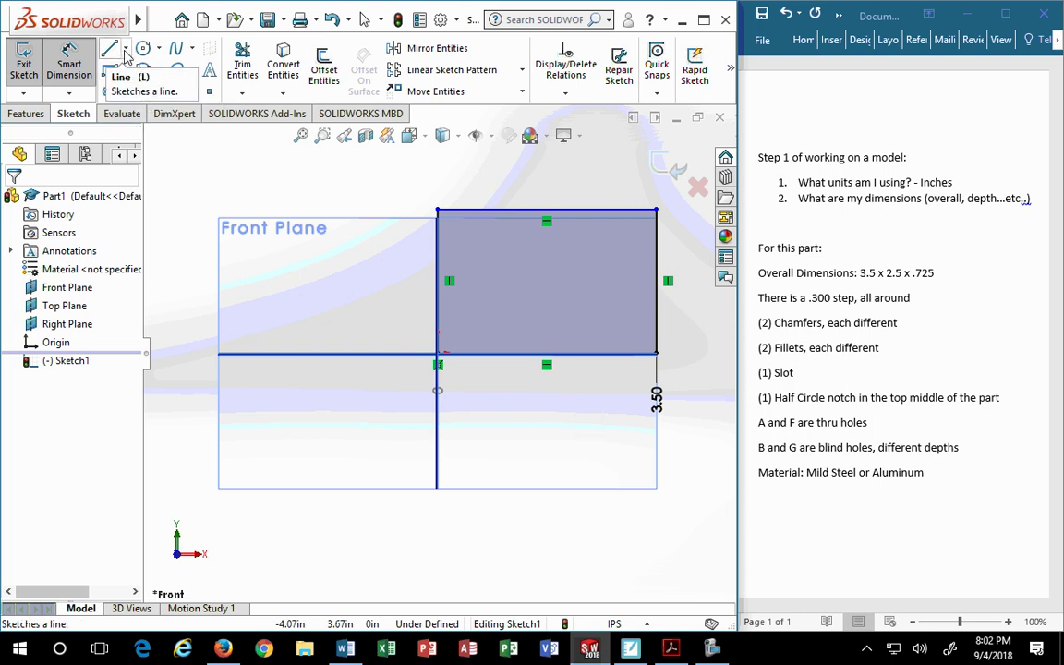
- Dimension the rectangle's height between bottom and top lines at 2.5 inches
left_click(69, 94)
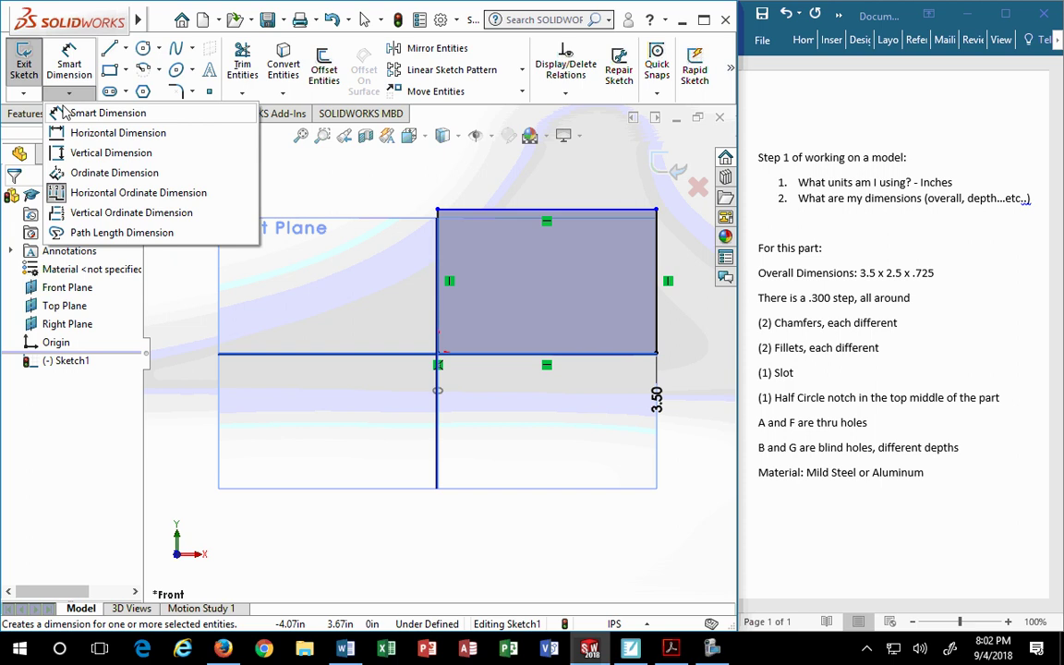
left_click(88, 214)
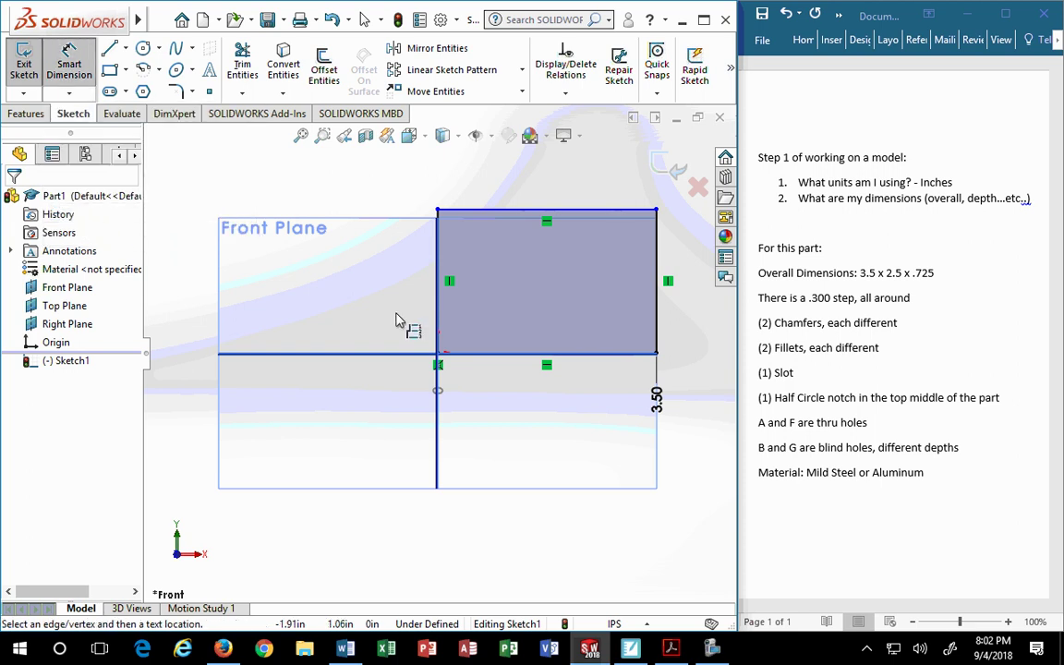
left_click(480, 358)
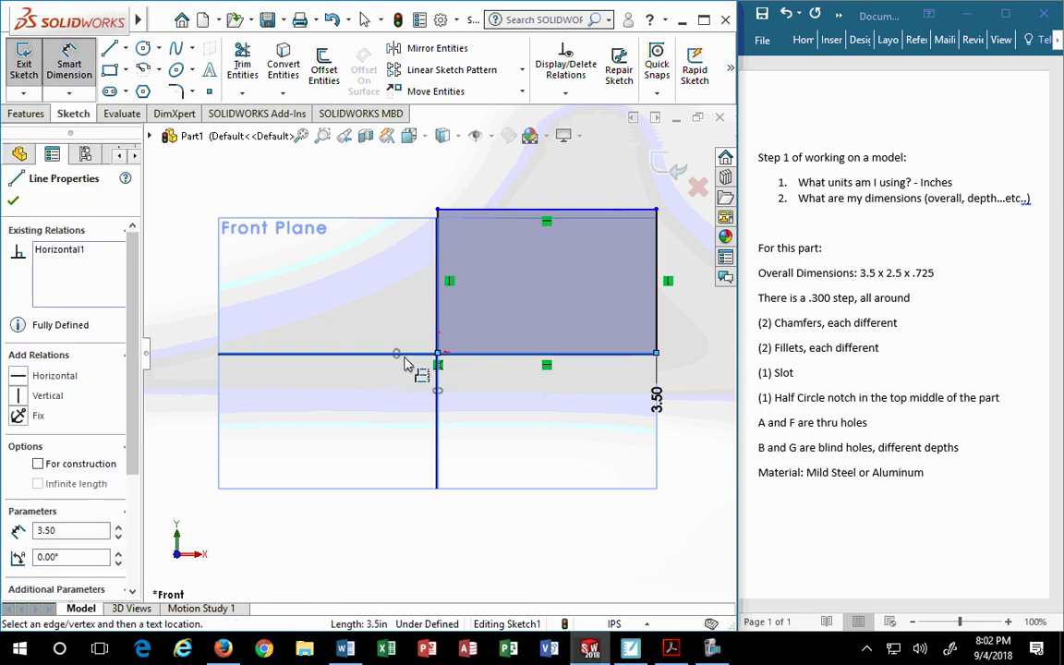
left_click(387, 359)
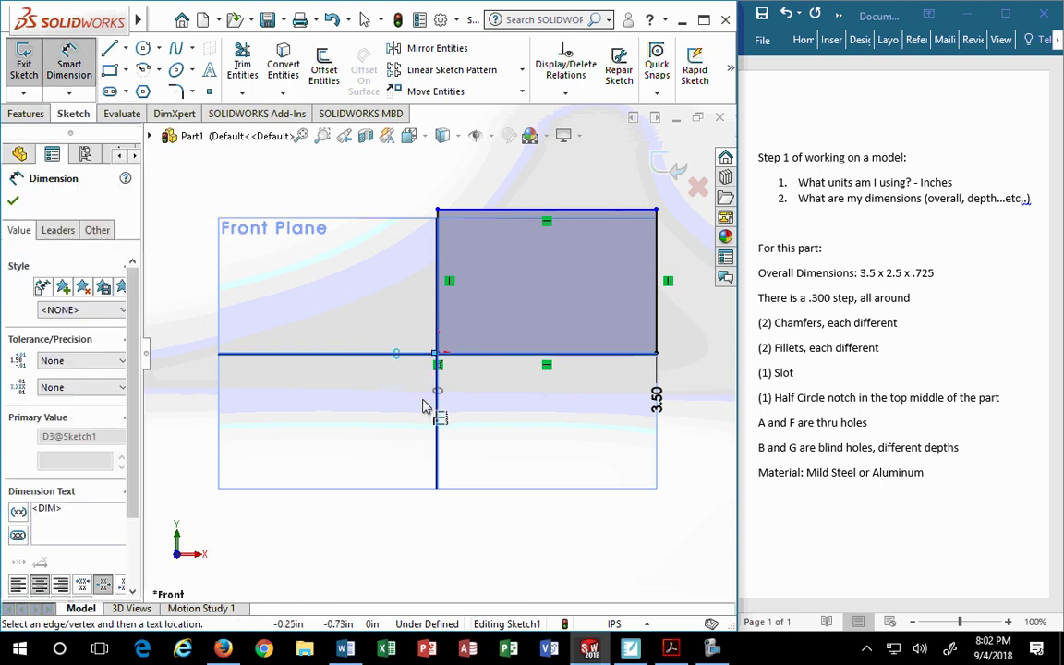
left_click(489, 218)
left_click(396, 224)
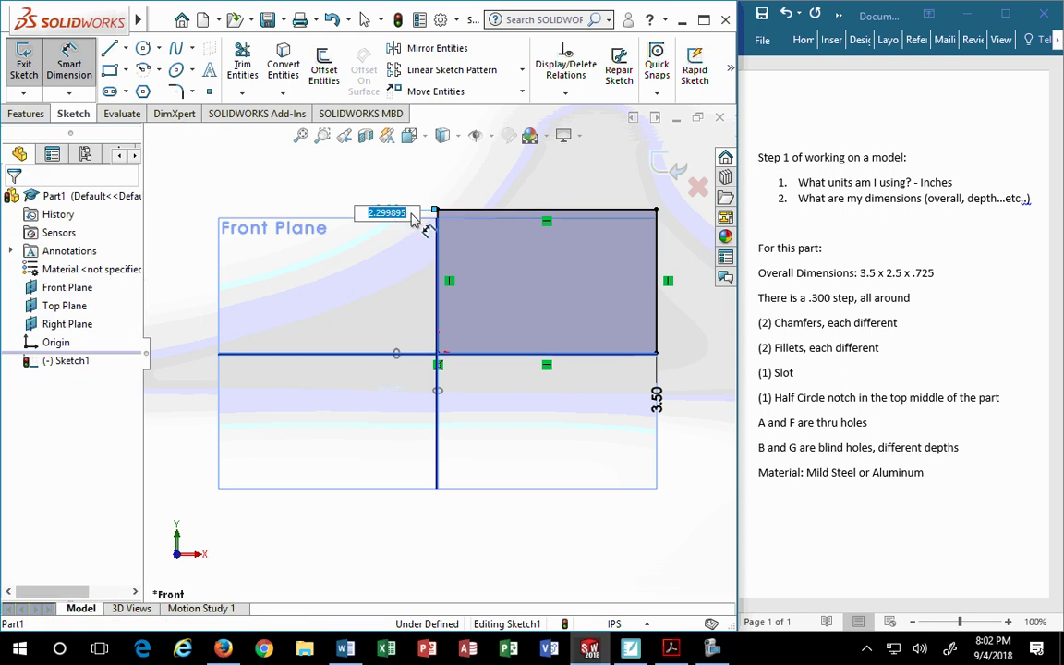
type("2.5")
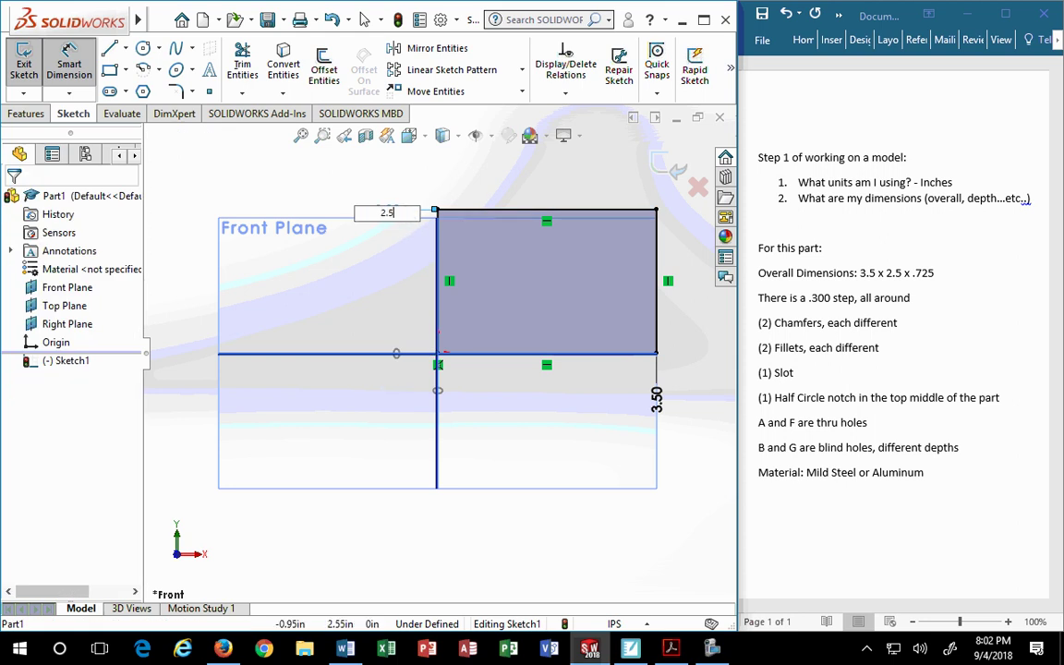
key("Return")
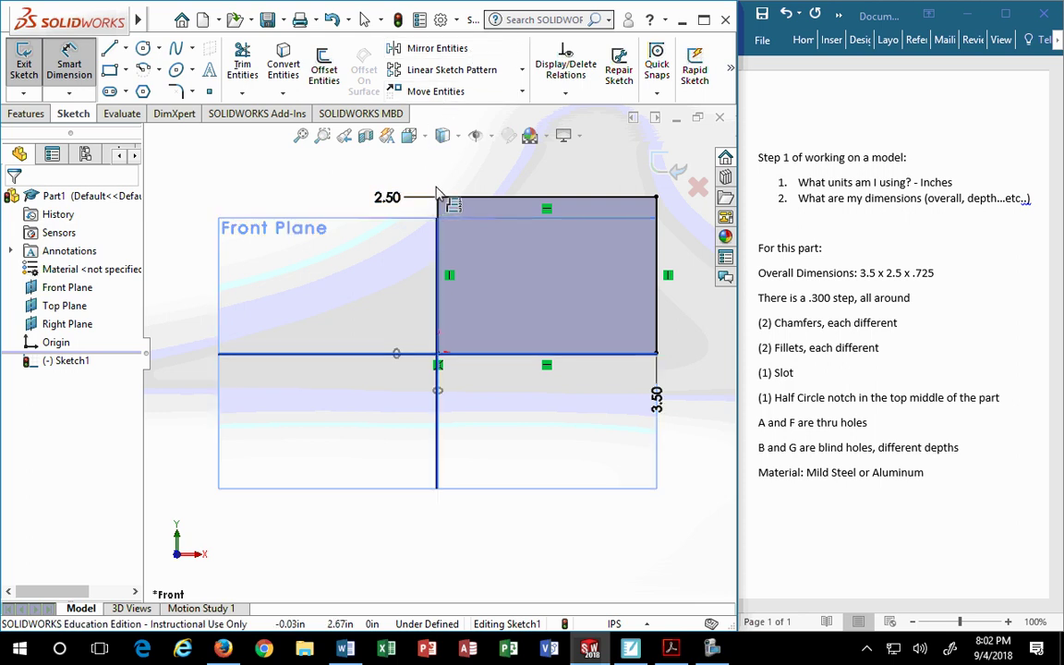
left_click(26, 112)
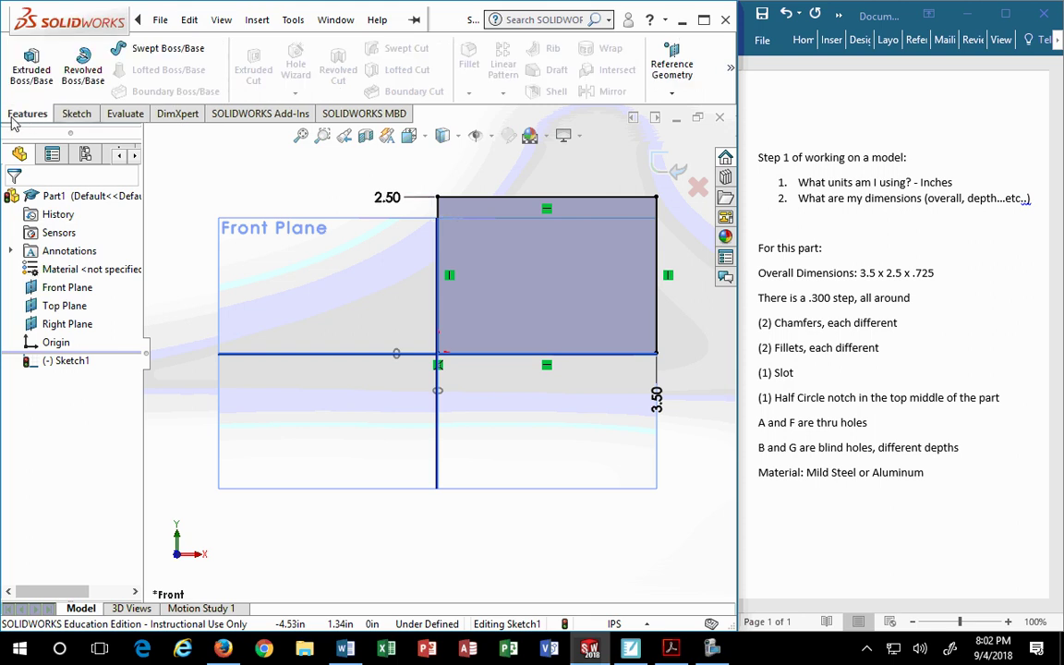
- Extrude the 3.50 x 2.50 rectangle 0.725 in blind to create Boss-Extrude1
left_click(33, 79)
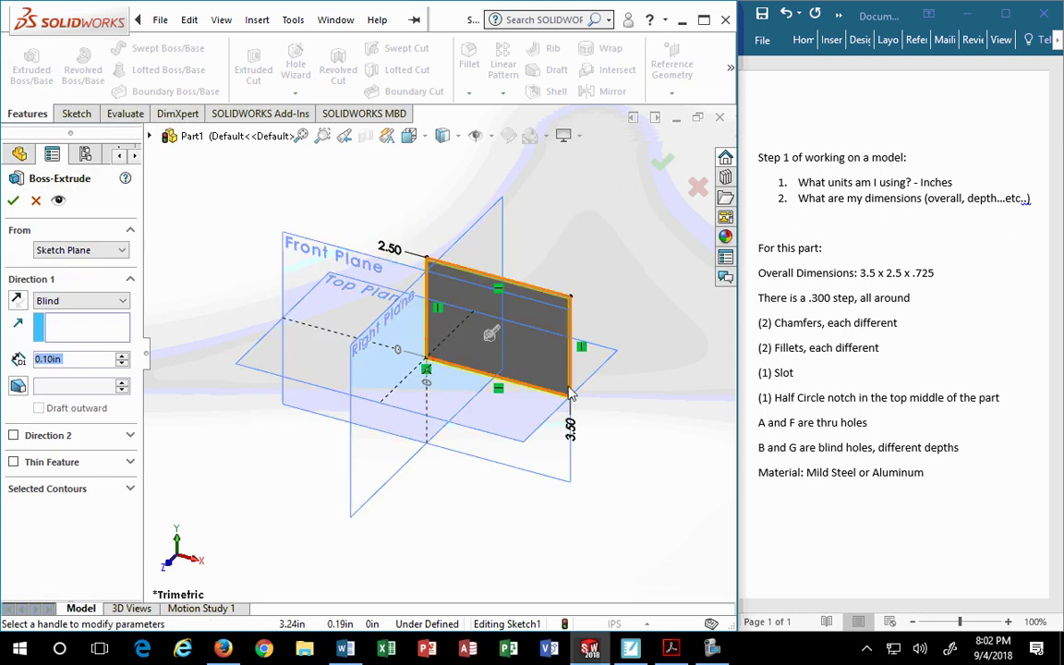
scroll(581, 349, "down", 2)
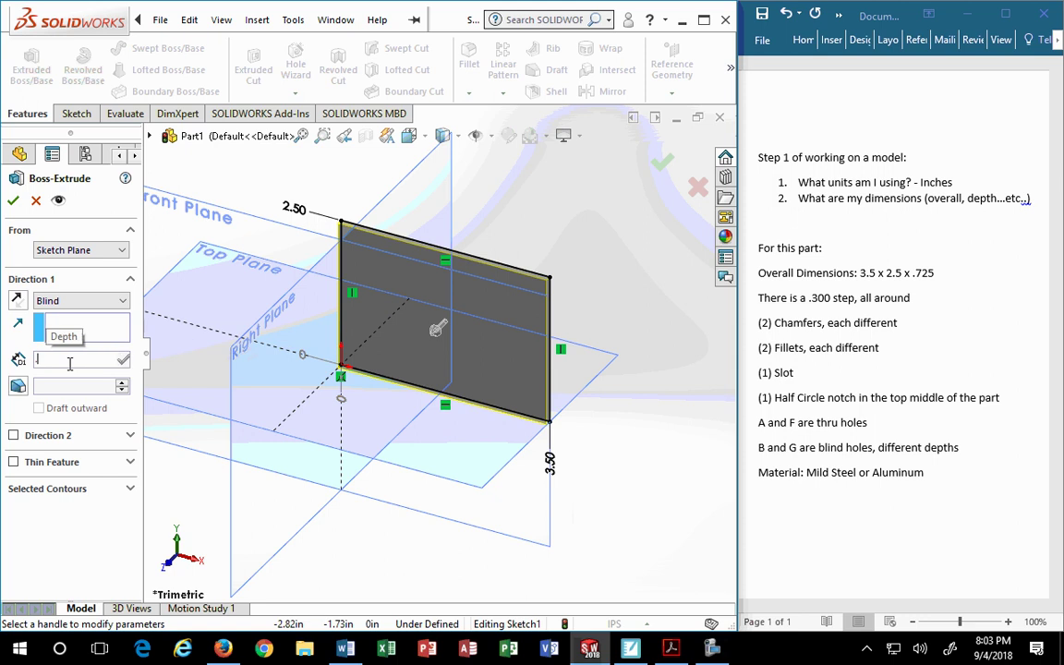
type(".725")
key("Return")
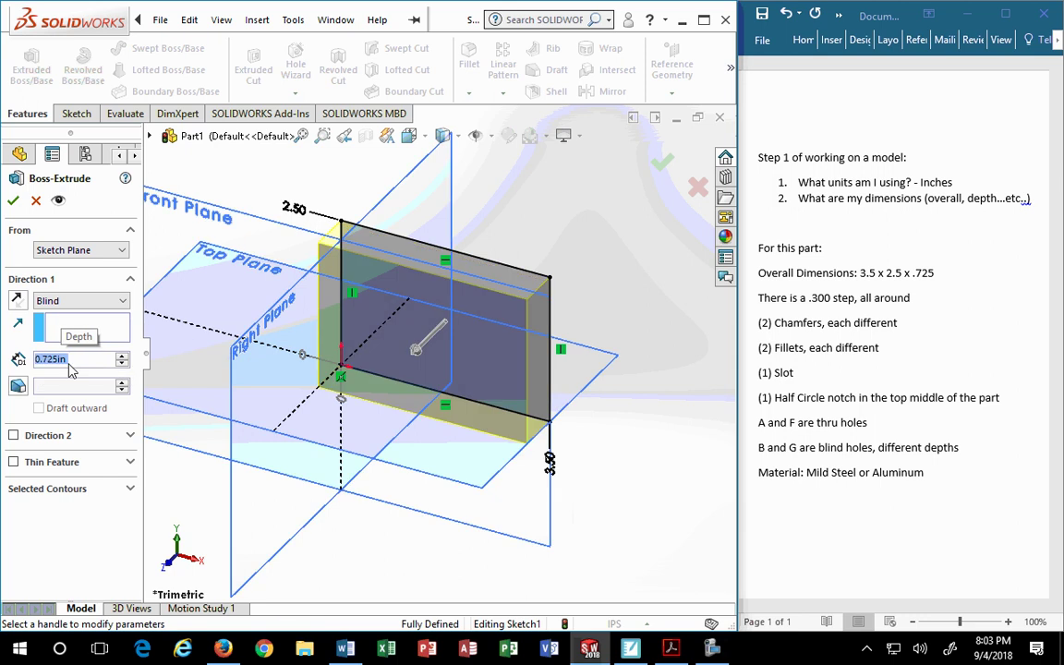
left_click(13, 200)
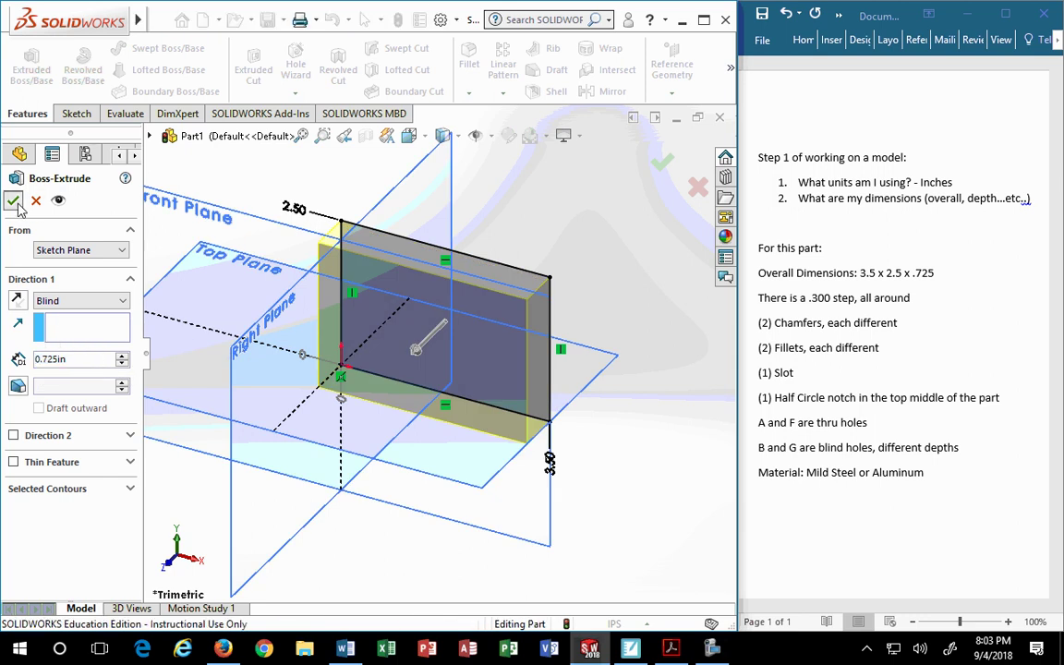
left_click(441, 577)
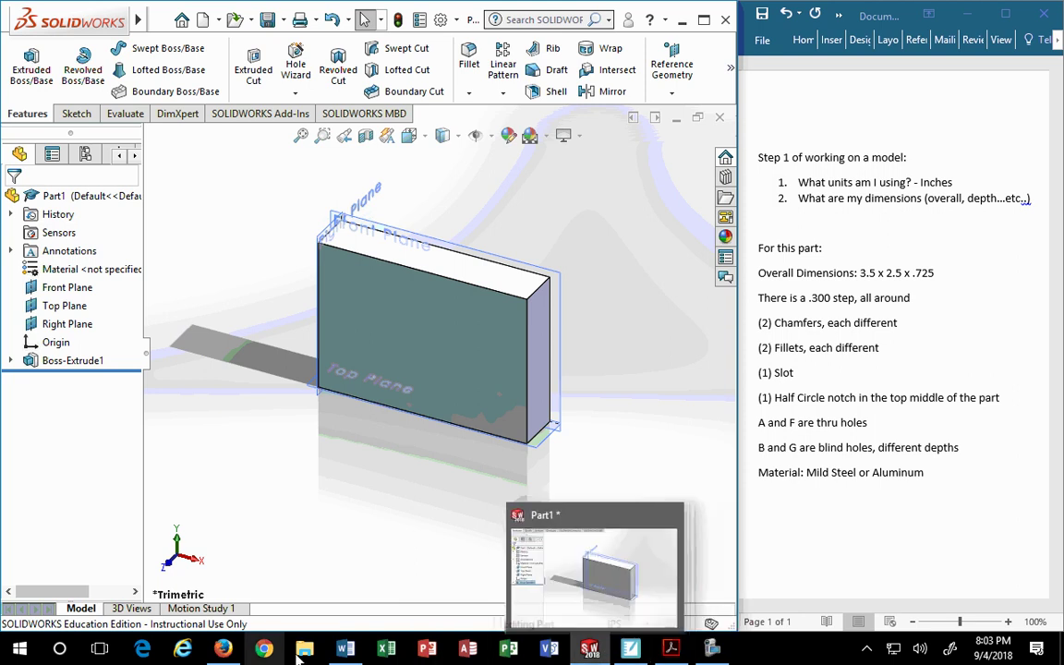
- Enlarge the Firefox window to see more of the NIMS drawing, then return to SOLIDWORKS
left_click(224, 649)
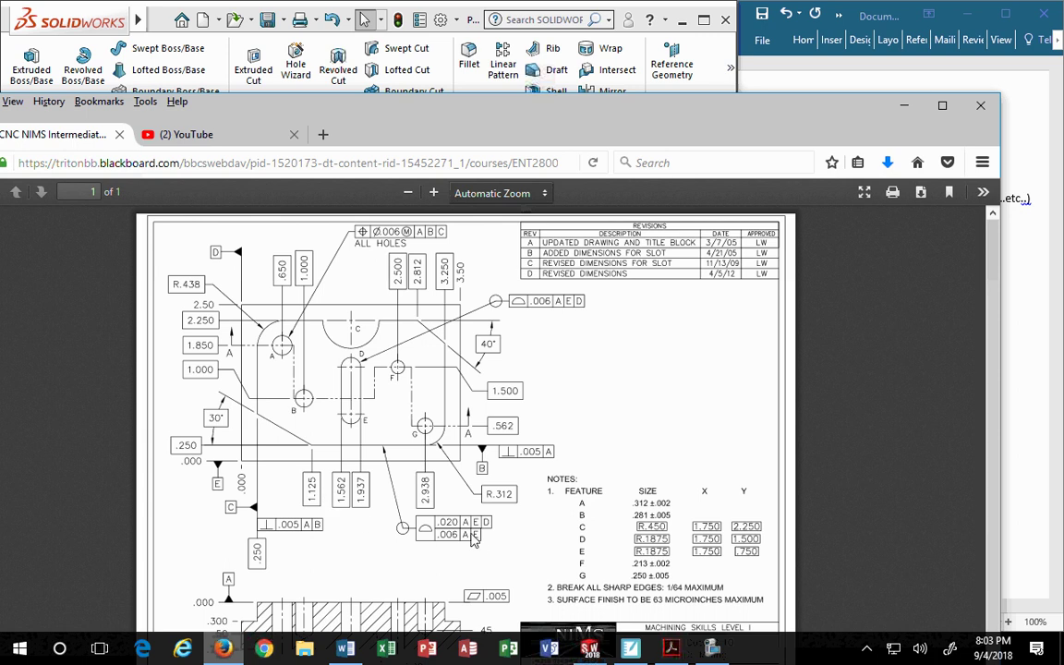
scroll(295, 591, "down", 1)
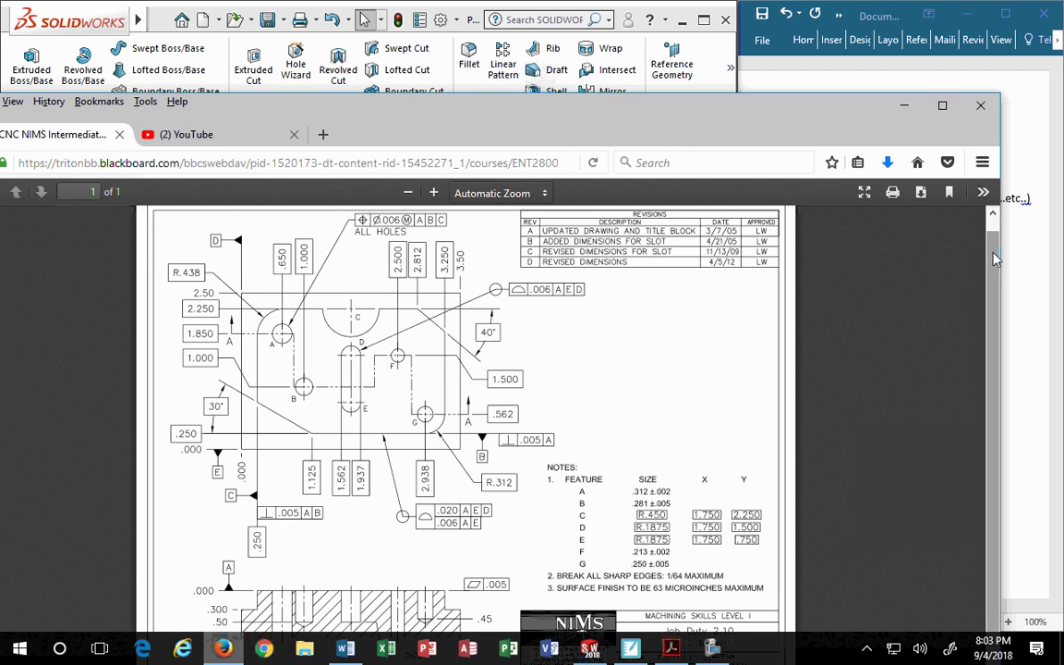
left_click_drag(780, 92, 784, 12)
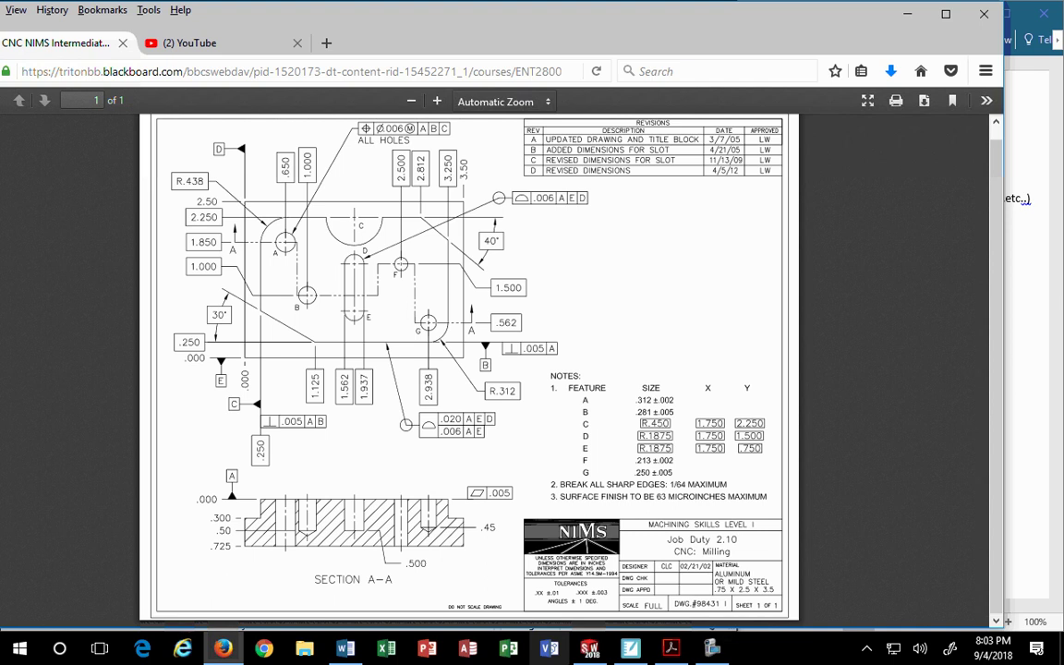
mouse_move(589, 648)
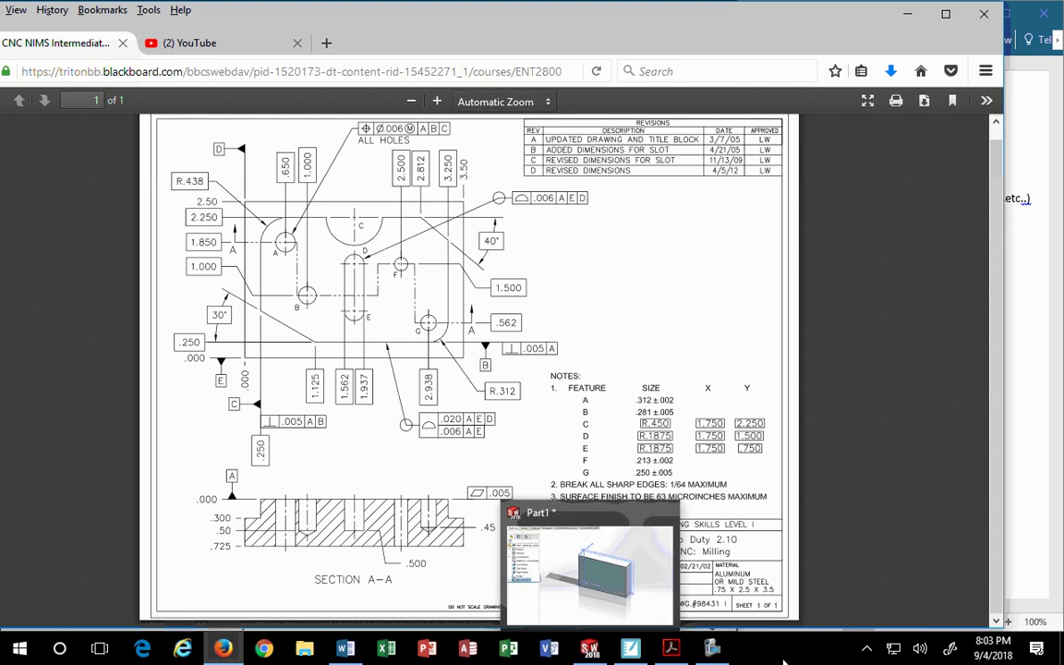
left_click(554, 563)
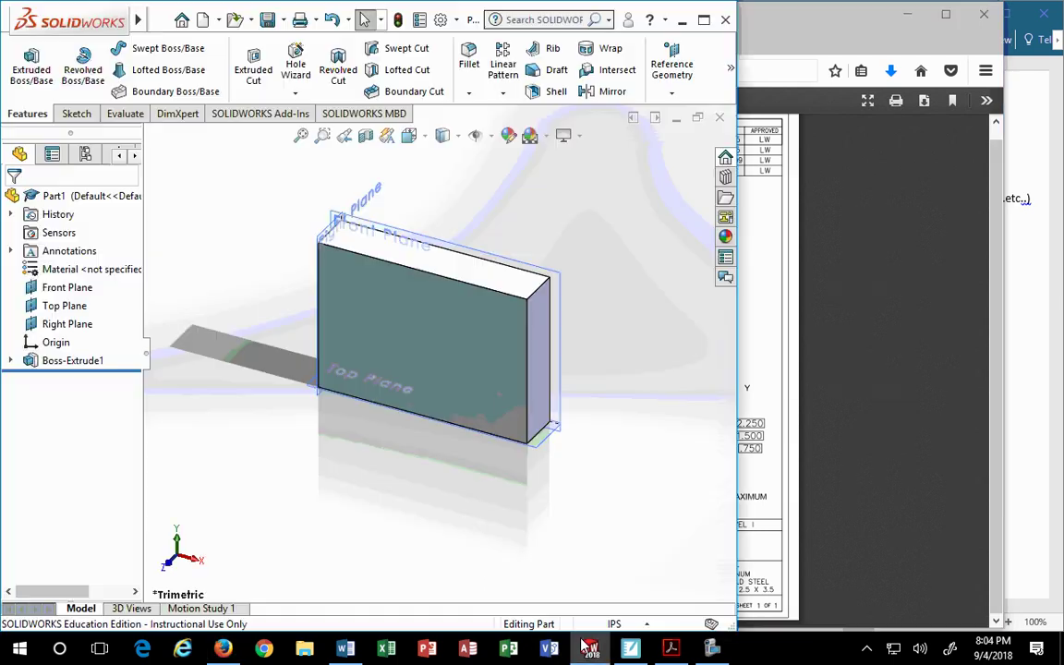
left_click(563, 283)
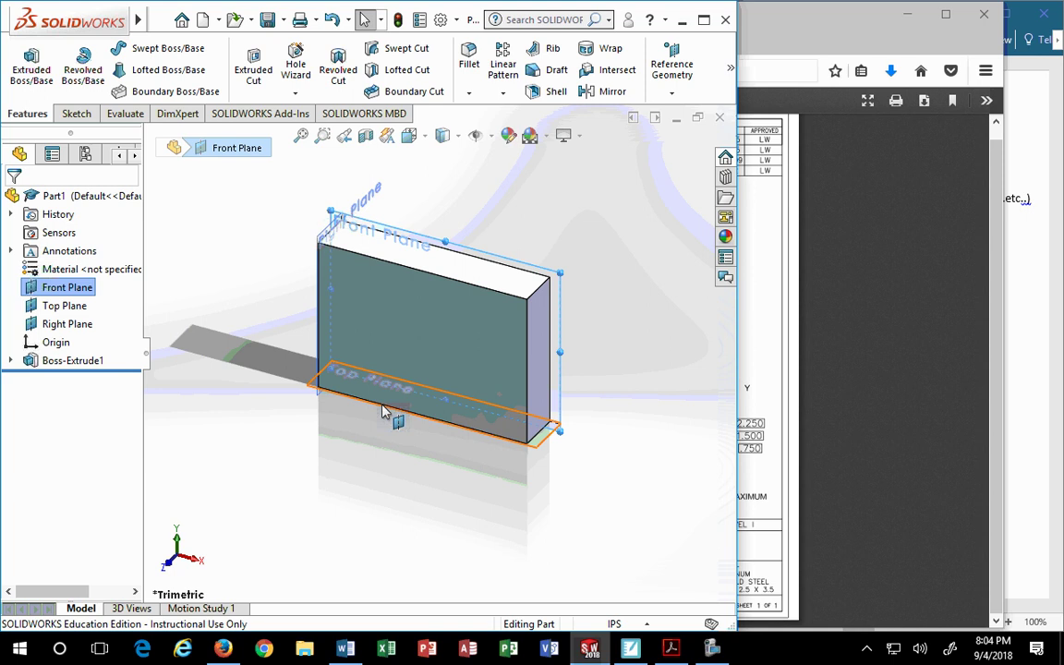
right_click(80, 368)
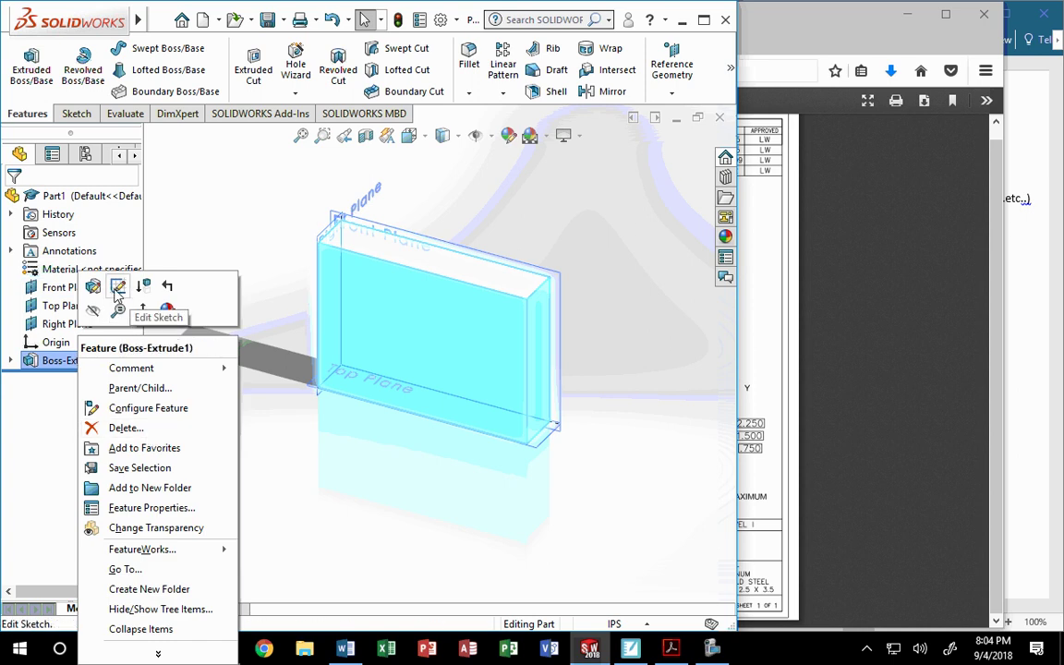
left_click(409, 511)
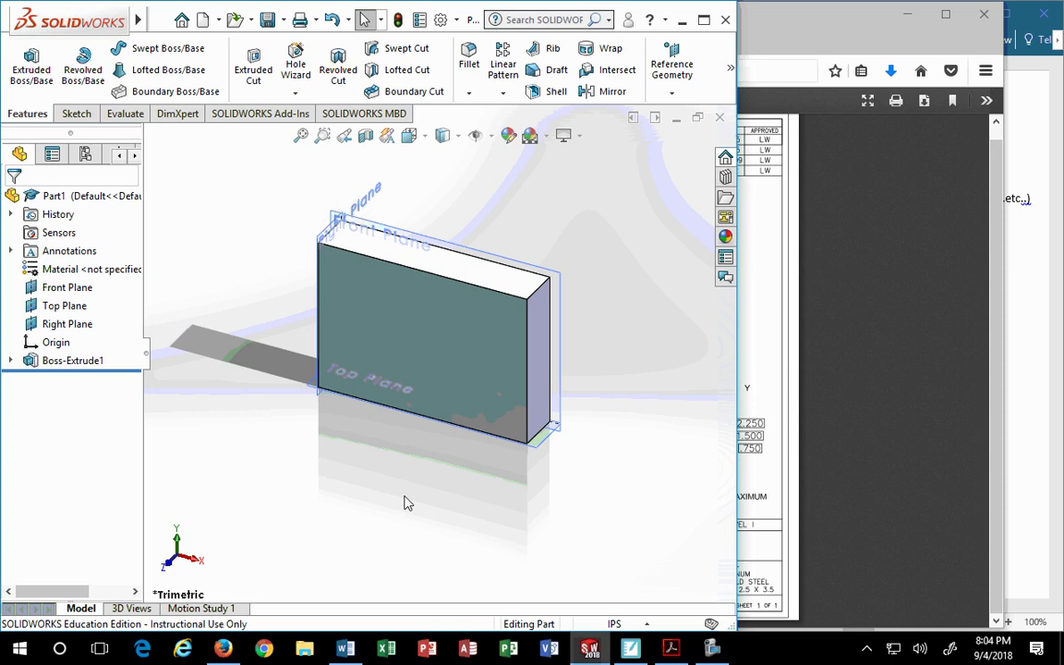
left_click(59, 361)
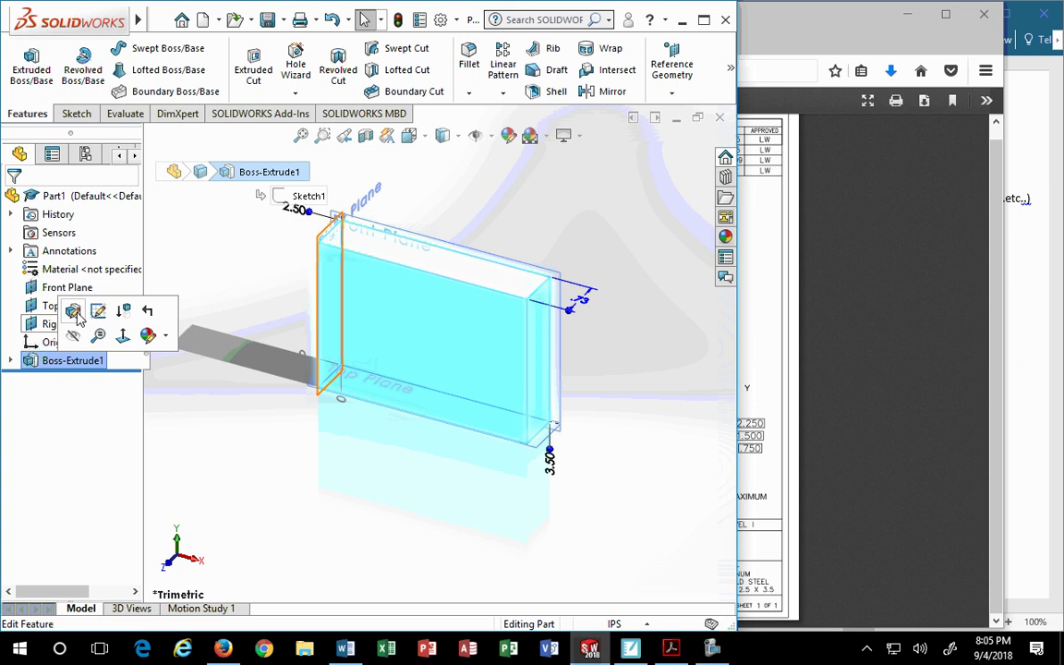
left_click(74, 312)
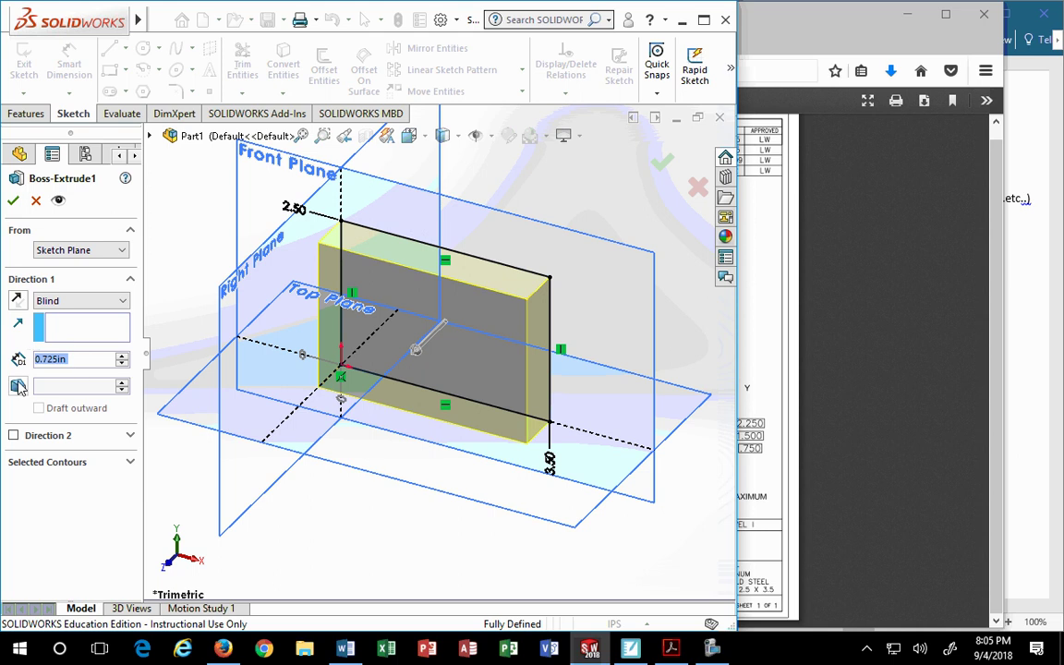
left_click(15, 302)
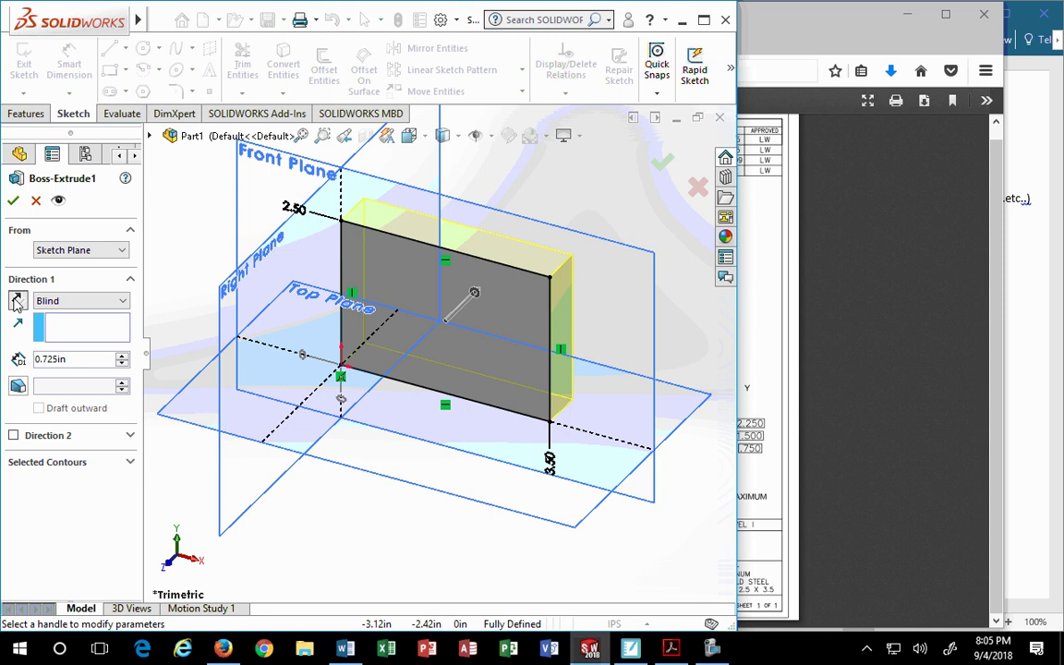
left_click(15, 302)
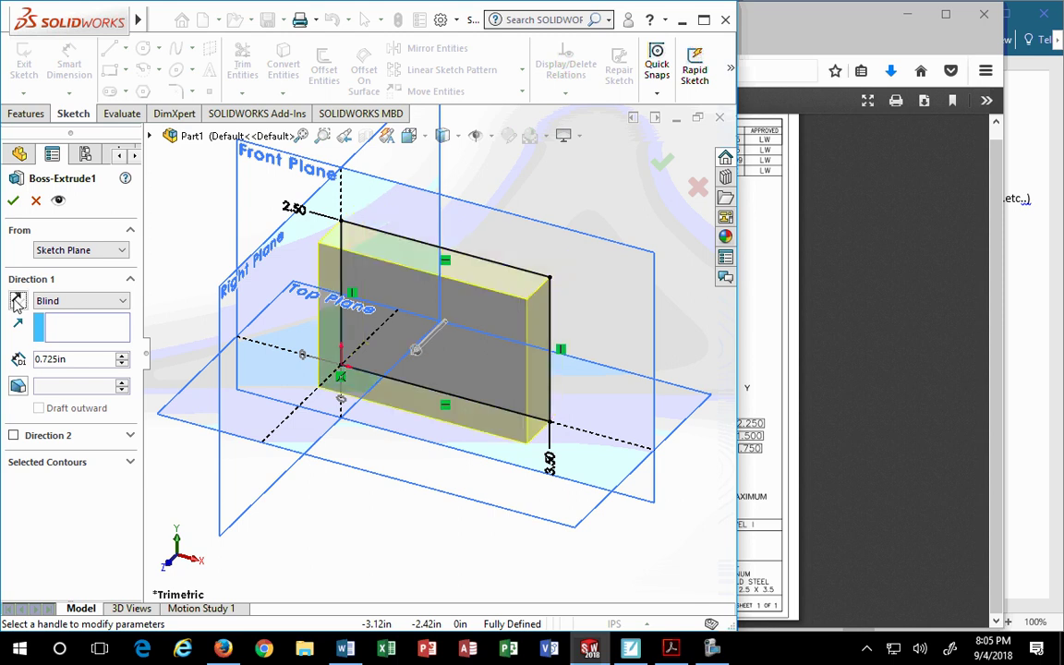
left_click(15, 302)
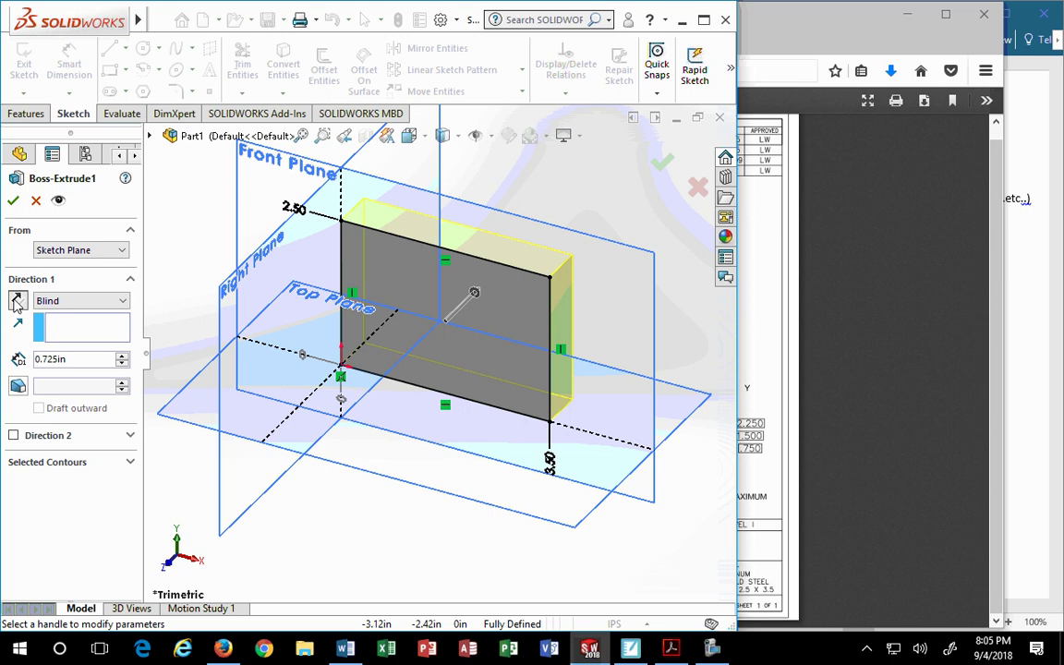
left_click(15, 302)
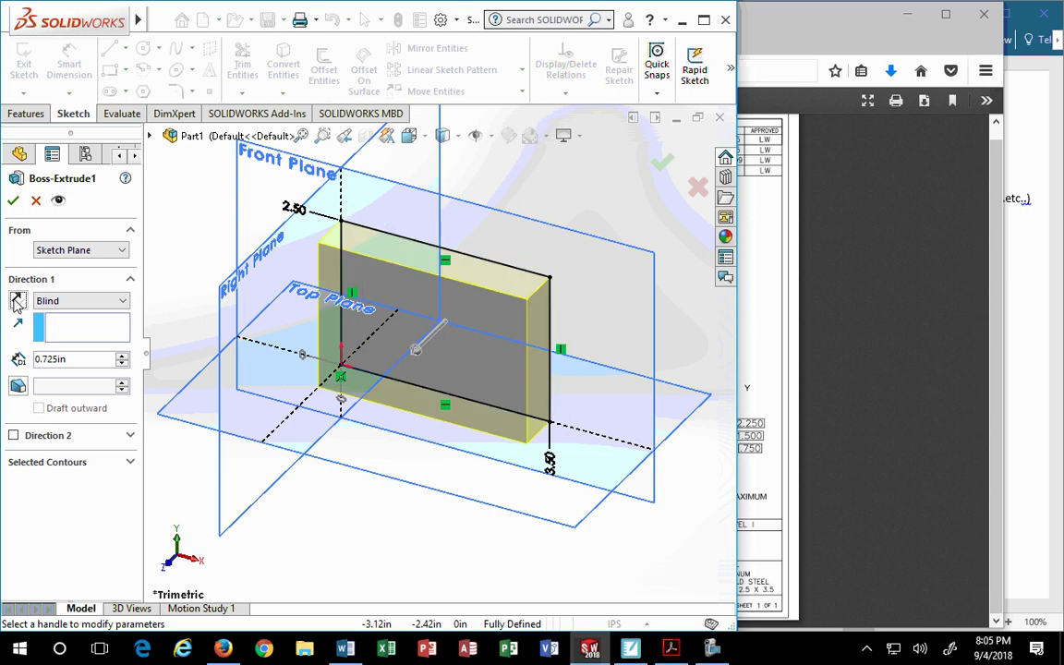
left_click(16, 301)
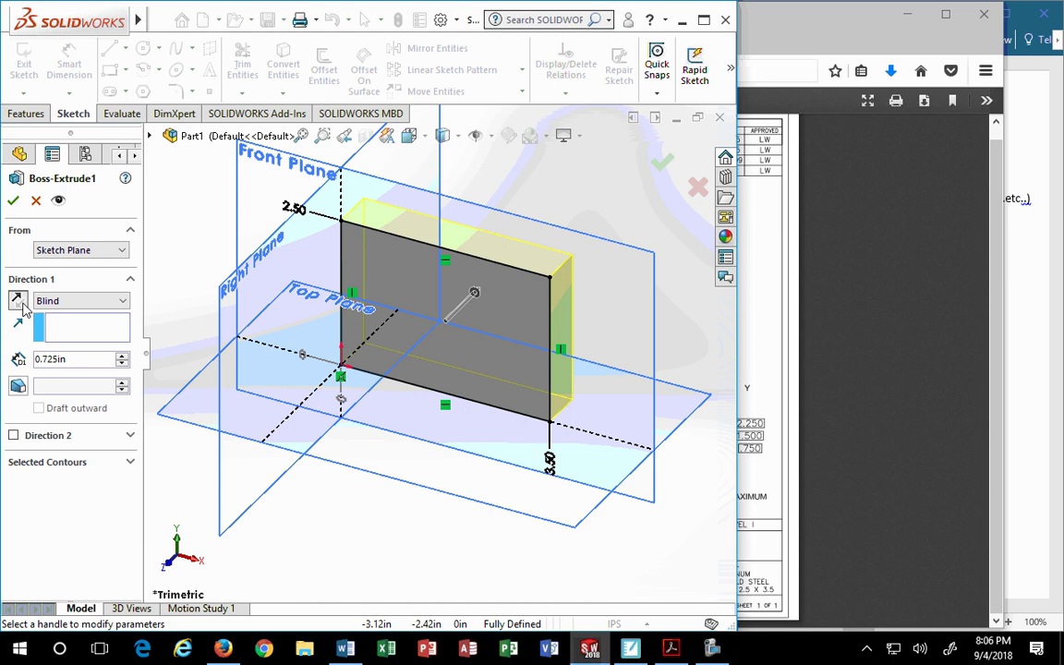
left_click(78, 358)
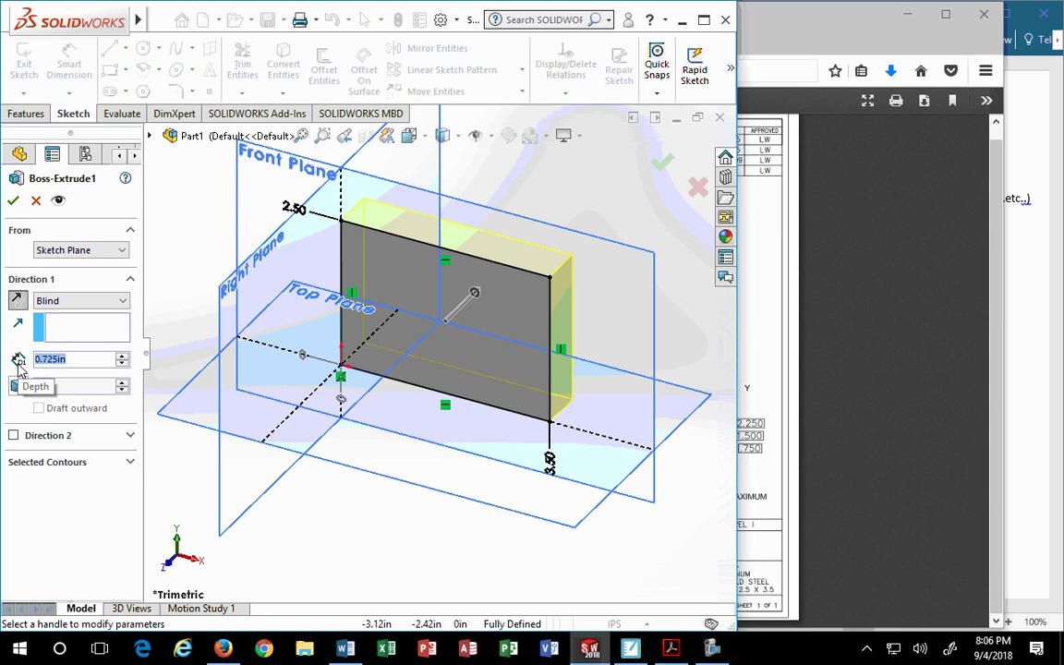
left_click(18, 301)
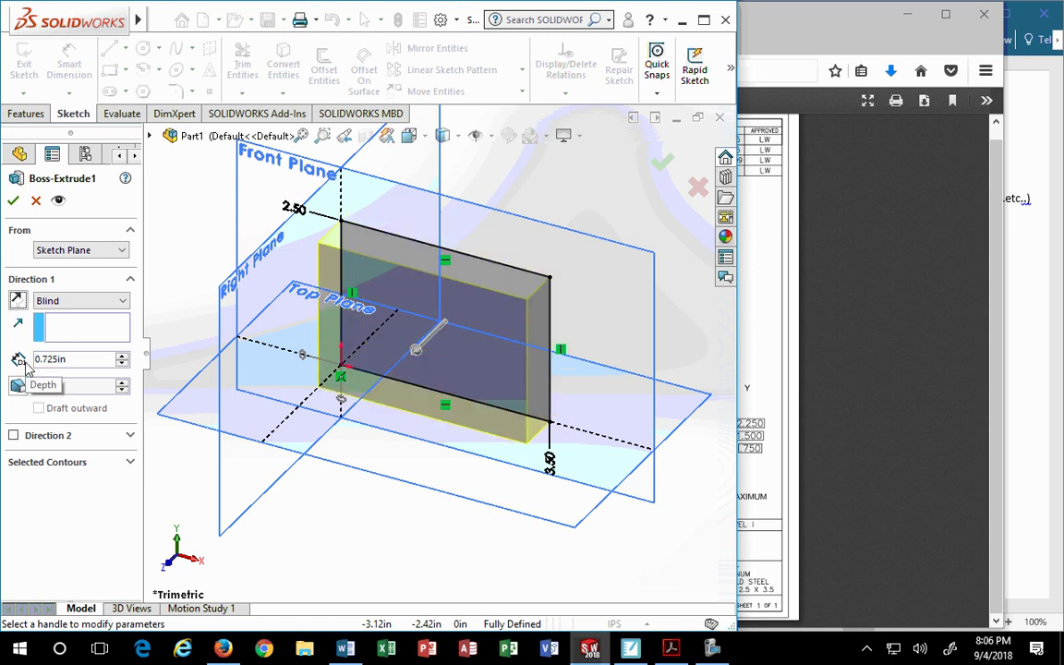
left_click(17, 301)
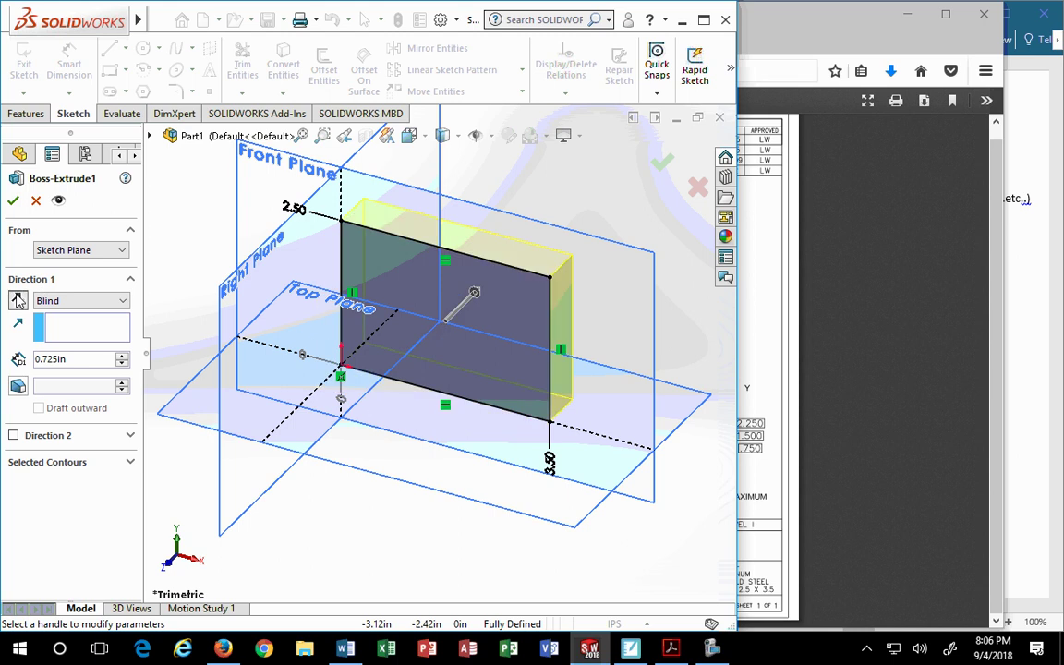
left_click(73, 358)
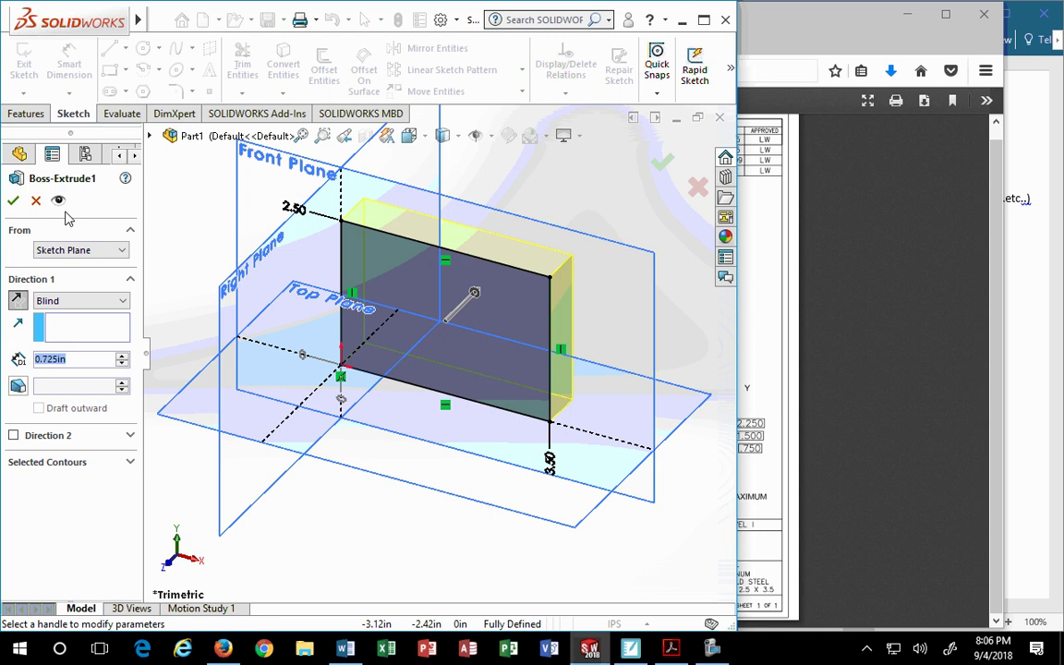
left_click(660, 165)
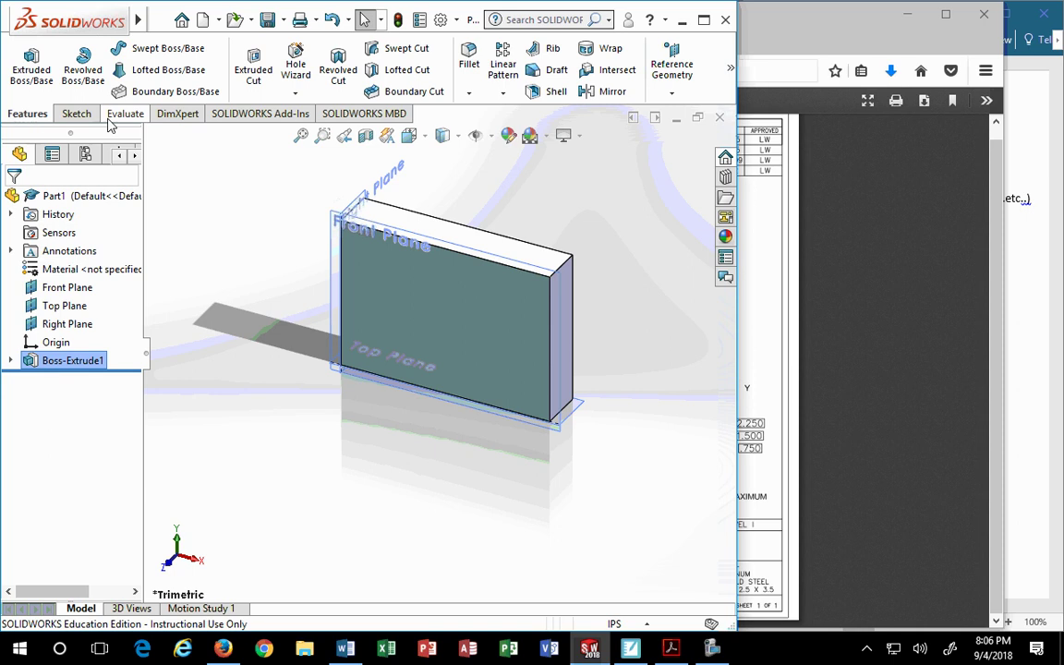
left_click(75, 113)
- Bring the NIMS Job Duty 2.10 milling drawing PDF in Firefox to the front
left_click(20, 115)
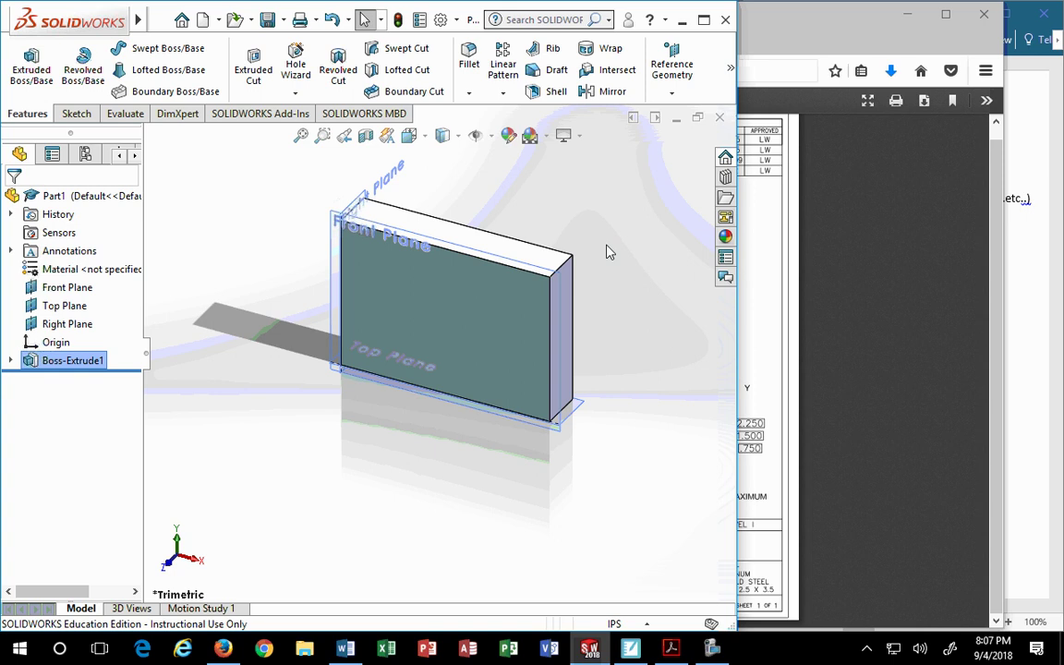
left_click(872, 254)
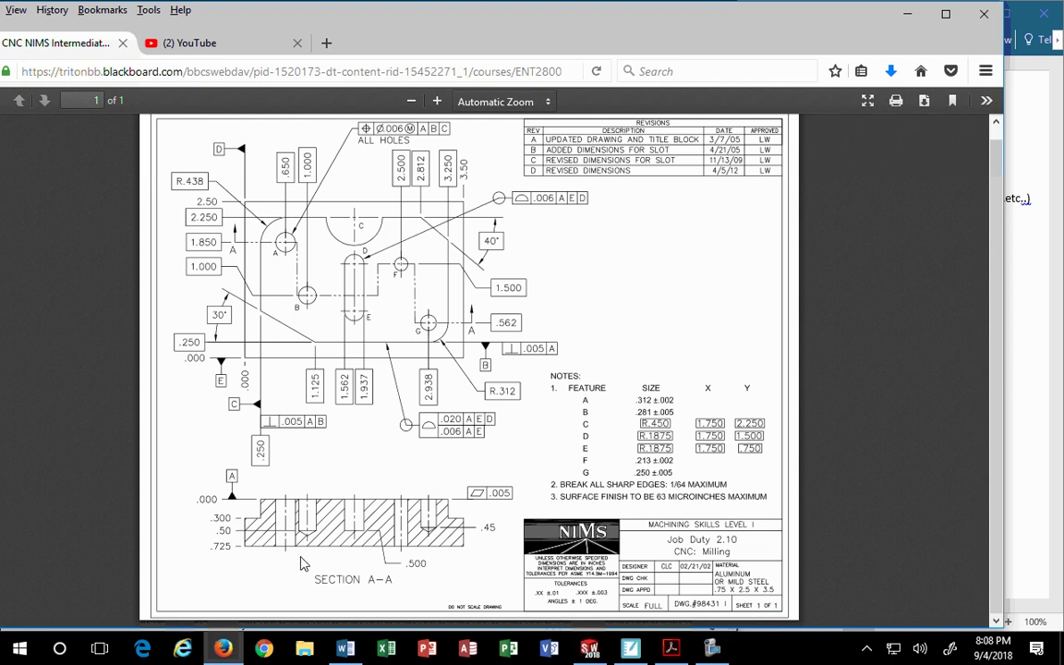
- Add ', .25" ledge' after the .300 step note in the Word notes
key("alt+Tab")
triple_click(906, 267)
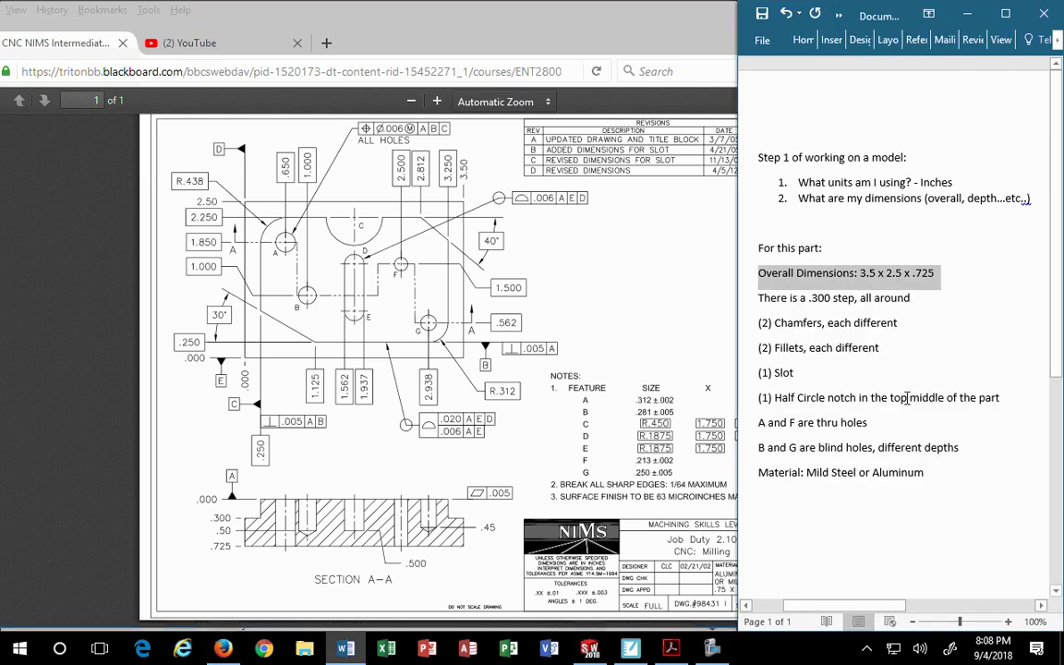
left_click(914, 297)
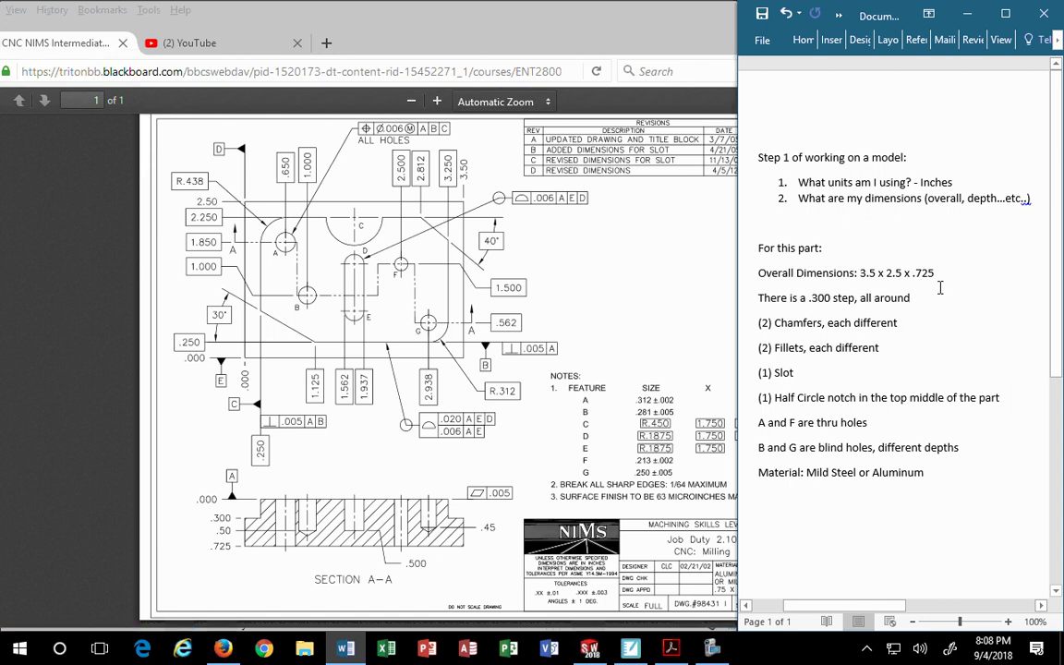
type(", .25")
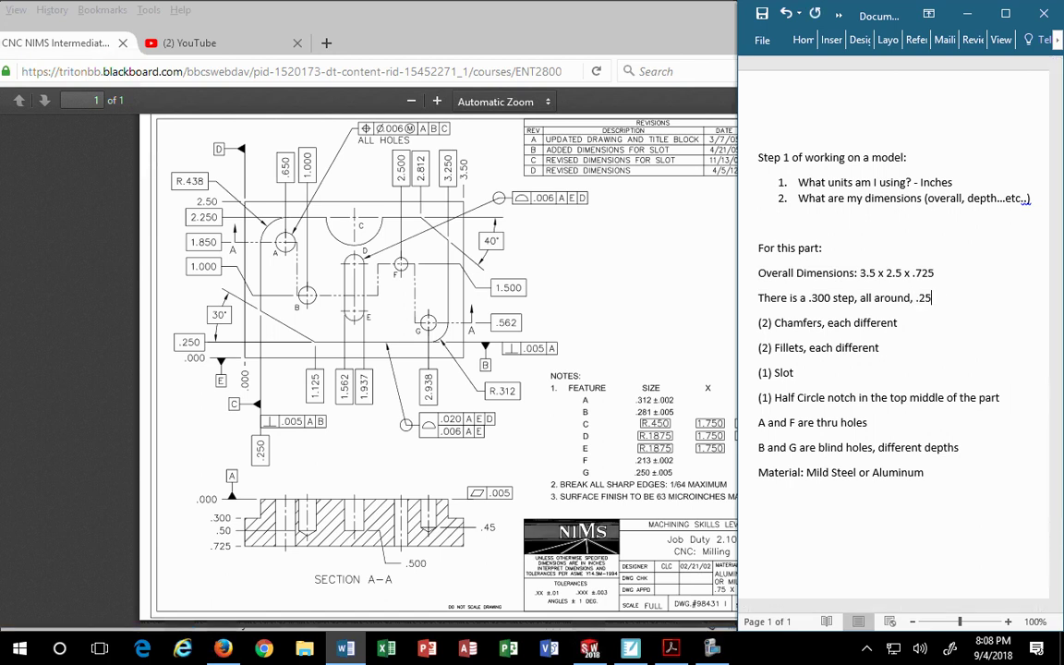
type("\" ledge")
key("BackSpace")
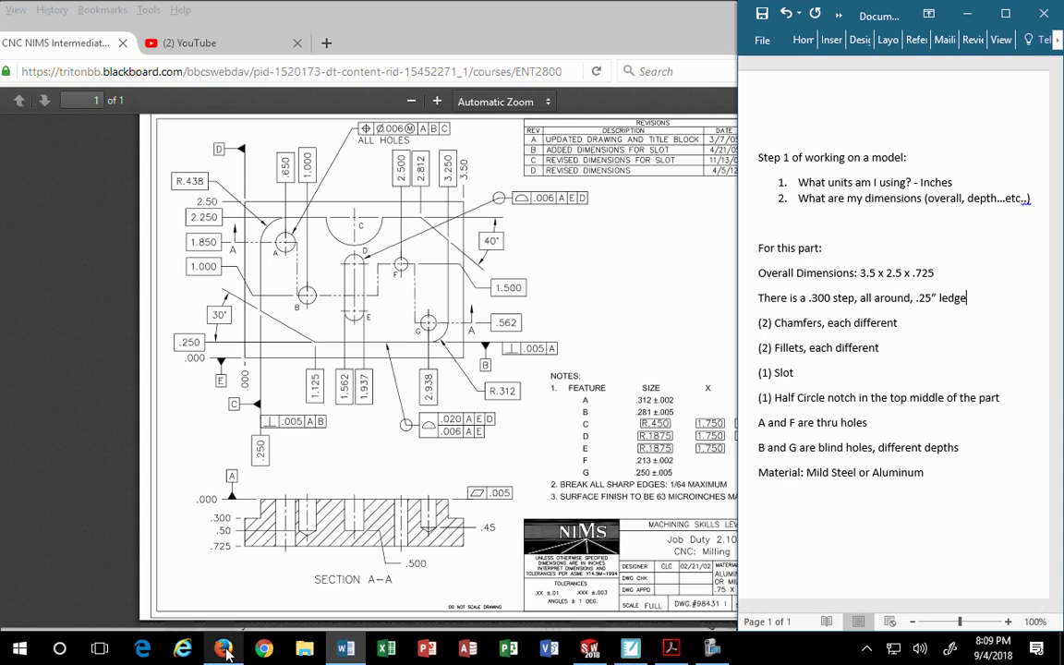
- Start a new sketch on the block's front face in SOLIDWORKS
left_click(591, 650)
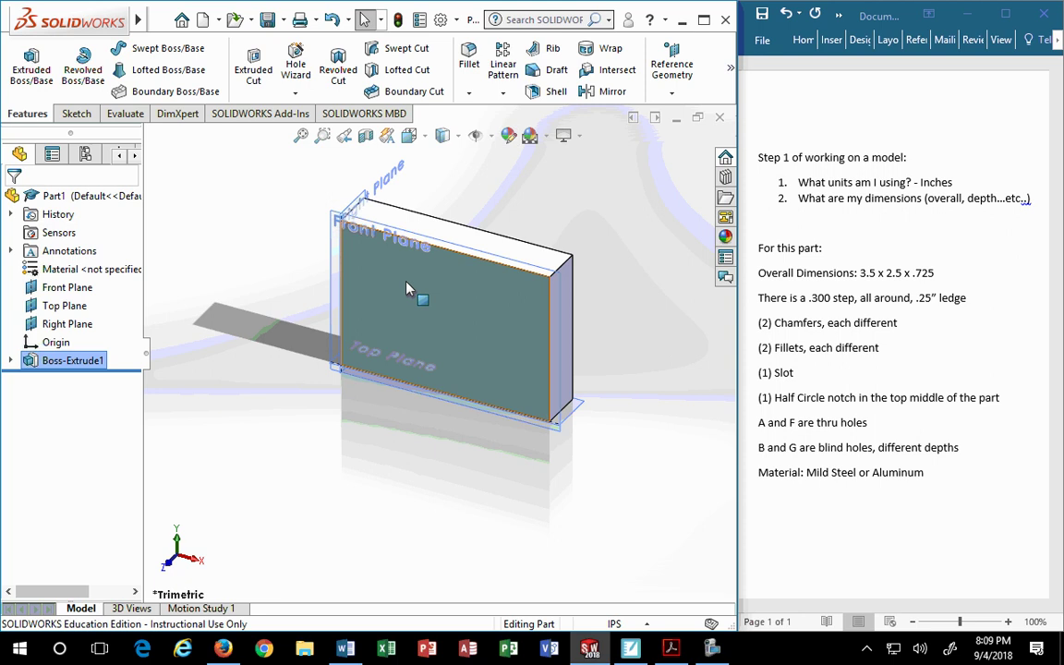
left_click(443, 291)
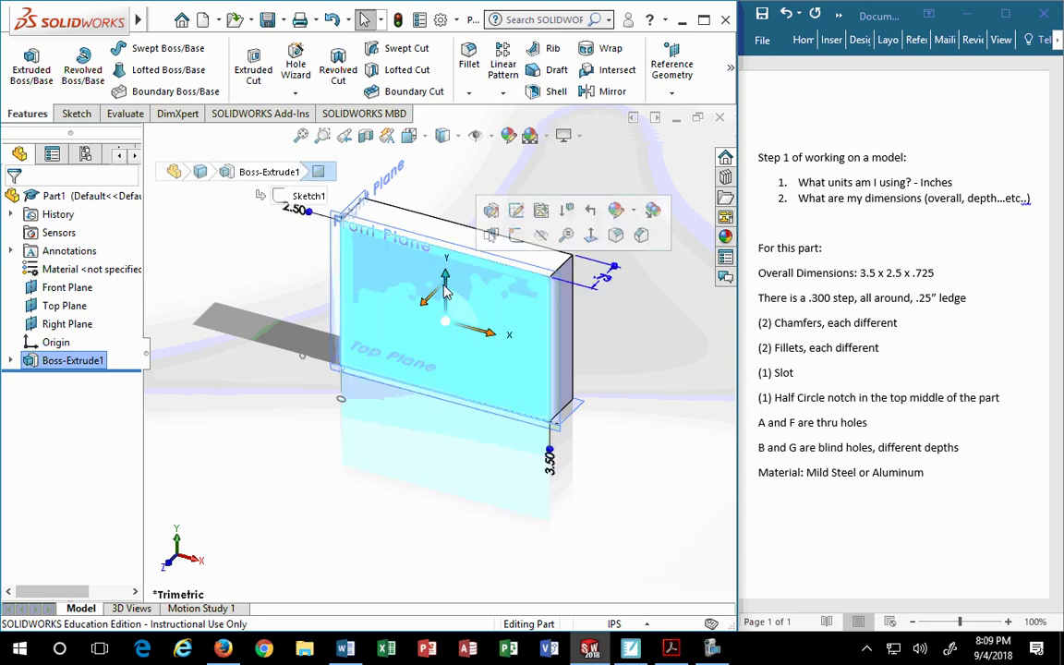
left_click(515, 235)
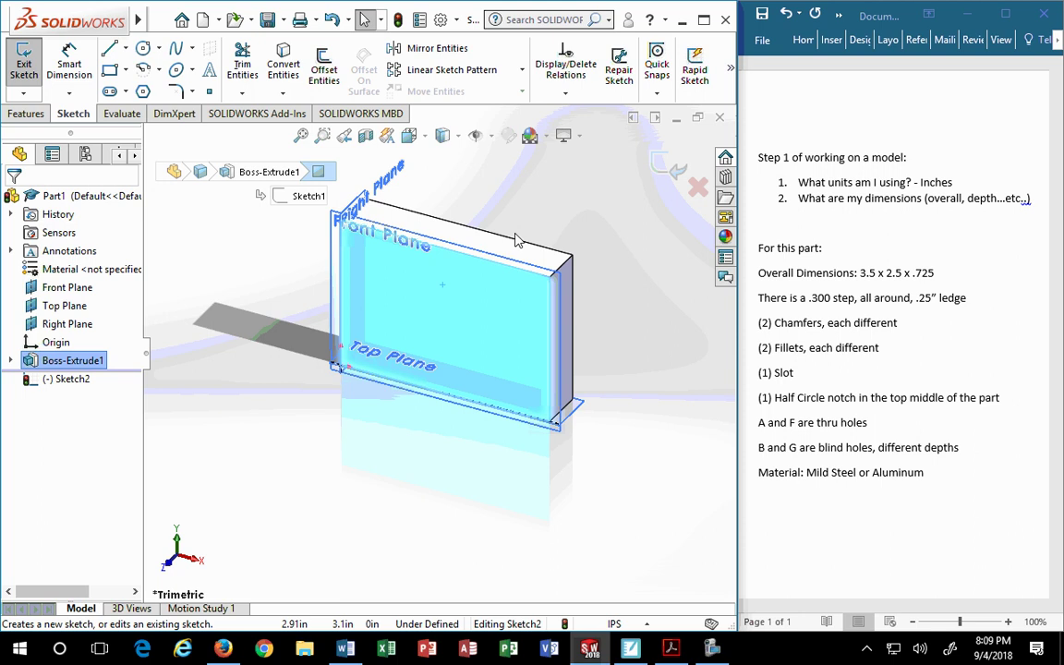
- Offset the front-face edges 0.10 in and view the sketch face Normal To
left_click(325, 74)
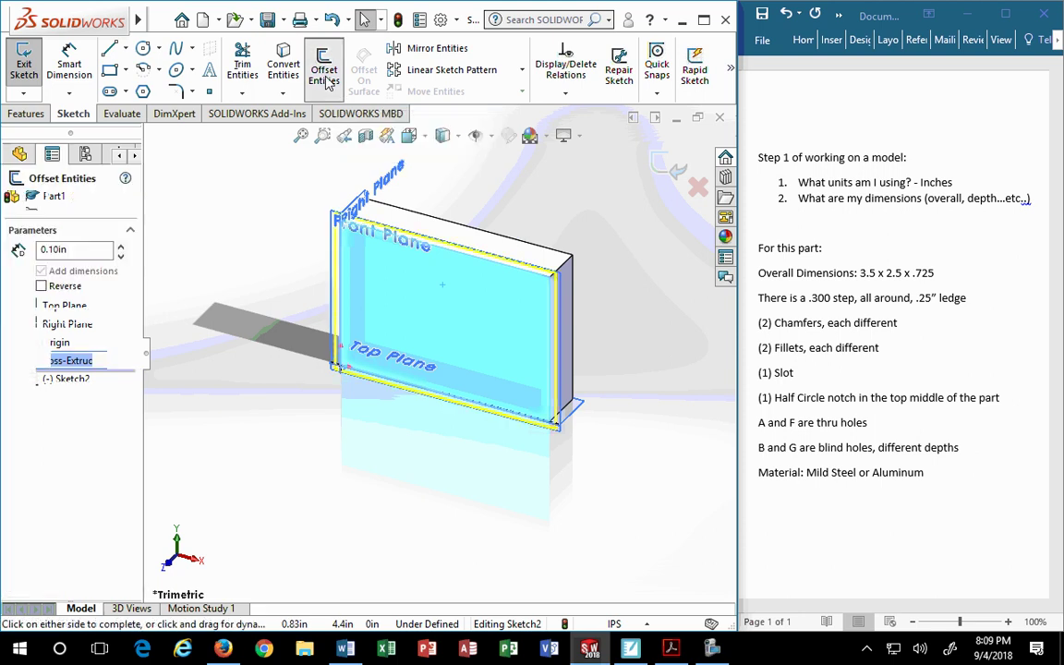
left_click(409, 136)
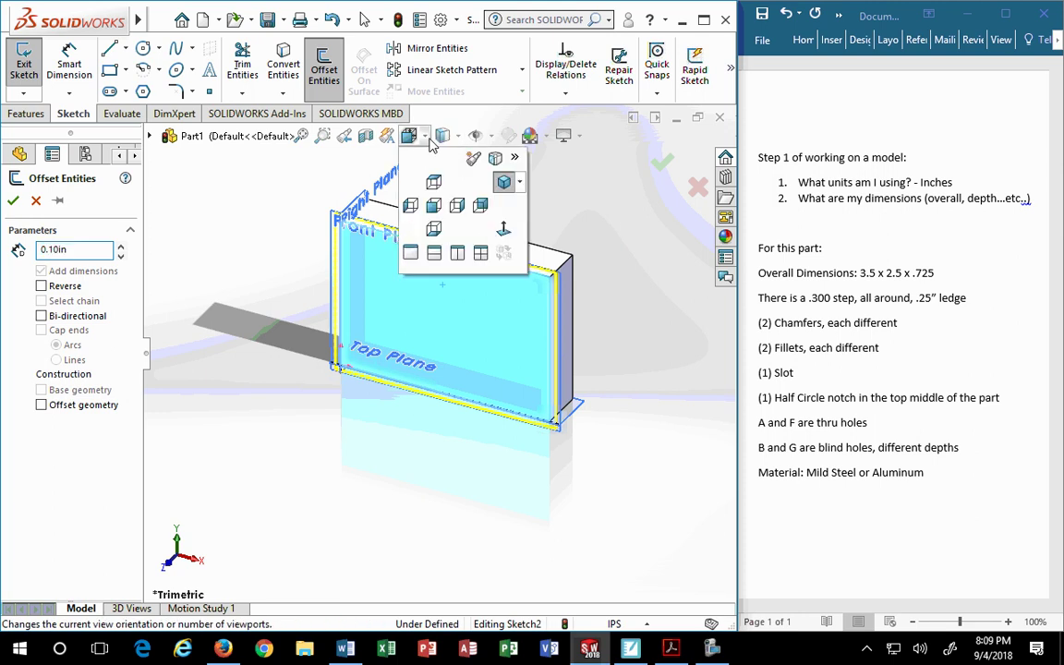
left_click(504, 232)
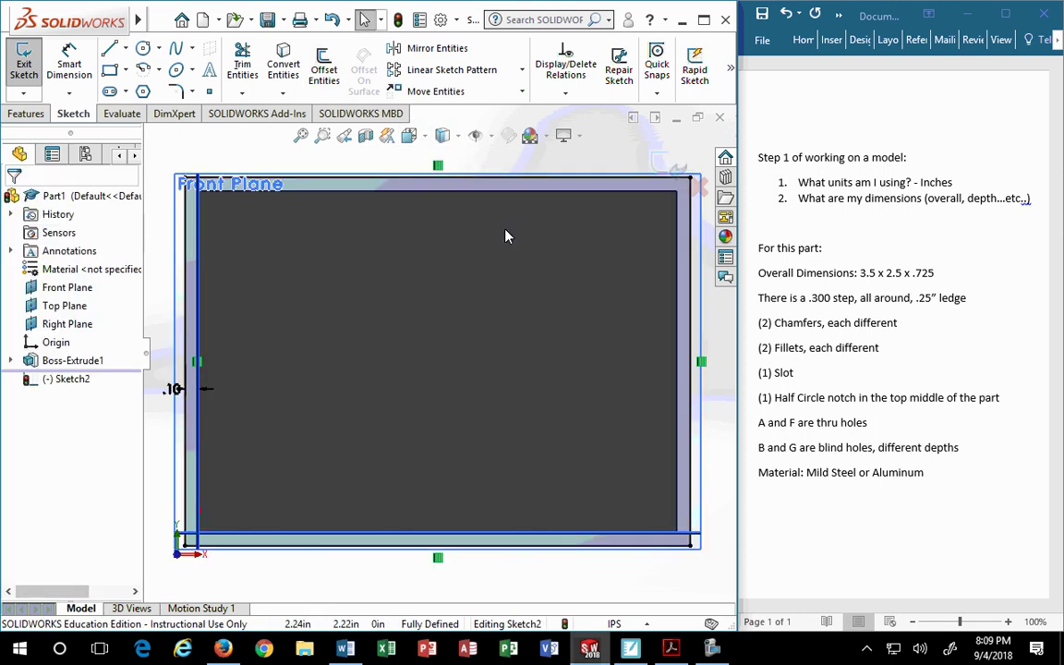
left_click(333, 21)
- Undo the 0.10 in offset, deselect, and reselect the block's front face
left_click(71, 364)
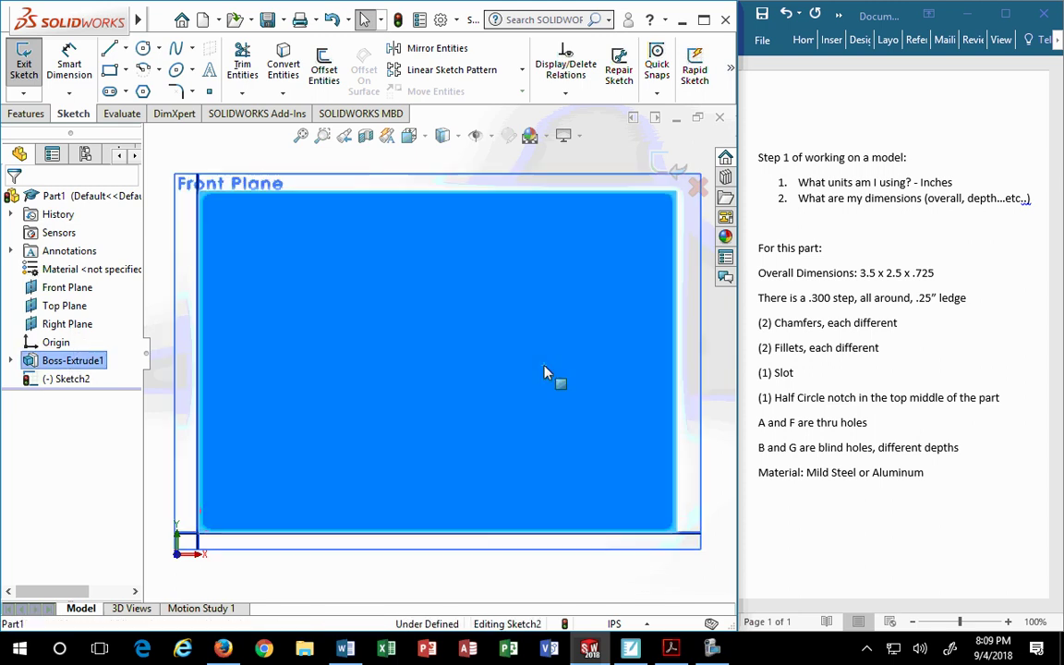
left_click(675, 580)
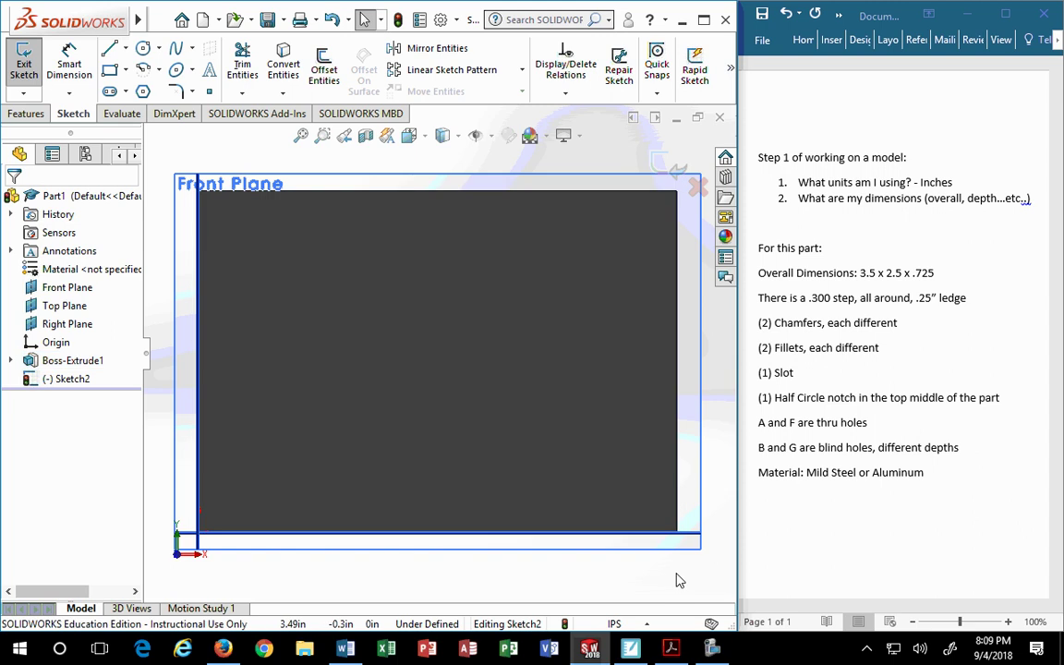
left_click(502, 393)
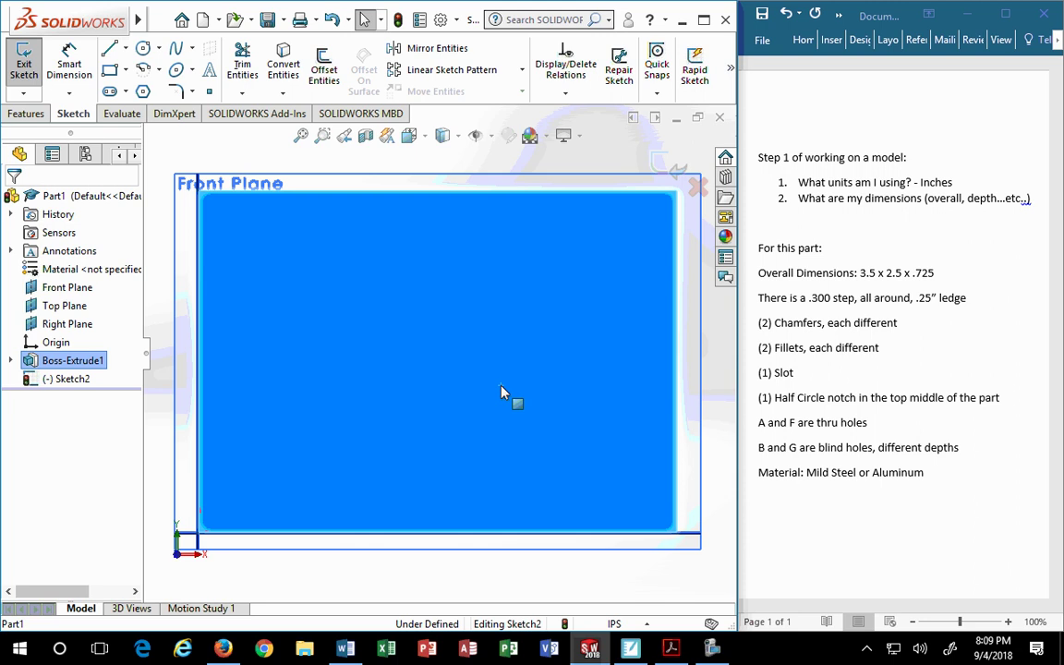
- Start a 0.25 in offset of the face edges, trying the Reverse and Bi-directional options
left_click(325, 74)
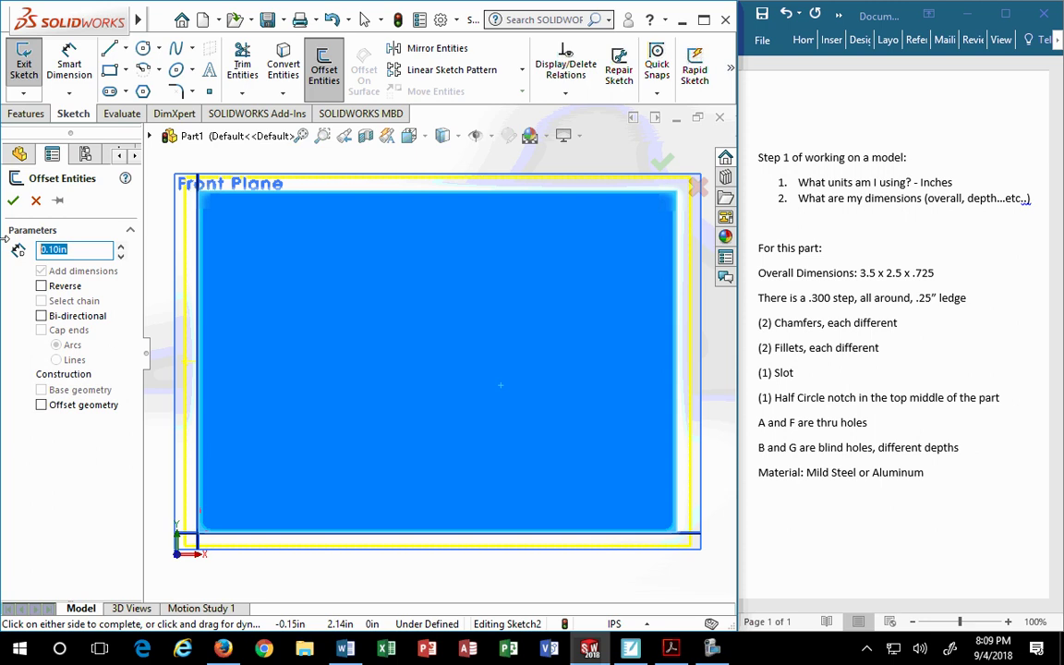
type(".25")
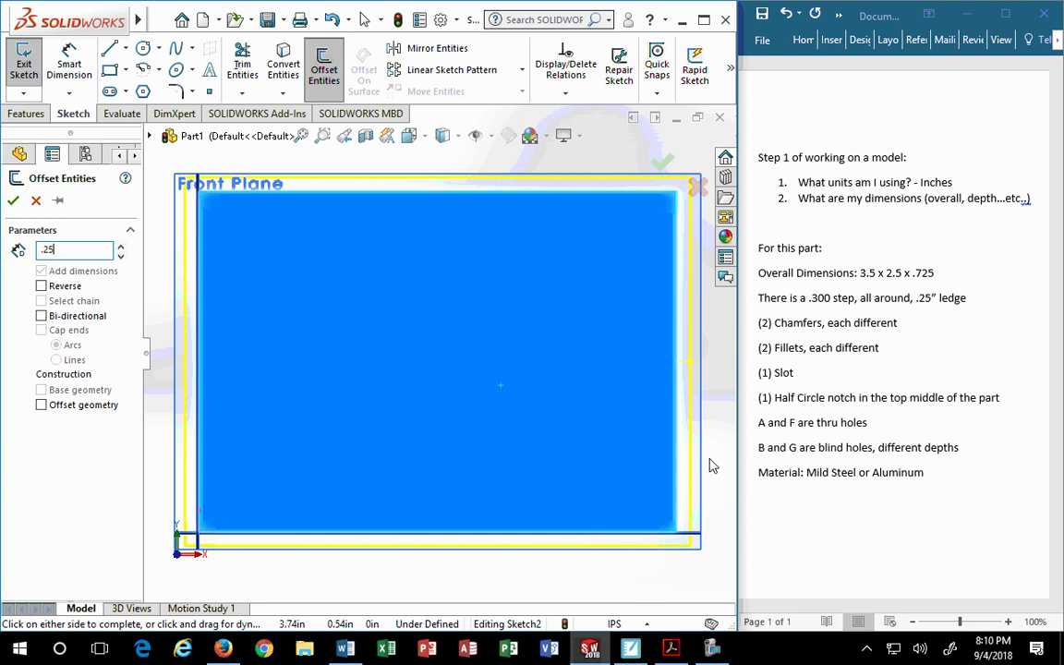
left_click(41, 286)
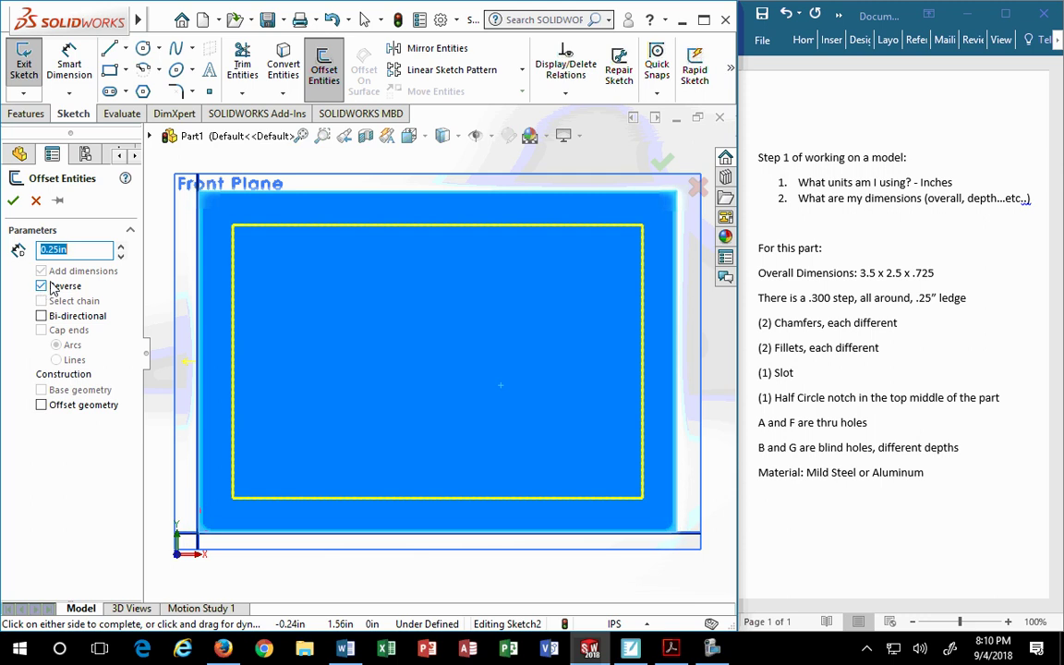
left_click(42, 316)
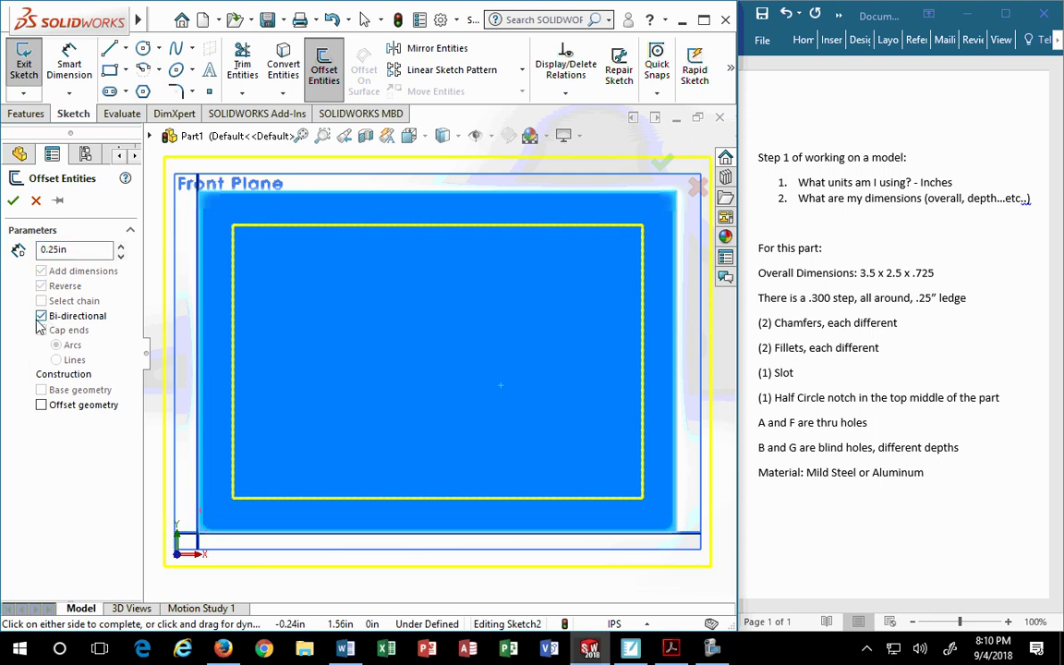
left_click(42, 316)
left_click(41, 286)
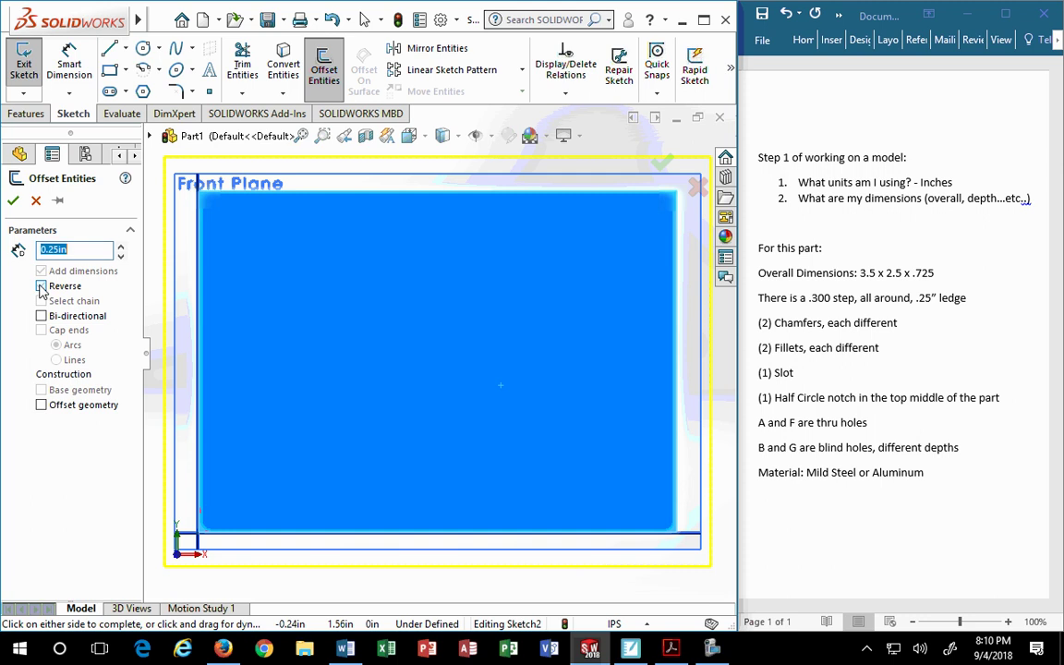
left_click(41, 286)
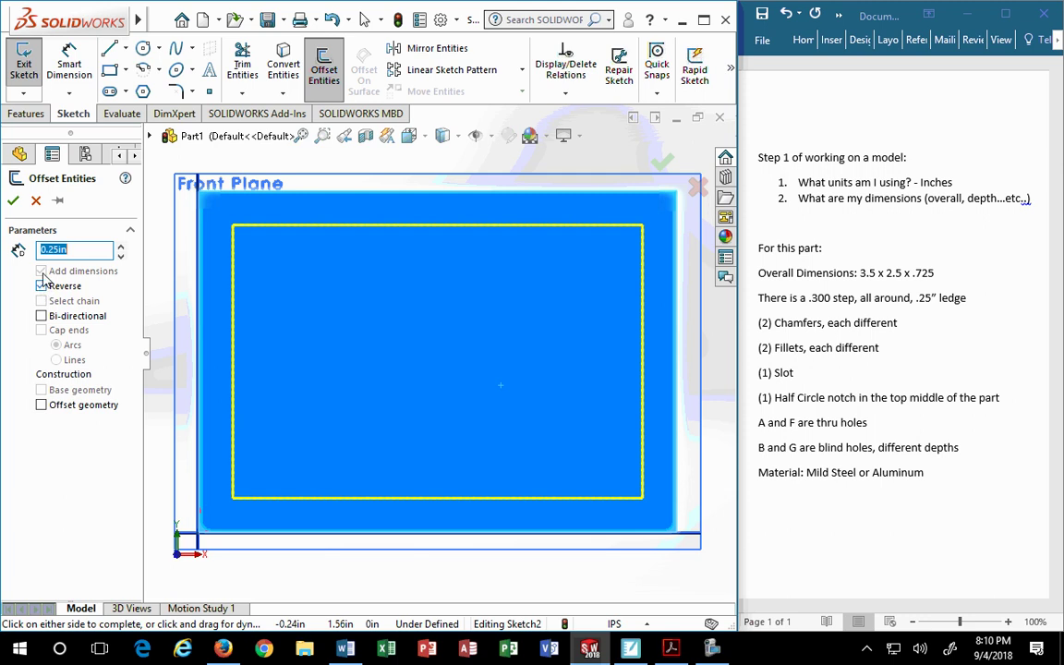
left_click(40, 286)
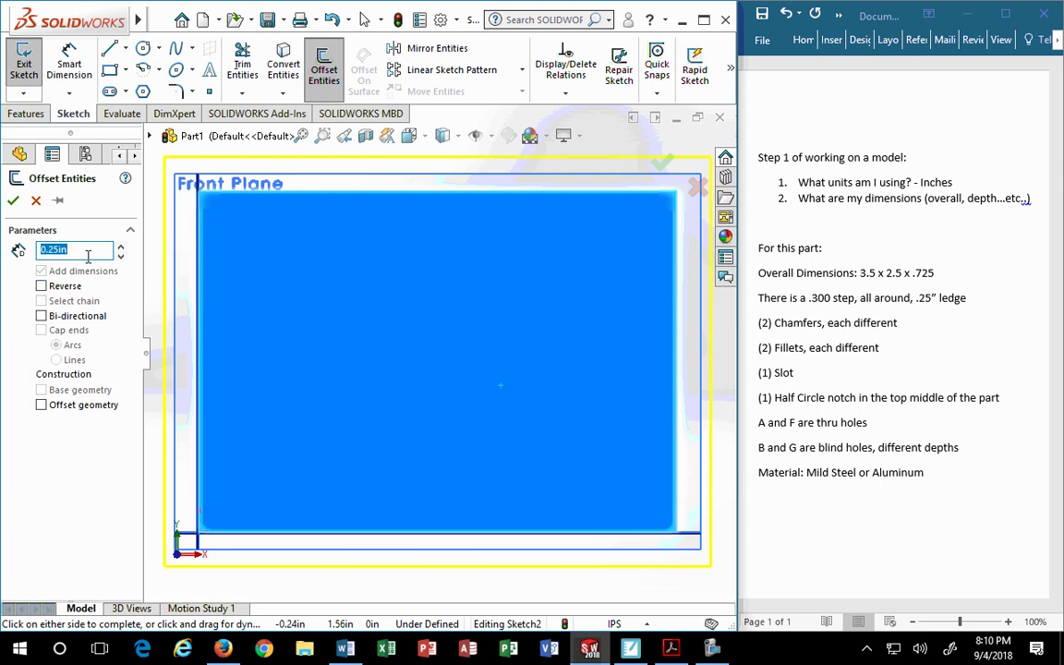
- Settle the offset at 0.25 in inward and confirm it
type("-25")
key("Return")
type(".")
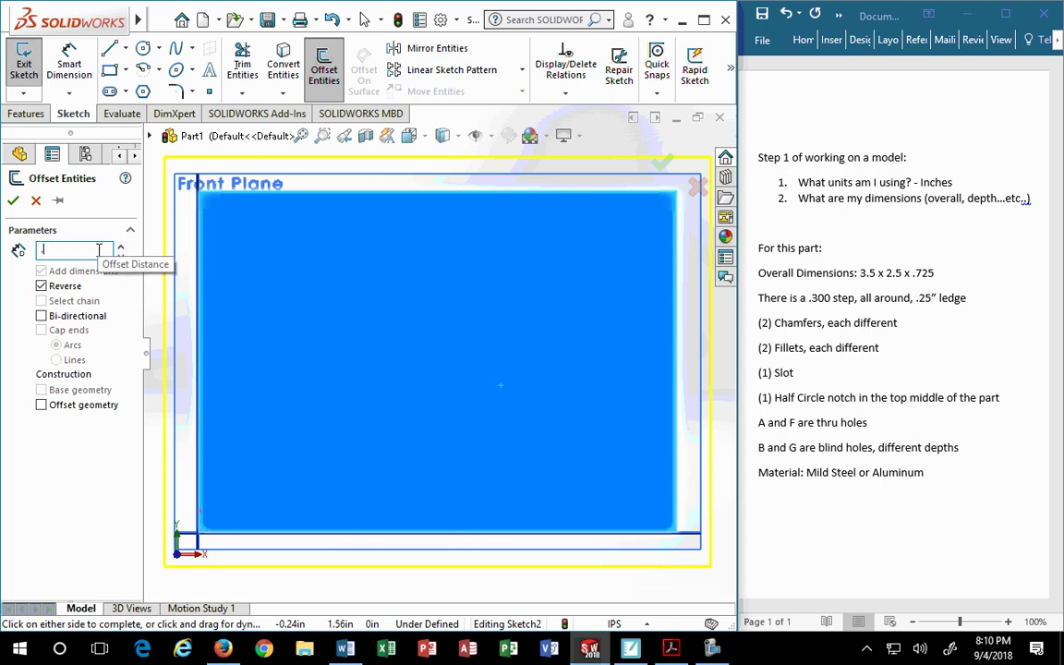
type("25")
type("-")
key("Return")
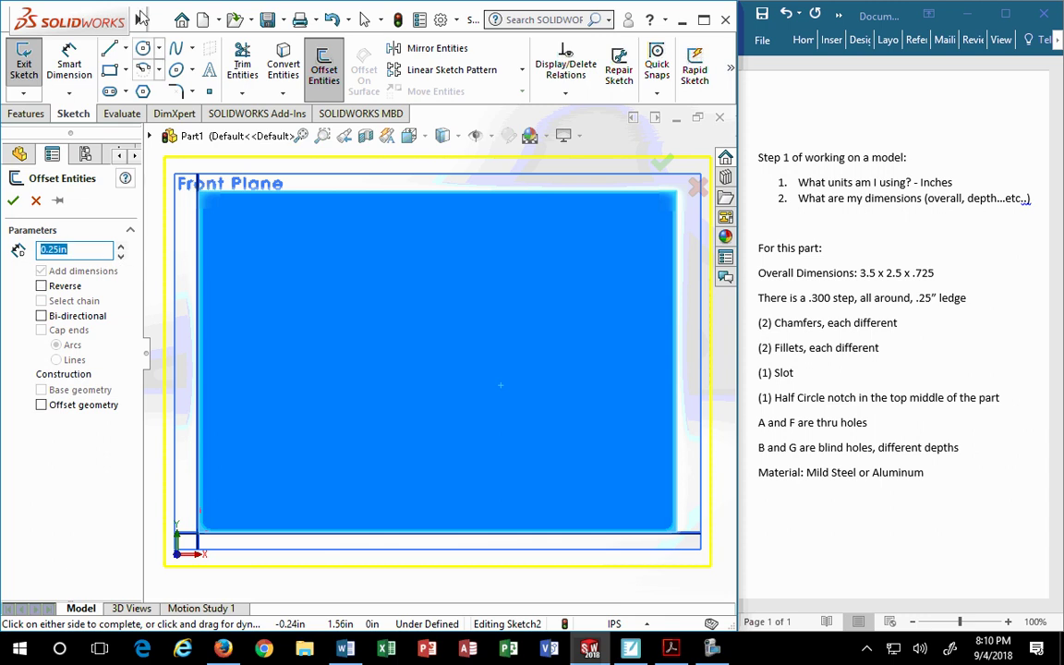
left_click(41, 288)
left_click(41, 287)
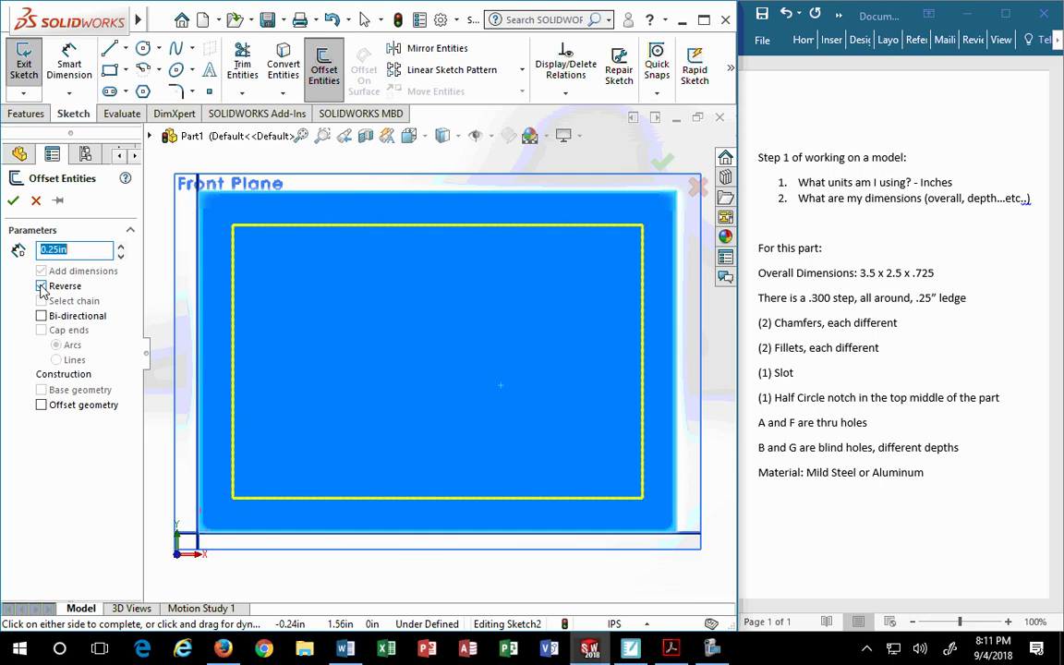
left_click(12, 199)
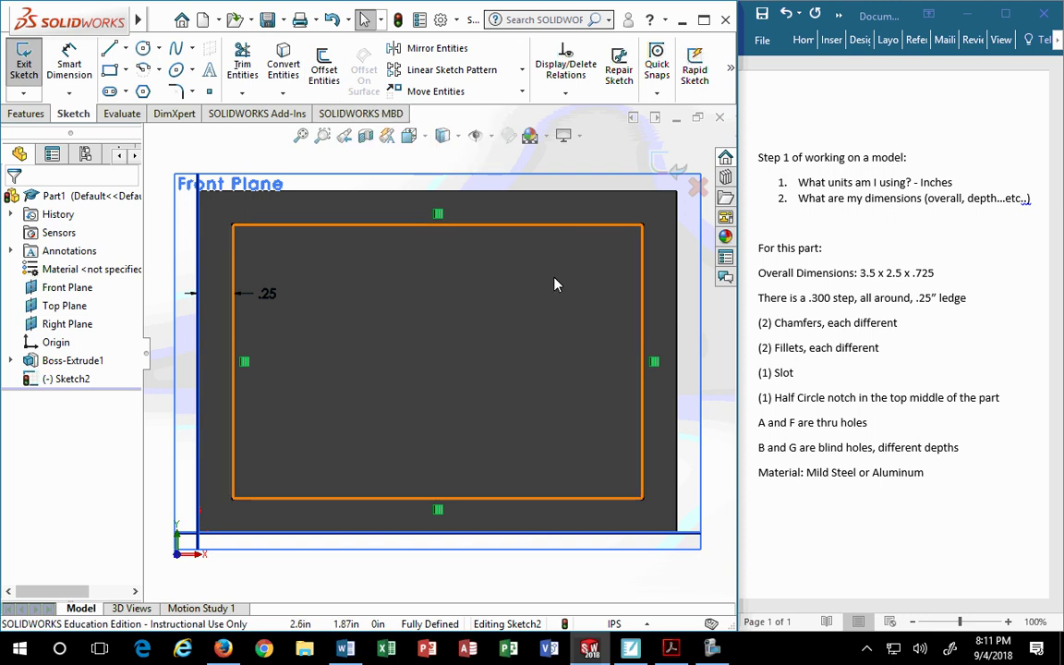
- Move the .25 dimension left of the block and return to Isometric view with Features tools
left_click_drag(268, 296, 156, 291)
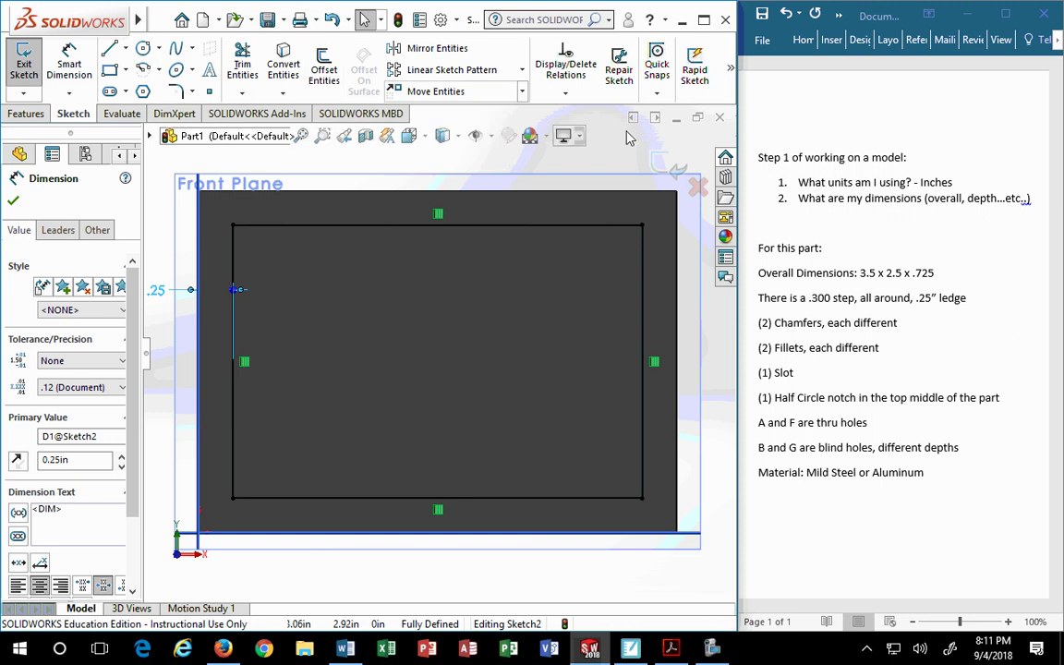
mouse_move(426, 138)
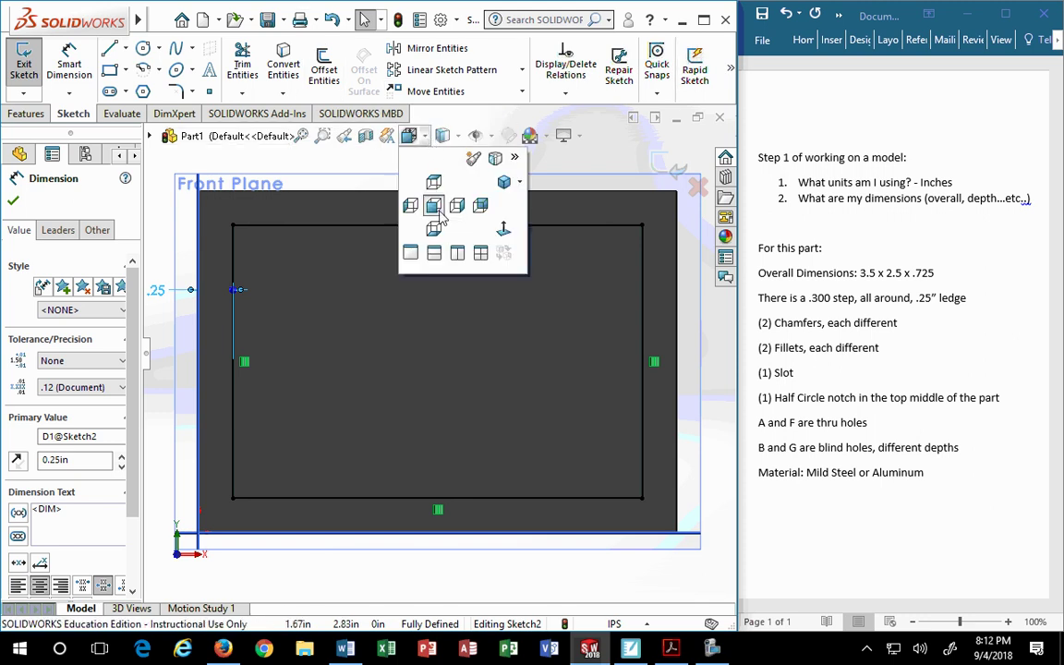
left_click(506, 192)
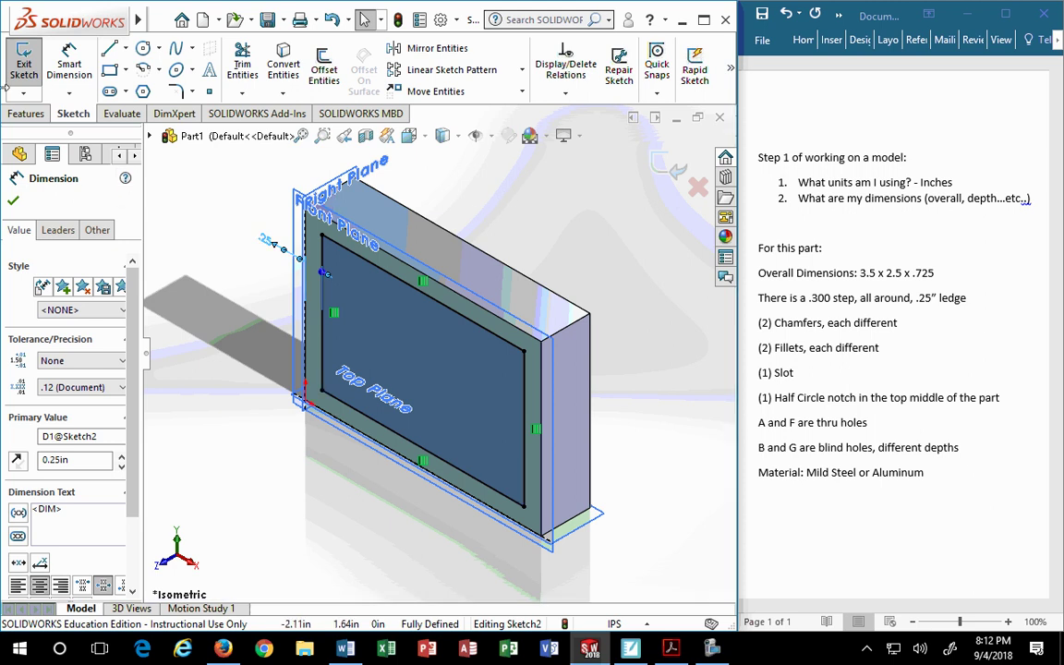
left_click(25, 114)
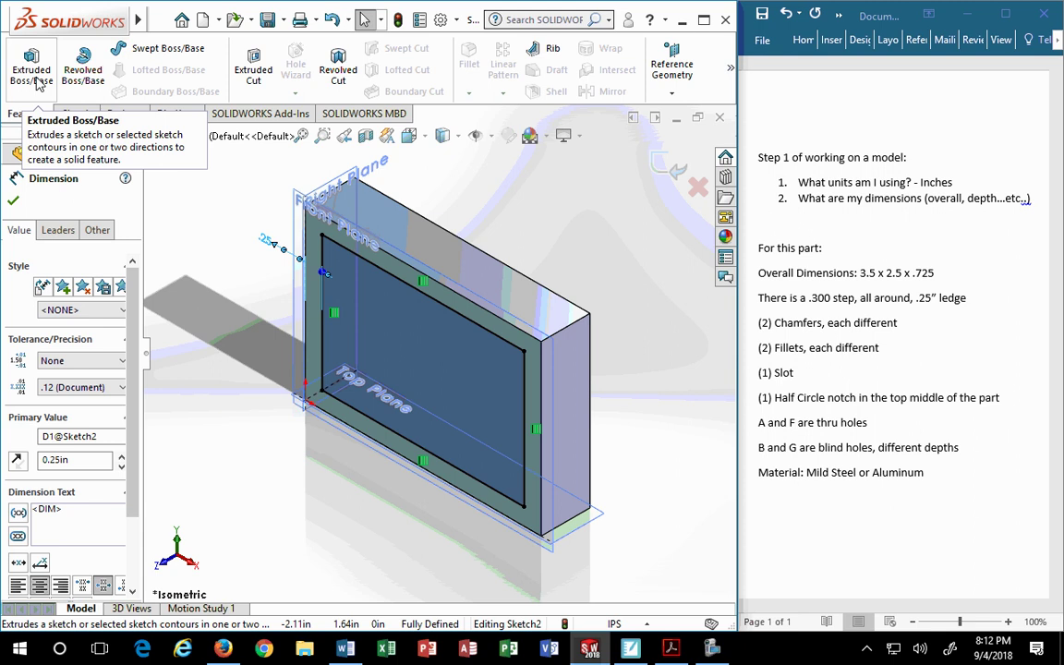
- Start a Cut-Extrude from Sketch2 with Flip side to cut checked so the outer border is removed
left_click(255, 80)
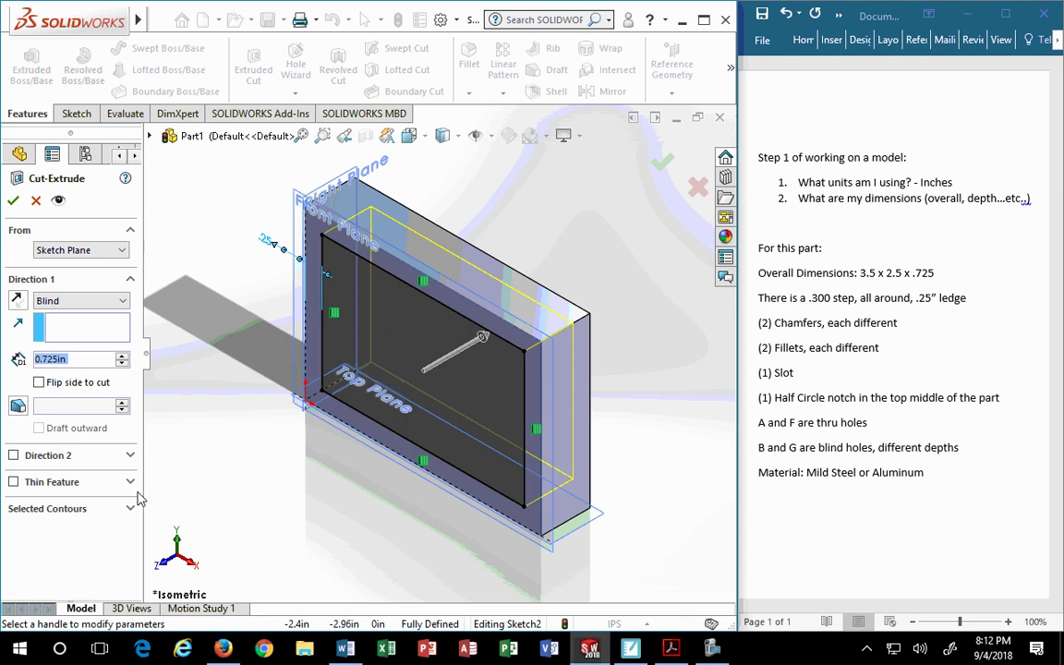
left_click(38, 384)
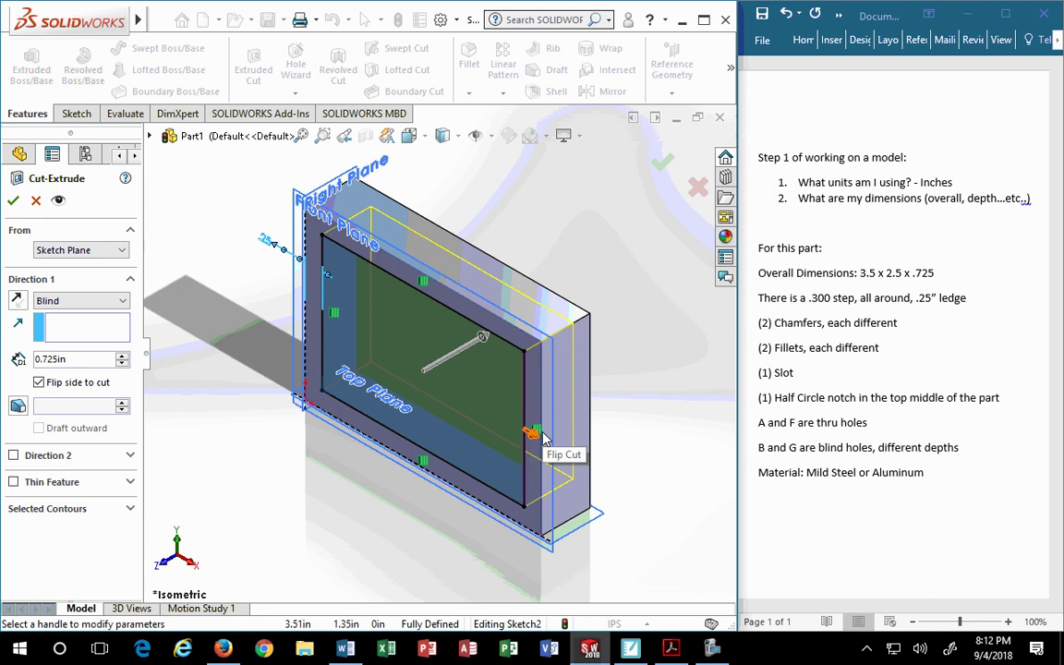
left_click(39, 381)
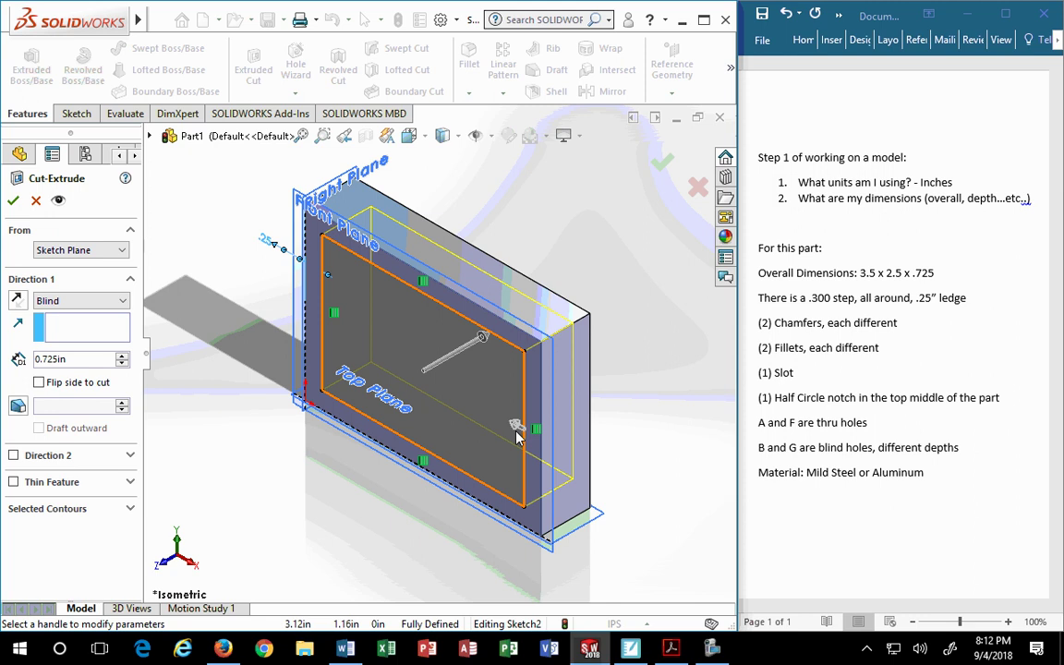
left_click(38, 382)
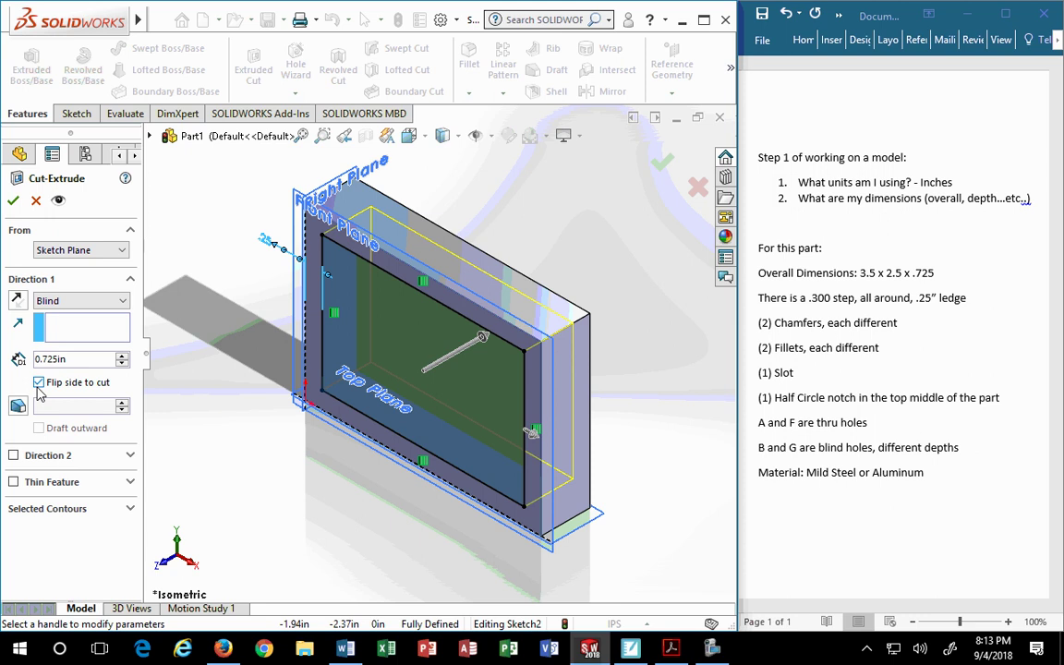
left_click(38, 382)
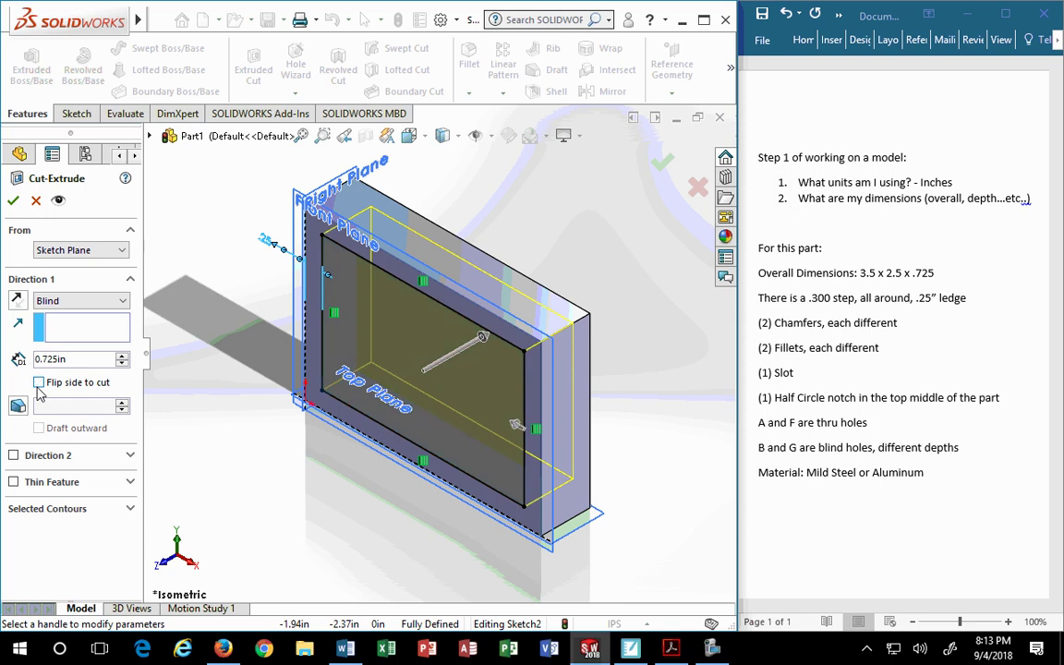
left_click(39, 385)
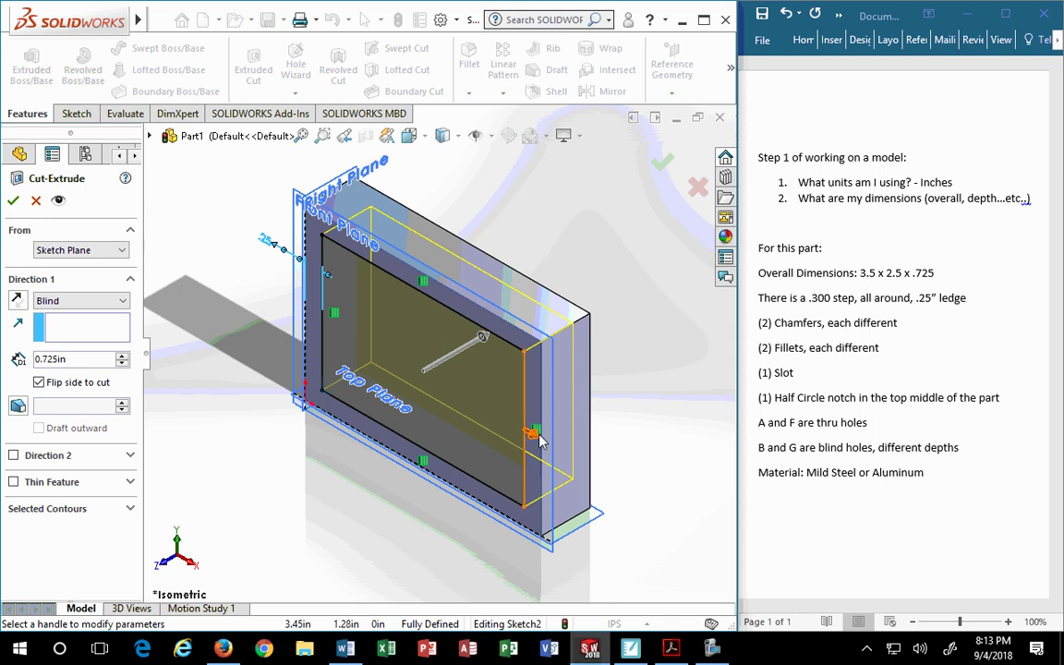
key("f")
scroll(487, 429, "down", 10)
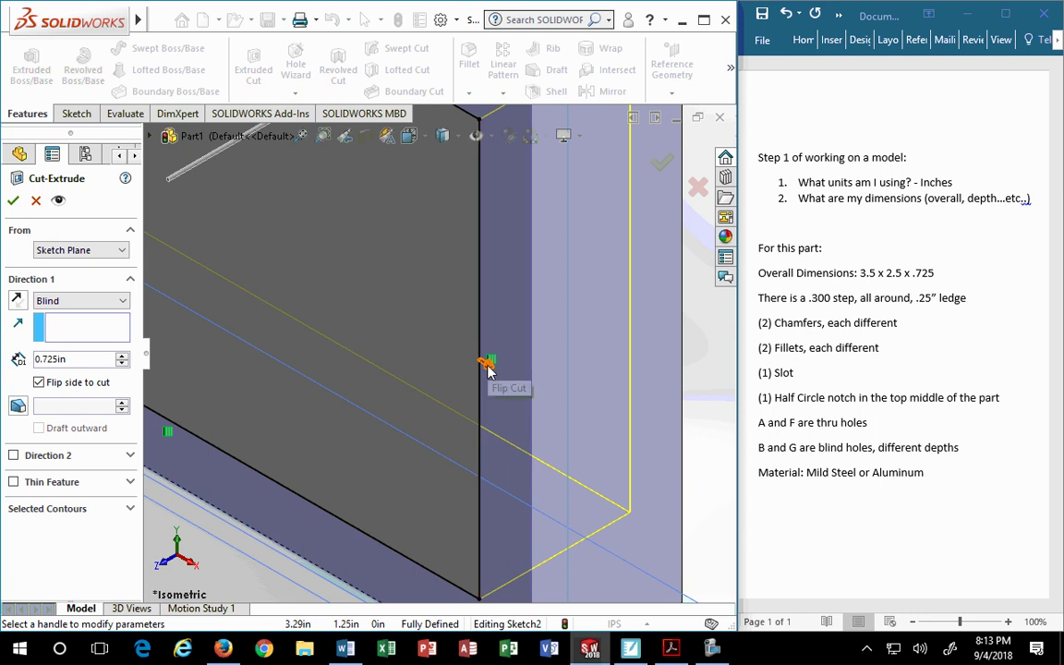
left_click(40, 382)
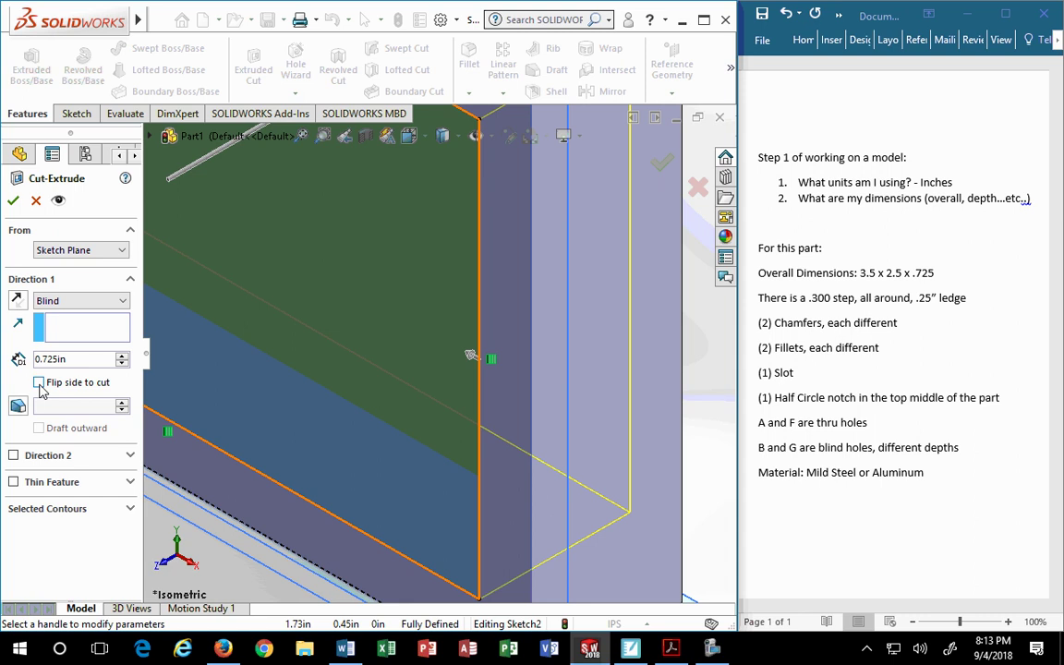
left_click(41, 386)
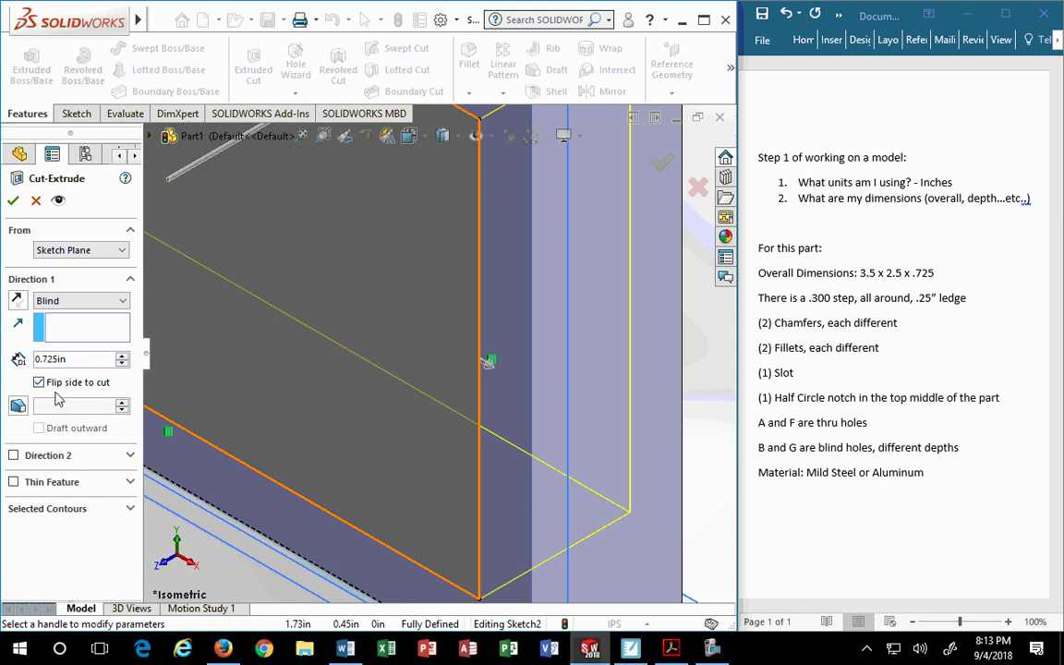
left_click_drag(77, 360, 5, 327)
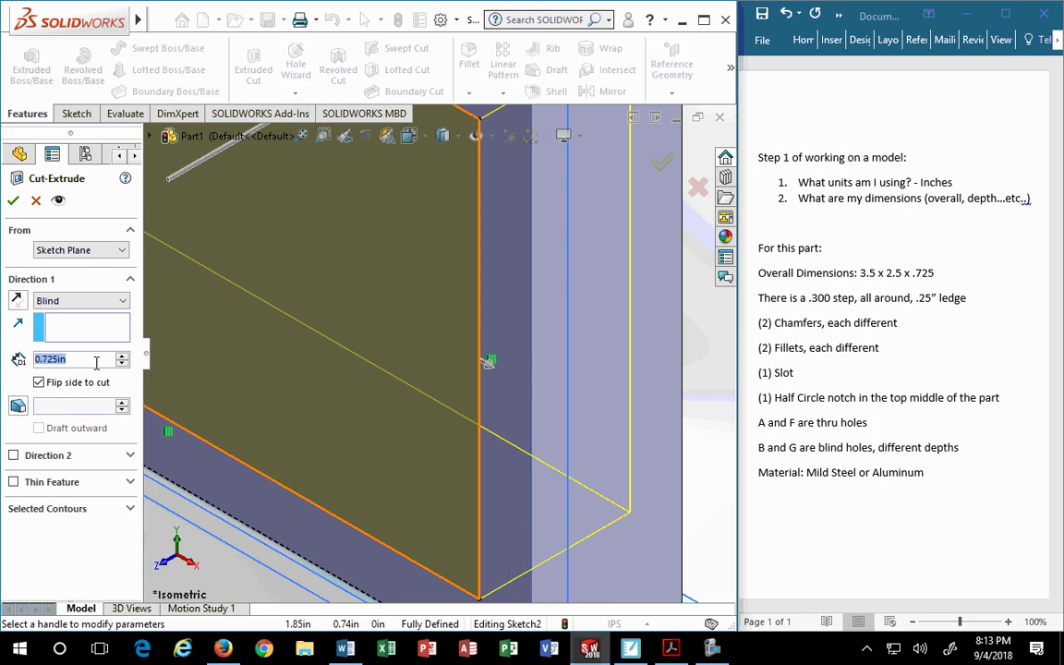
- Set the cut depth to 0.300 in and create Cut-Extrude1
type(".300")
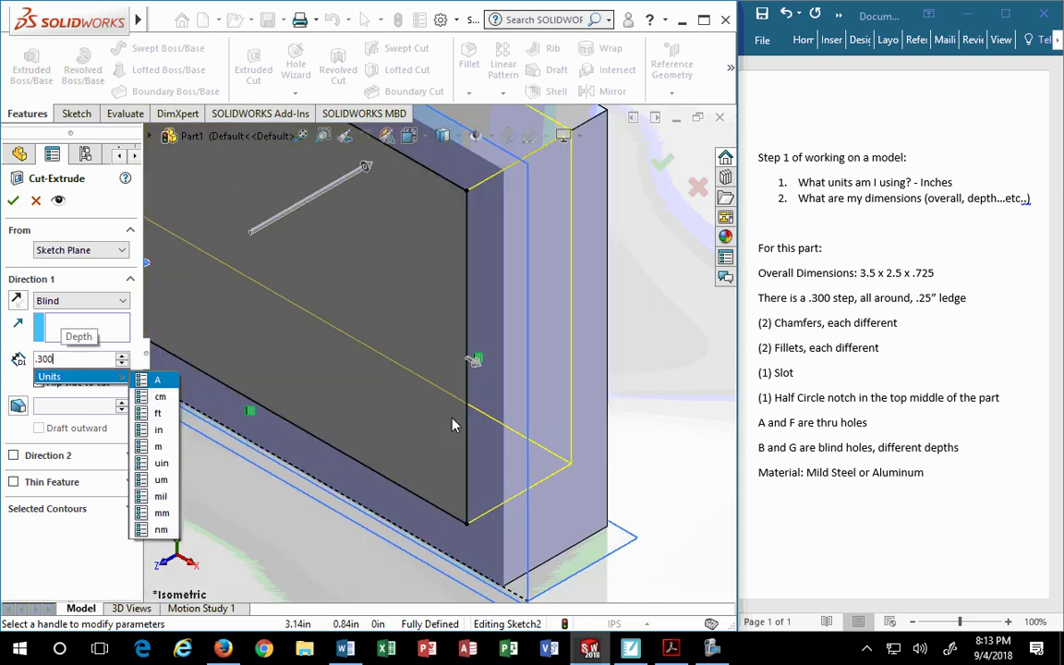
middle_click_drag(453, 425, 522, 213)
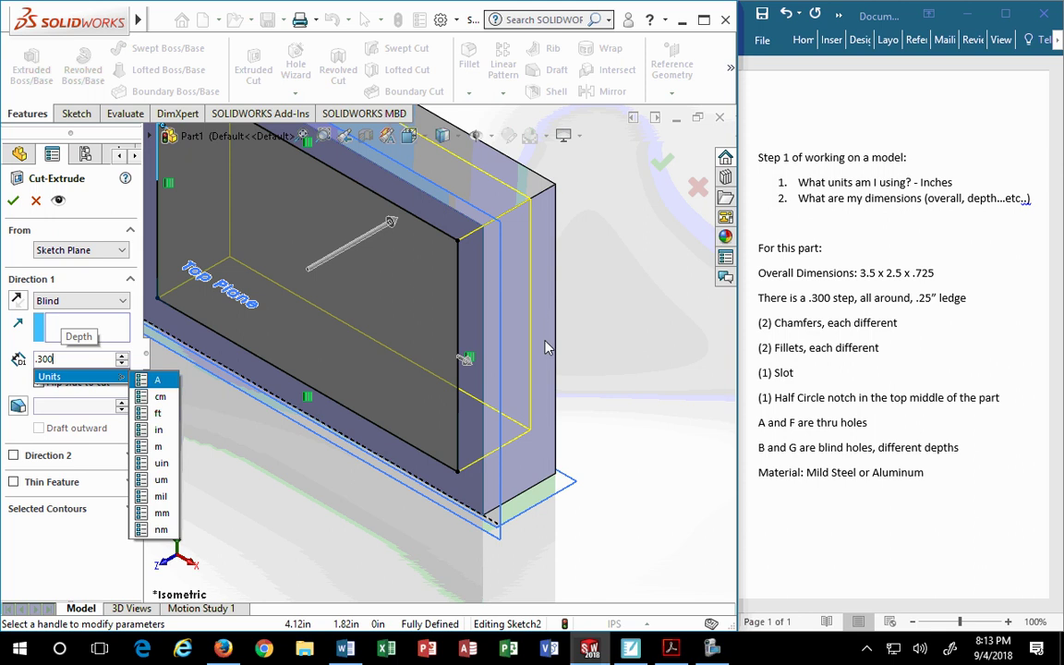
key("Return")
left_click(13, 204)
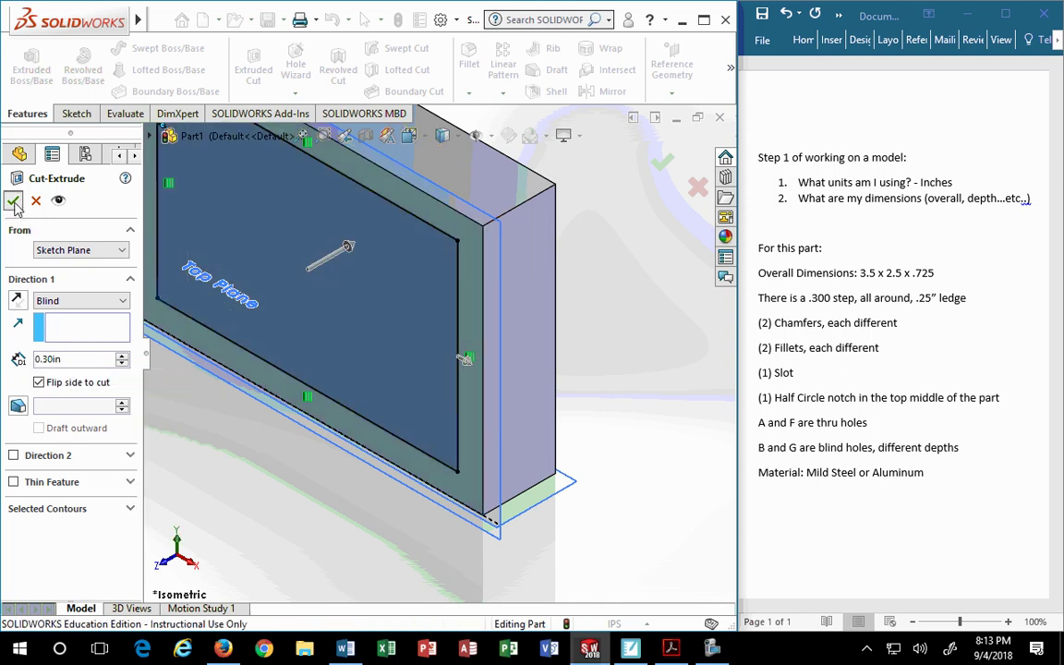
- Inspect the stepped ledge from above, then reopen Cut-Extrude1 with Edit Feature
middle_click_drag(372, 485, 274, 446)
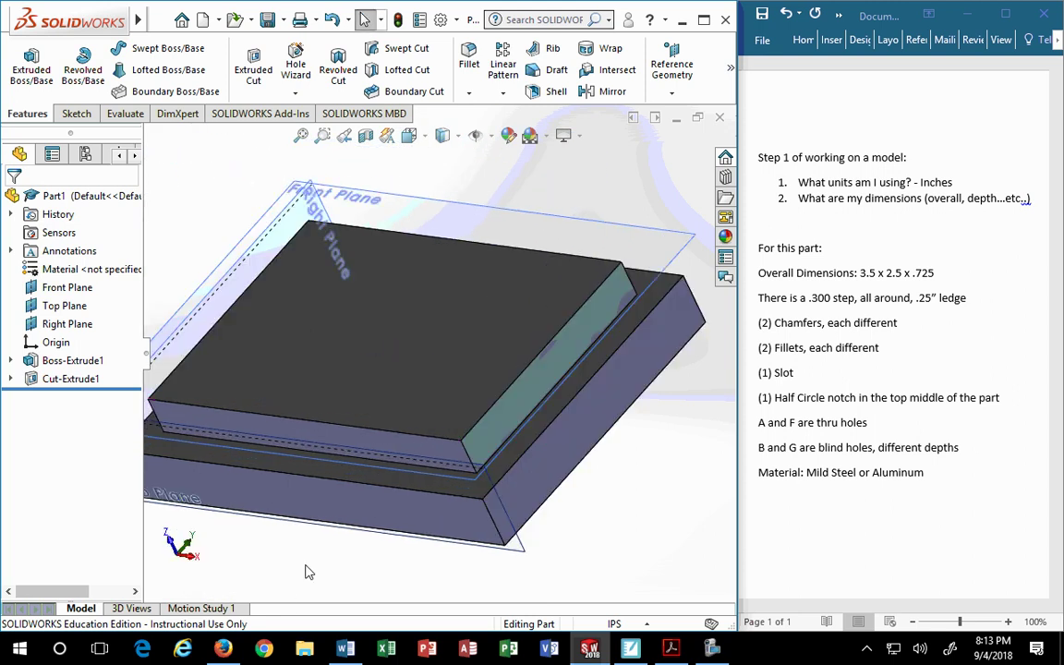
scroll(308, 573, "up", 2)
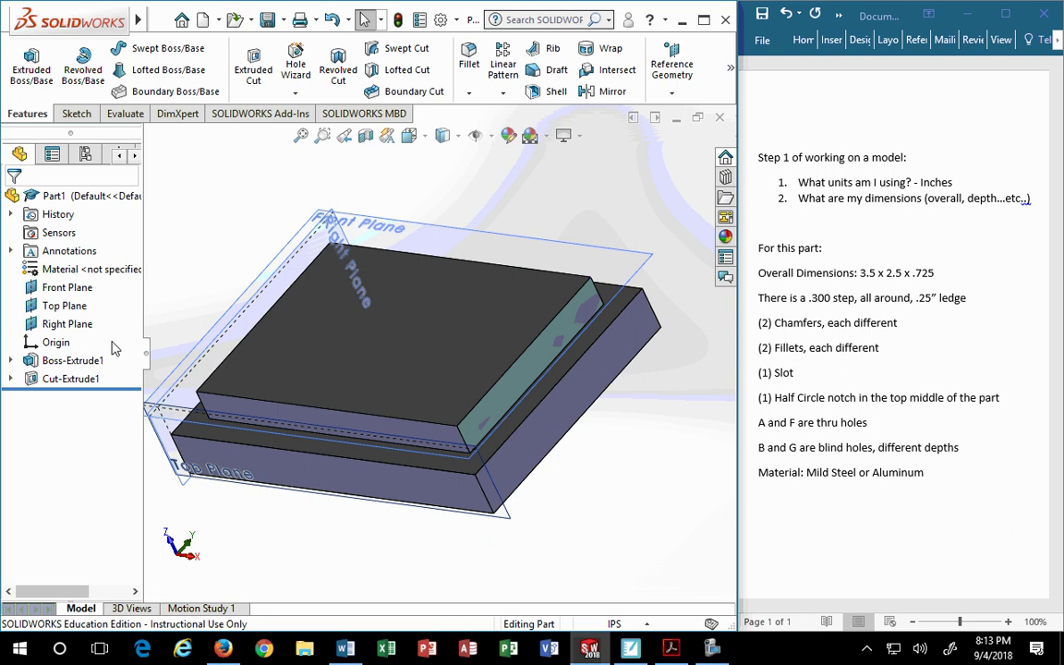
right_click(72, 379)
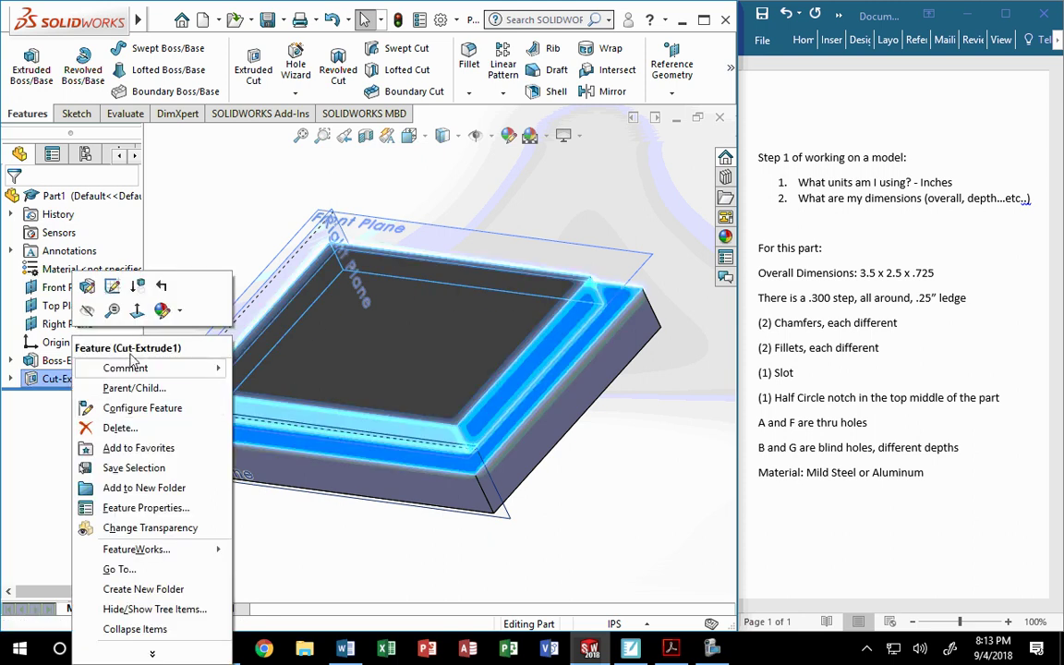
left_click(87, 286)
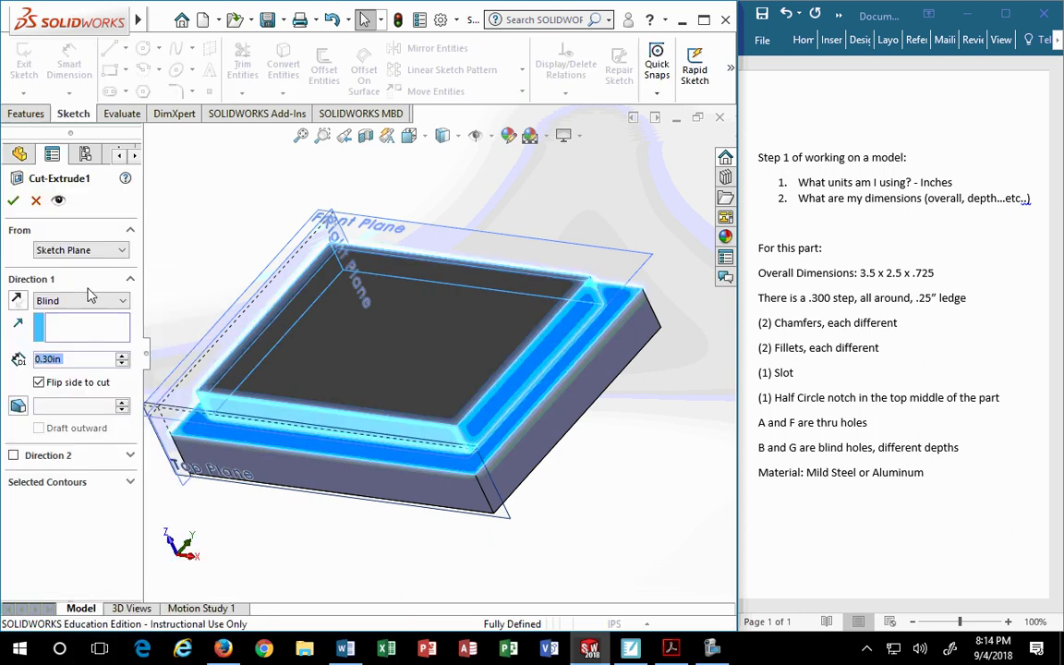
- Keep Cut-Extrude1 cutting on the outer side and accept the edited cut
left_click(39, 382)
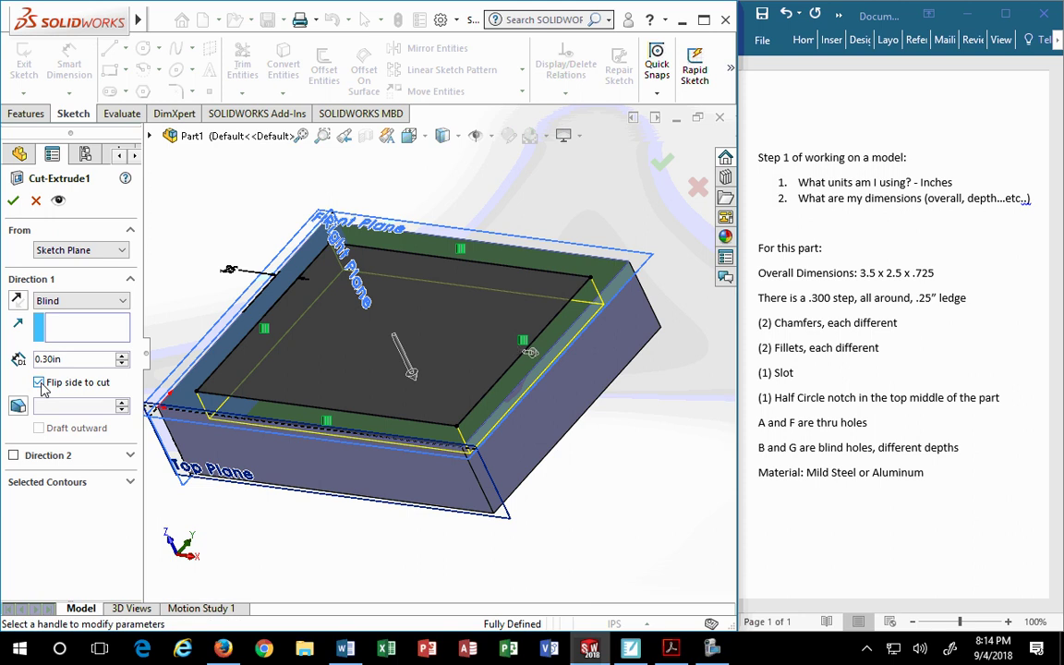
left_click(40, 383)
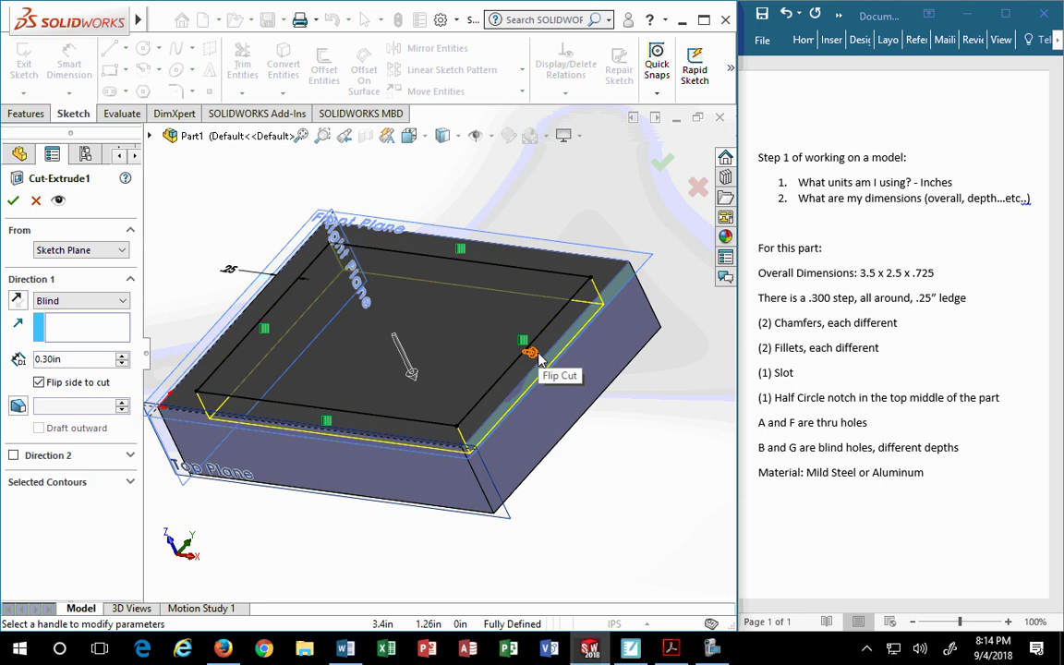
left_click(410, 137)
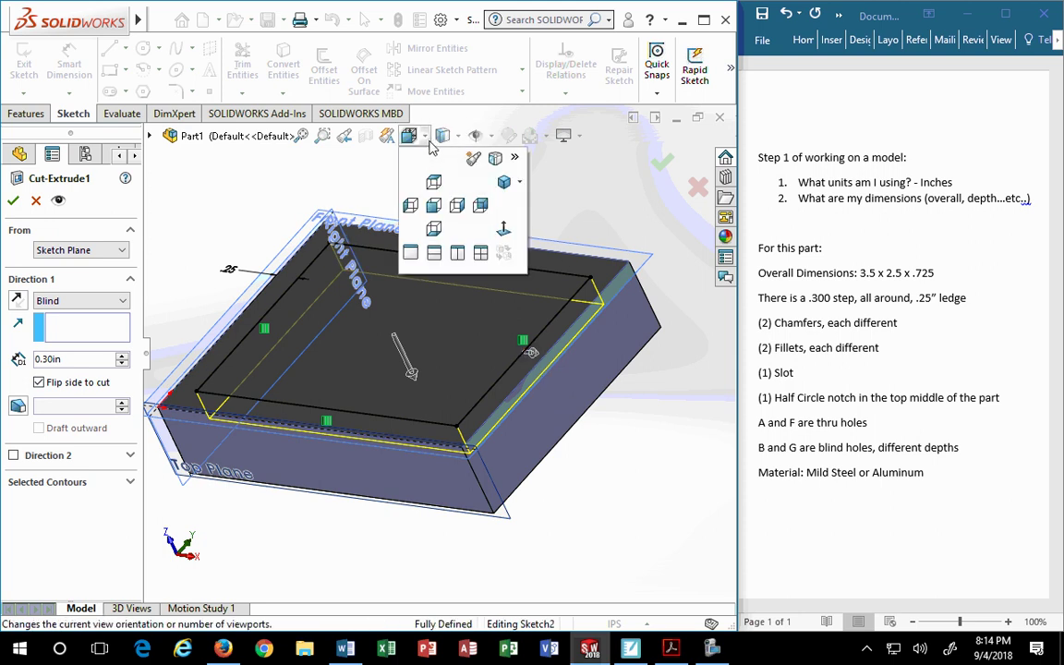
left_click(504, 229)
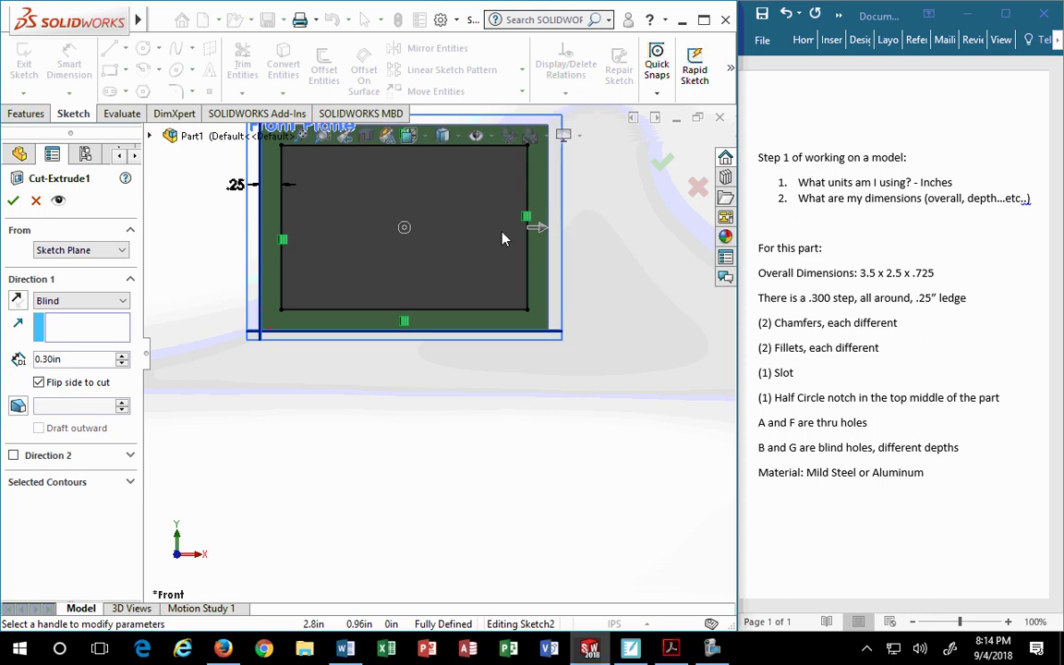
scroll(503, 239, "down", 3)
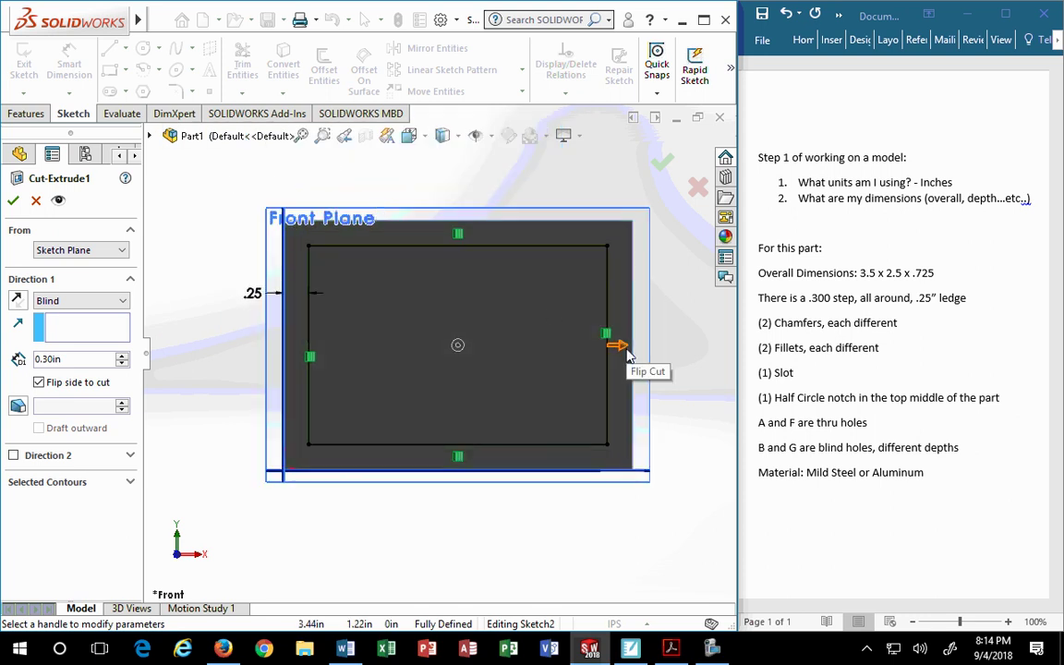
left_click(44, 382)
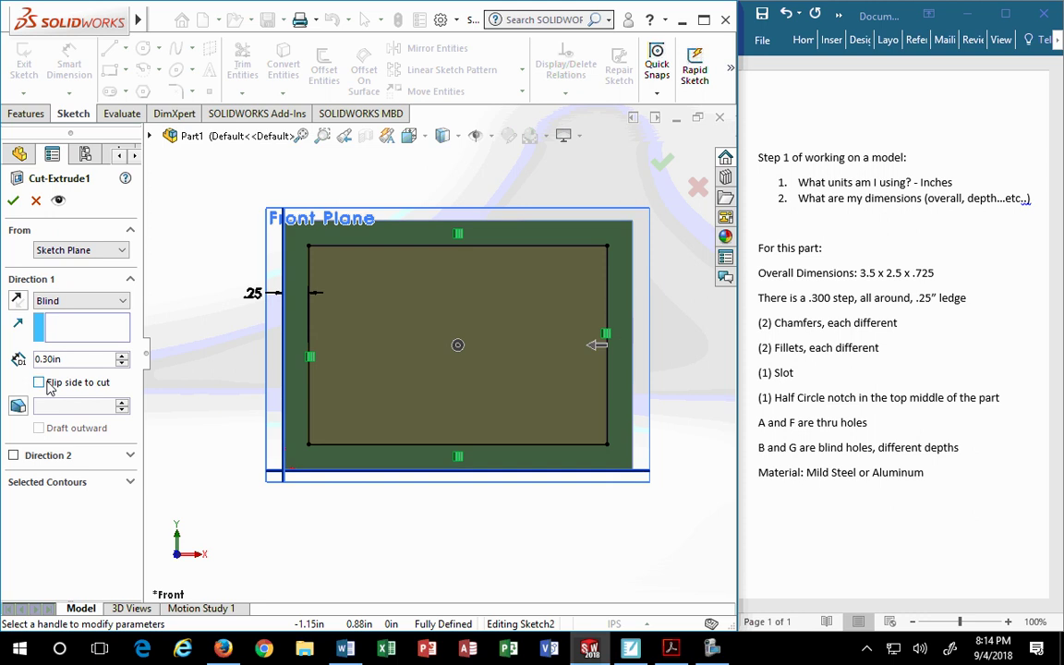
left_click(48, 386)
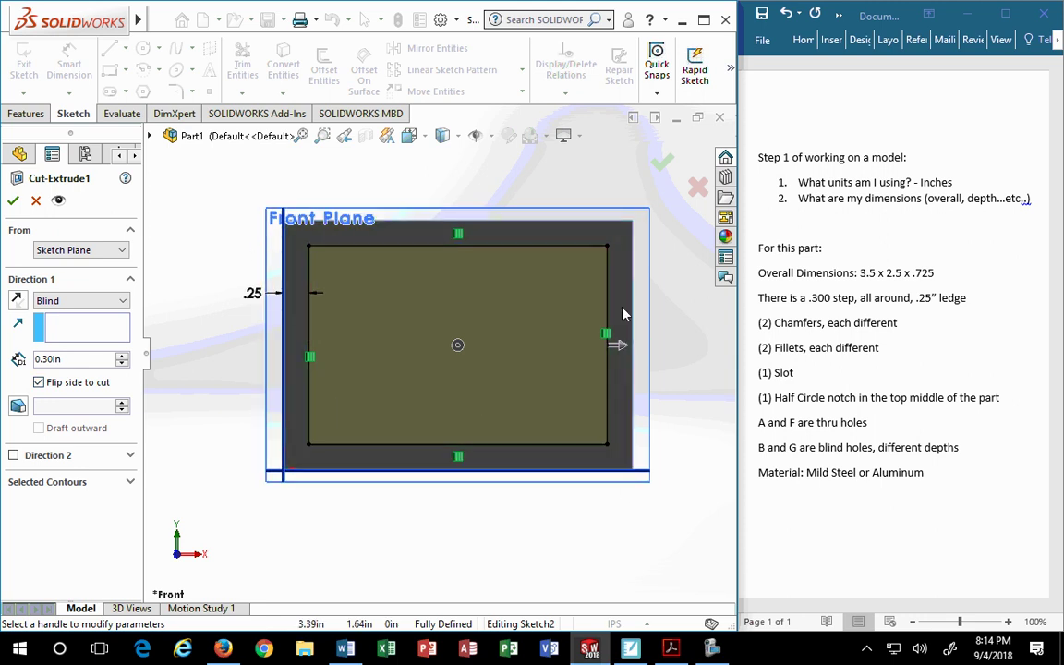
key("Return")
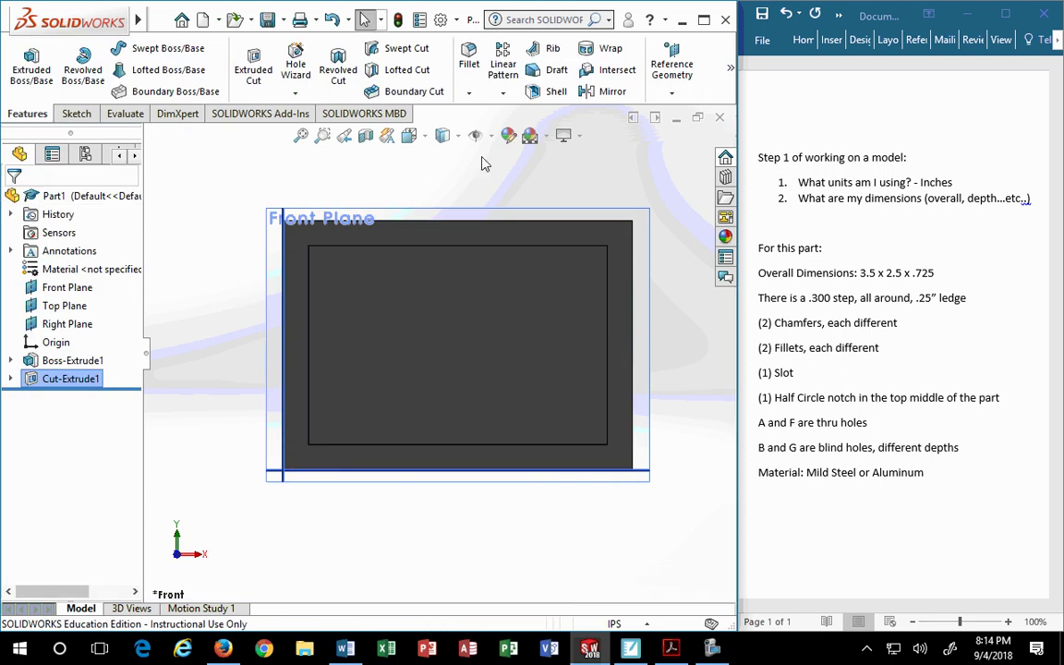
- Return the model to the isometric view and bring the NIMS drawing in Firefox forward
left_click(409, 137)
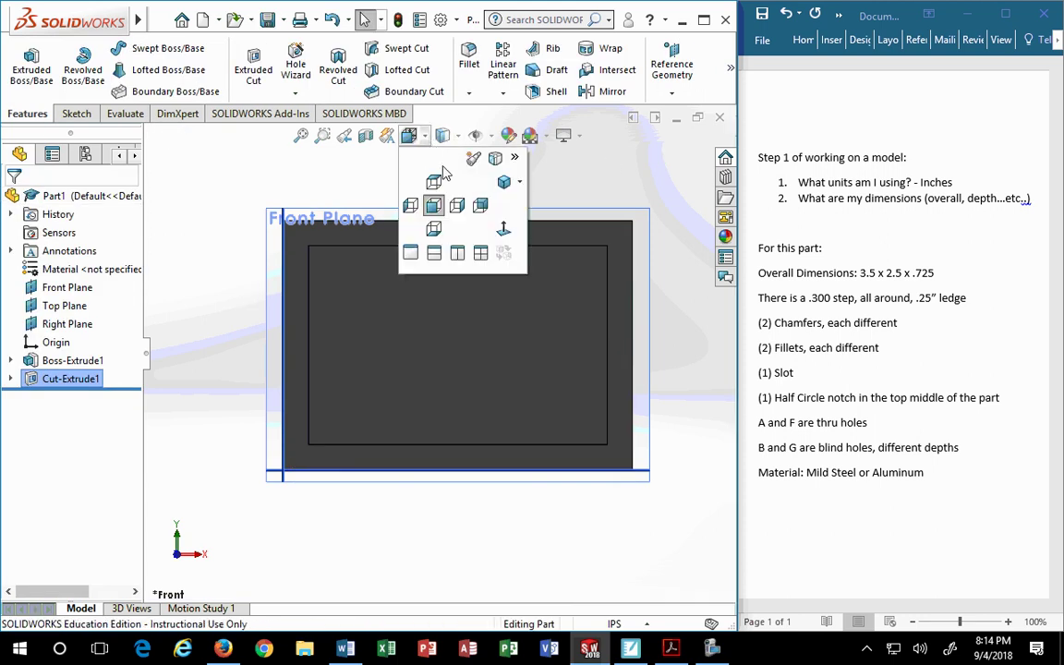
left_click(504, 181)
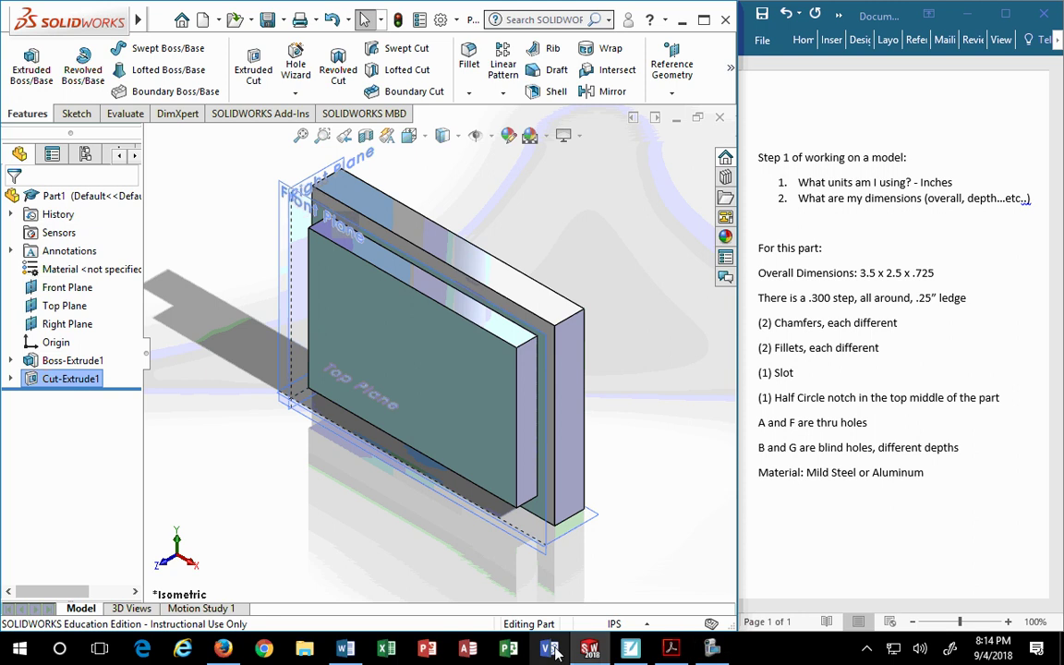
left_click(226, 649)
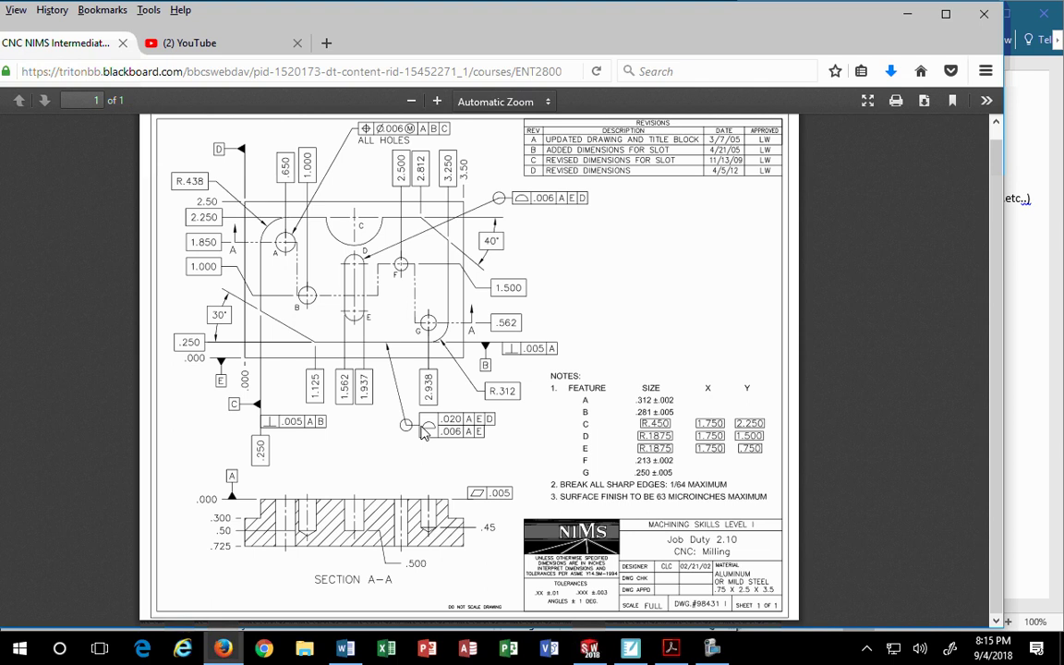
- Place the Firefox window beside the model and scroll to the 30° and .250 callouts
mouse_move(647, 23)
left_mouse_down()
mouse_move(56, 349)
mouse_move(60, 363)
mouse_move(797, 408)
mouse_move(1062, 277)
left_mouse_up()
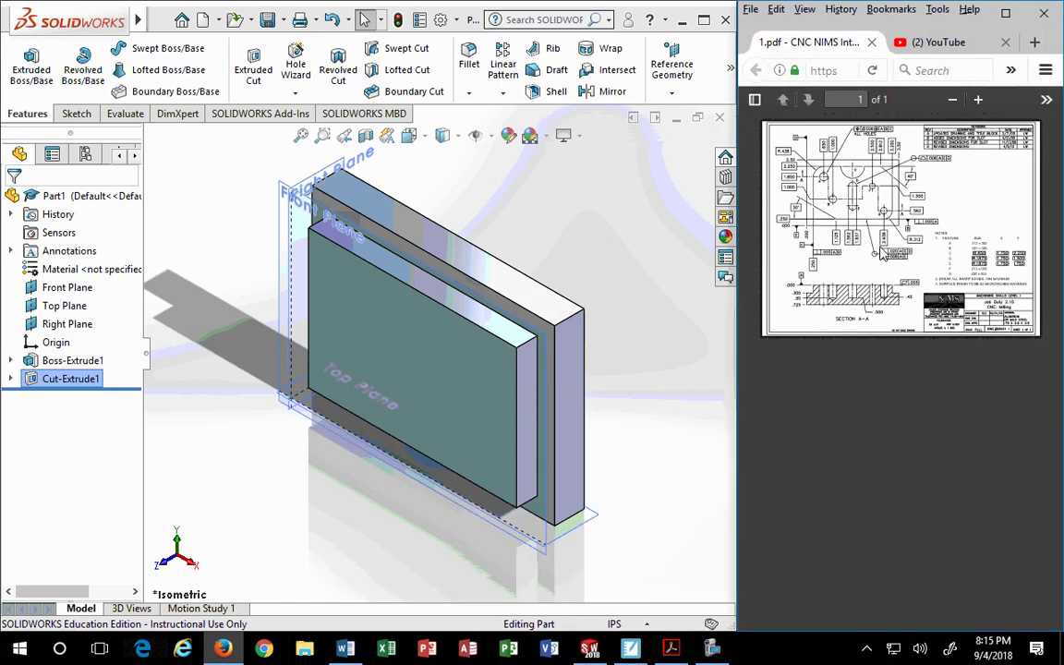
scroll(852, 209, "up", 4, "ctrl")
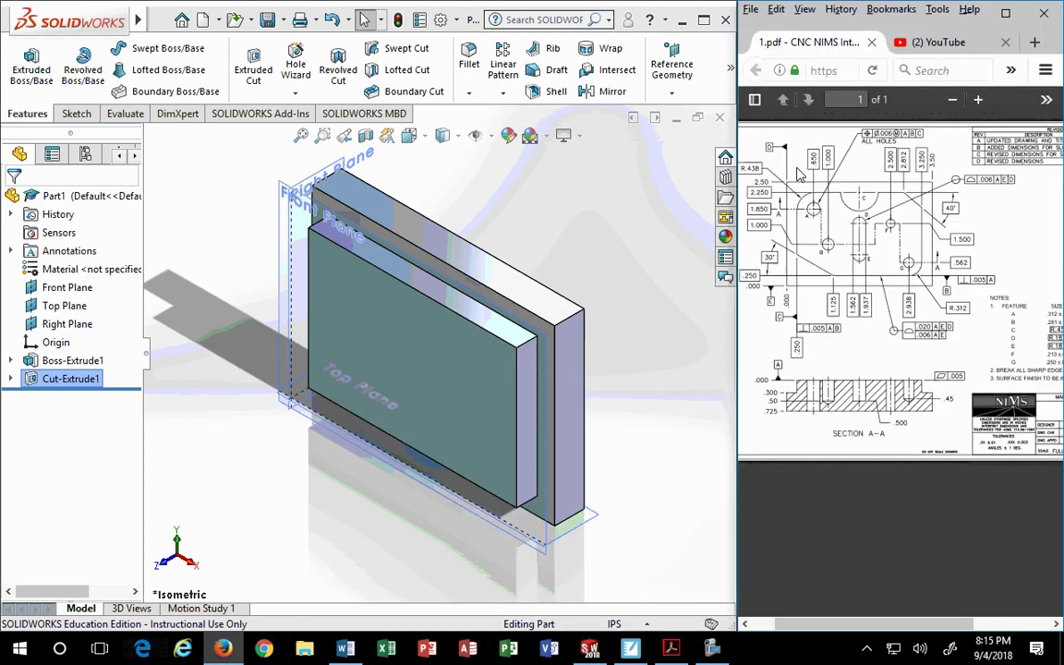
scroll(851, 208, "up", 2, "ctrl")
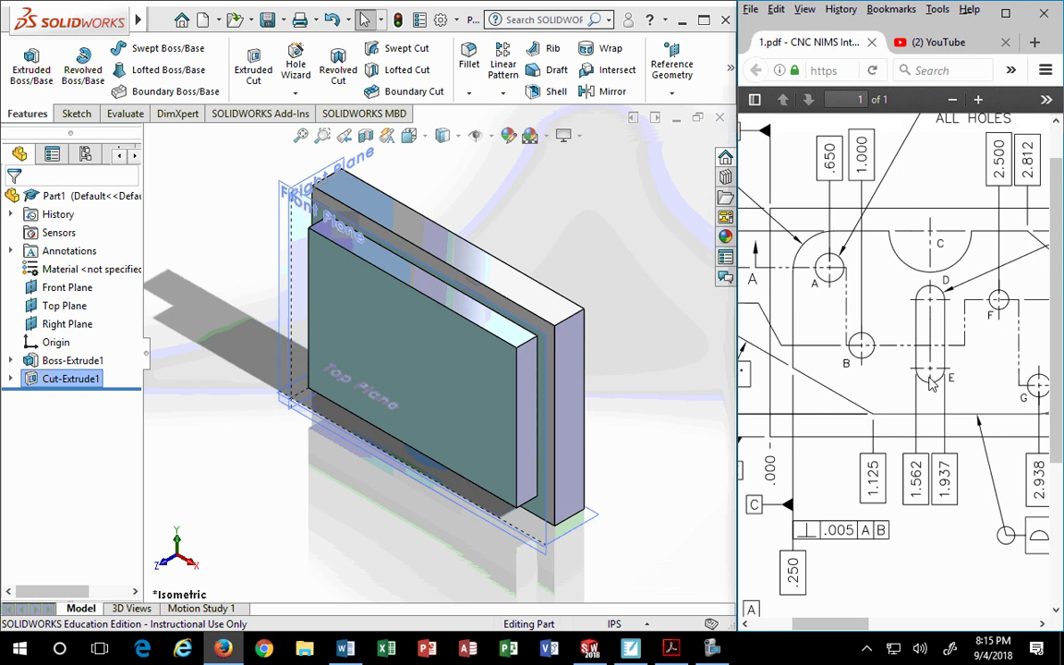
scroll(898, 474, "left", 3)
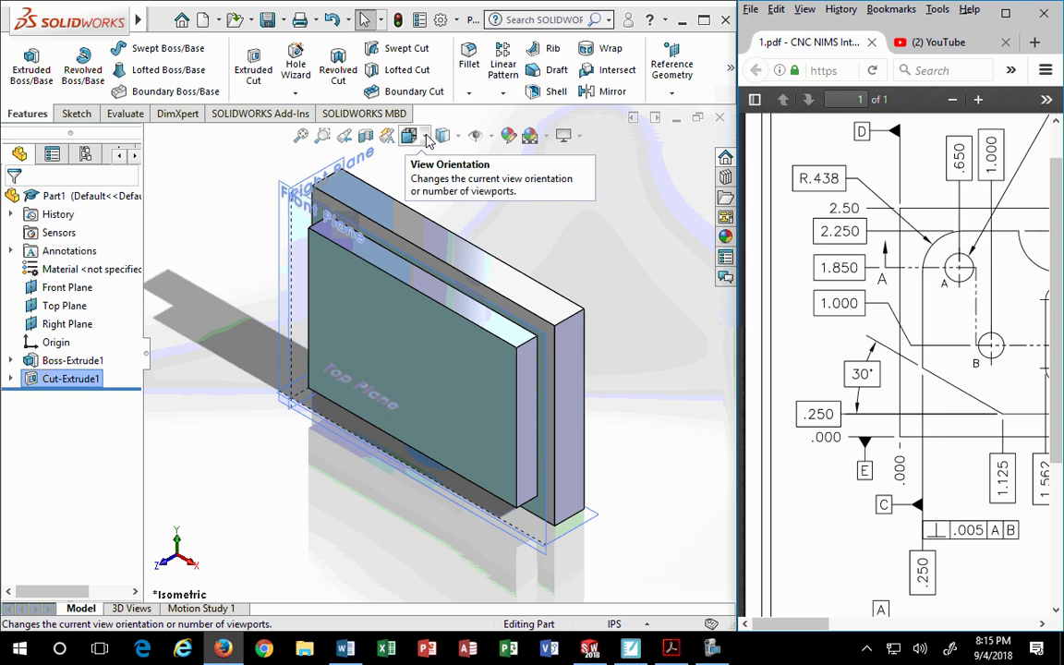
- Orbit the stepped block to inspect its sides, then reveal the Fillet/Chamfer dropdown
middle_click_drag(437, 363, 544, 251)
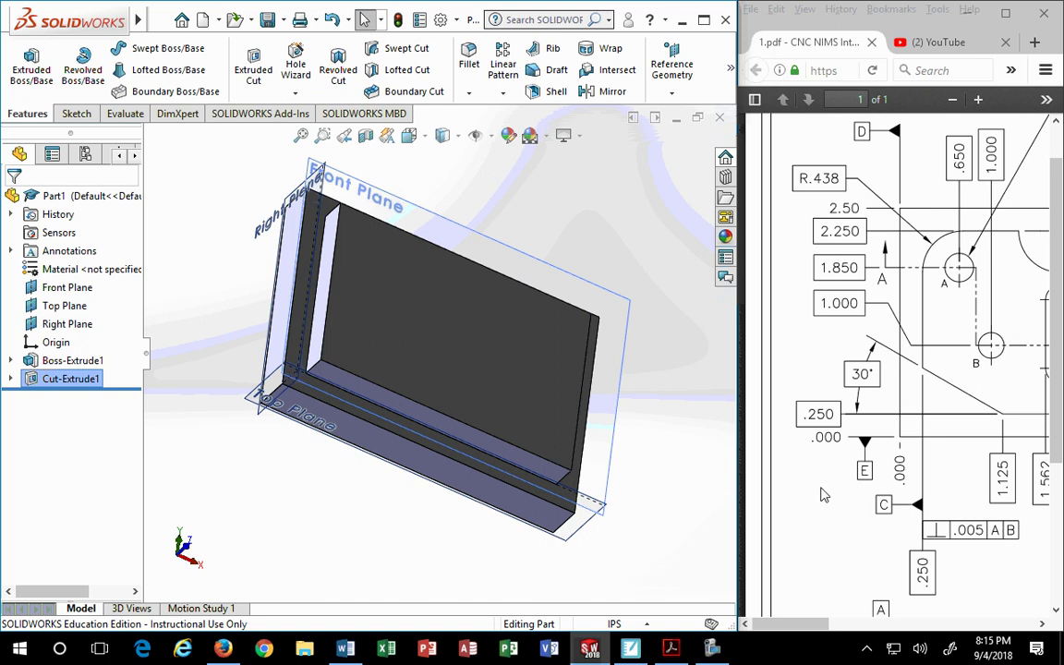
middle_click_drag(448, 338, 451, 465)
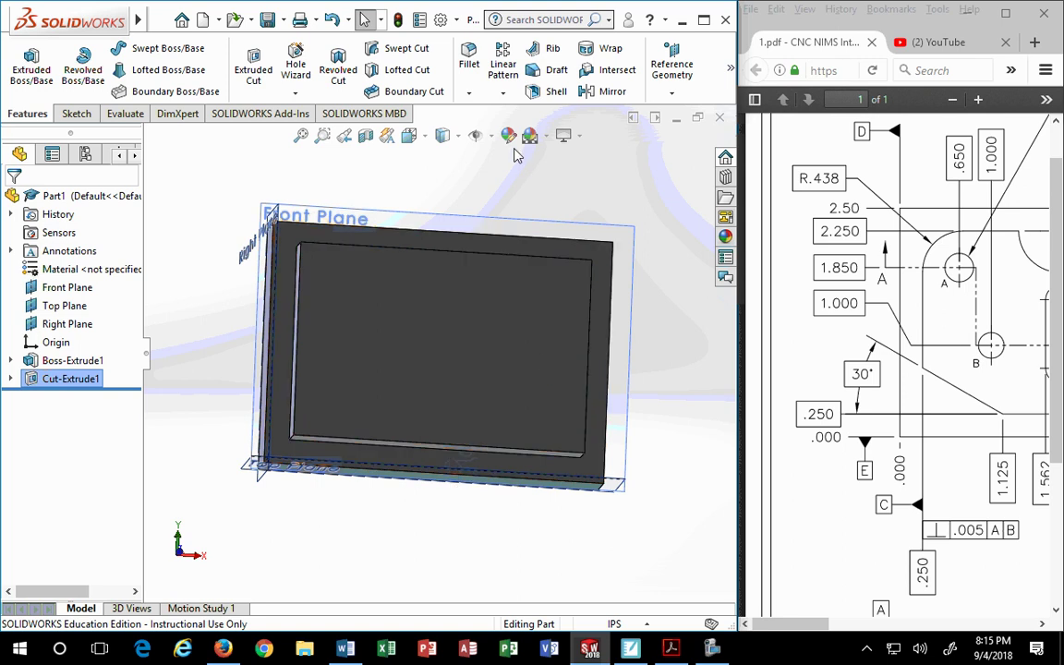
left_click(469, 94)
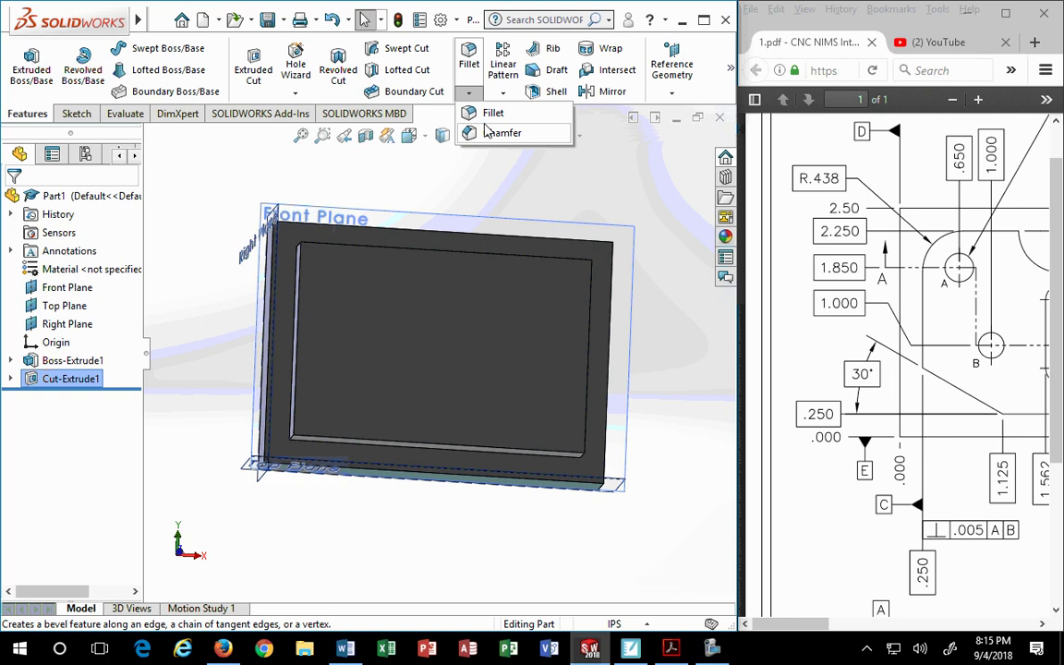
- Start a Chamfer, widen its PropertyManager, and select the ledge's lower-left corner edge
left_click(489, 133)
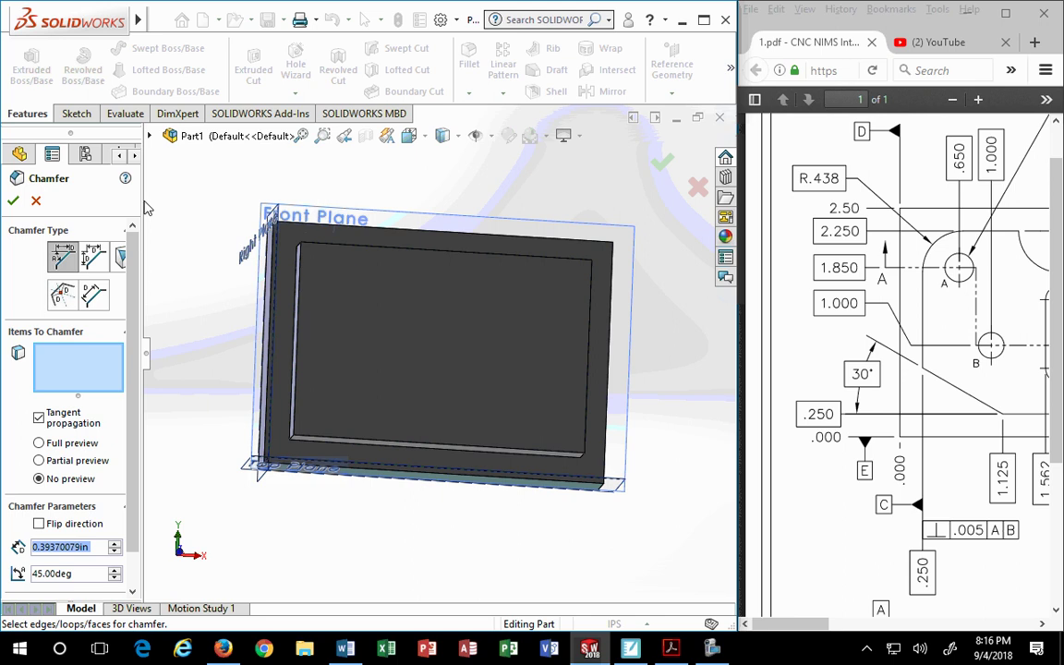
left_click_drag(144, 195, 196, 203)
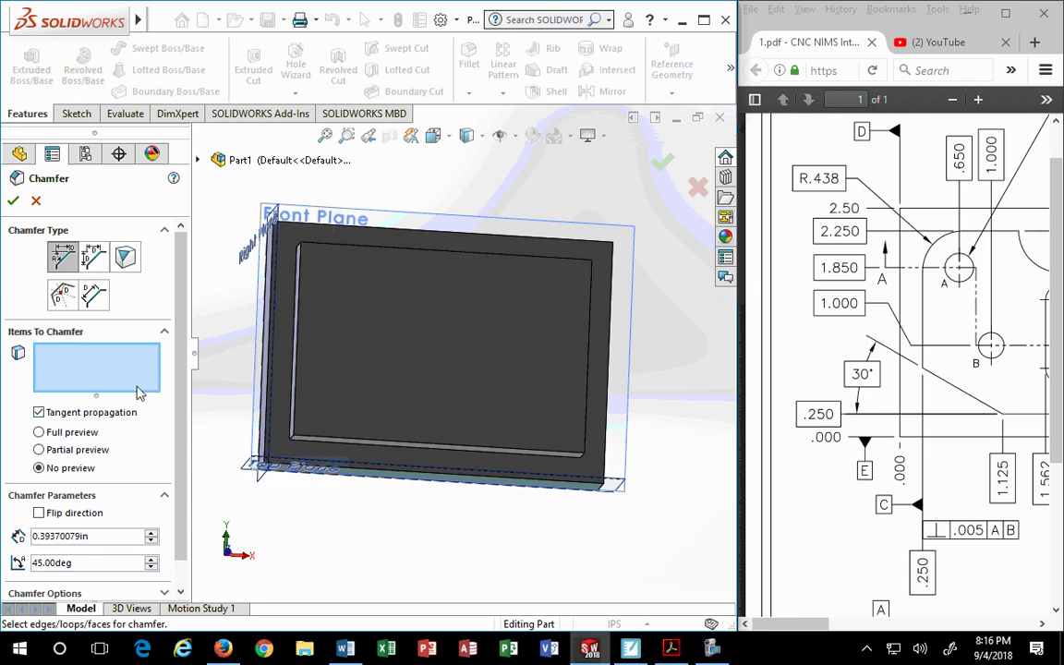
scroll(177, 378, "down", 1)
scroll(286, 441, "down", 4)
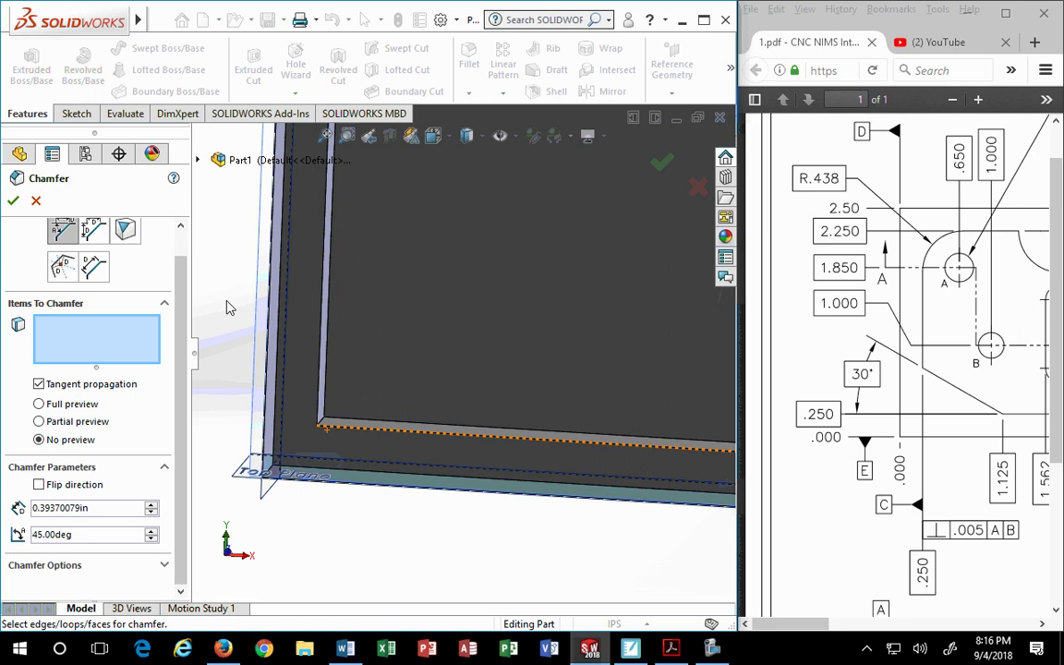
scroll(184, 314, "up", 1)
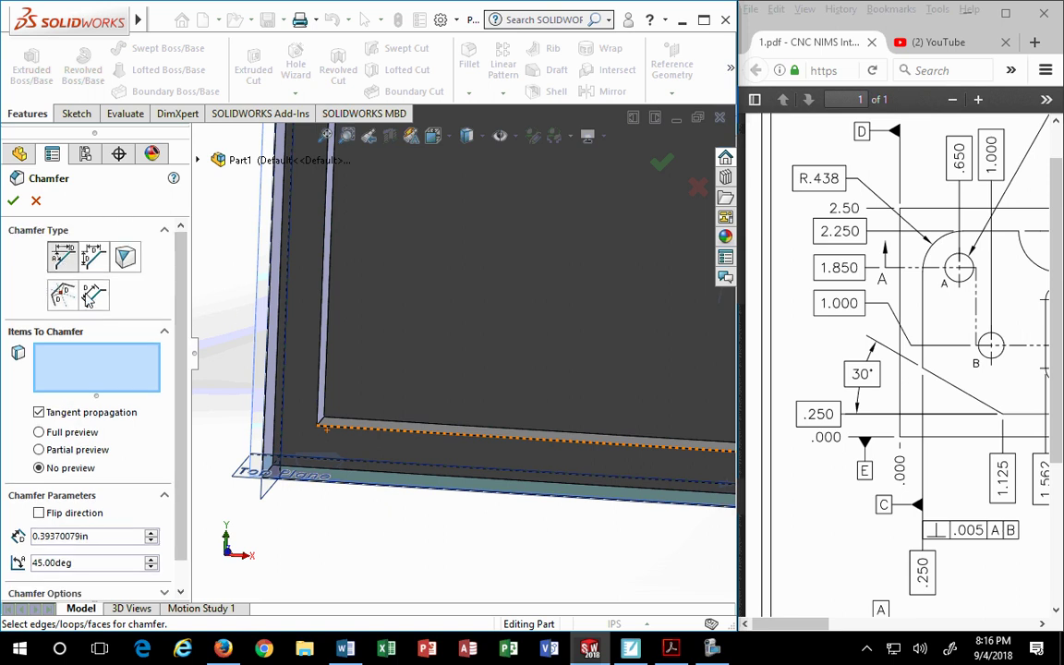
left_click(323, 427)
scroll(340, 482, "up", 3)
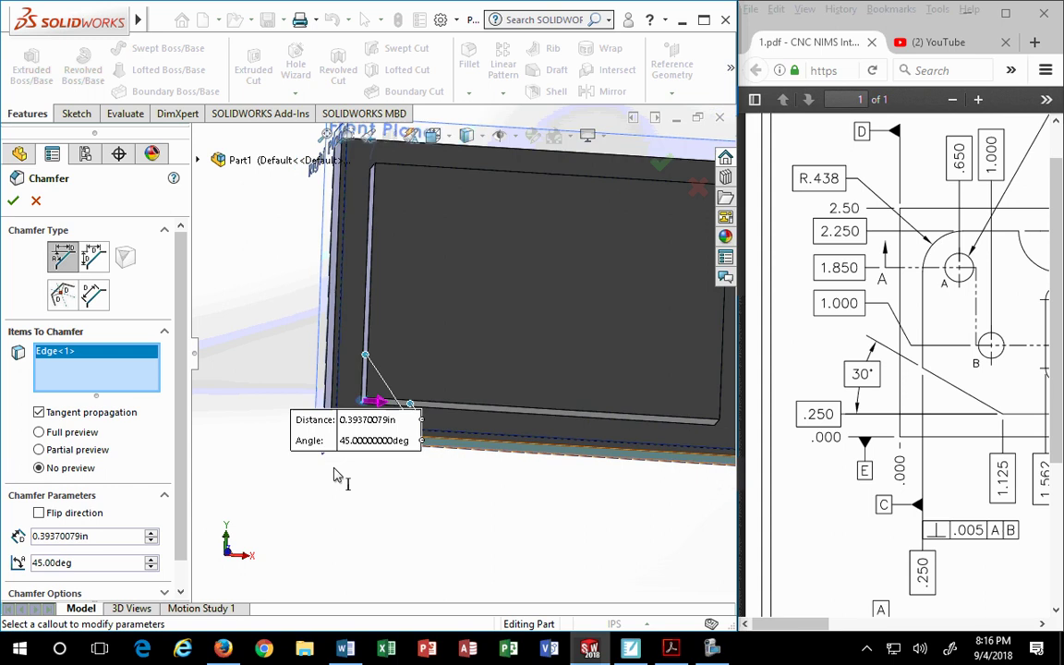
- Enter a 0.875 in chamfer distance (1.125-.25) and a 30° angle
left_click(380, 420)
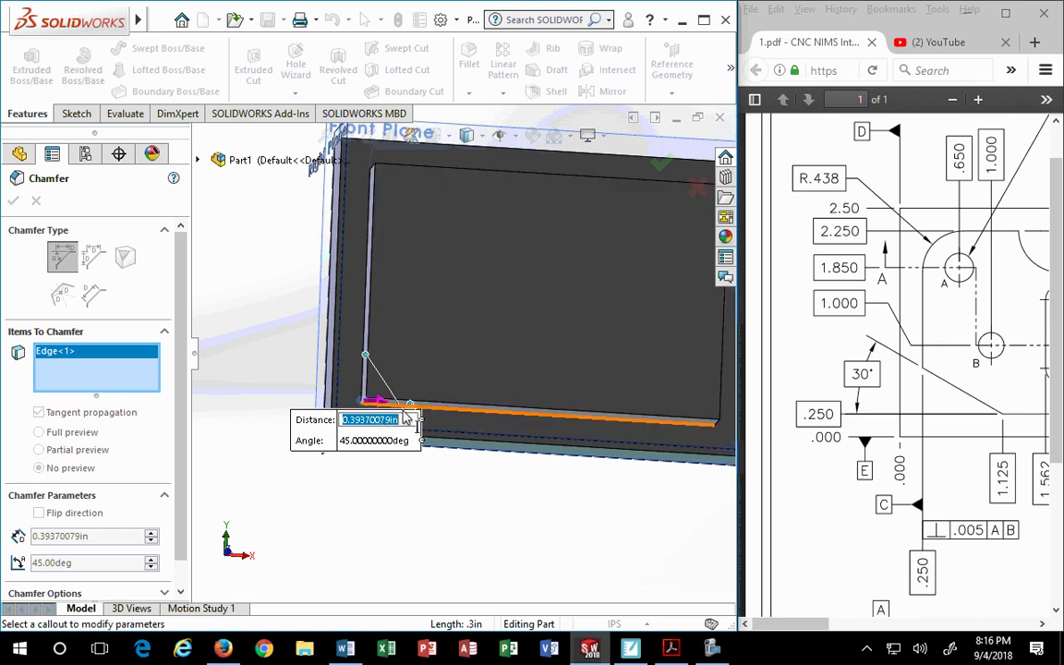
type("1.")
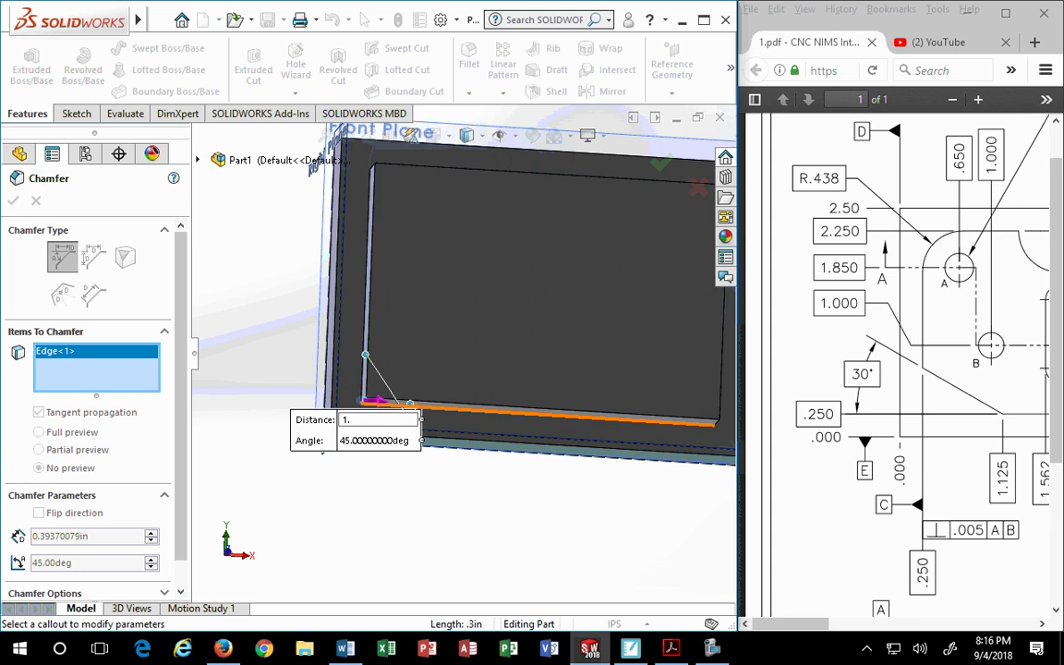
type("125-.25")
key("Tab")
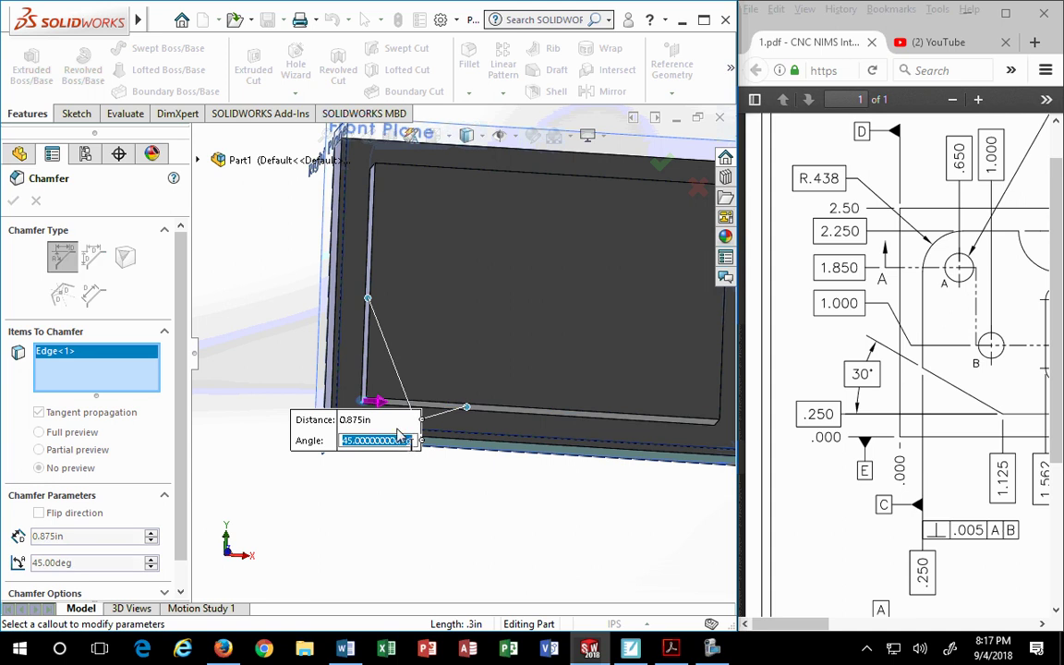
type("30")
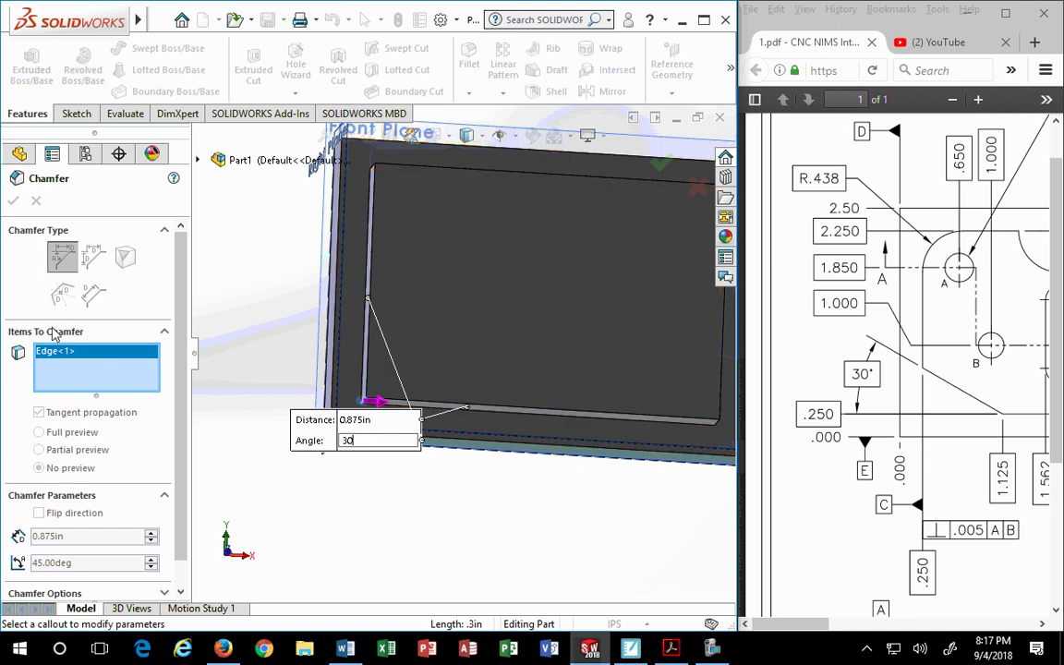
key("Return")
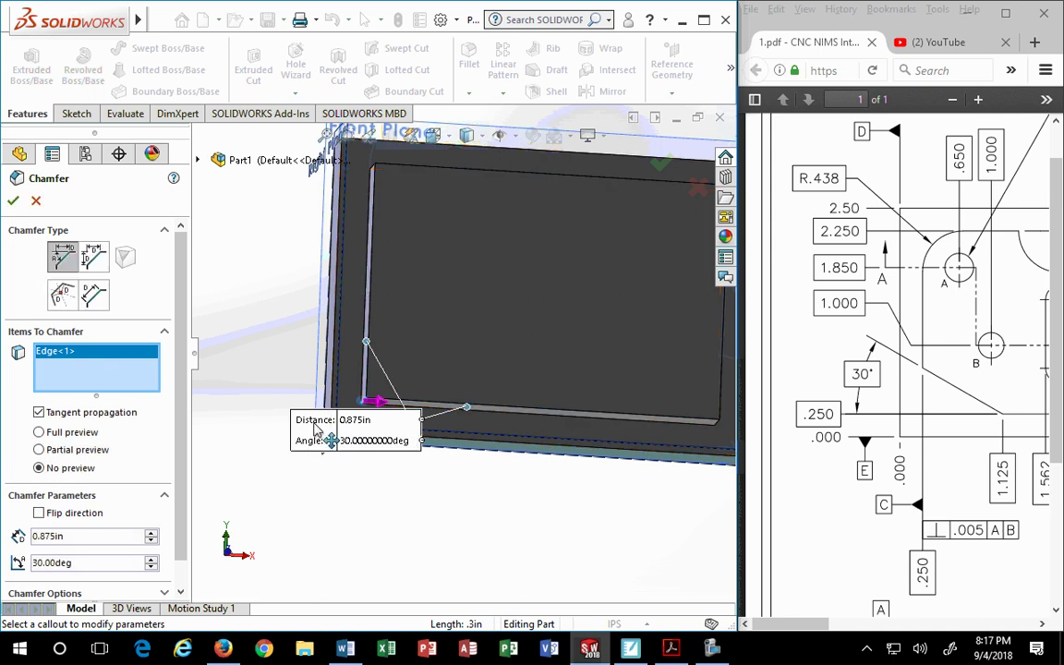
left_click_drag(312, 445, 286, 508)
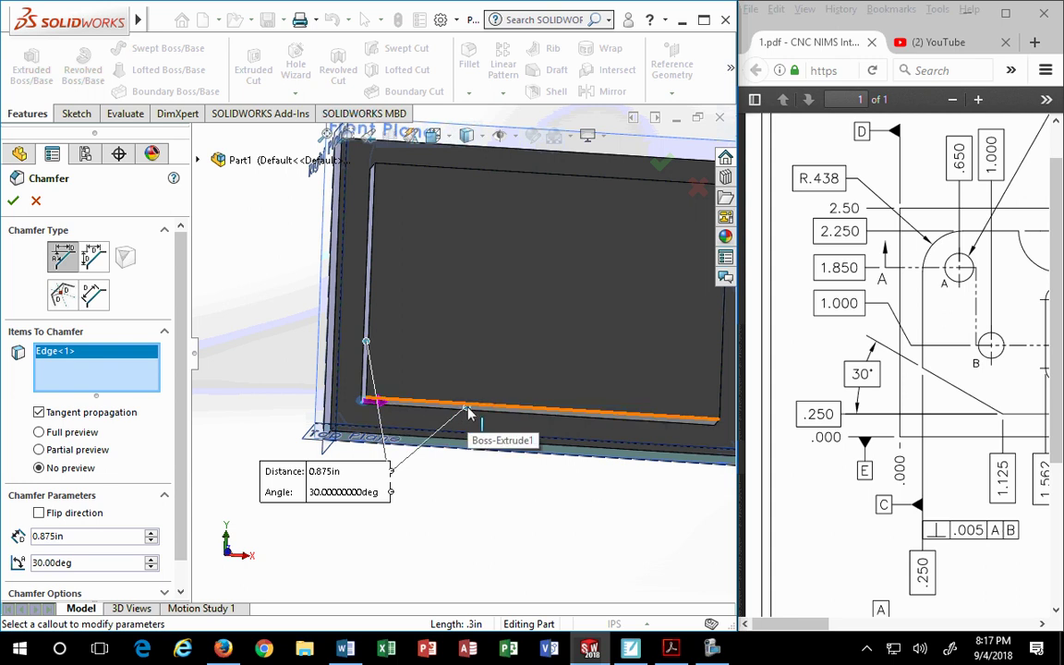
left_click(379, 492)
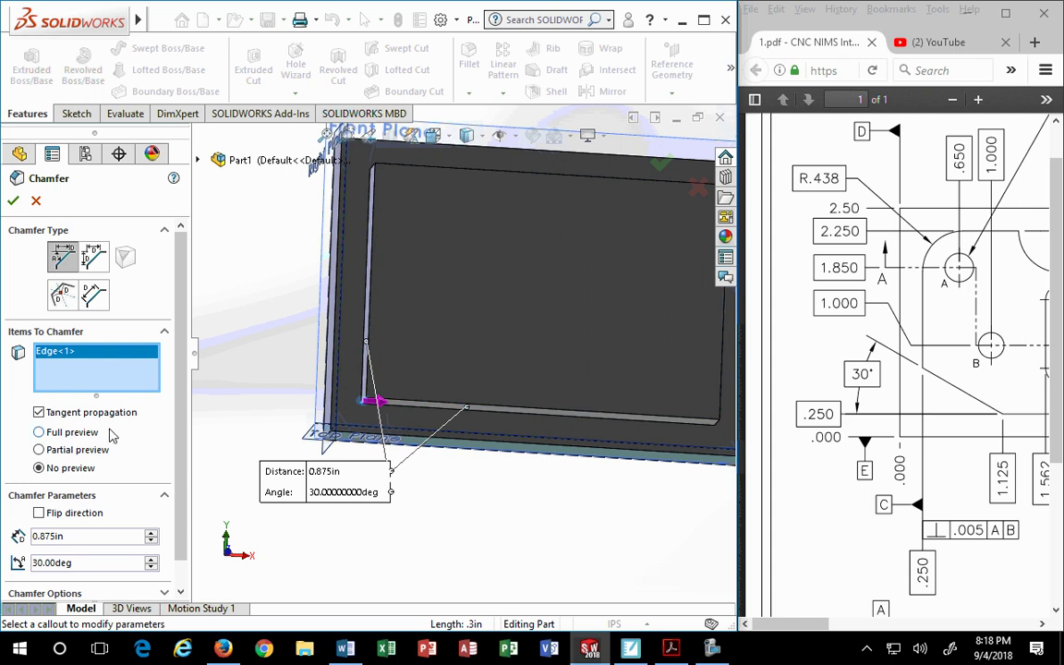
scroll(138, 397, "down", 1)
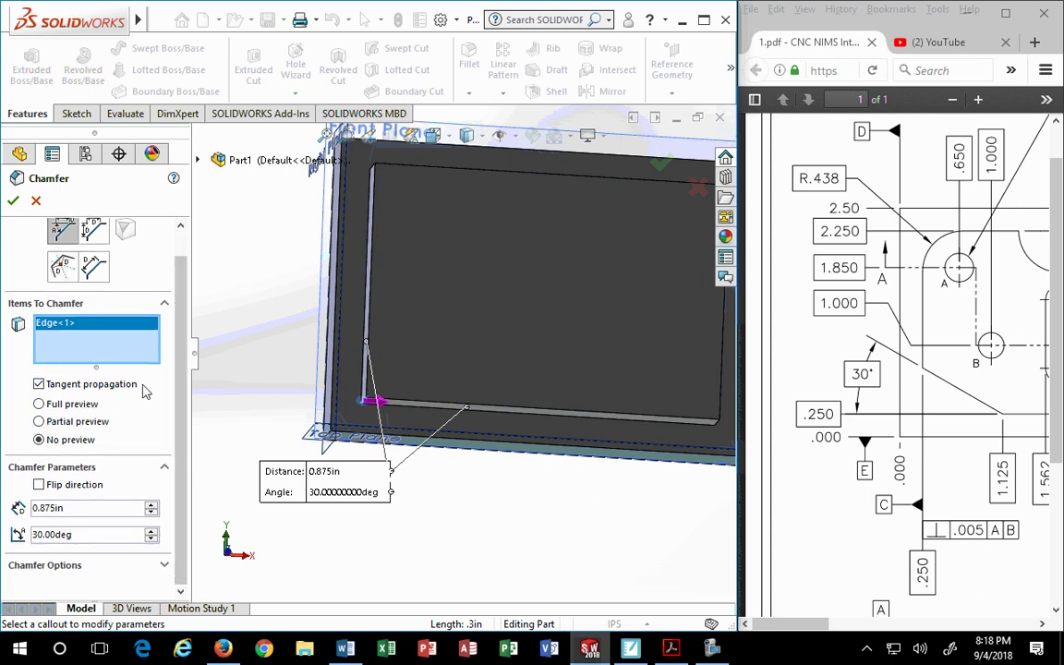
- Show the full chamfer preview and keep the chamfer on its original face
left_click(39, 405)
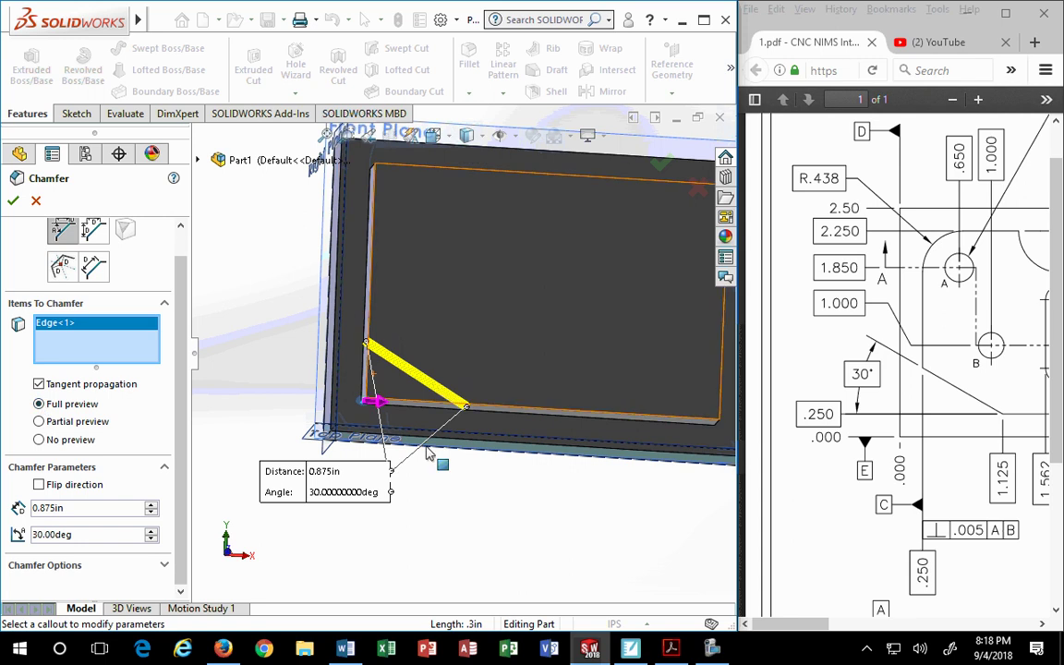
middle_click_drag(442, 458, 466, 464)
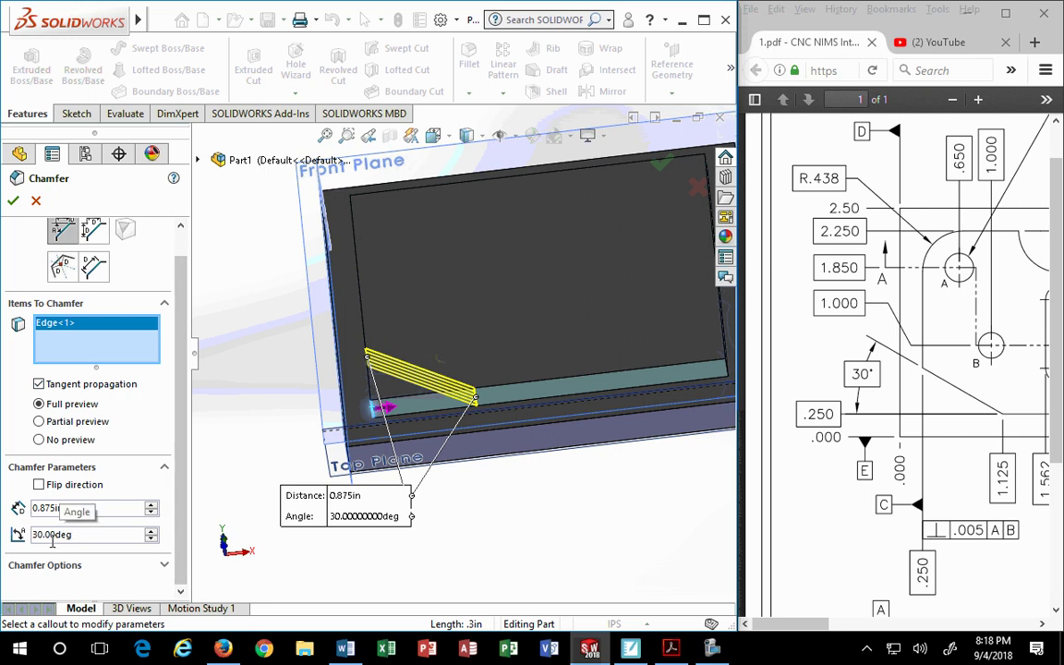
left_click(38, 485)
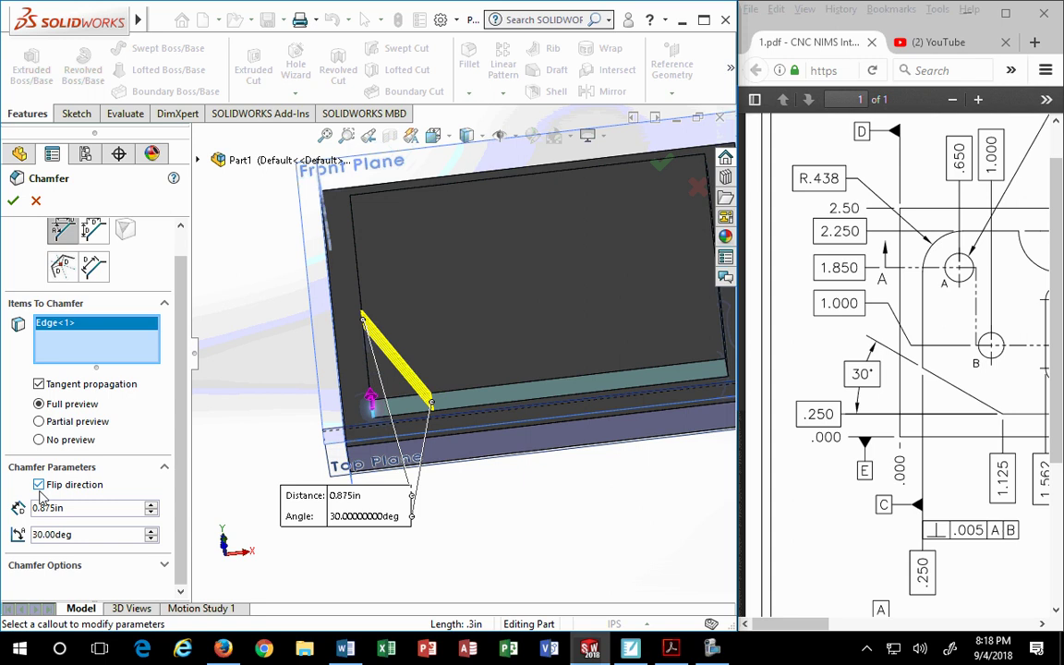
left_click(38, 486)
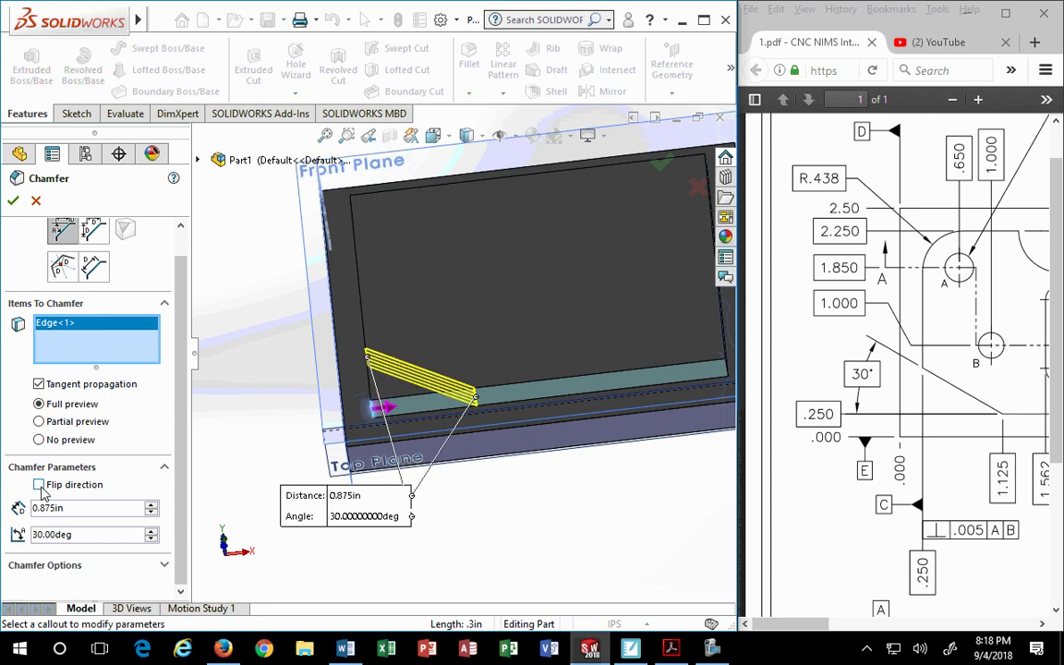
left_click(38, 485)
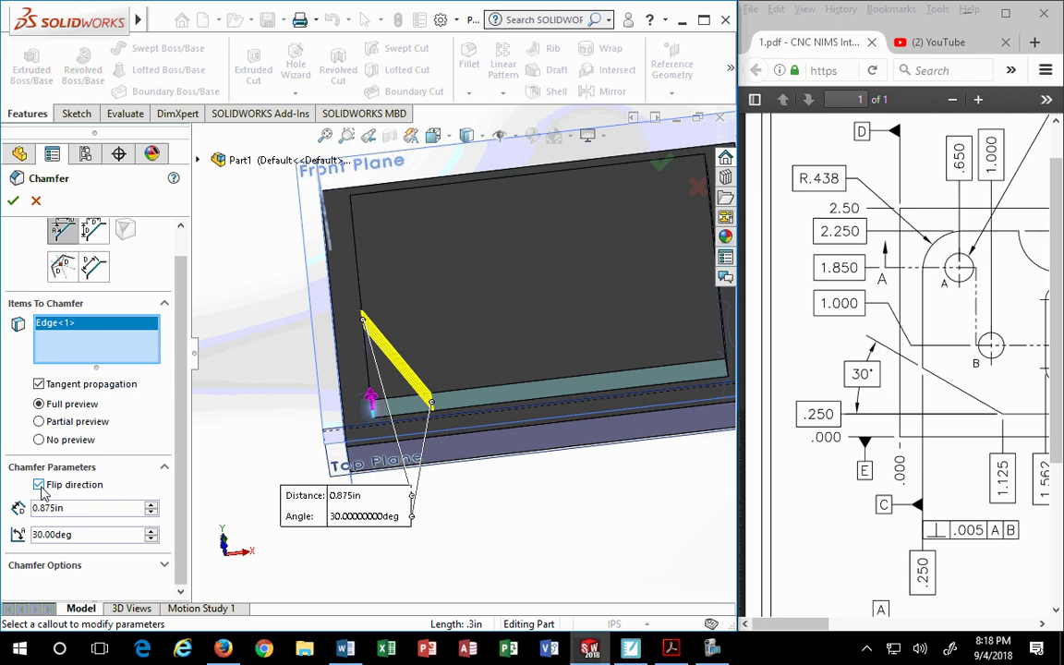
left_click(39, 486)
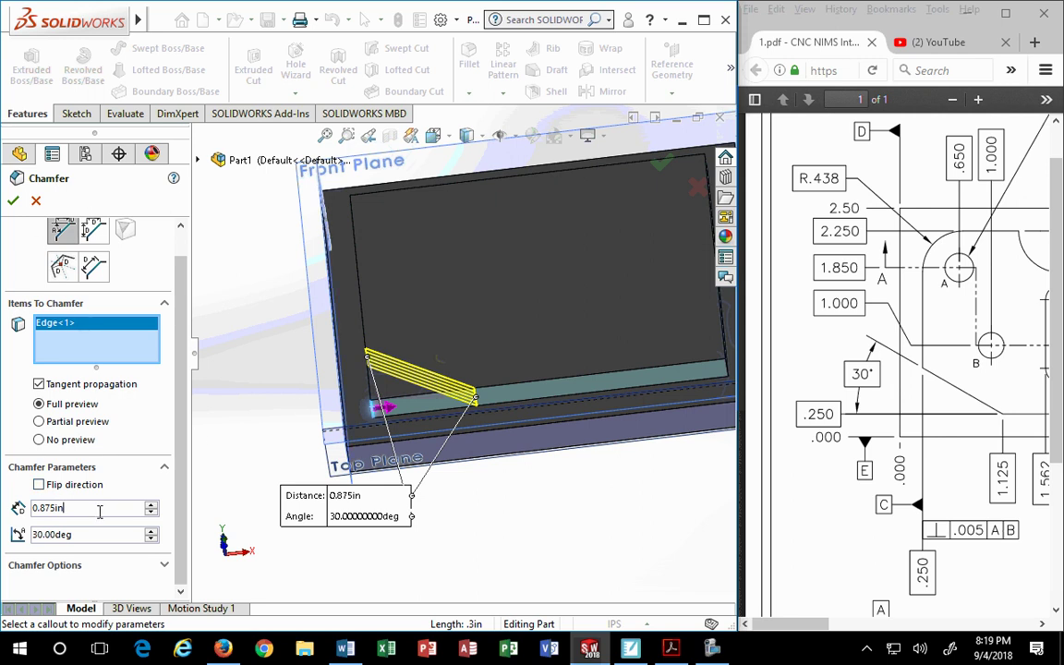
- Re-enter the chamfer distance as 1.125-.25 for 0.875 in
double_click(35, 507)
type("1.125-")
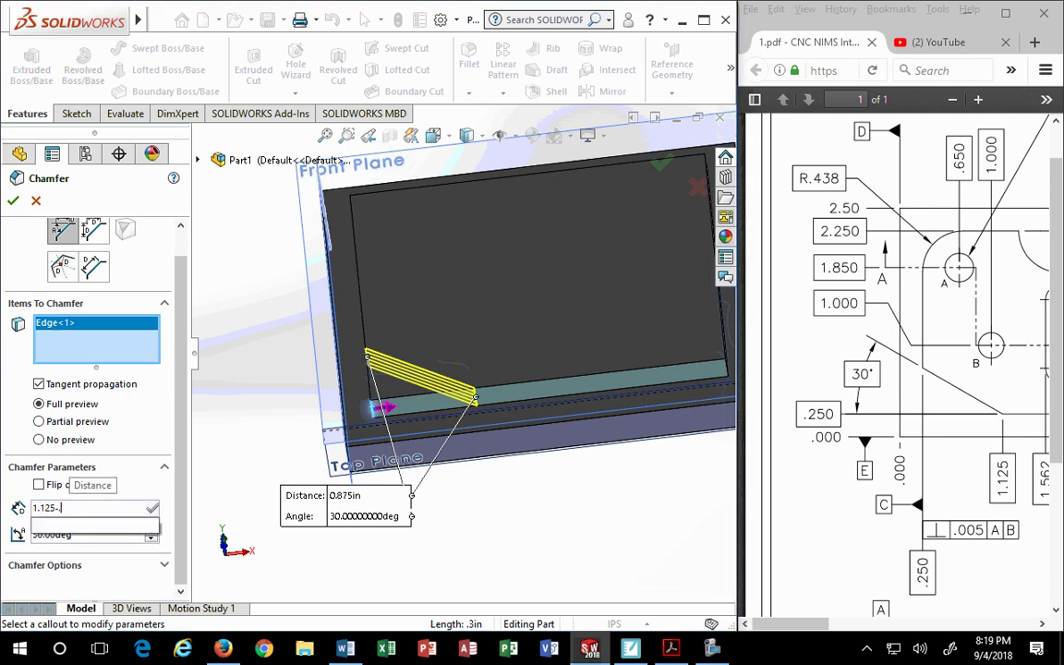
type(".25")
key("Return")
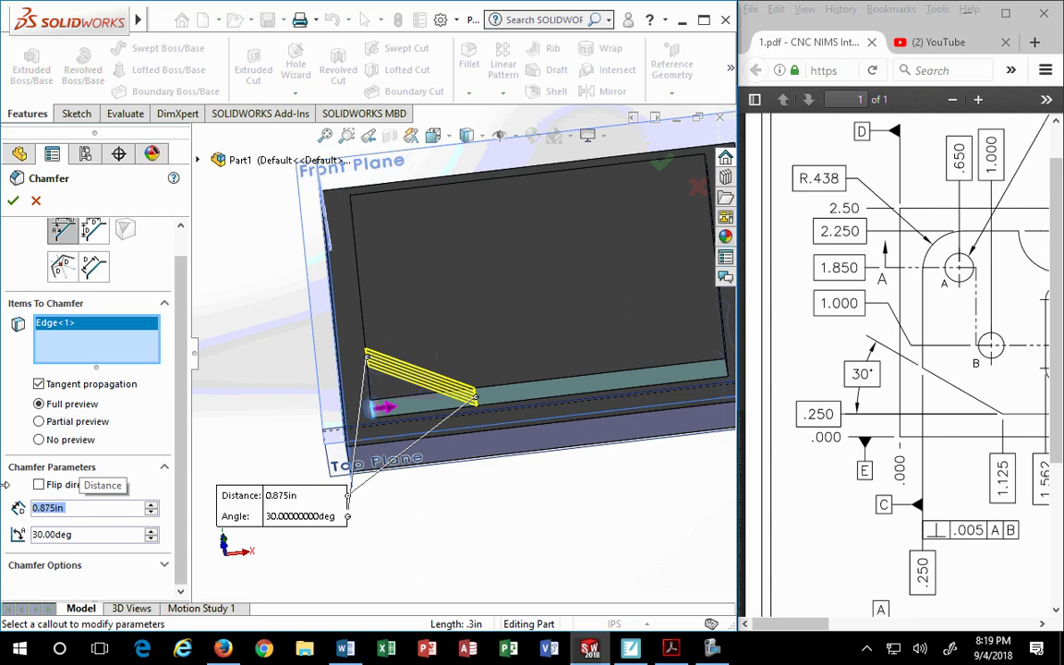
- Launch Calculator from Windows search with 'ca', then minimize it
left_click(59, 649)
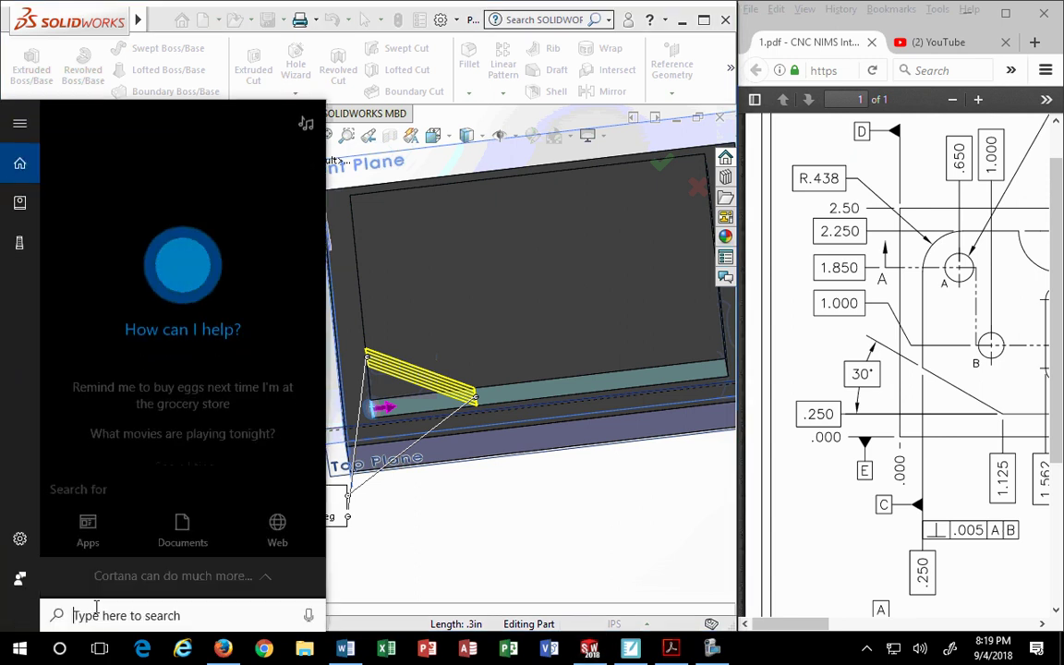
type("ca")
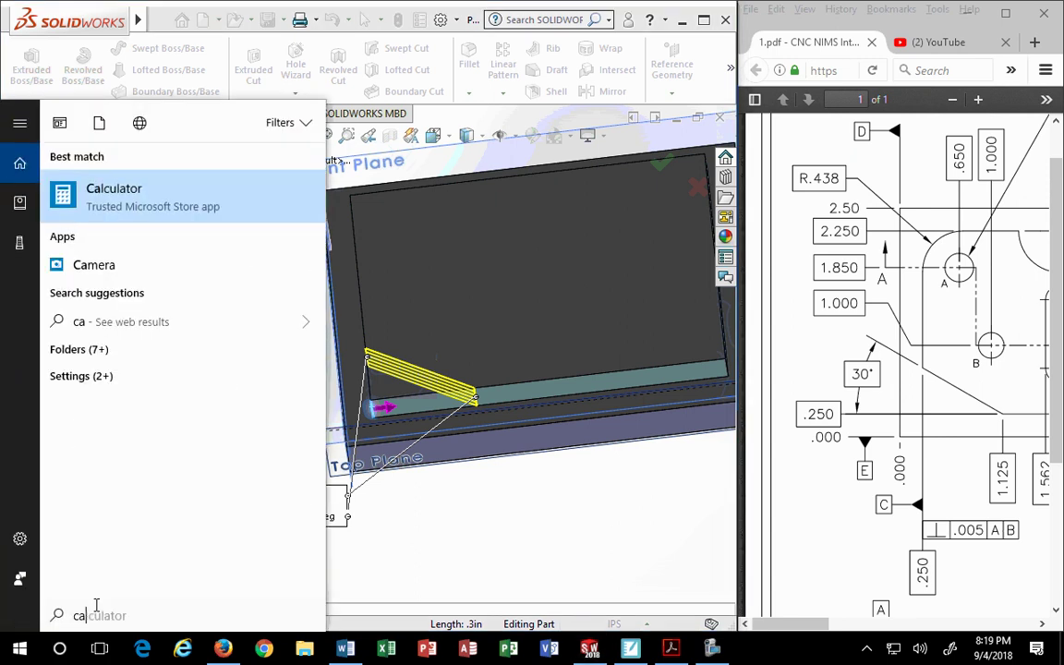
left_click(109, 201)
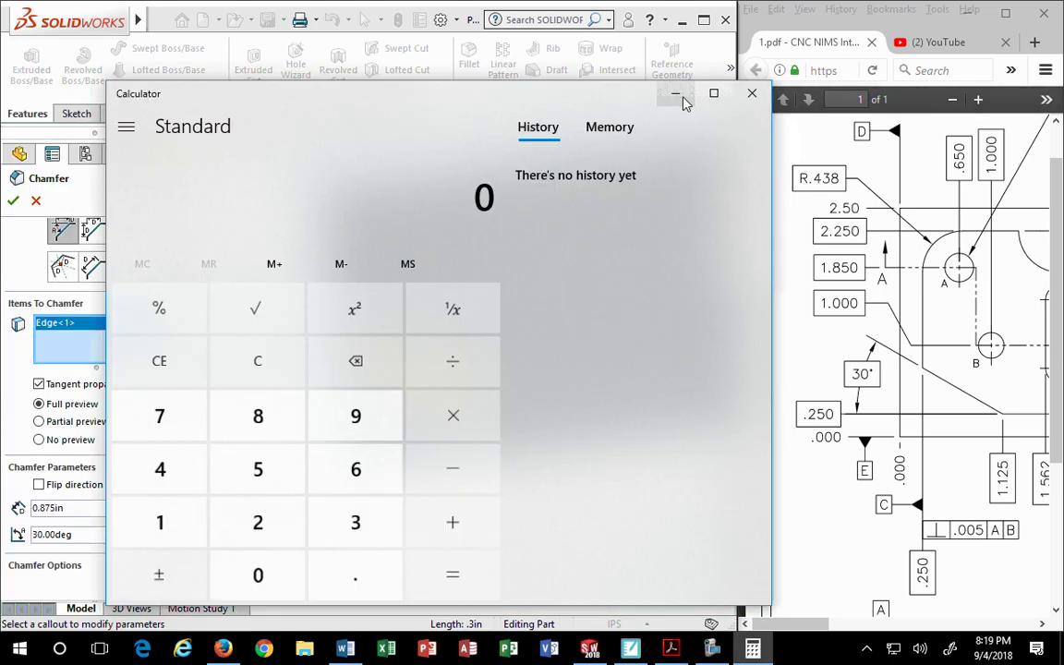
left_click(681, 96)
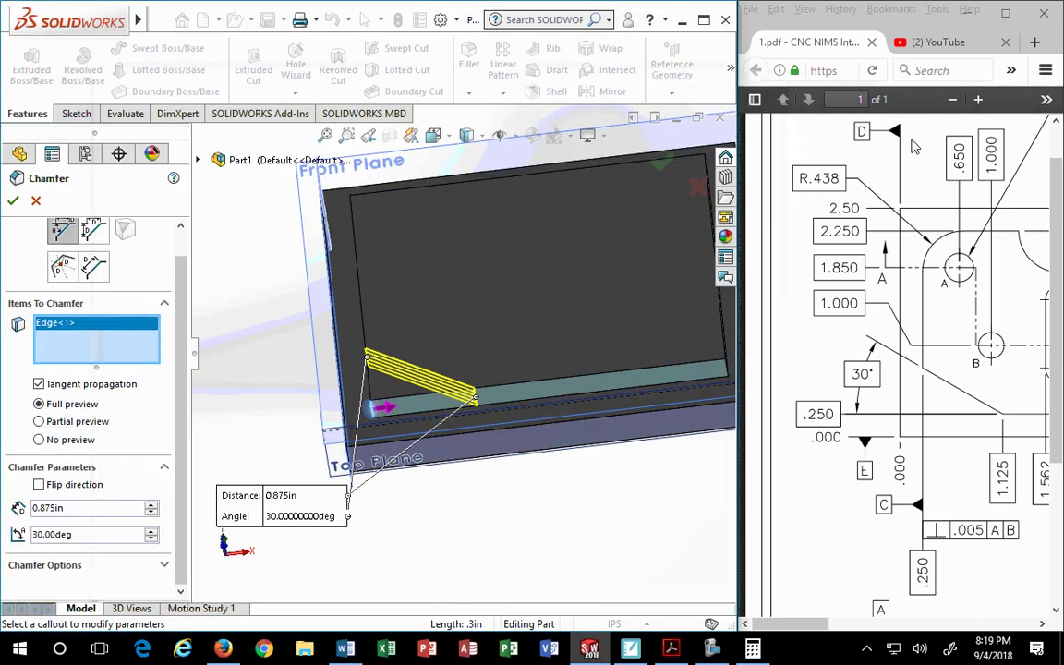
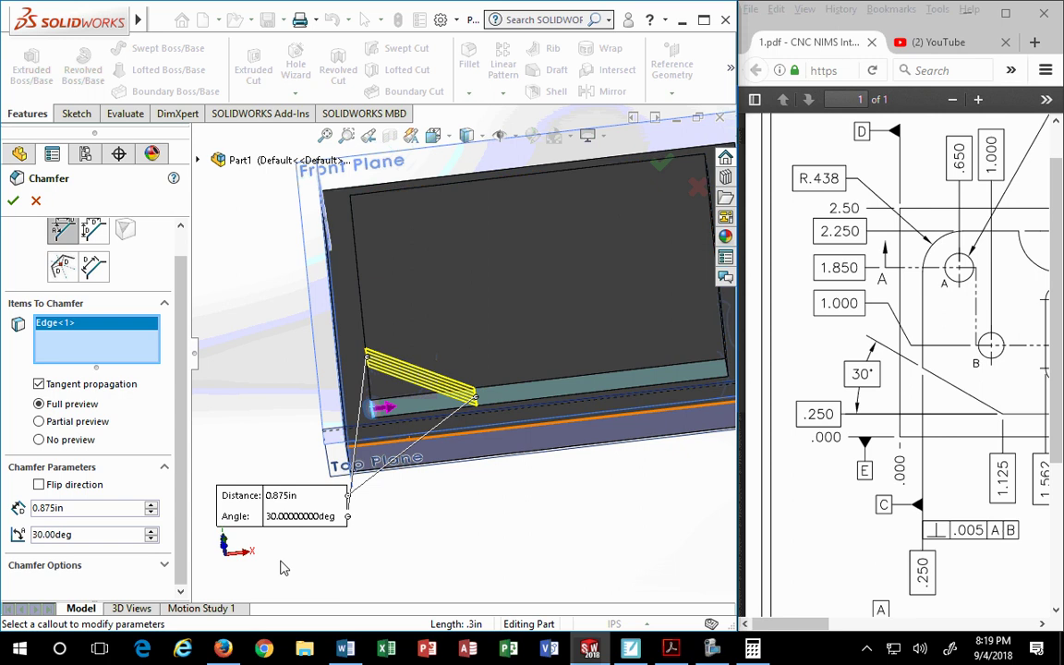
- Accept Chamfer1, then check the chamfered pocket against the PDF drawing
left_click(13, 200)
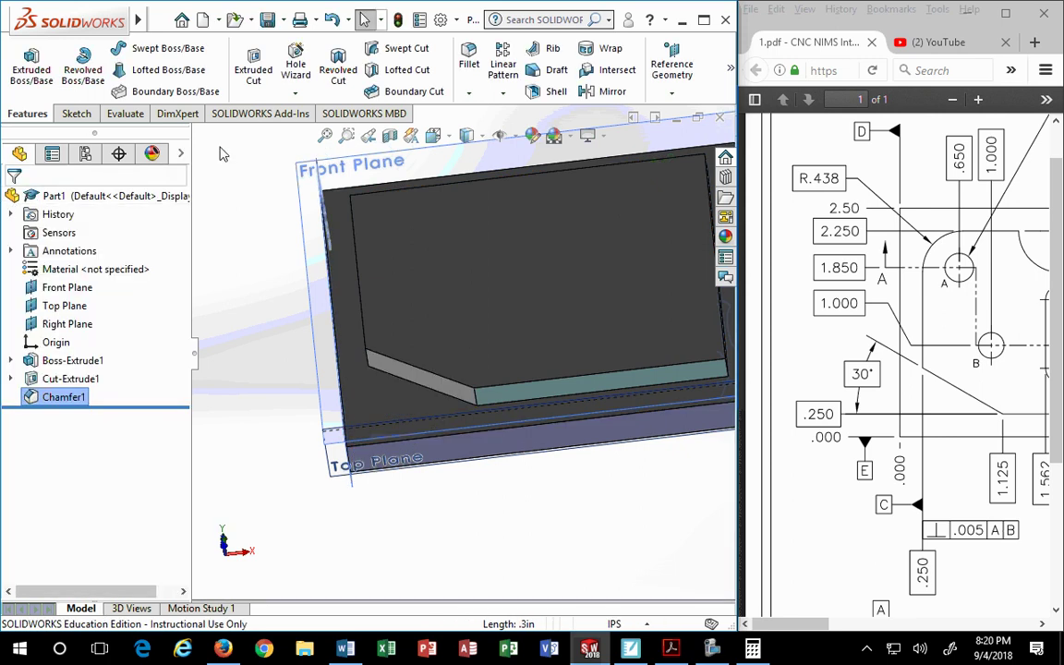
middle_click_drag(480, 304, 563, 415)
left_click(990, 370)
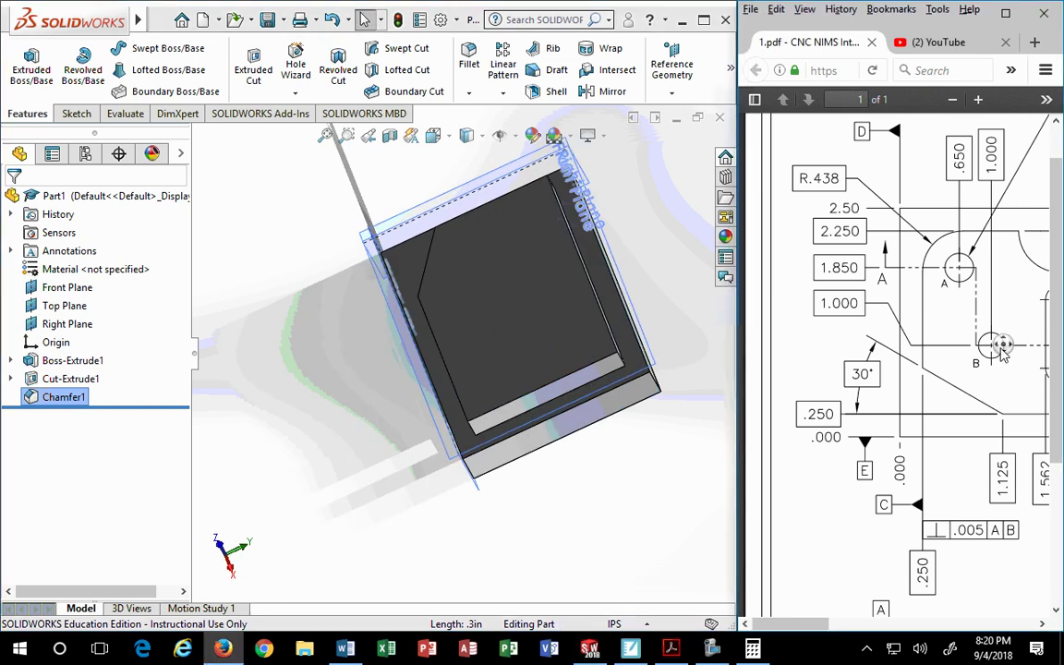
scroll(1060, 459, "up", 1)
scroll(1060, 459, "down", 3)
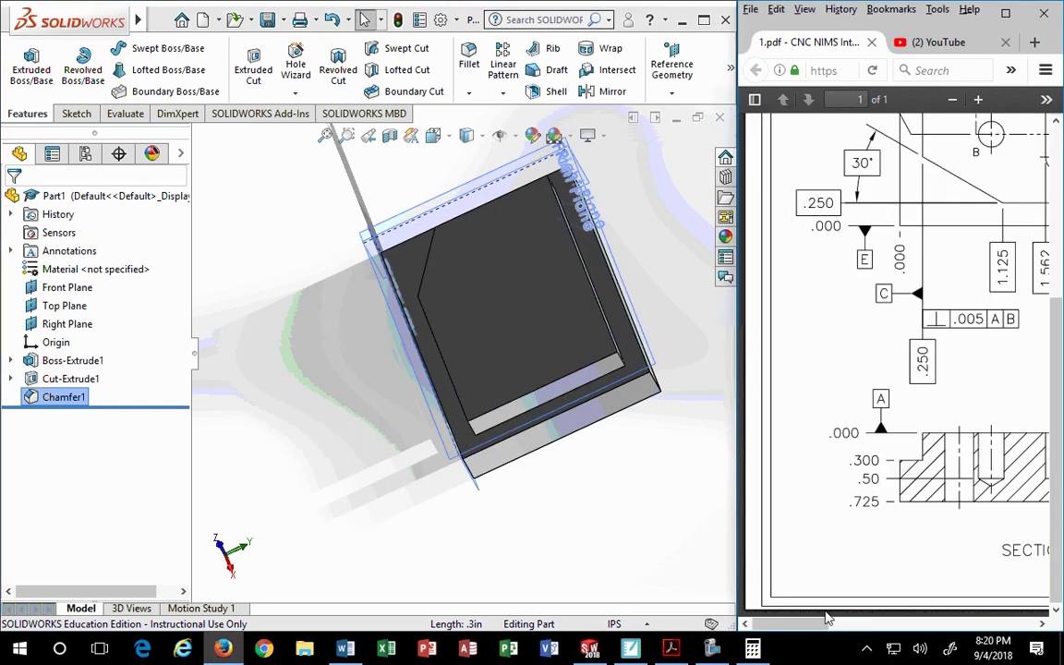
left_click_drag(796, 623, 928, 612)
scroll(898, 562, "up", 3)
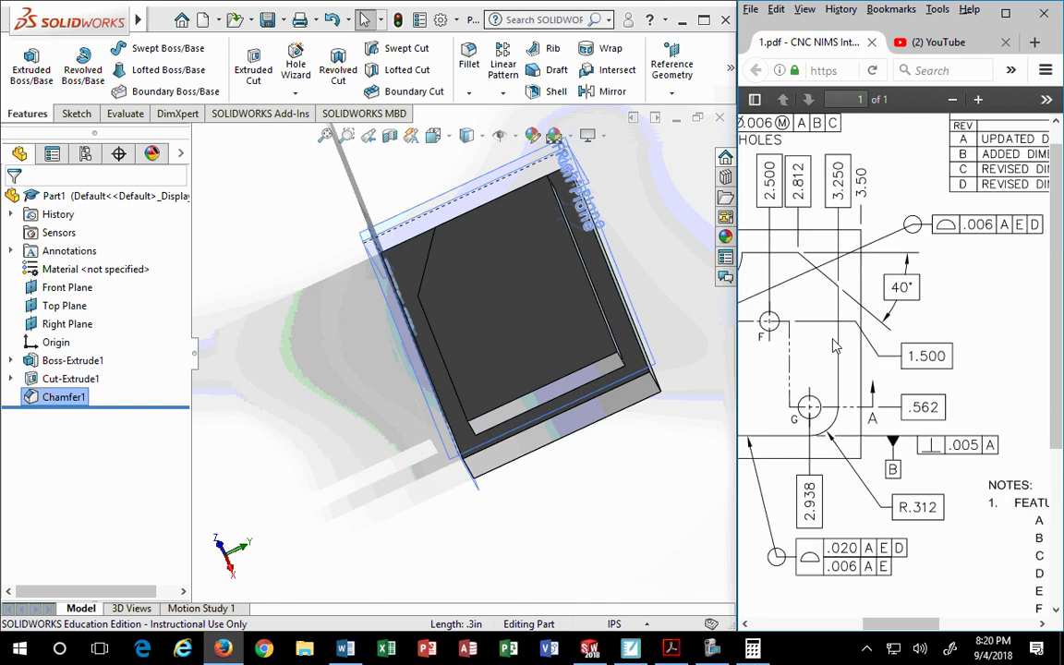
scroll(803, 565, "left", 1)
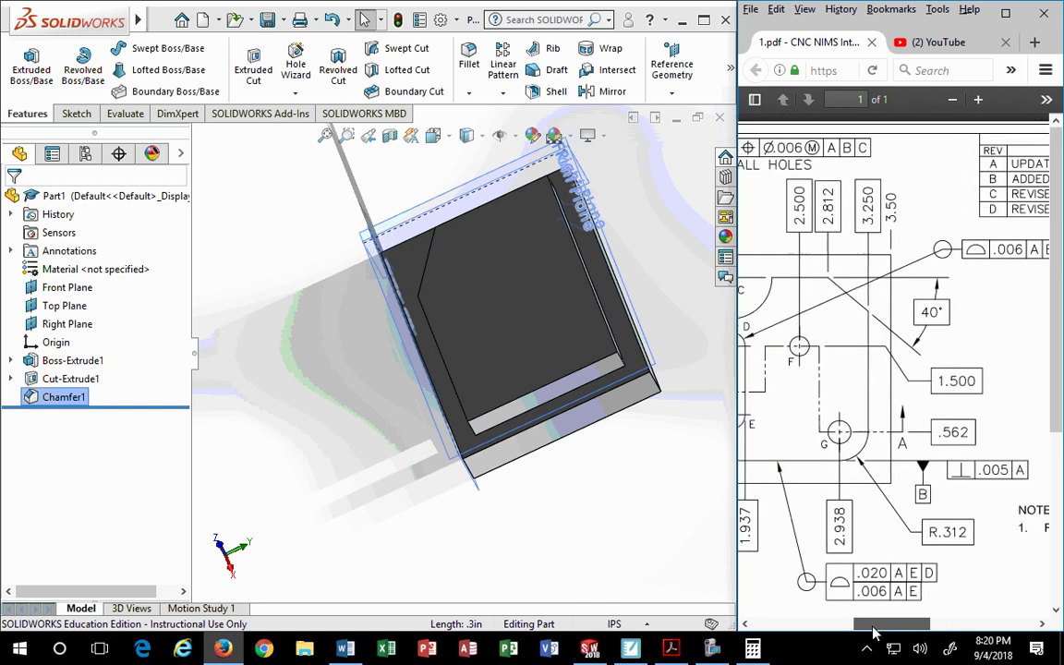
middle_click_drag(568, 355, 584, 318)
scroll(583, 317, "down", 2)
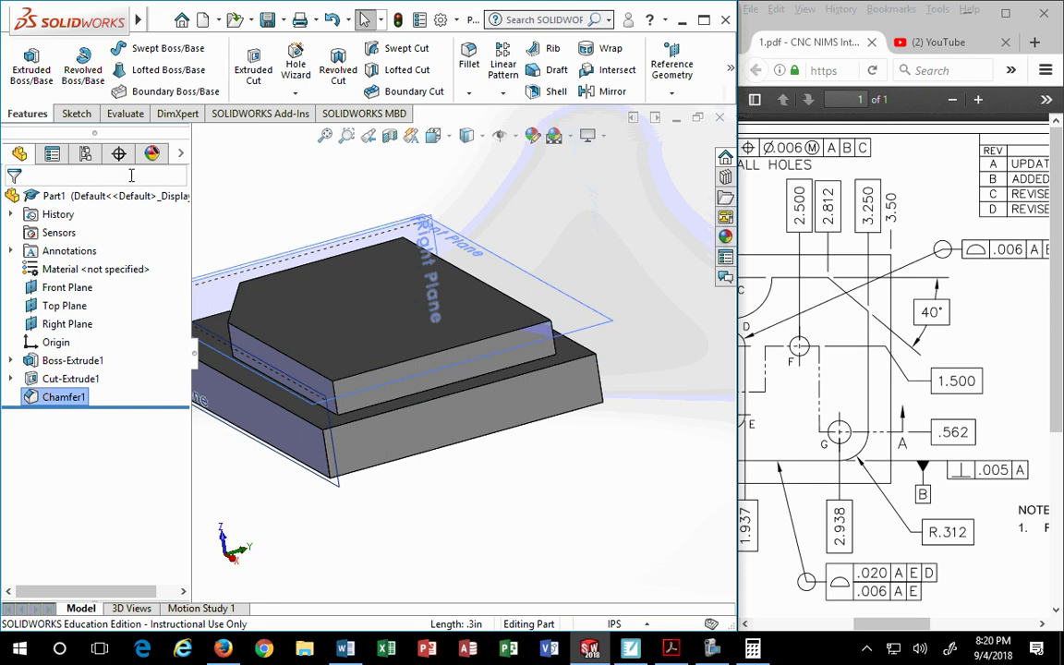
- Chamfer another pocket corner edge with distance 3.25-2.812 (0.438in) and angle 40°
left_click(469, 94)
left_click(500, 133)
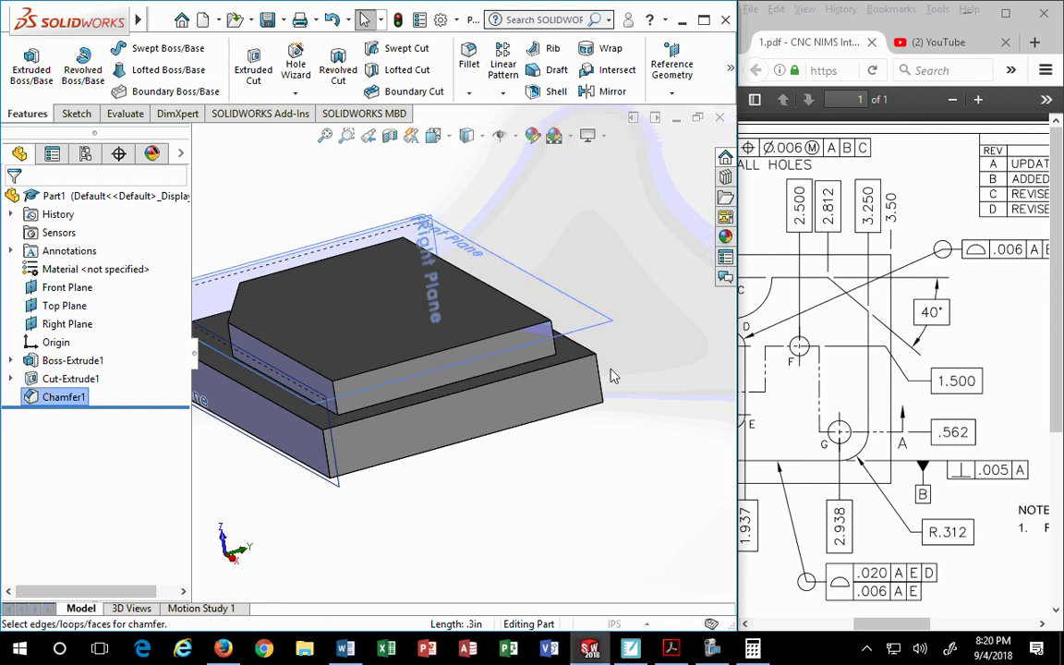
left_click(557, 351)
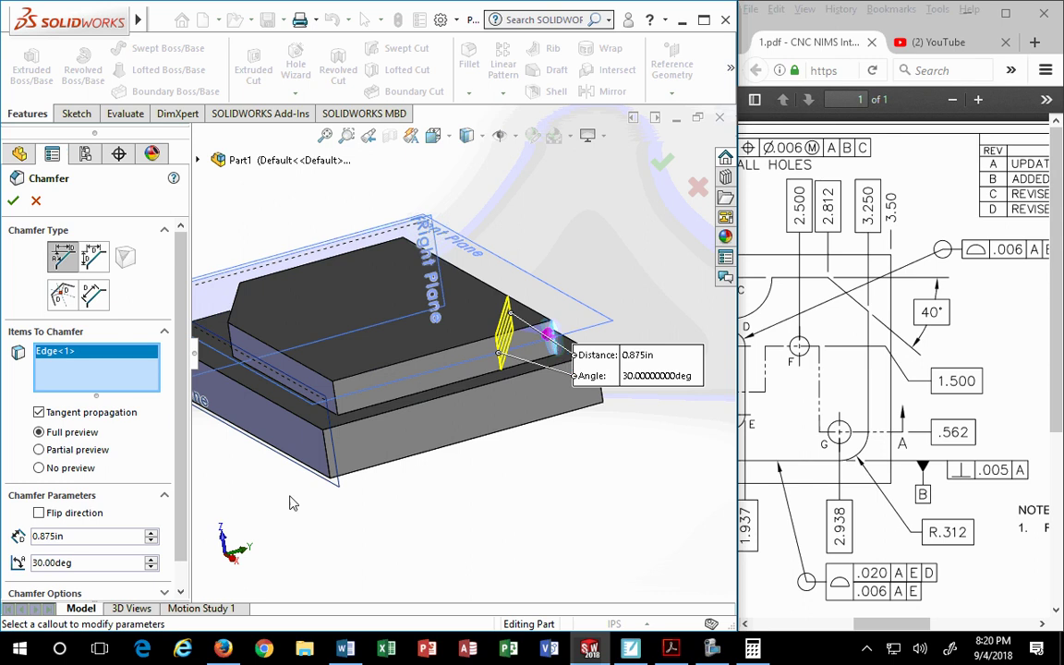
middle_click_drag(290, 498, 451, 579)
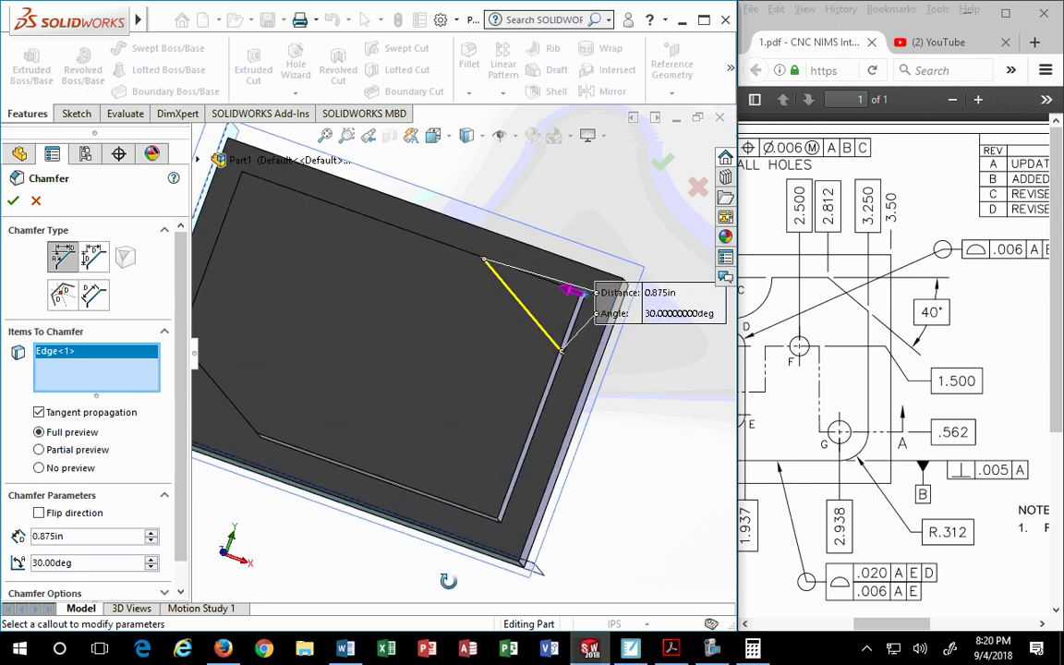
left_click(662, 292)
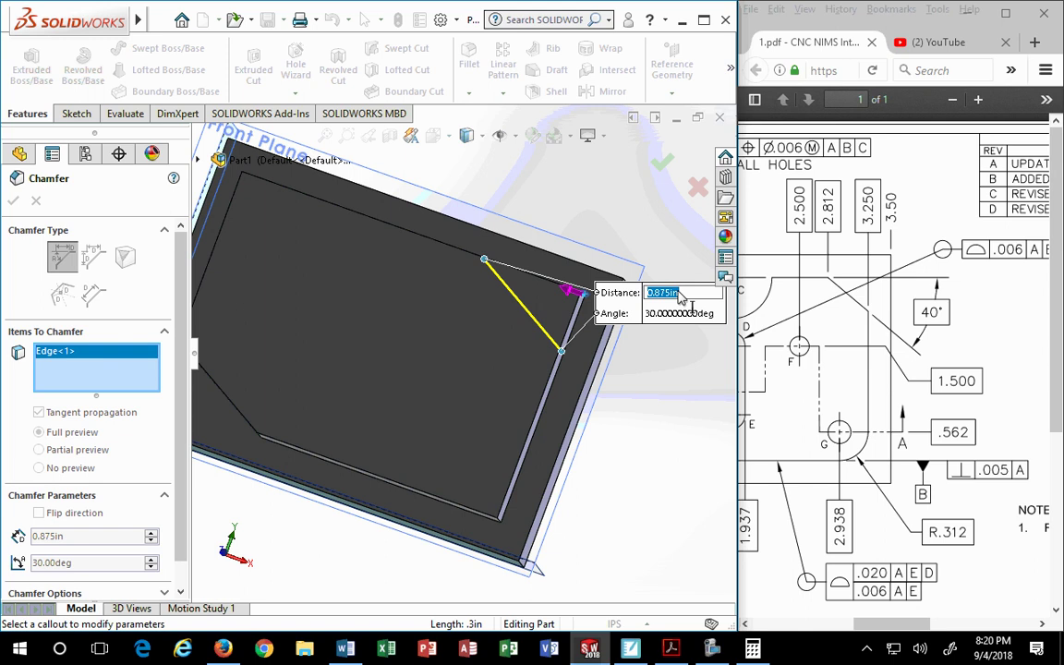
type("3.5-")
key("BackSpace")
key("BackSpace")
key("BackSpace")
key("BackSpace")
type("3.25-2.812")
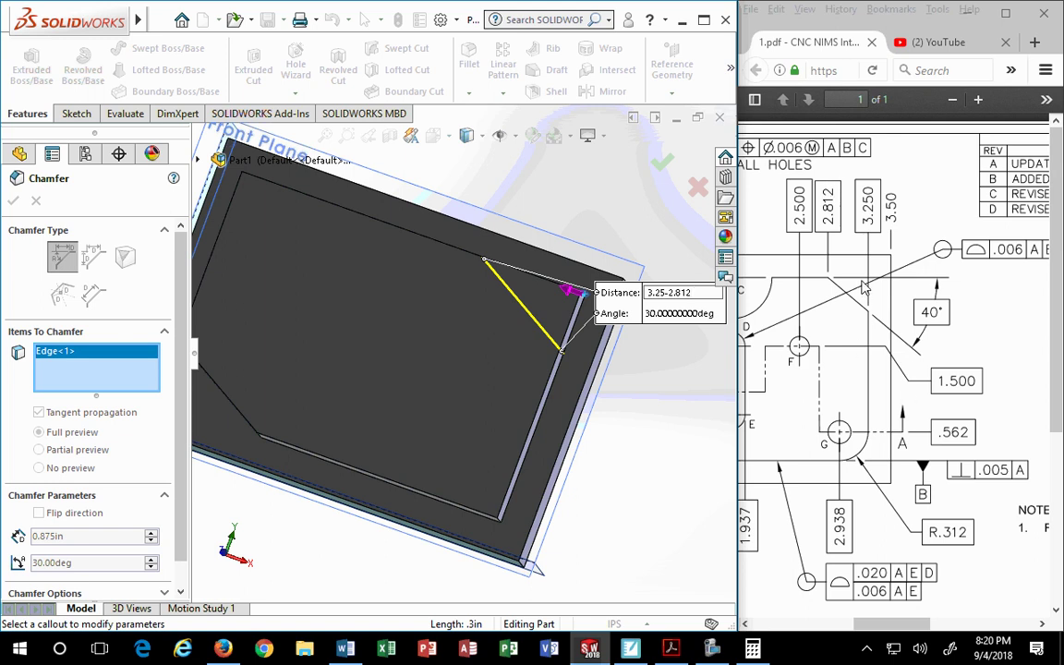
left_click(672, 319)
left_click(661, 319)
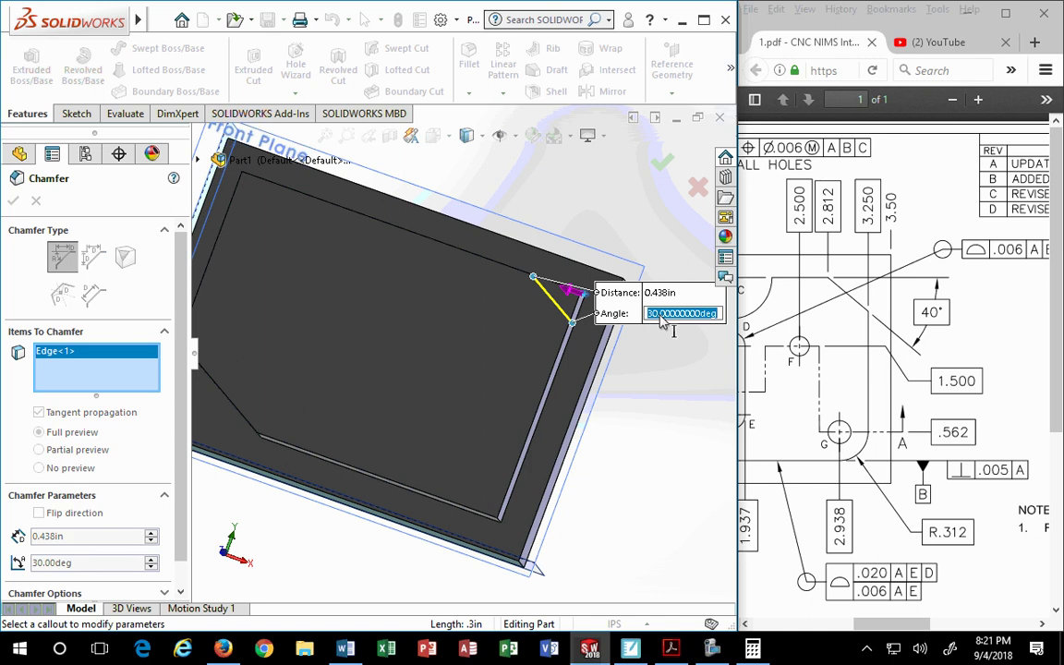
type("40")
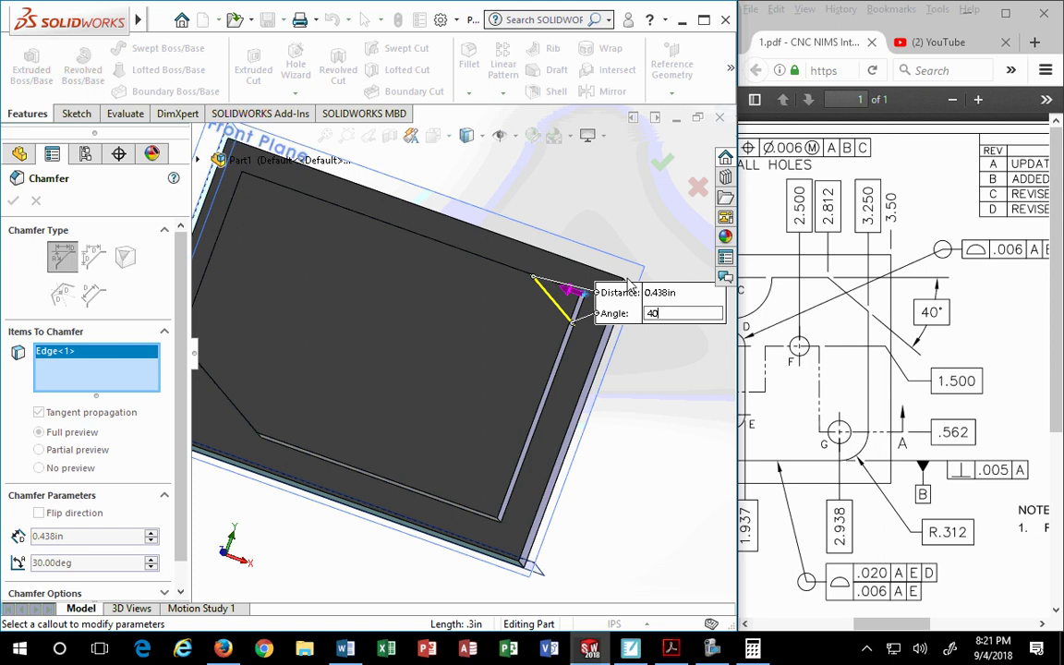
key("Return")
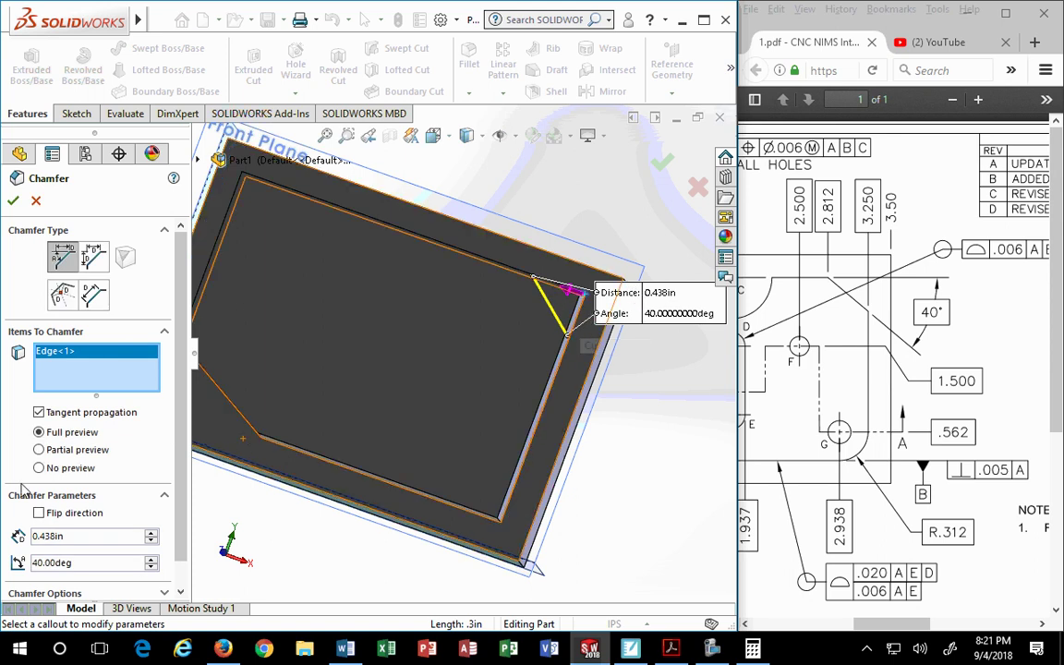
- Compare both chamfer directions, leave Flip direction unchecked, and inspect the preview from several angles
left_click(39, 513)
left_click(38, 513)
left_click(38, 513)
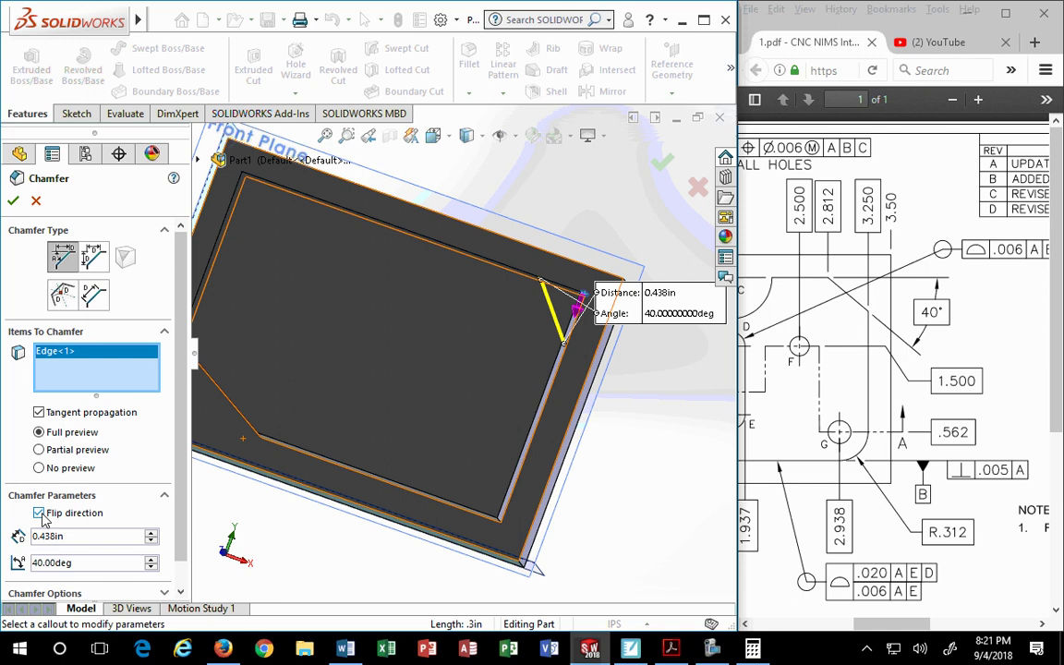
left_click(39, 513)
left_click(38, 514)
left_click(39, 514)
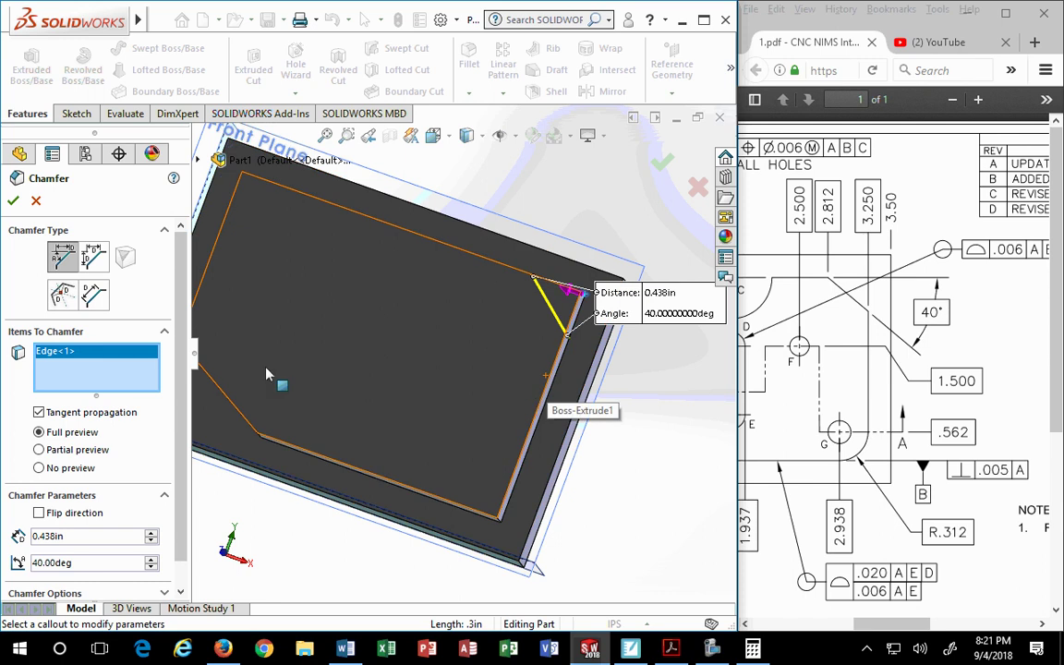
middle_click_drag(473, 354, 536, 294)
scroll(570, 315, "down", 3)
key("Up")
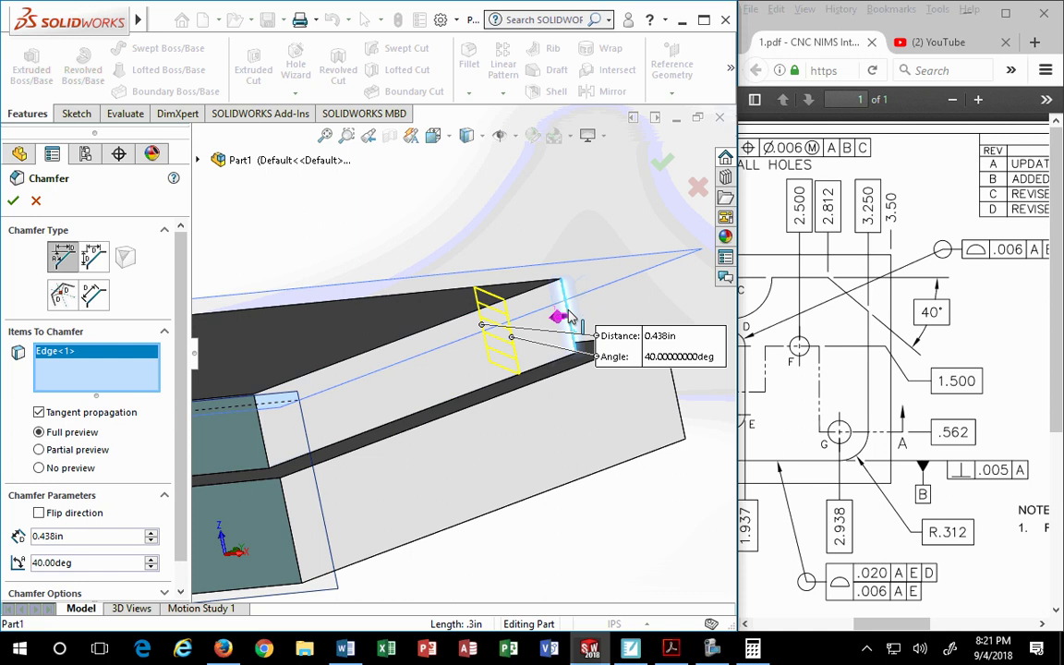
middle_click_drag(515, 261, 574, 325)
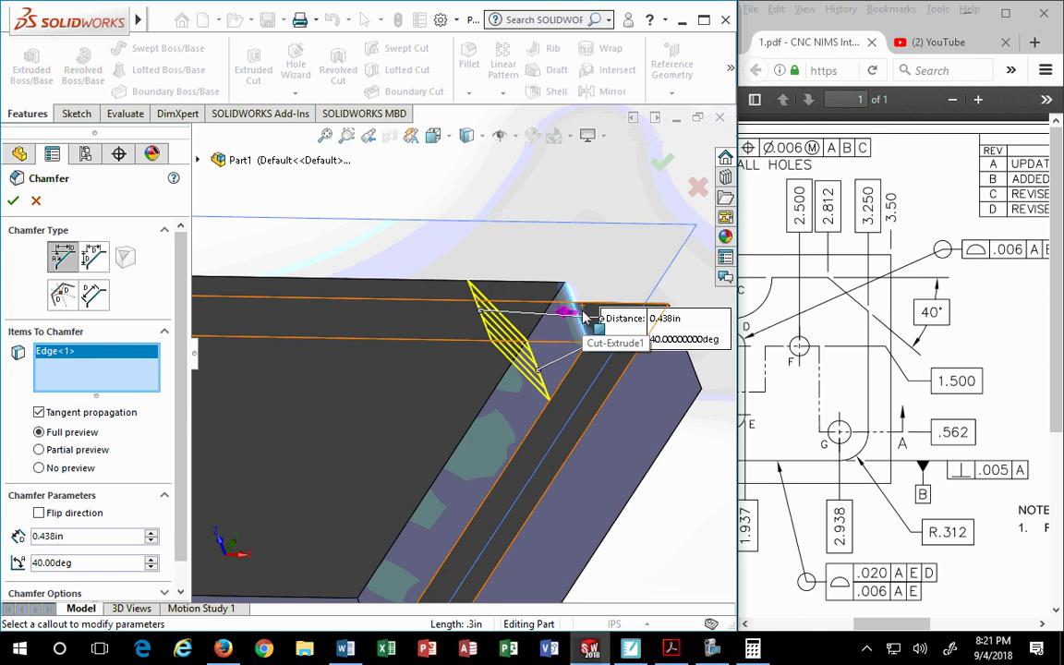
- Accept Chamfer2 and orbit the plate to a near front view
left_click(661, 163)
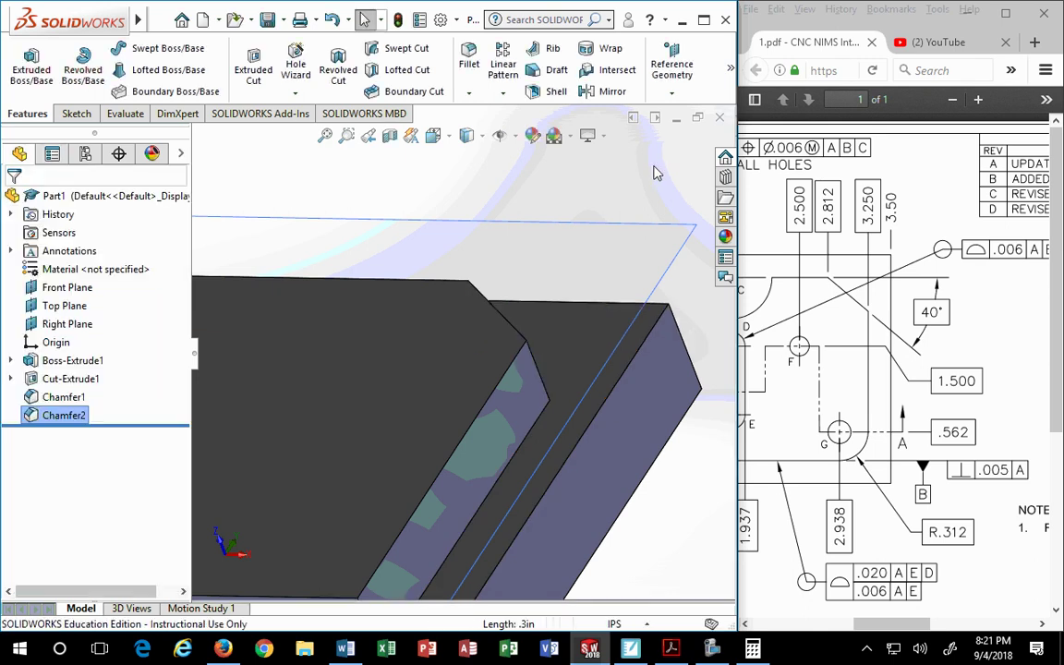
middle_click_drag(515, 340, 541, 434)
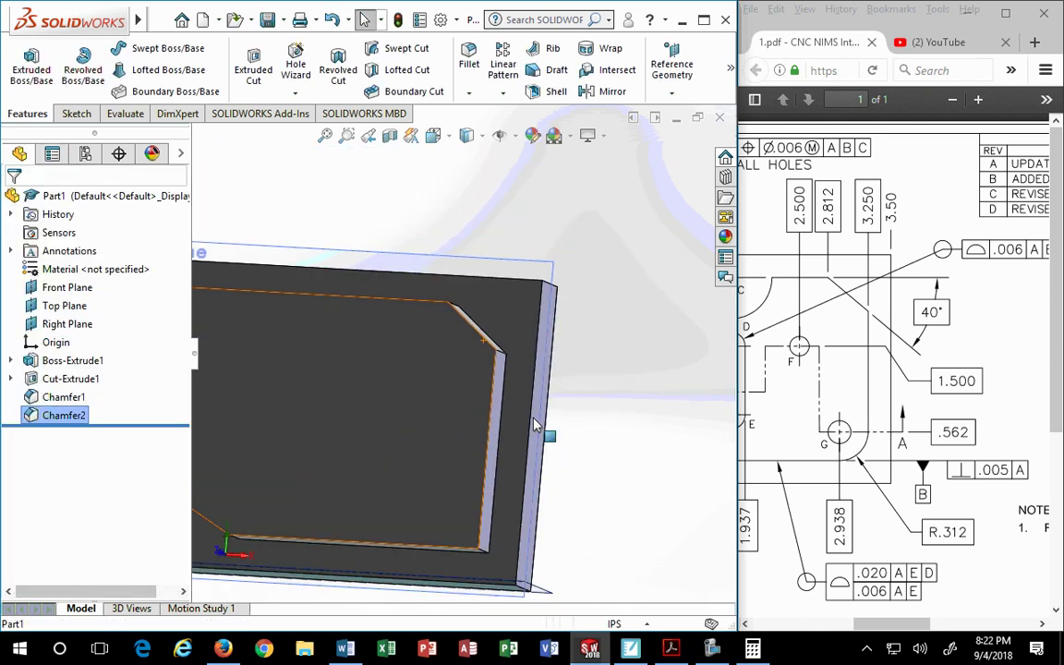
middle_click_drag(440, 551, 327, 491)
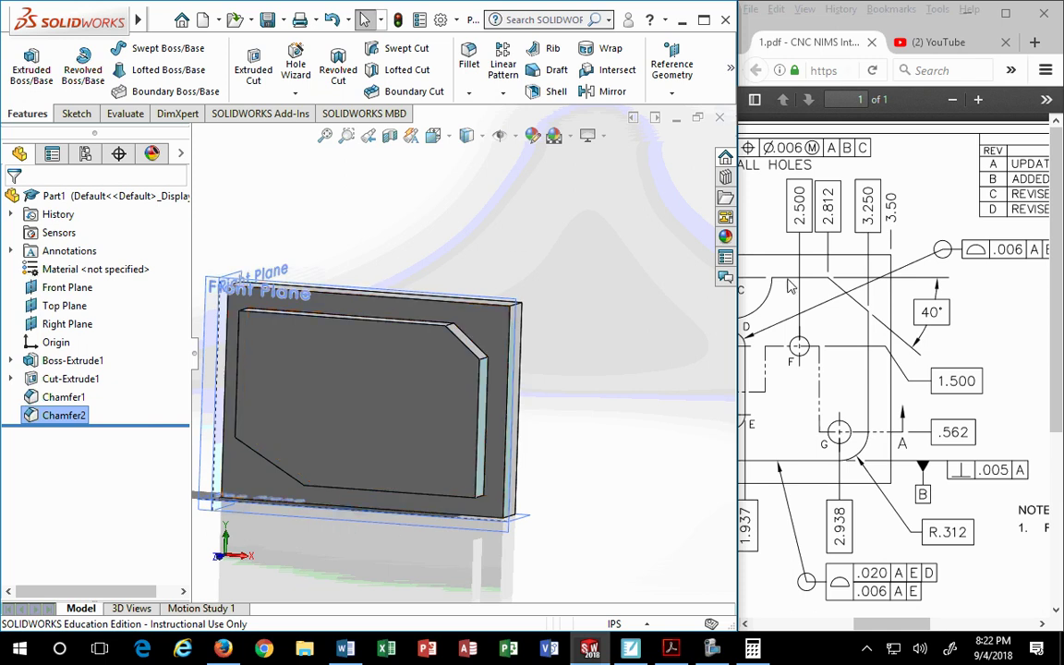
- Widen the drawing window and zoom the PDF to 70% to show the notes and coordinate table
left_click(834, 425)
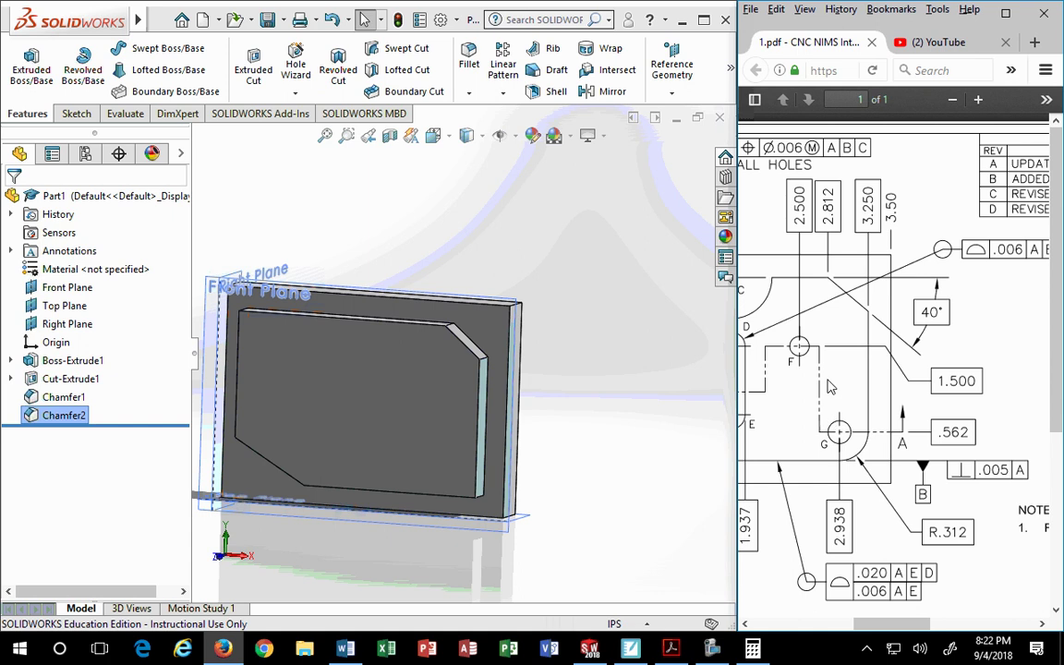
left_click_drag(736, 342, 579, 342)
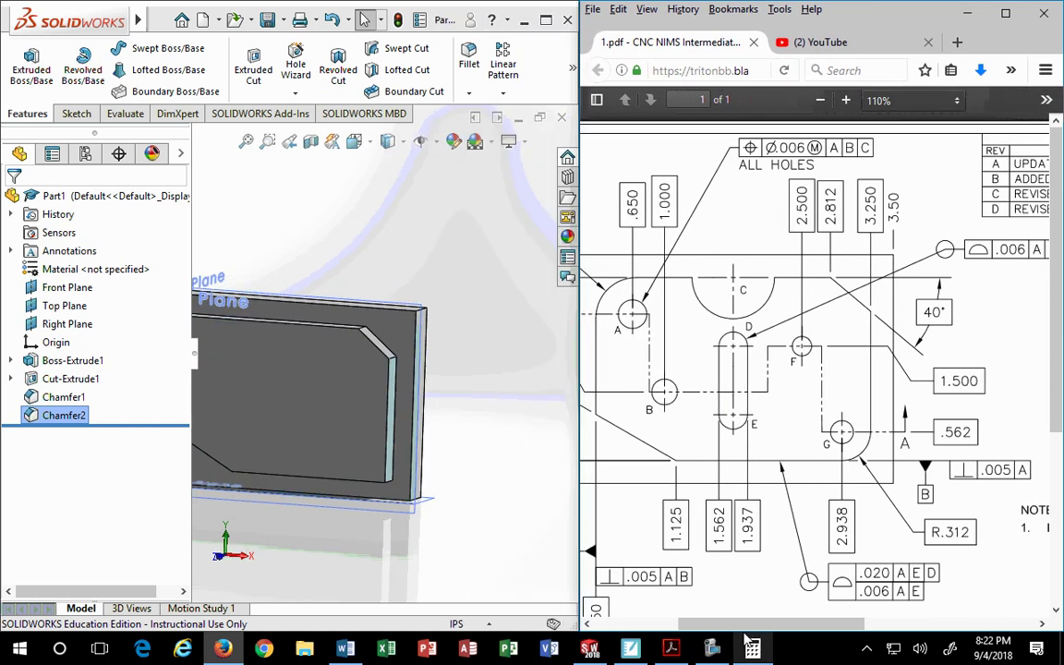
scroll(646, 443, "left", 3)
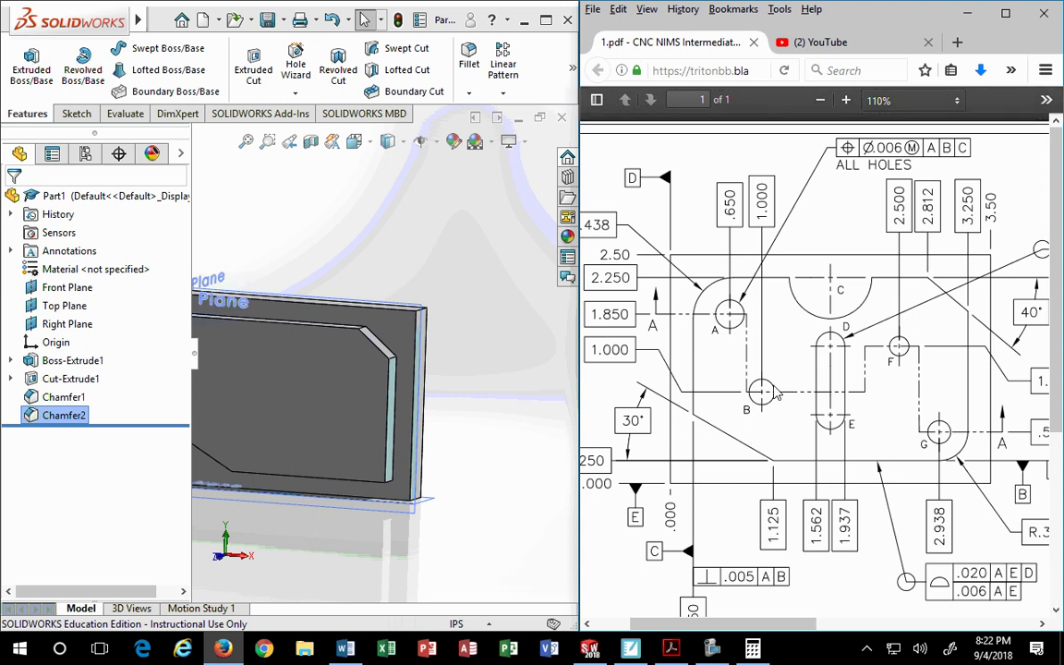
scroll(702, 356, "down", 3, "ctrl")
scroll(775, 392, "down", 1, "ctrl")
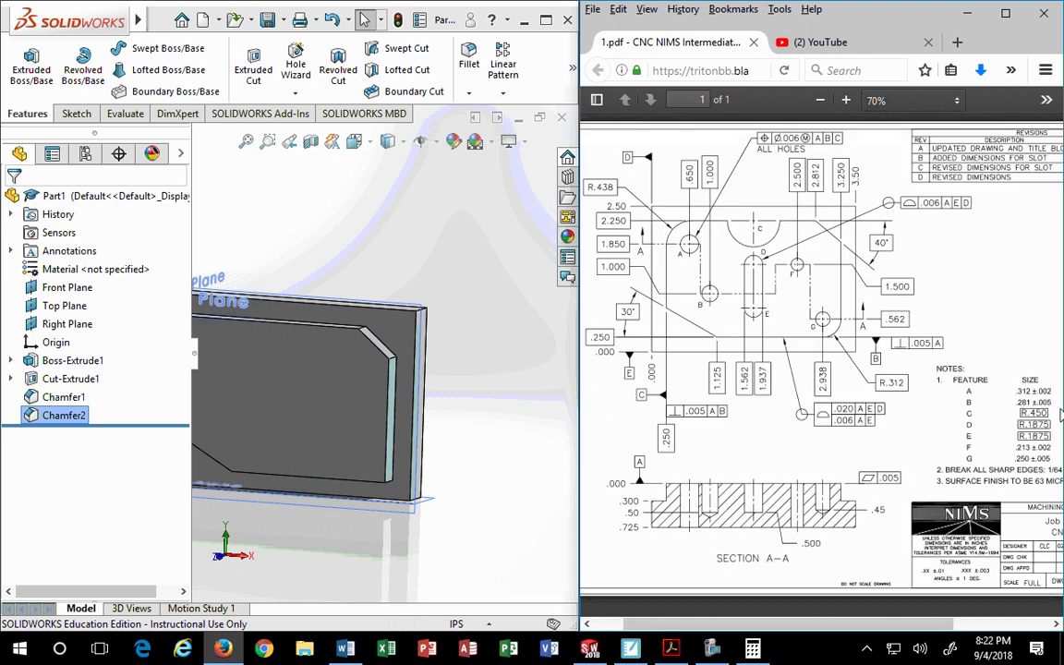
left_click_drag(765, 632, 812, 627)
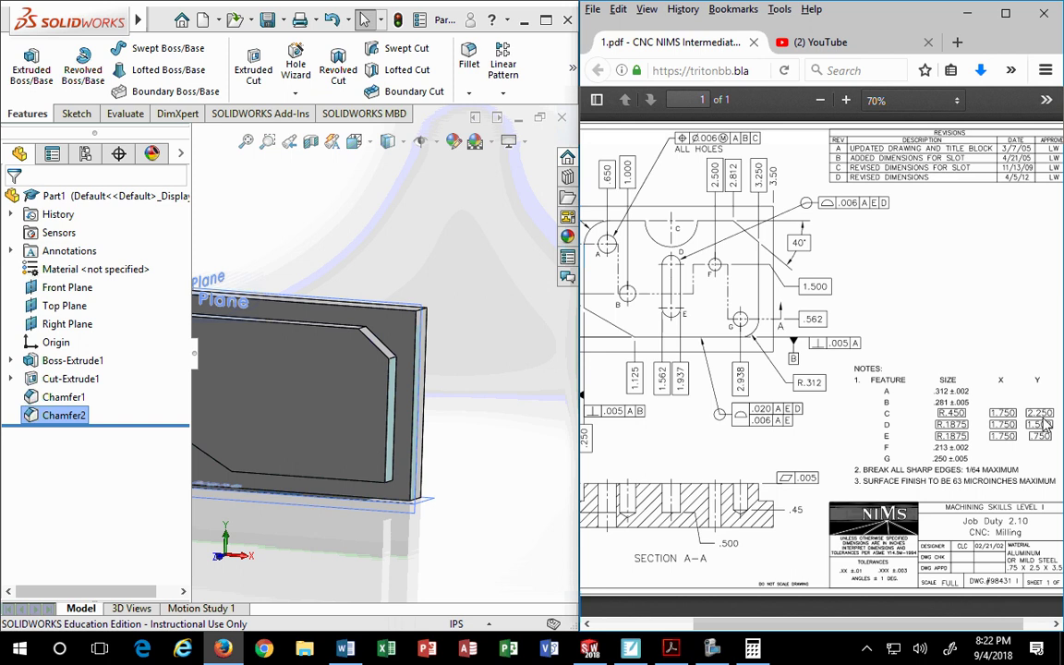
- Back in SOLIDWORKS, rotate the part toward a front view
left_click(392, 613)
scroll(267, 443, "up", 2)
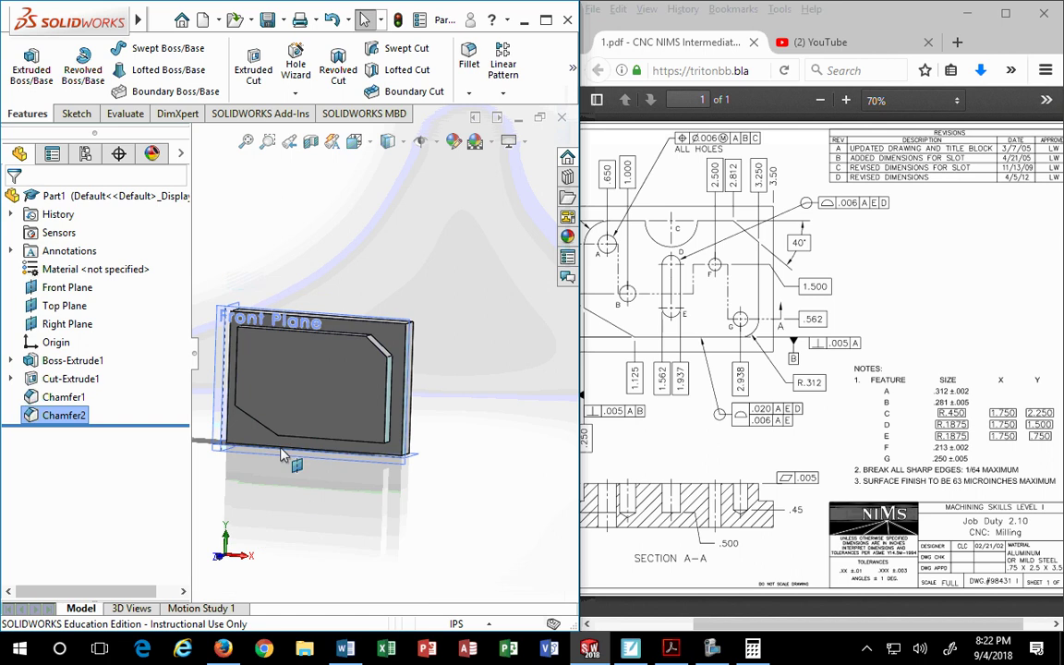
scroll(291, 392, "down", 2)
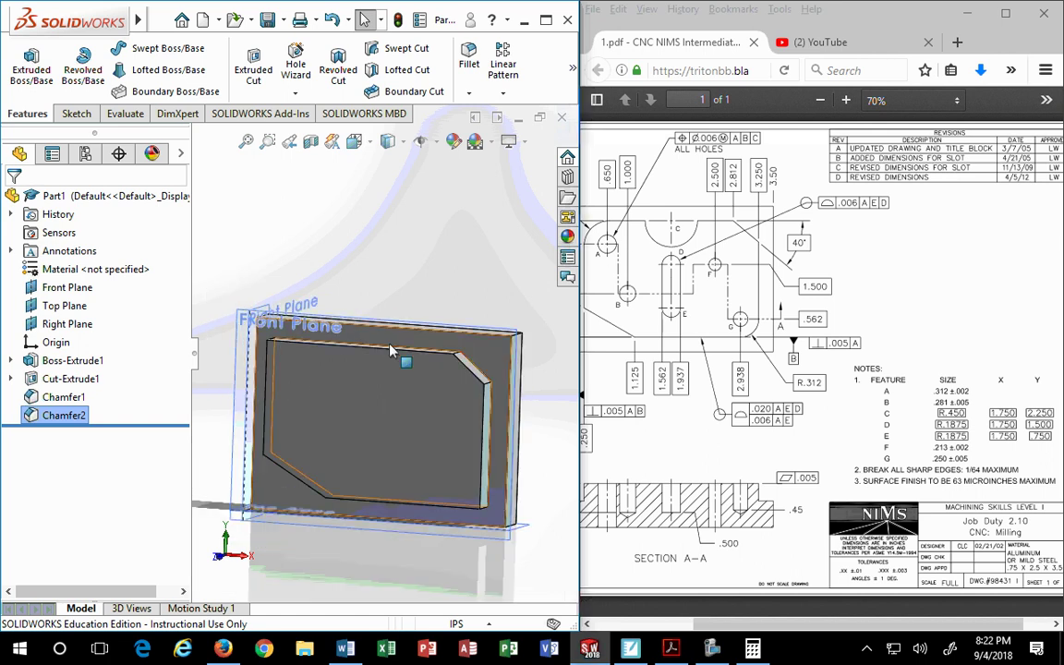
middle_click_drag(413, 422, 361, 384)
- Start a Hole Wizard hole on the block's front face with diameter .45/2
left_click(357, 376)
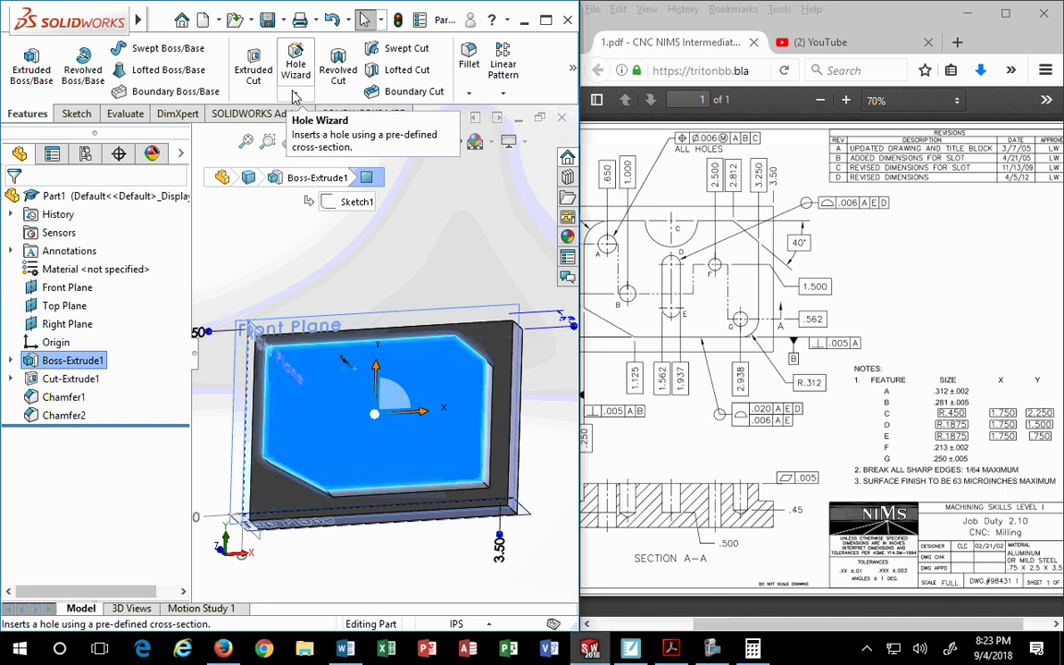
left_click(295, 85)
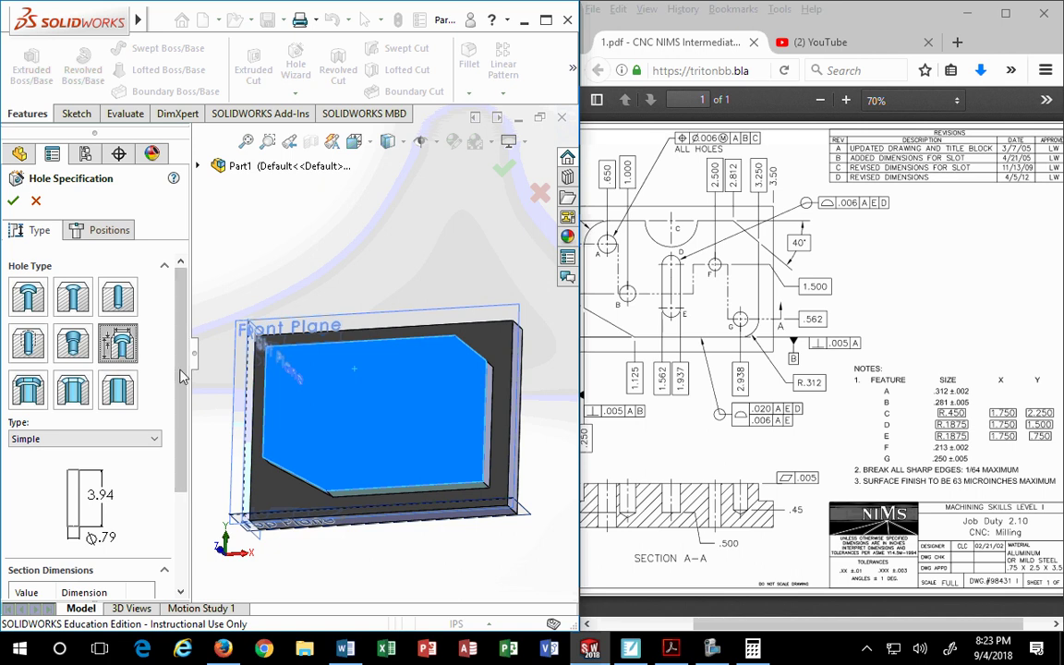
left_click_drag(185, 373, 171, 470)
left_click(27, 468)
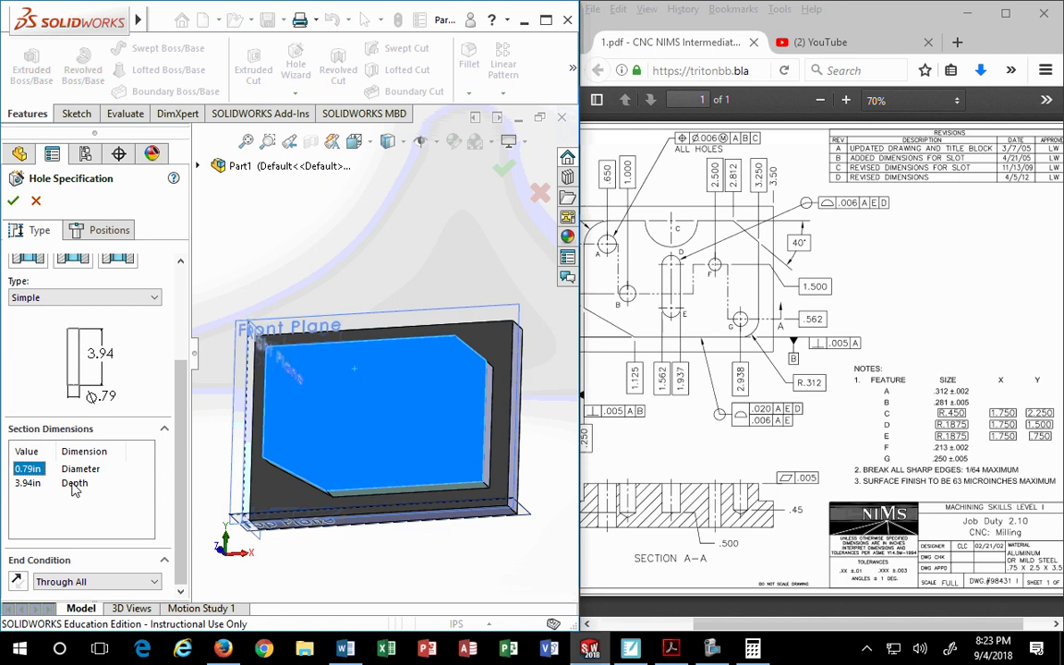
left_click(31, 469)
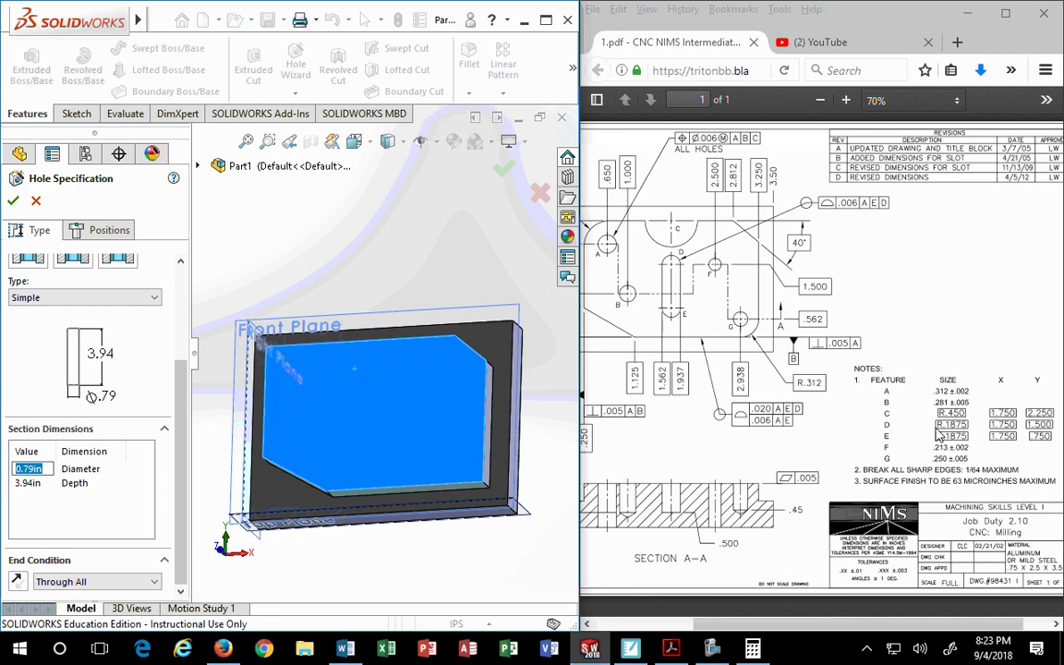
type(".45/2")
left_click(29, 484)
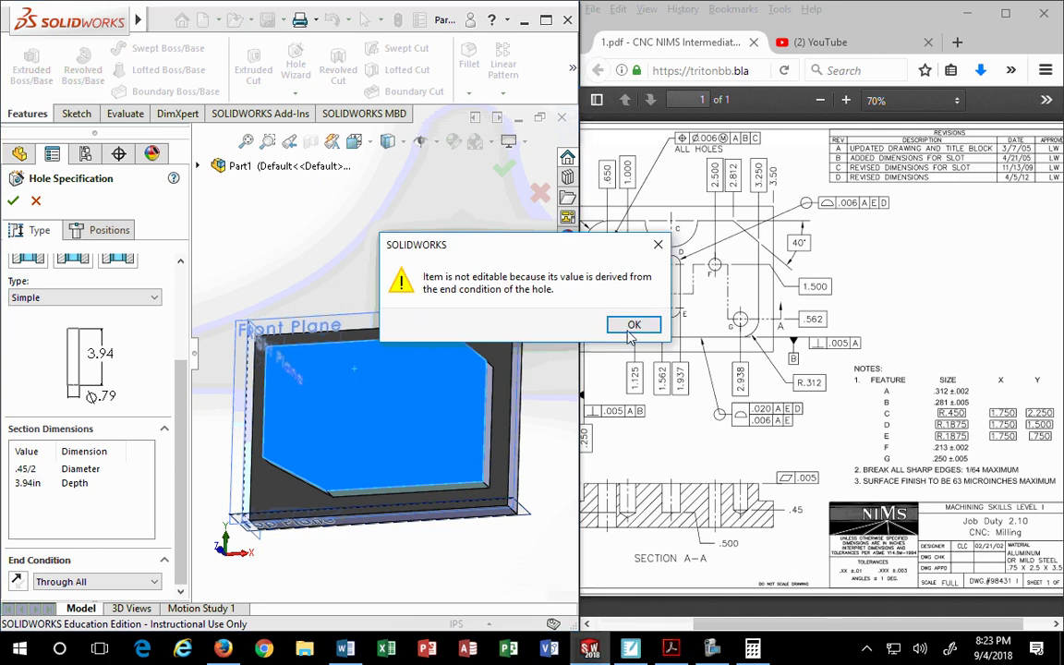
- Clear the warnings and retype the hole diameter as .45*2
key("Return")
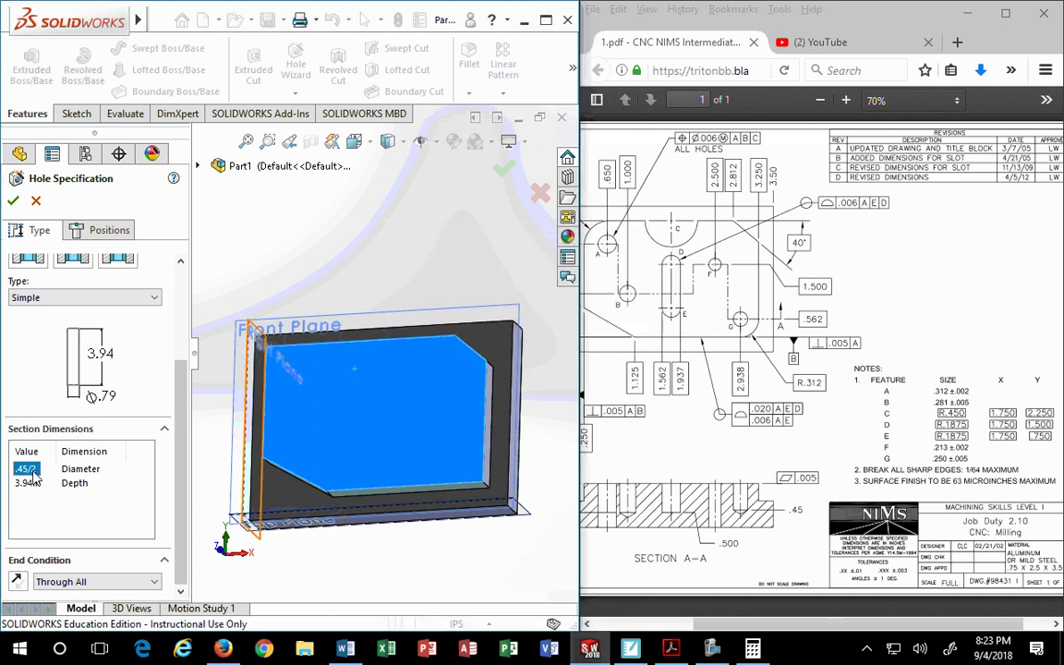
left_click(38, 487)
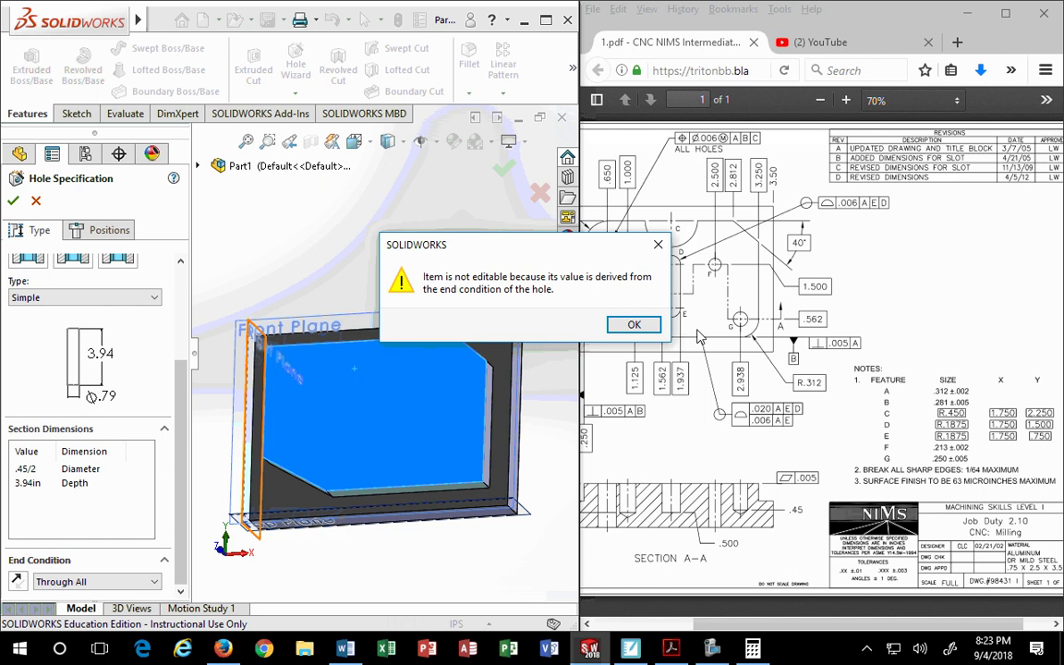
left_click(633, 326)
double_click(33, 468)
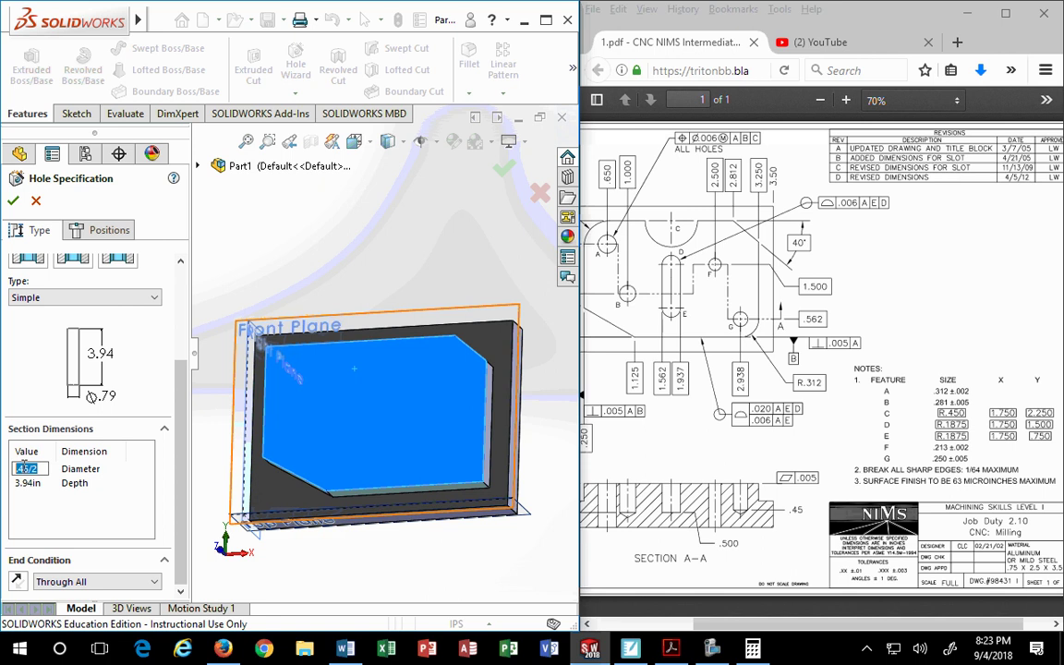
left_click(24, 467)
type("=")
key("Return")
left_click(633, 324)
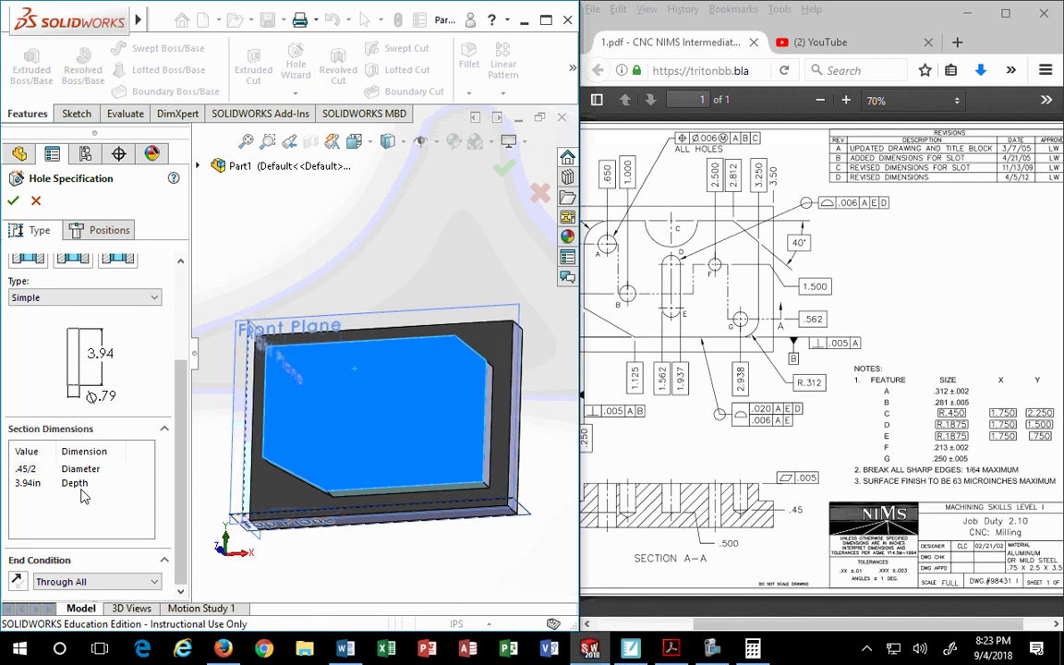
double_click(28, 468)
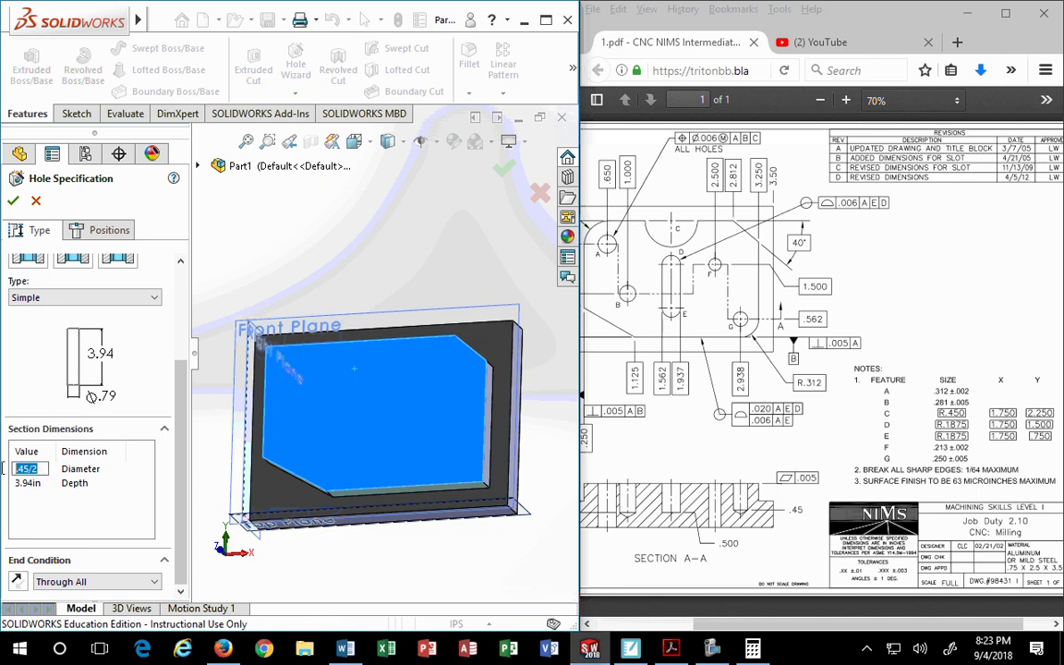
type(".45*2")
key("Return")
- Try editing the depth, then set the hole diameter to .90
left_click(27, 482)
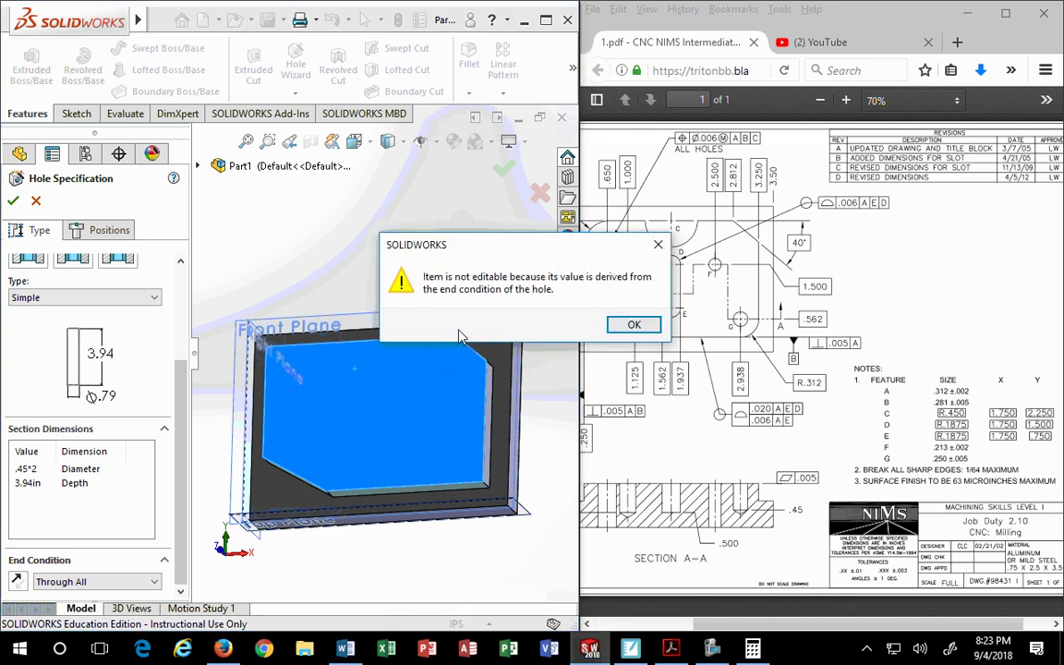
left_click(637, 328)
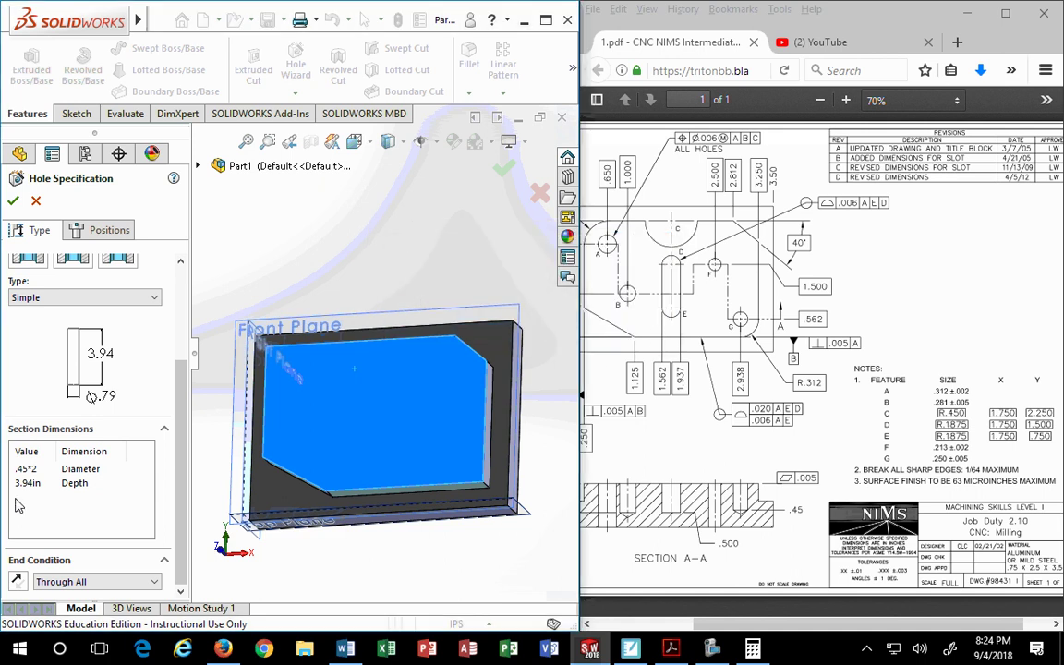
double_click(27, 469)
type(".90")
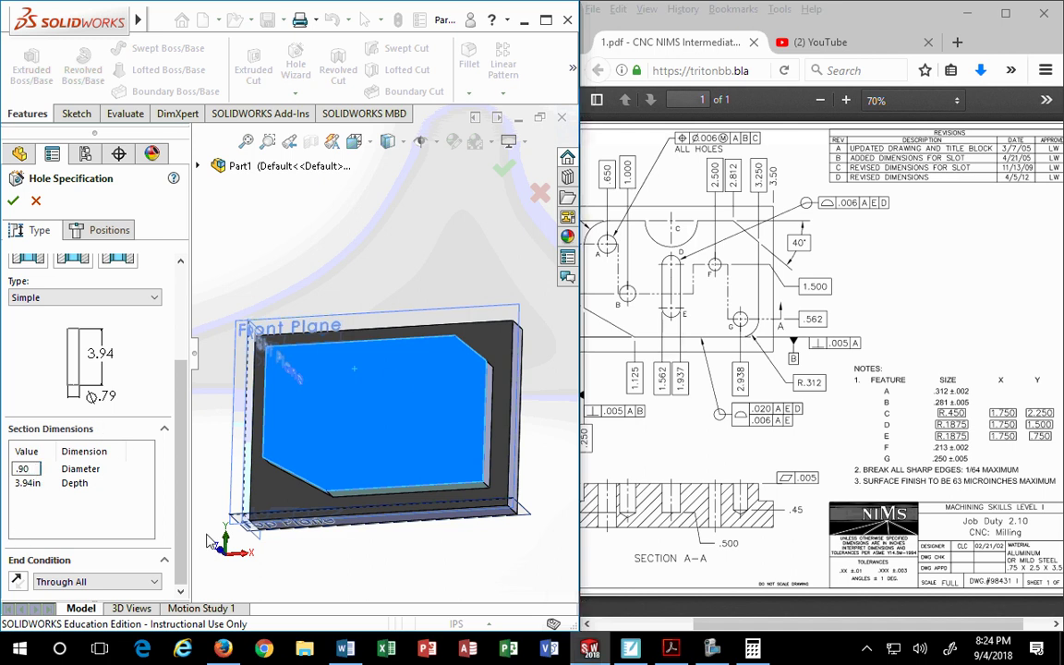
key("Return")
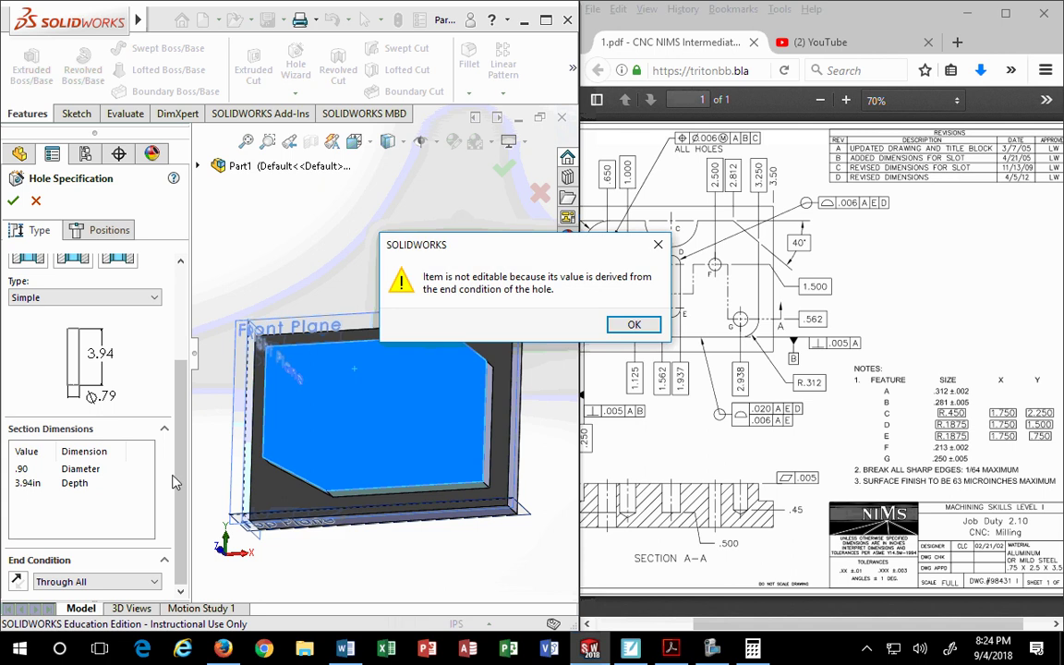
left_click(633, 324)
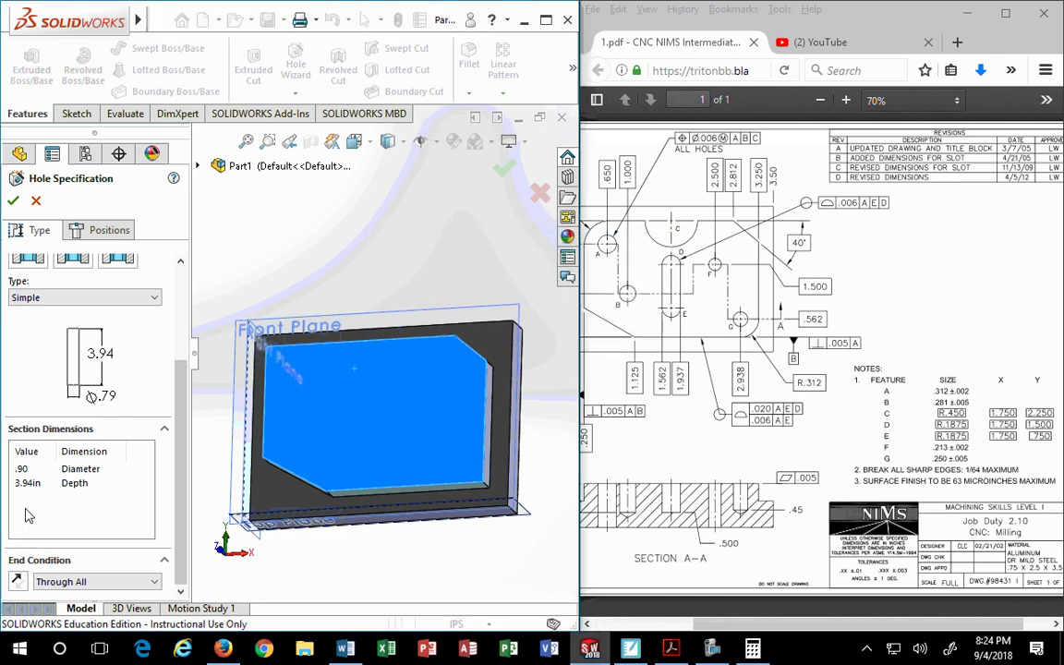
- Change the end condition to Blind with .300 depth and .45 diameter
left_click(78, 581)
left_click(46, 597)
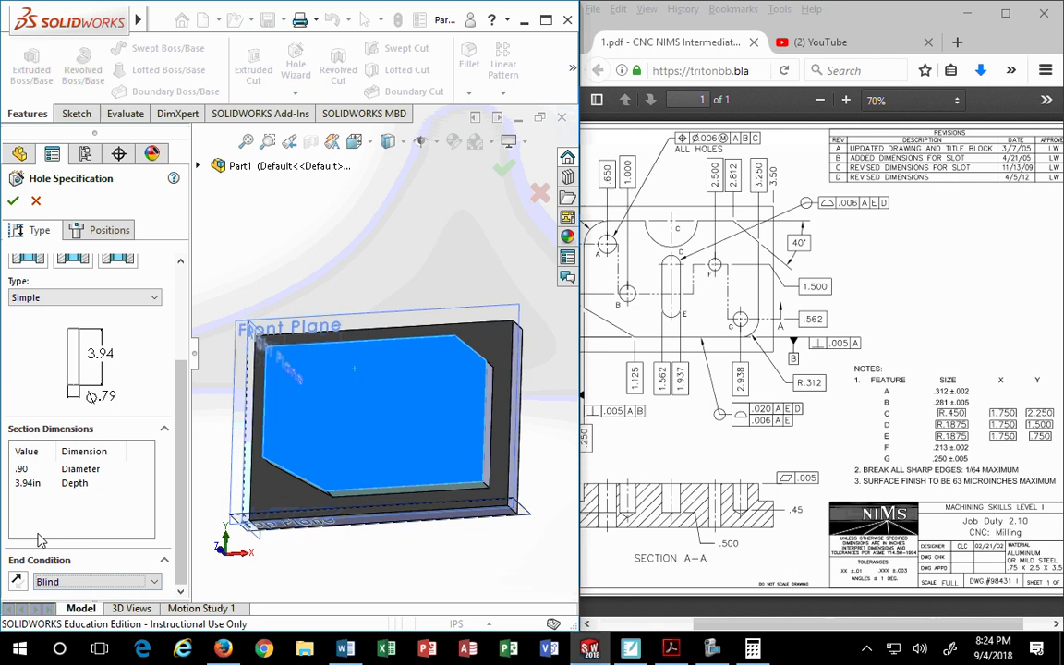
double_click(30, 483)
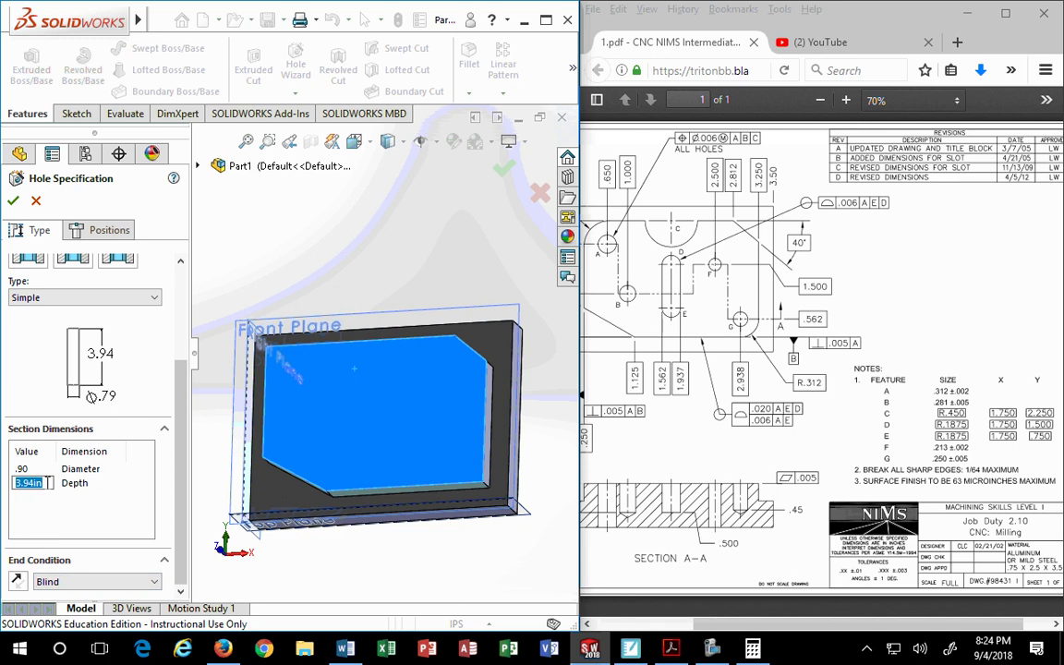
type(".300")
left_click(26, 469)
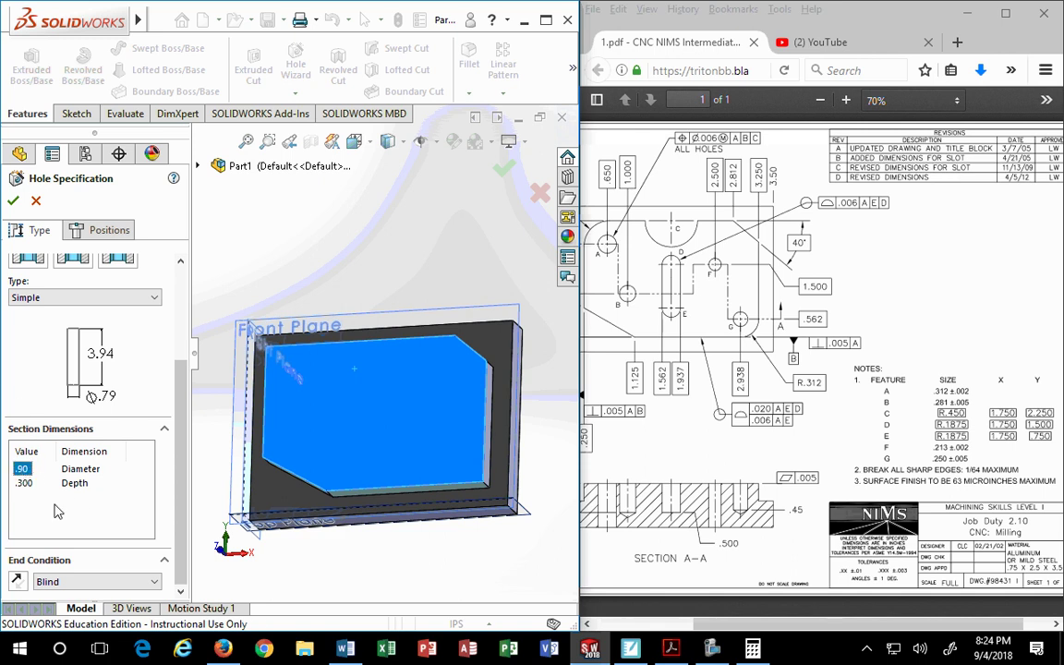
double_click(30, 470)
type(".45*2")
double_click(24, 483)
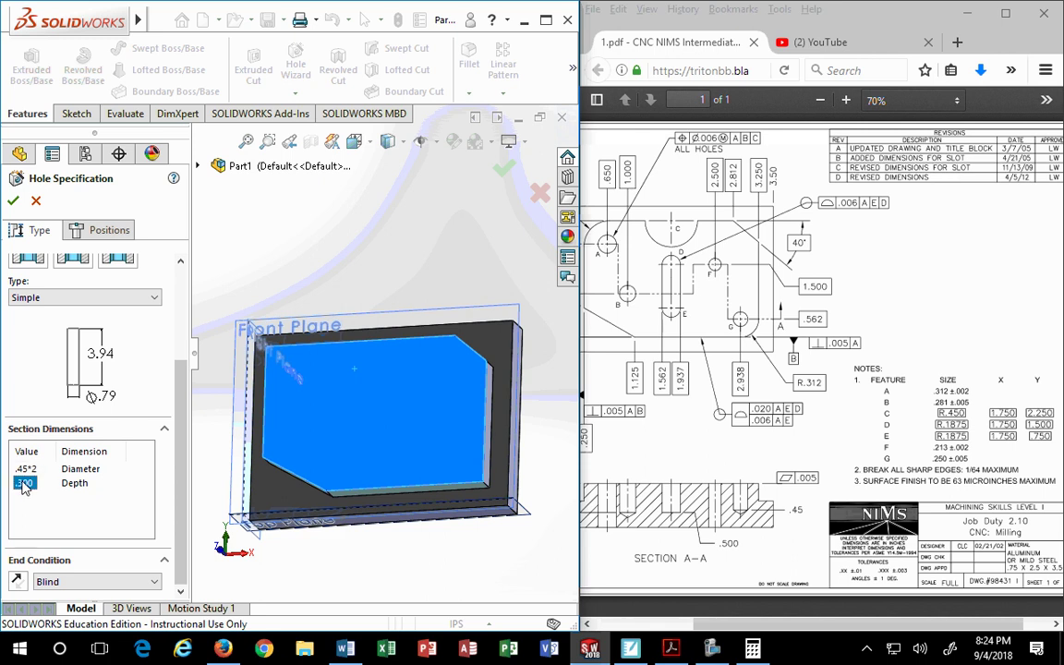
left_click(56, 523)
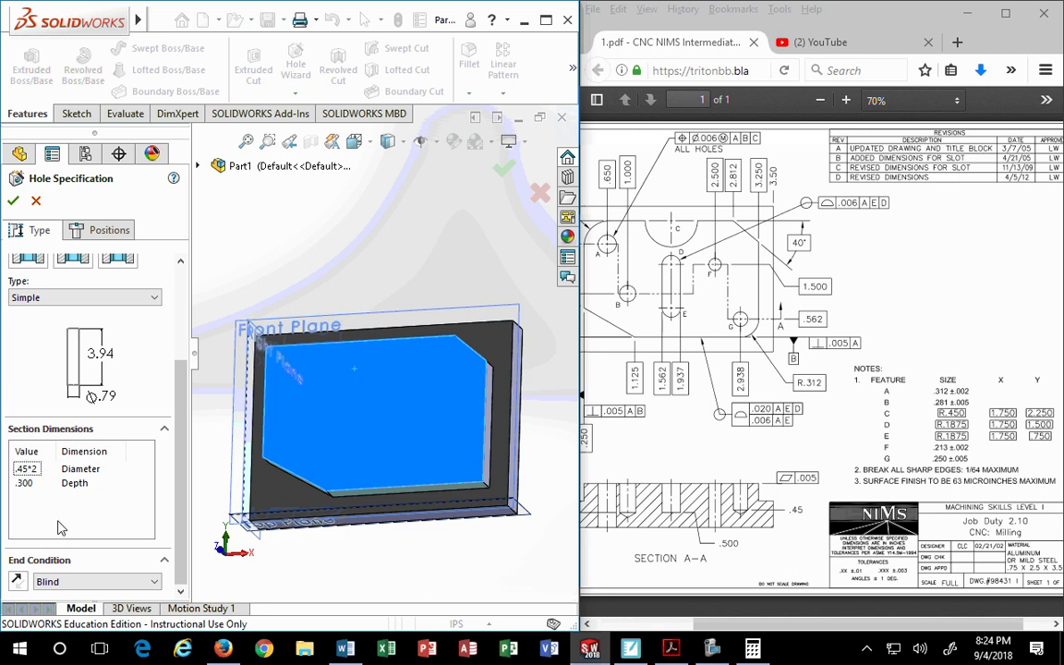
- Keep the Blind end condition and start re-entering the diameter as .45/2
left_click(79, 583)
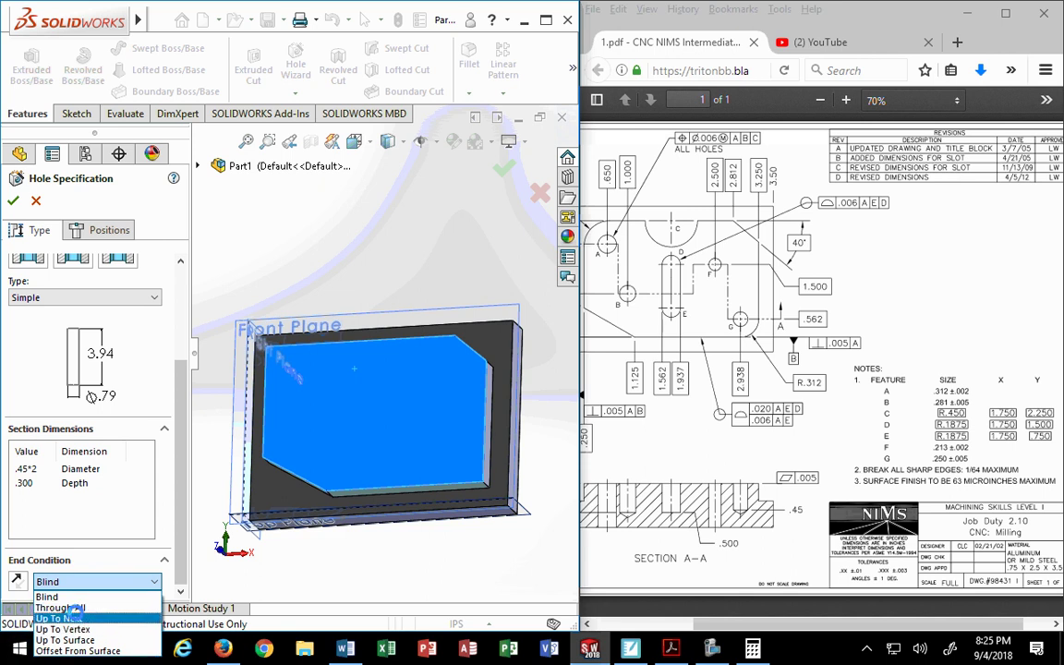
left_click(48, 596)
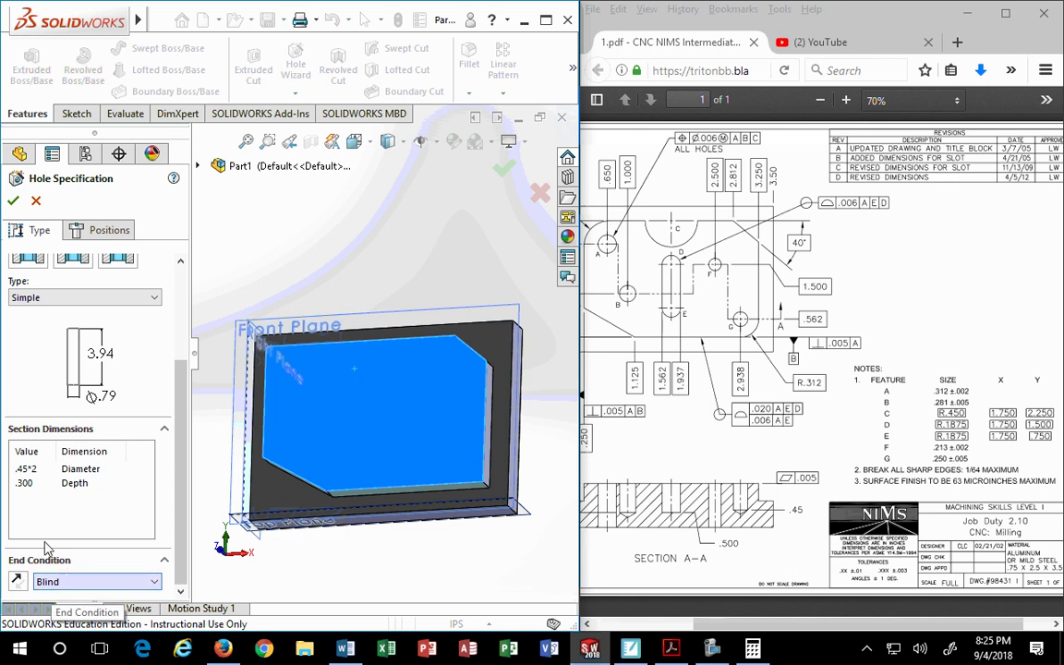
left_click(27, 470)
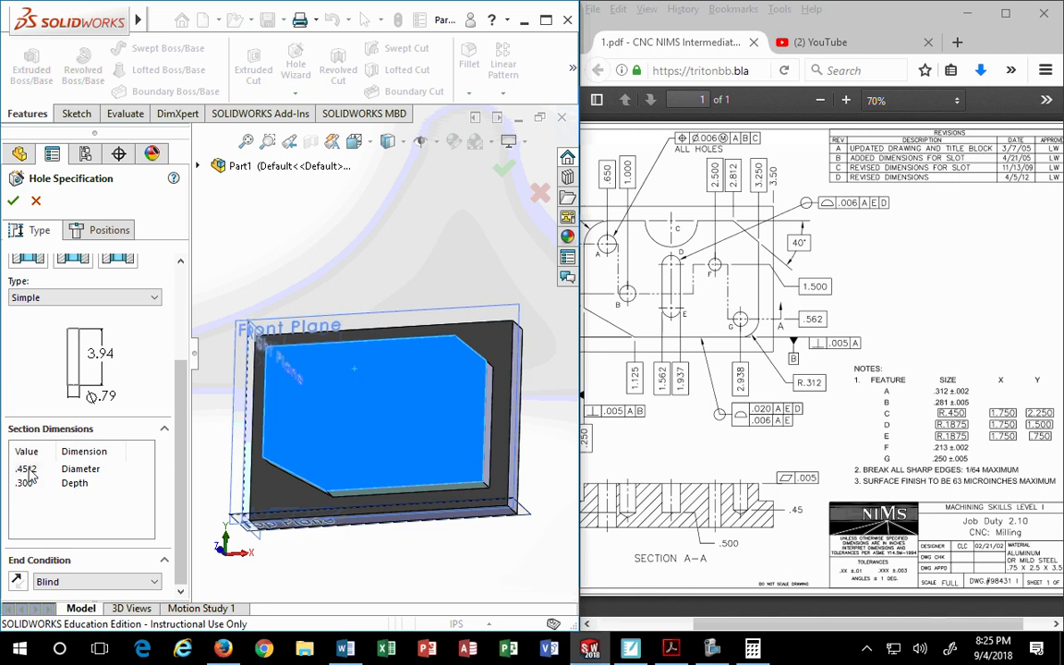
left_click(34, 469)
type(".45/")
- Put the hole centre on the pocket face's top edge, viewed face-on from the front
left_click(109, 230)
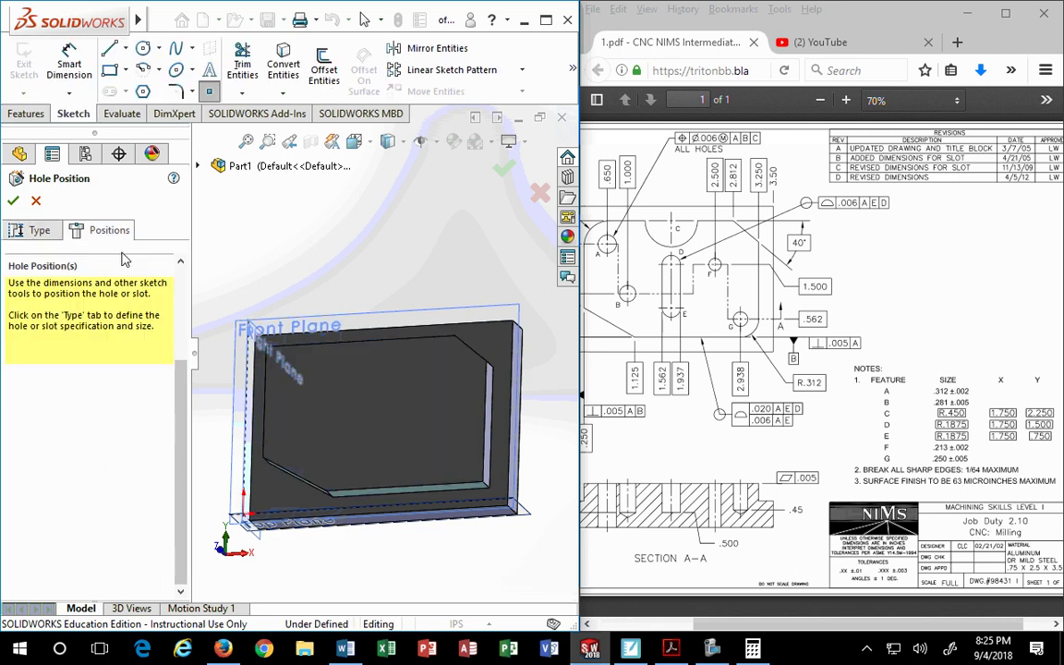
left_click(300, 403)
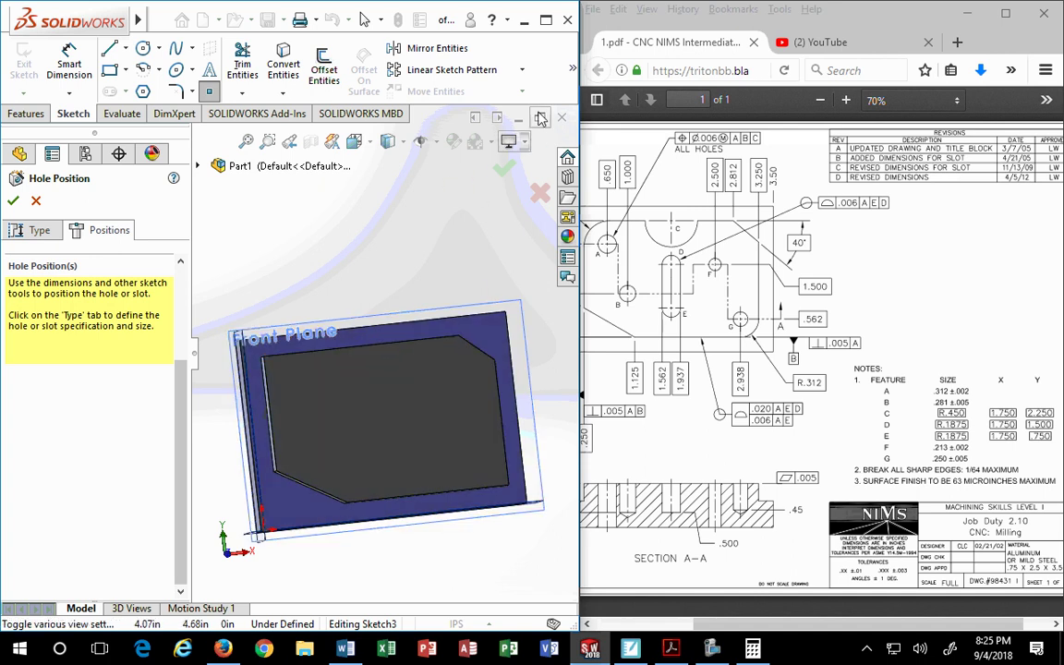
left_click(354, 141)
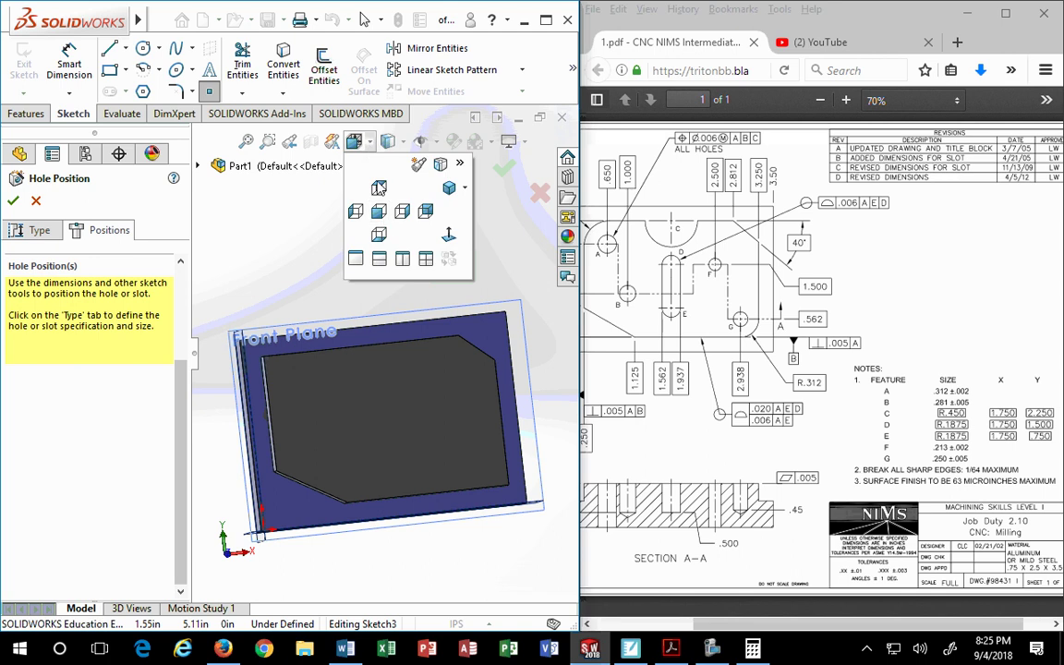
left_click(448, 234)
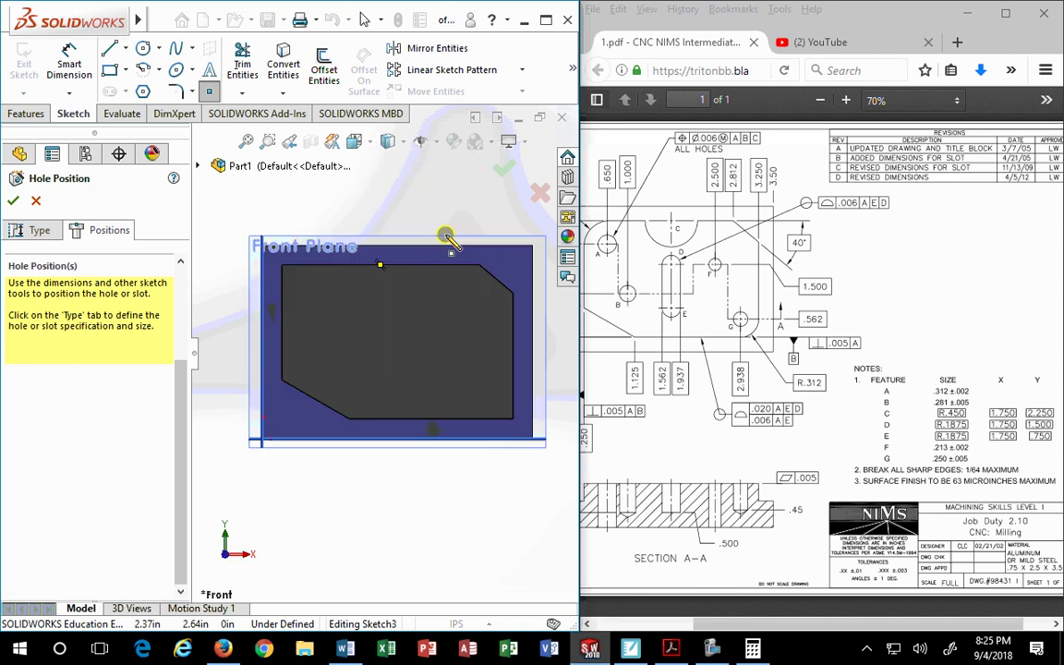
left_click(409, 265)
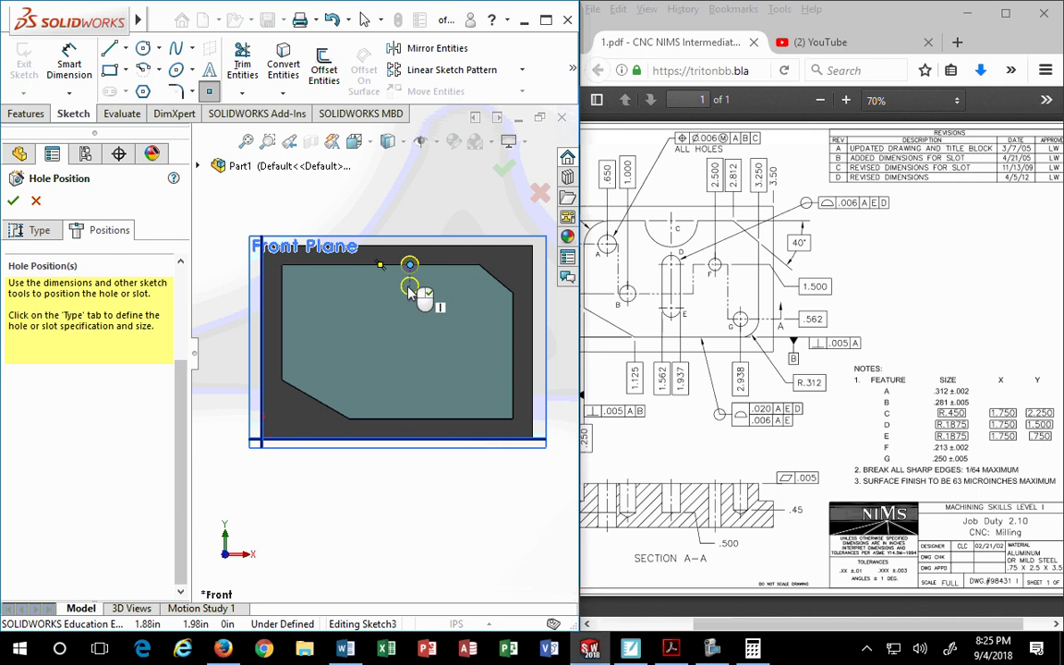
middle_click_drag(421, 284, 411, 335, "ctrl")
scroll(366, 270, "down", 2)
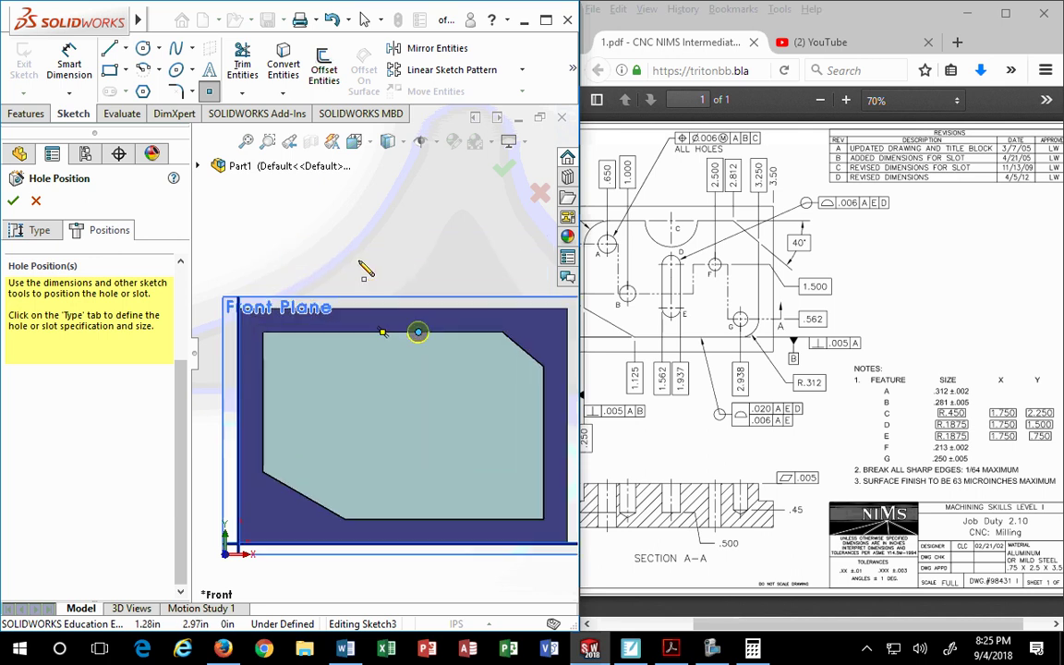
scroll(366, 269, "down", 2)
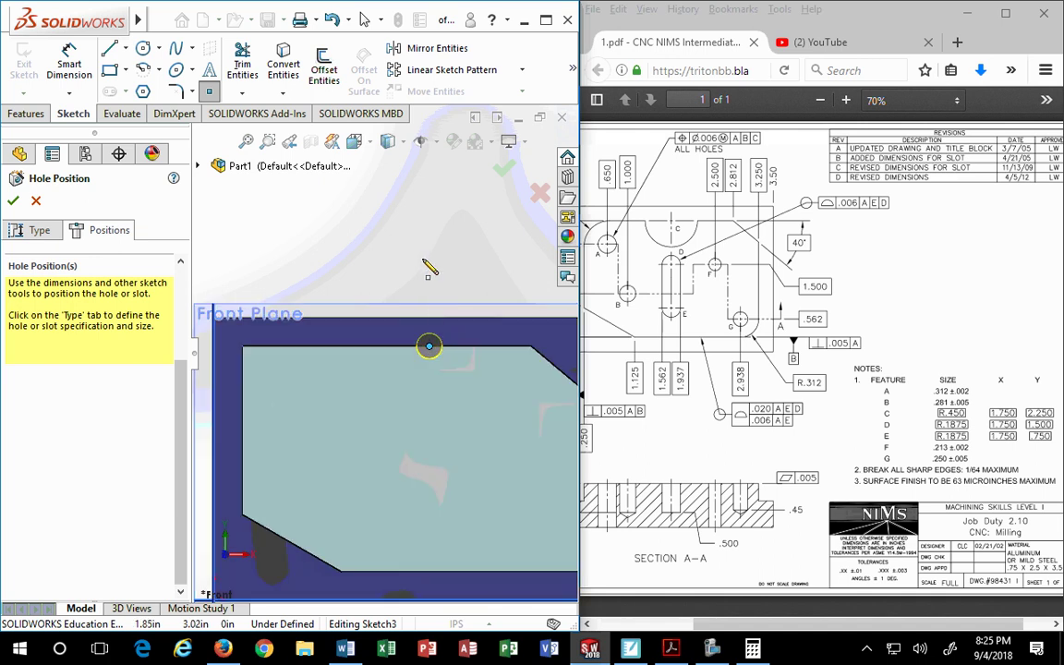
- Dimension the hole point 1.75 from the block's left edge
left_click(71, 60)
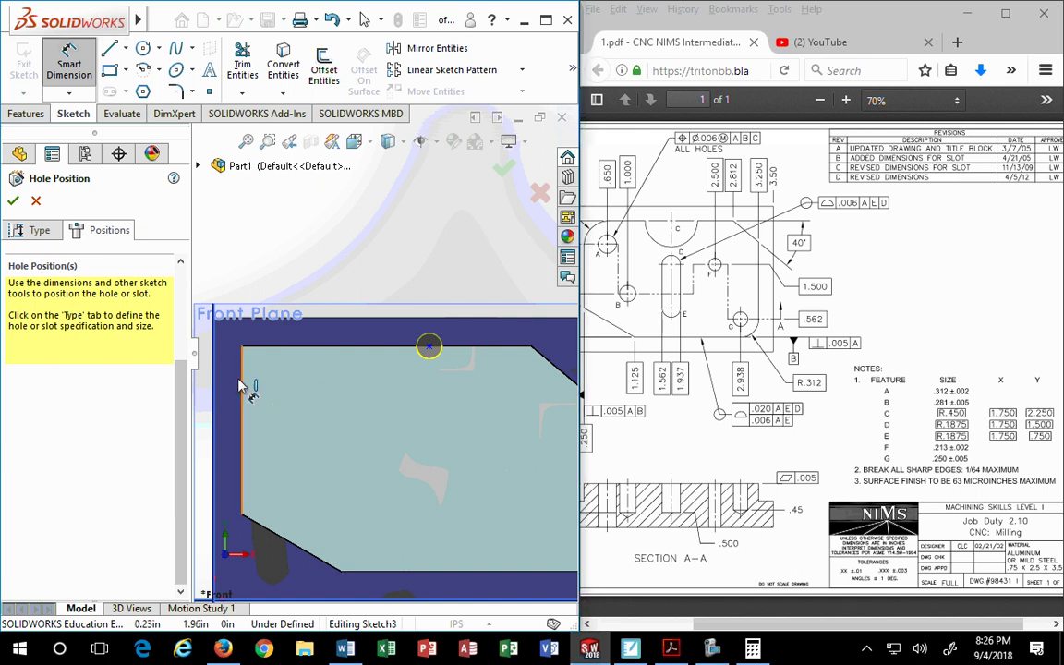
left_click(209, 382)
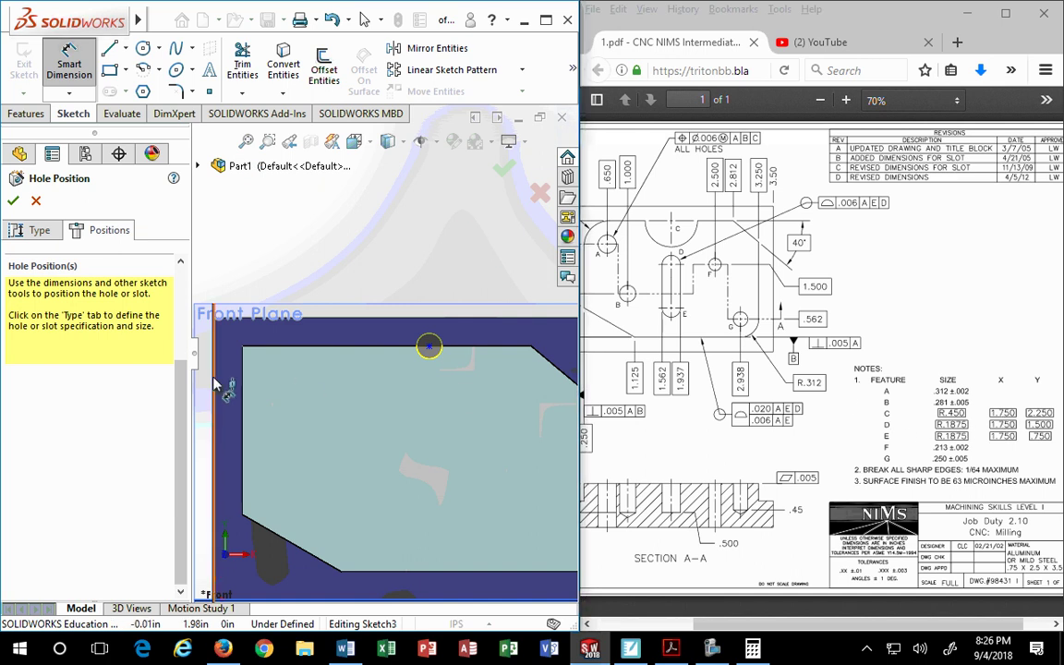
left_click(427, 344)
left_click(370, 267)
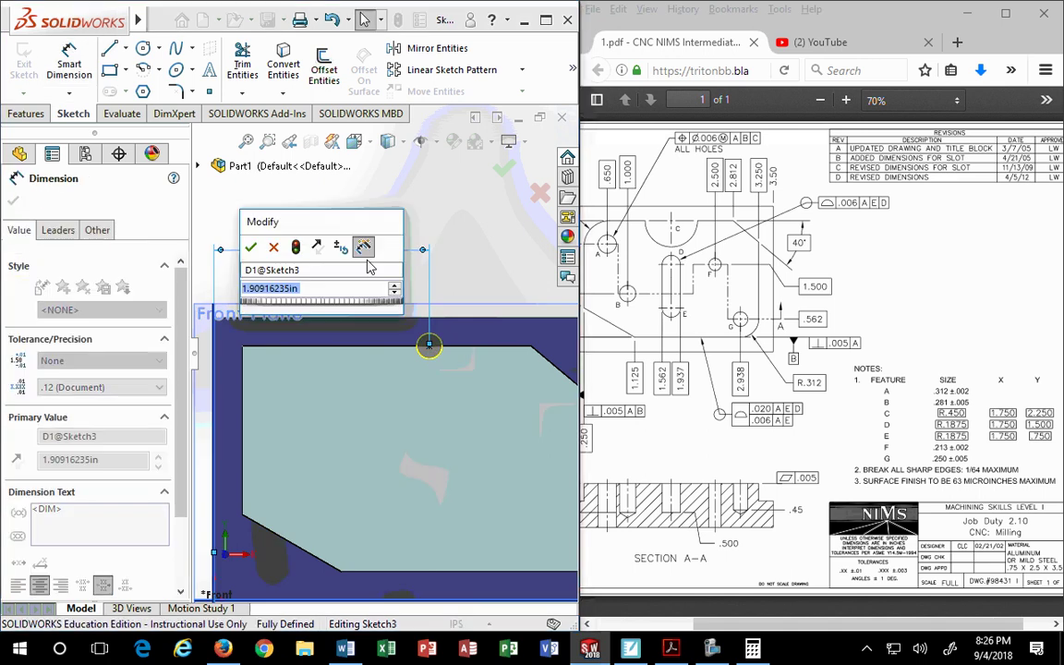
type("1.75")
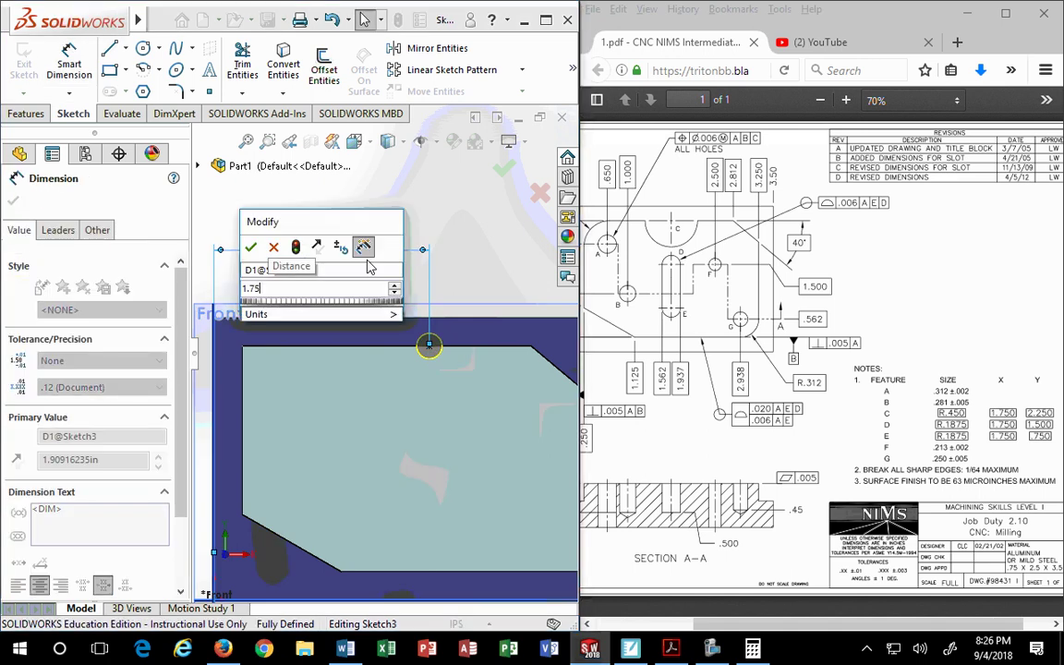
left_click(251, 249)
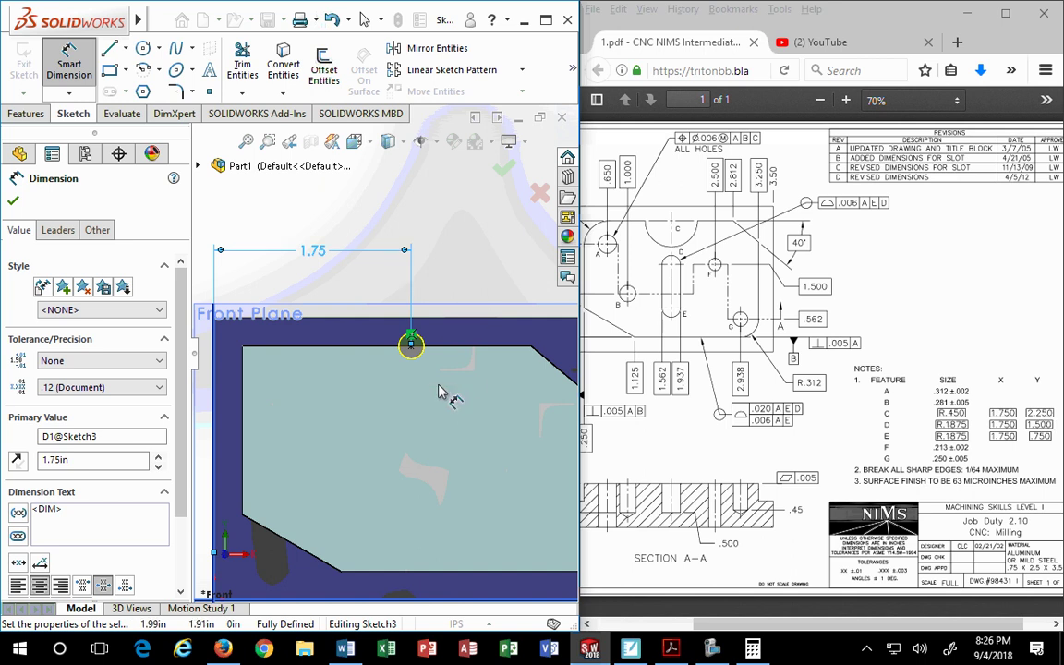
scroll(440, 391, "up", 2)
scroll(316, 372, "down", 1)
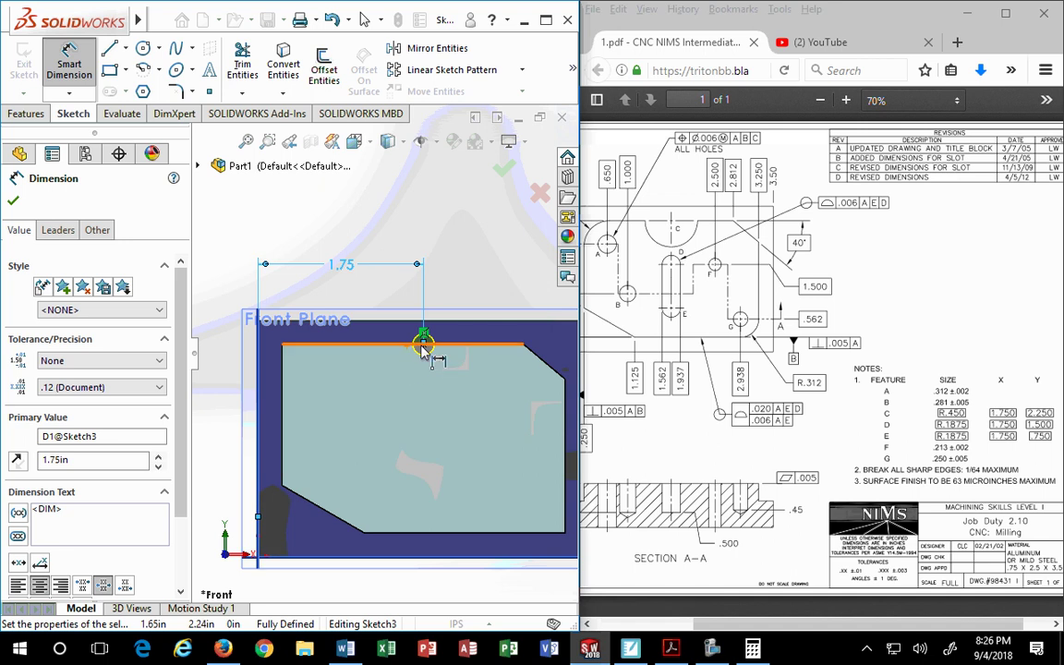
- Add a driven 2.25 vertical dimension from the bottom edge, placed left of the part
left_click(65, 87)
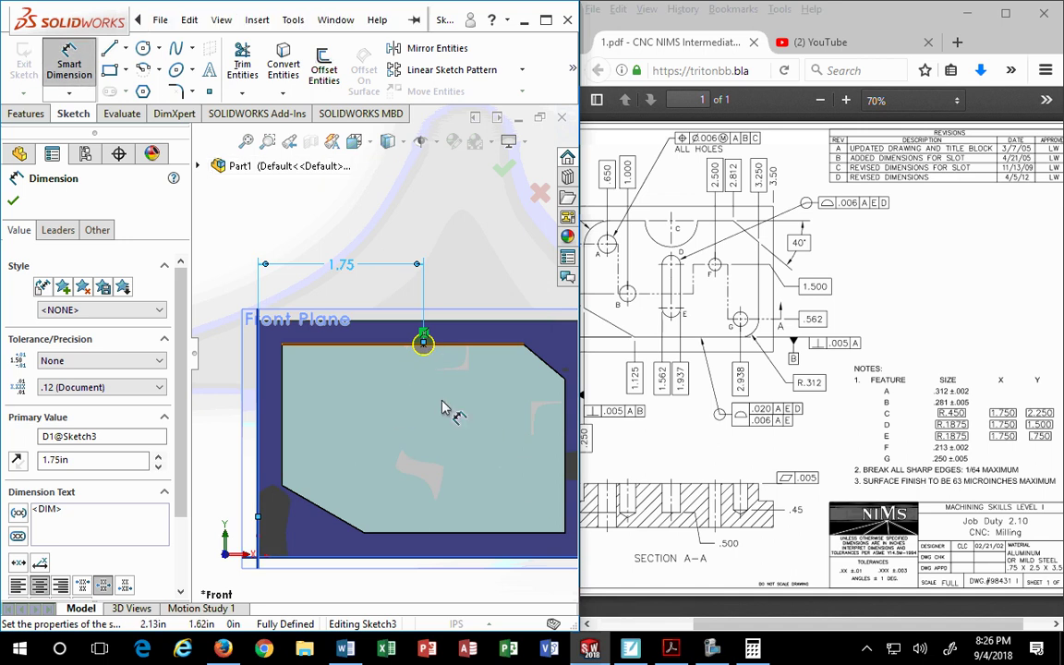
left_click(311, 558)
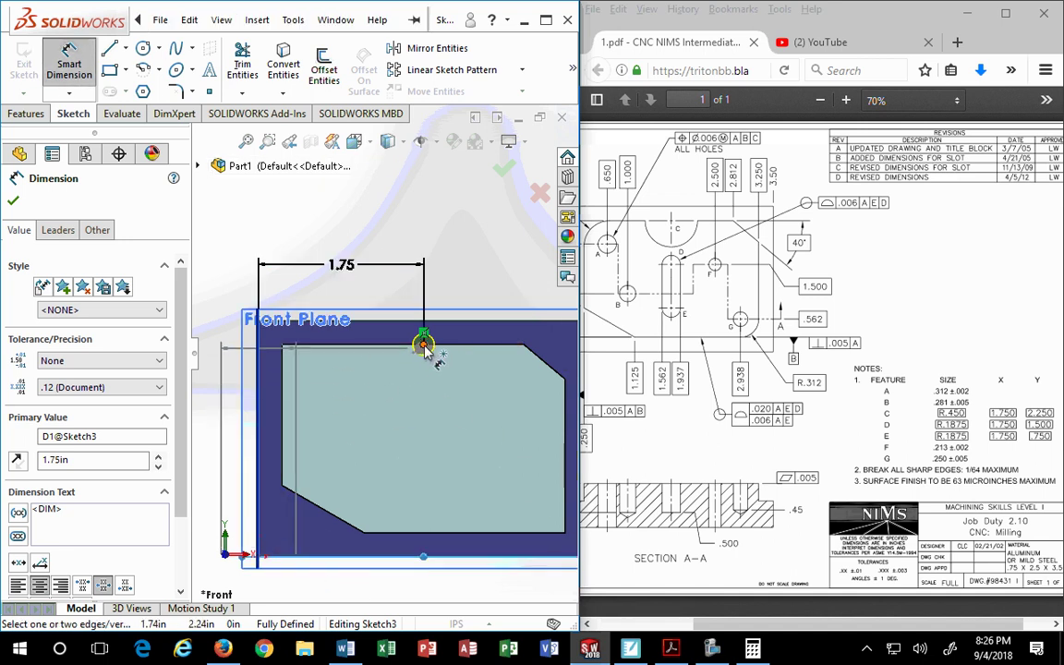
left_click(423, 344)
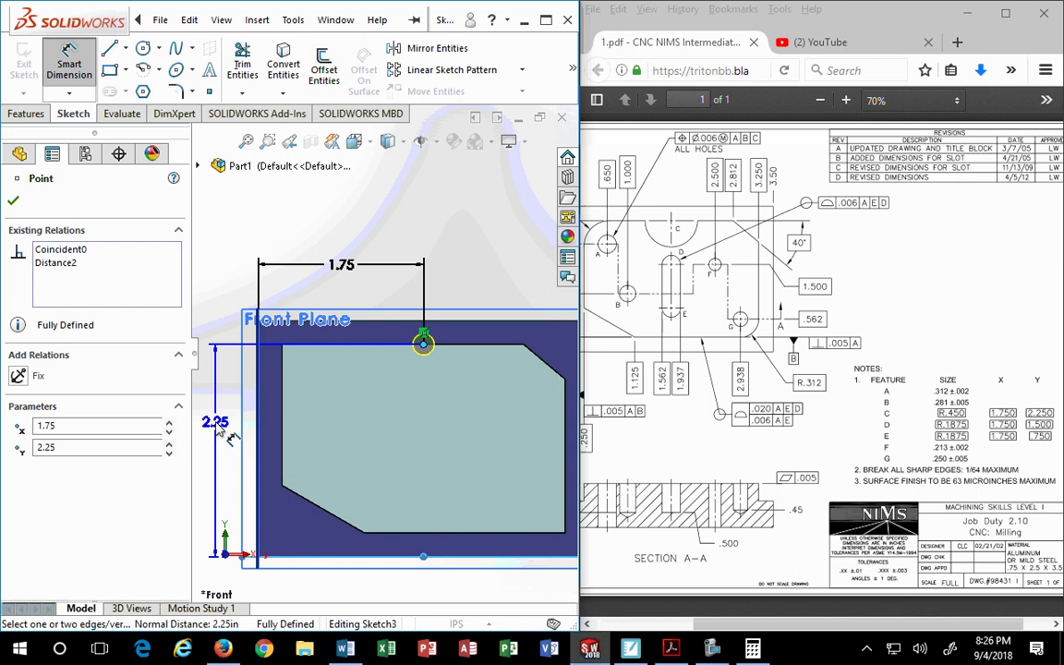
left_click(214, 421)
left_click_drag(399, 261, 376, 194)
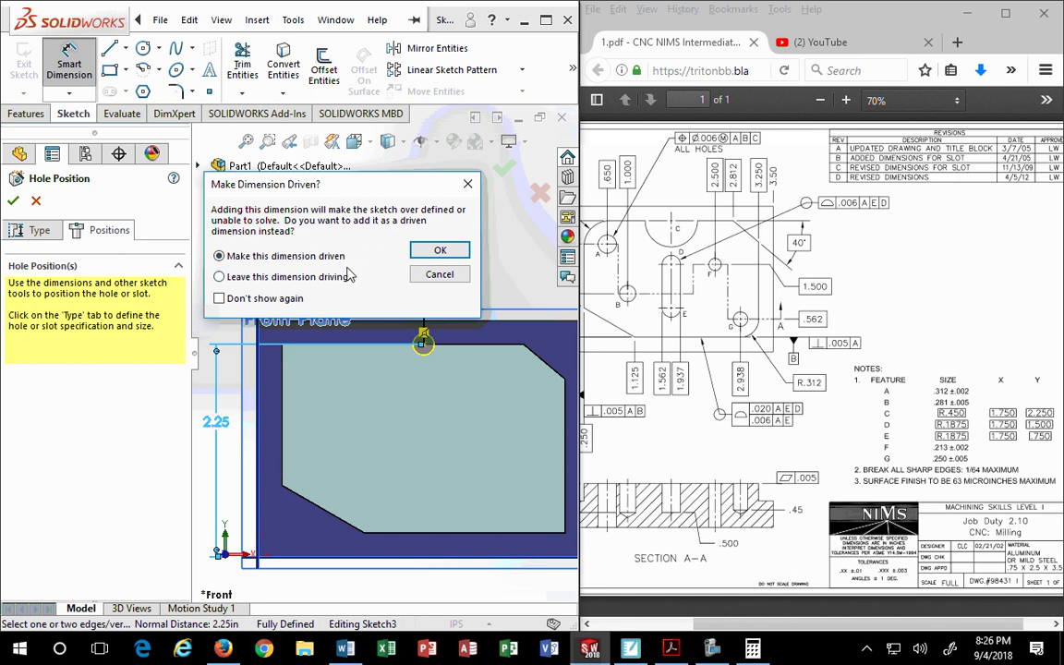
left_click(440, 250)
key("shift+z")
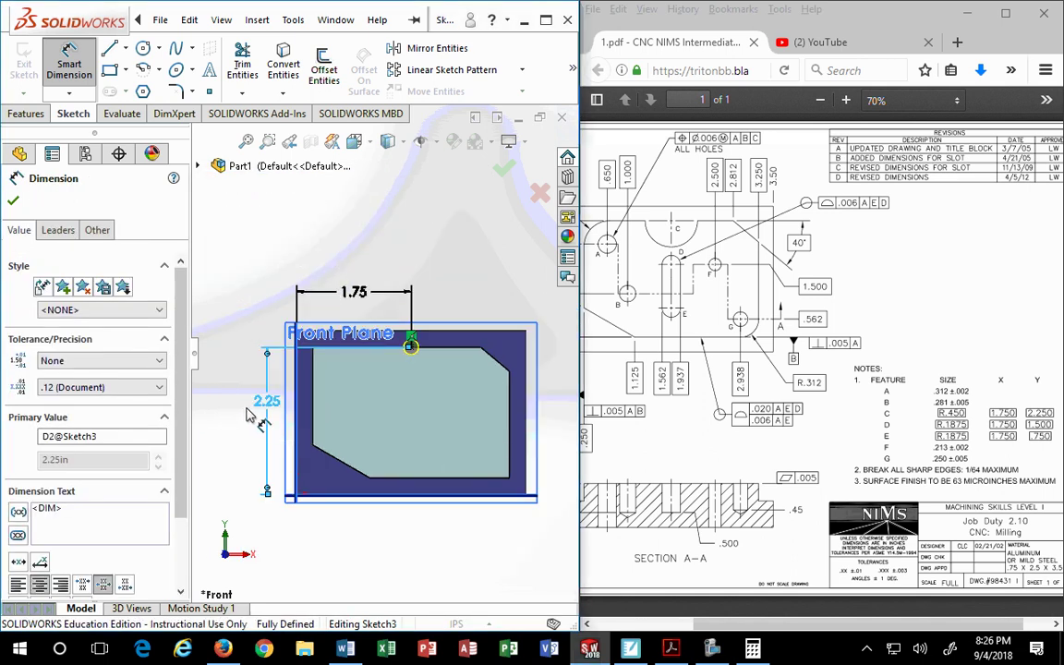
left_click(238, 416)
scroll(232, 416, "down", 2)
left_click_drag(286, 403, 246, 412)
left_click(261, 411)
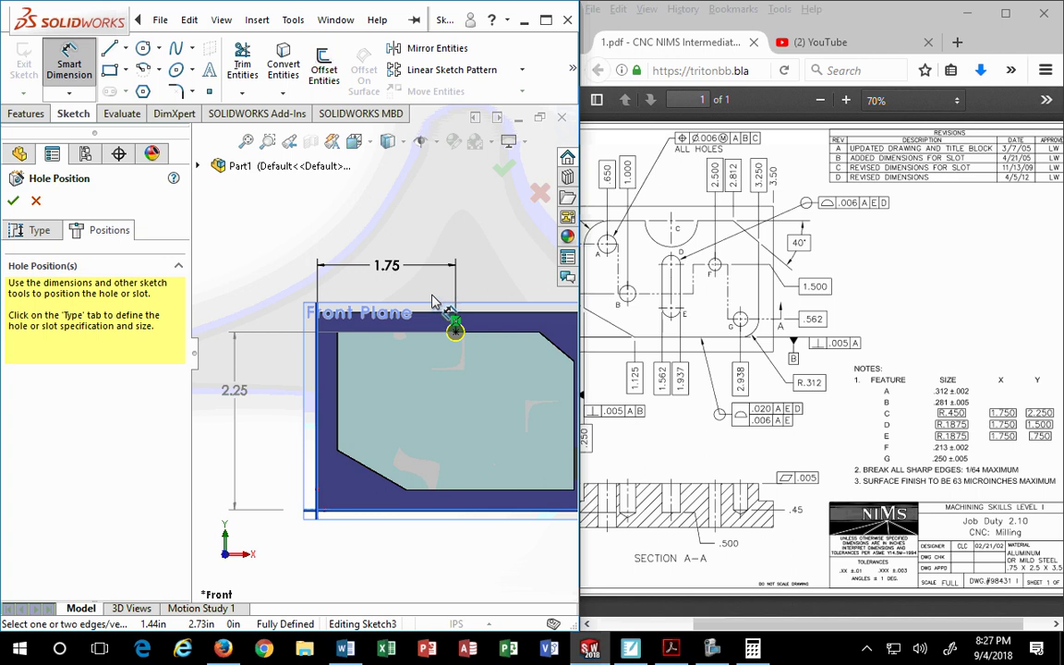
- Stop dimensioning and finish the Hole1 feature
key("Escape")
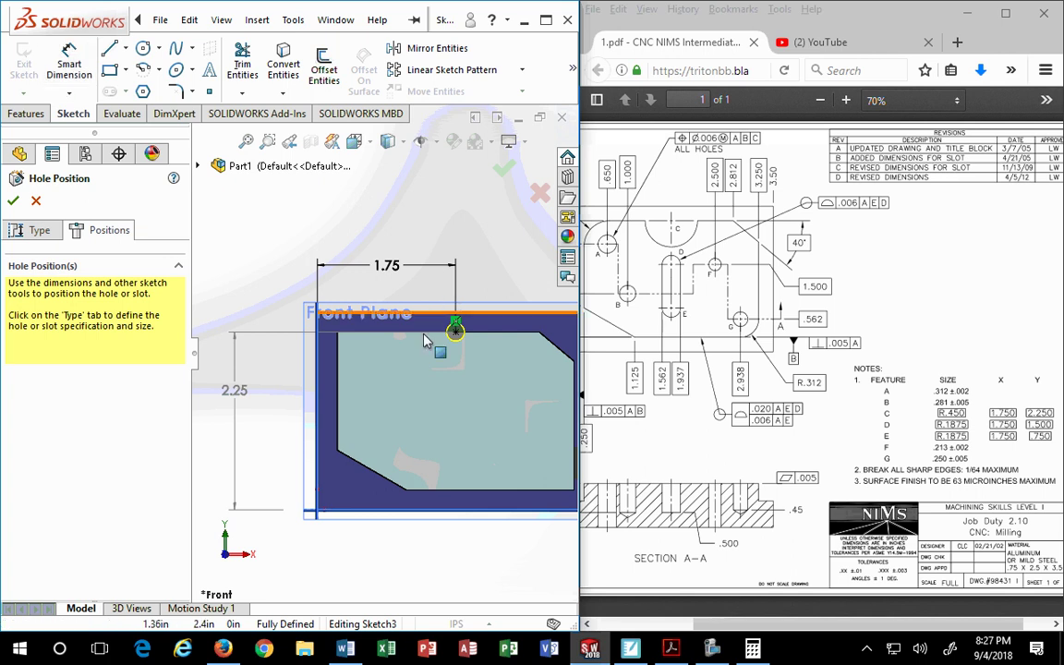
left_click(229, 428)
key("Escape")
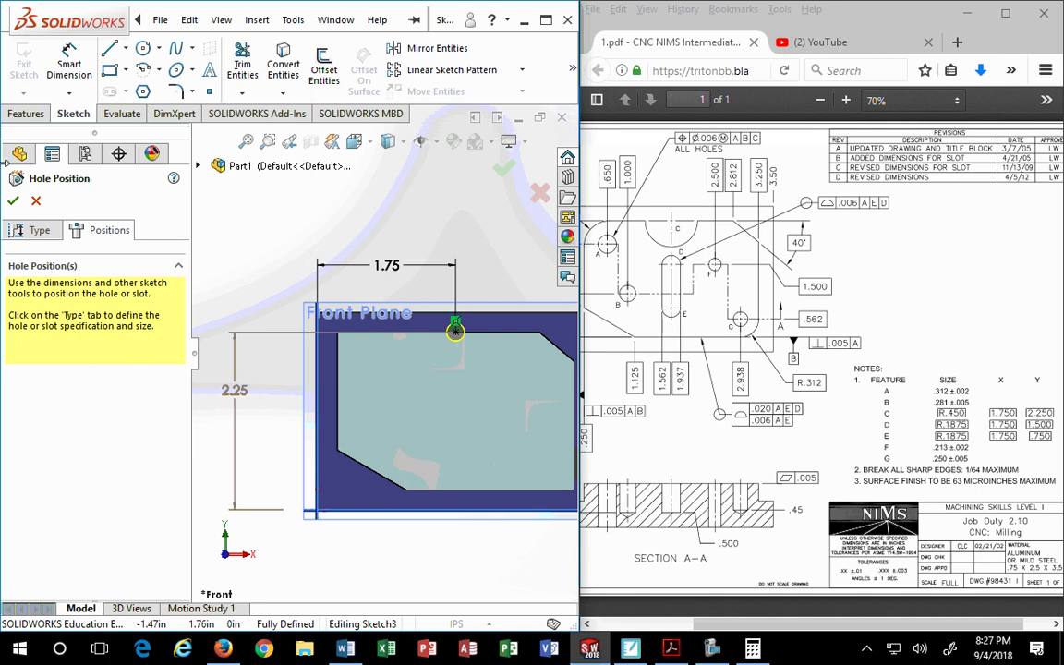
left_click(13, 200)
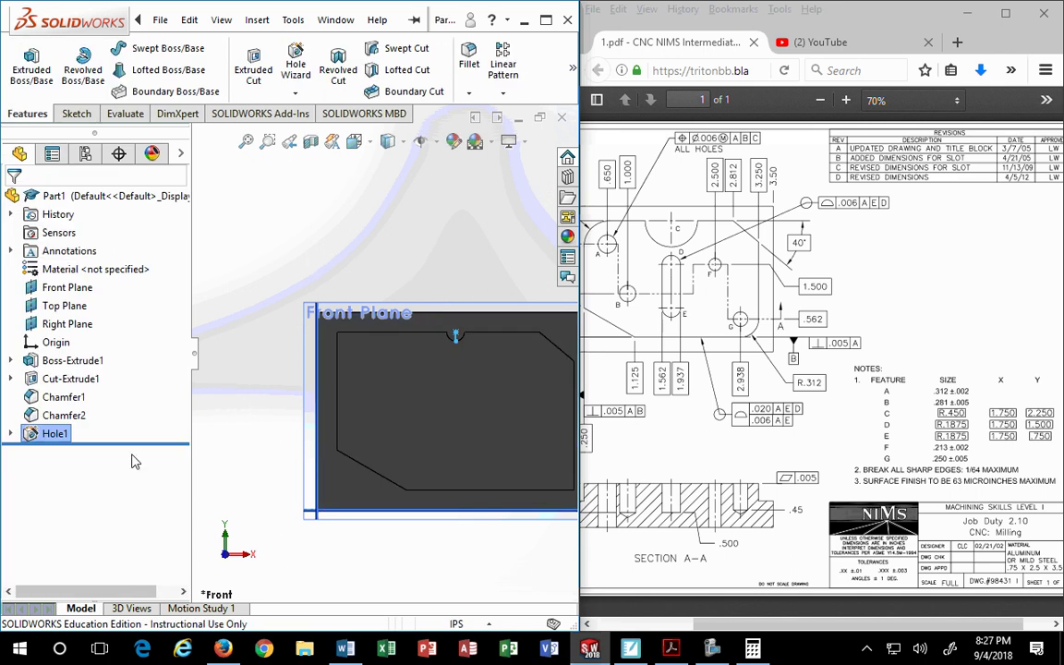
- Edit Hole1's position and delete the 2.25 vertical dimension, keeping only 1.75
right_click(37, 433)
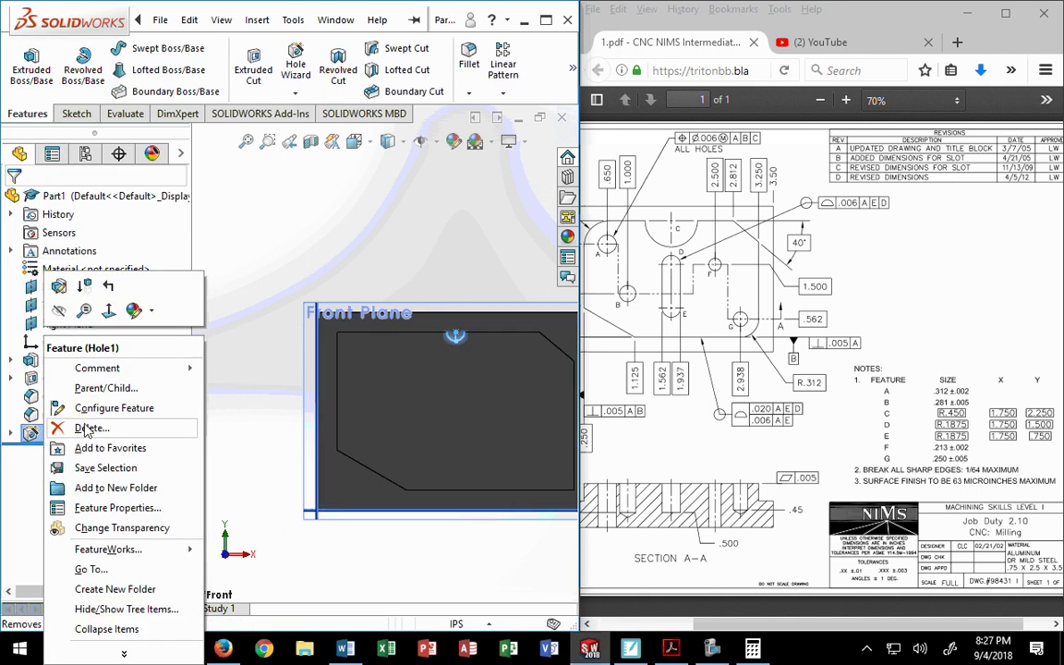
left_click(58, 286)
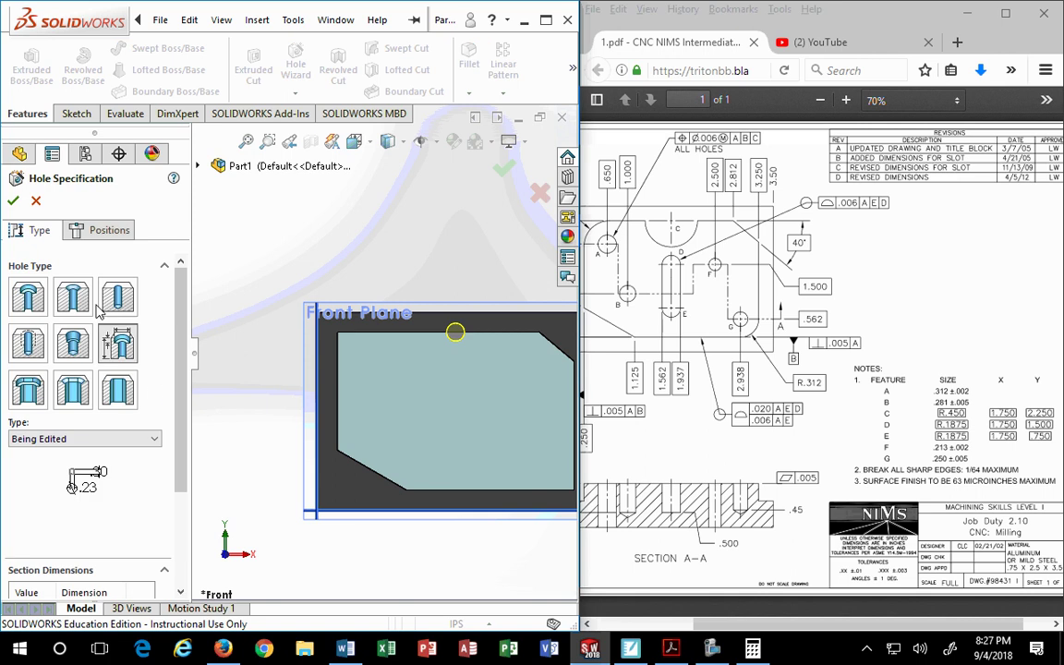
left_click(102, 230)
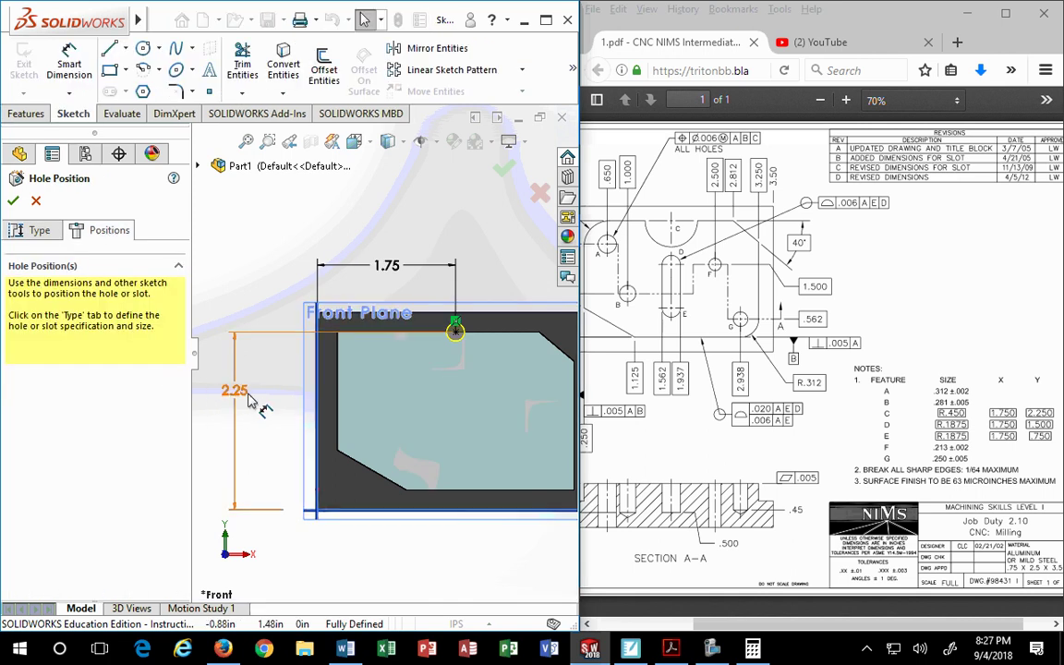
left_click(235, 461)
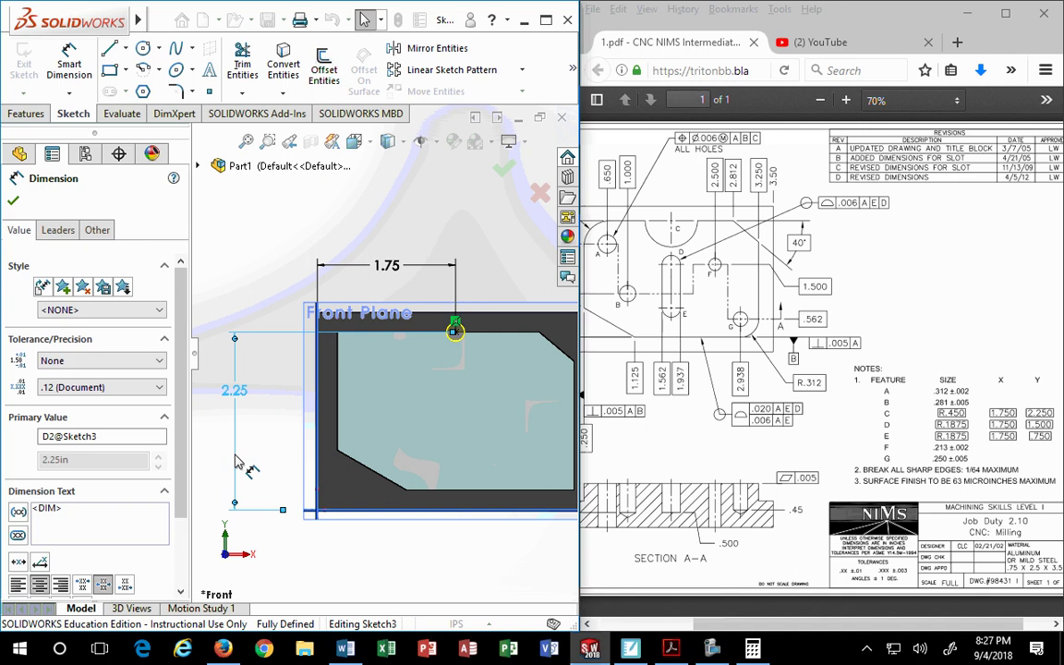
key("Delete")
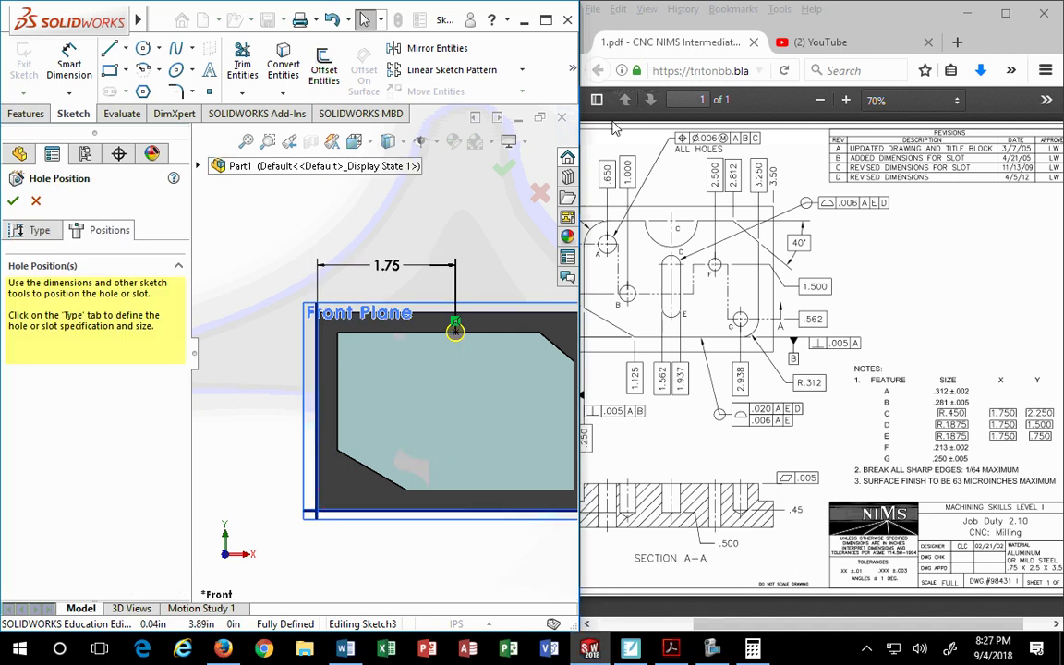
left_click(503, 174)
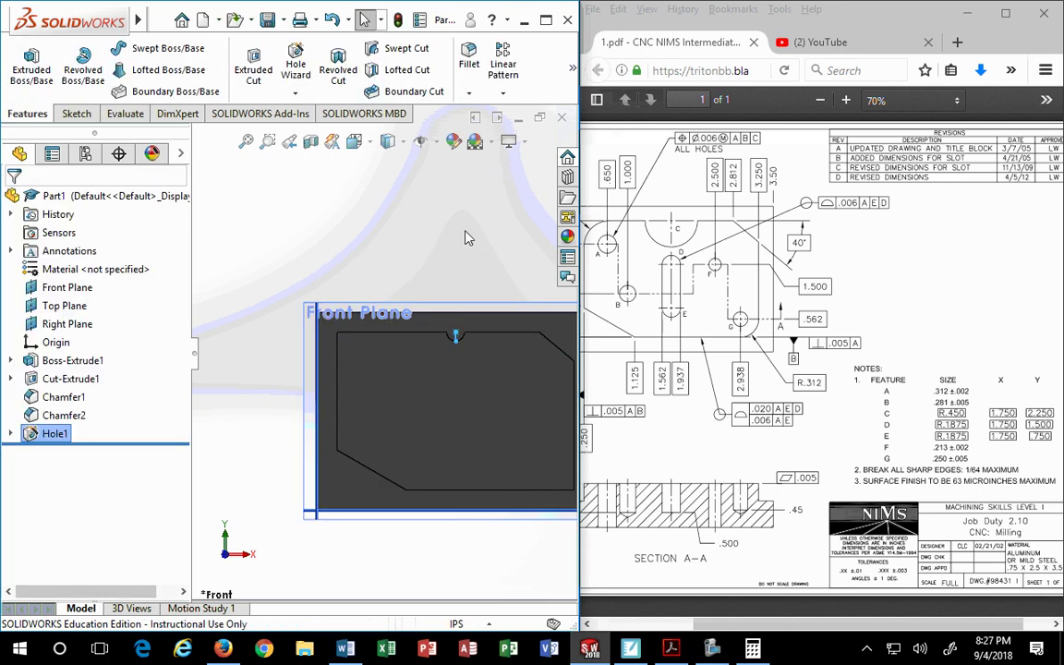
- Edit Hole1, set its diameter to .45*2 (0.90 in), and apply it
scroll(453, 280, "up", 2)
scroll(419, 357, "down", 3)
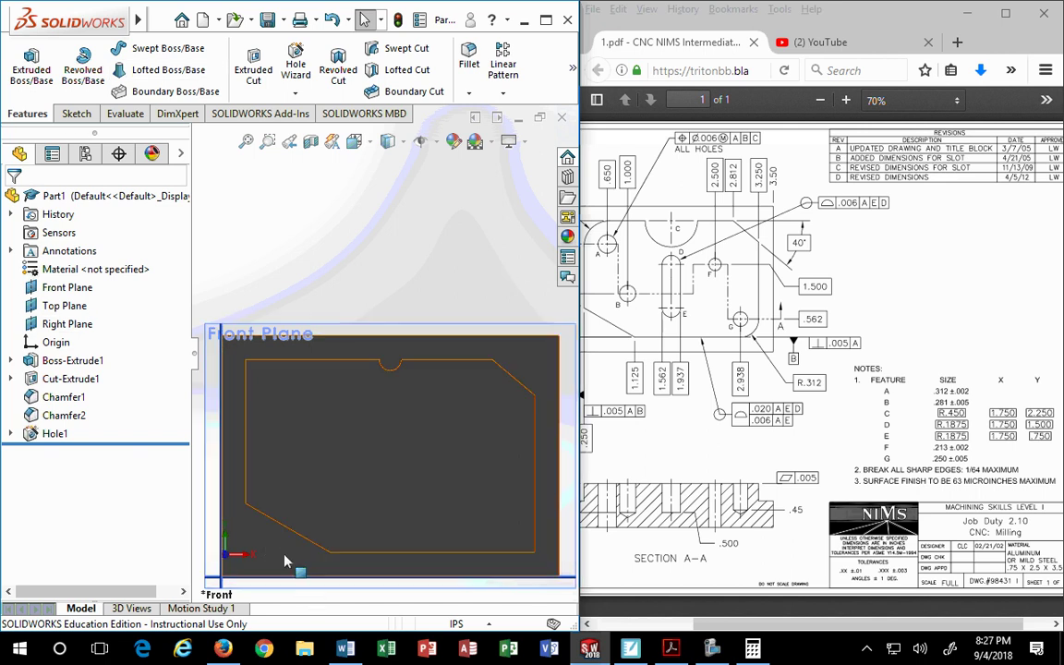
left_click(53, 434)
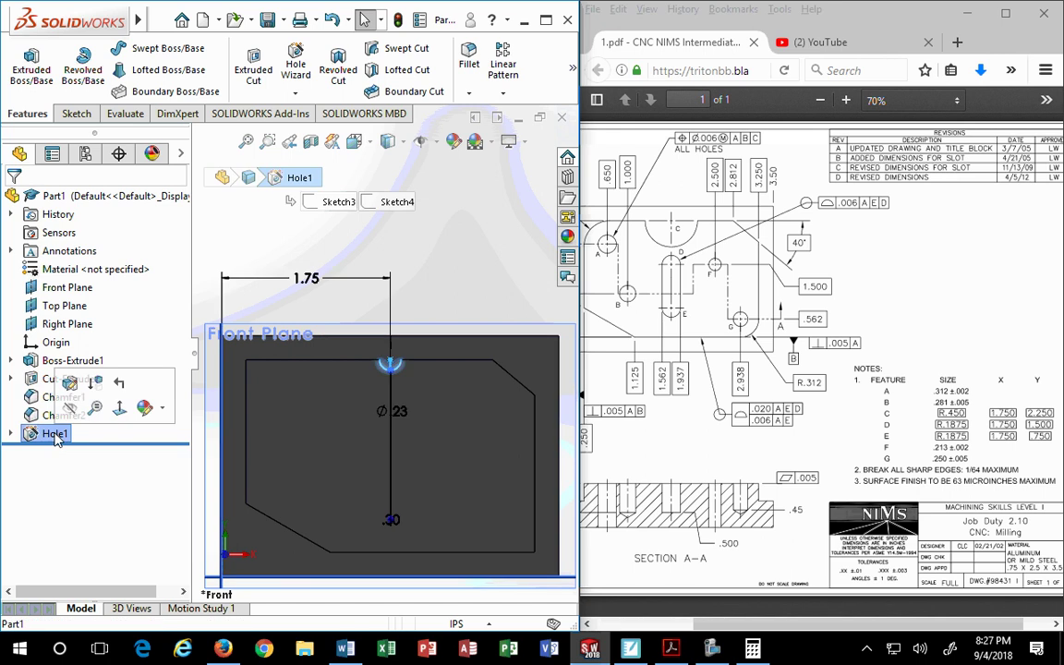
left_click(69, 383)
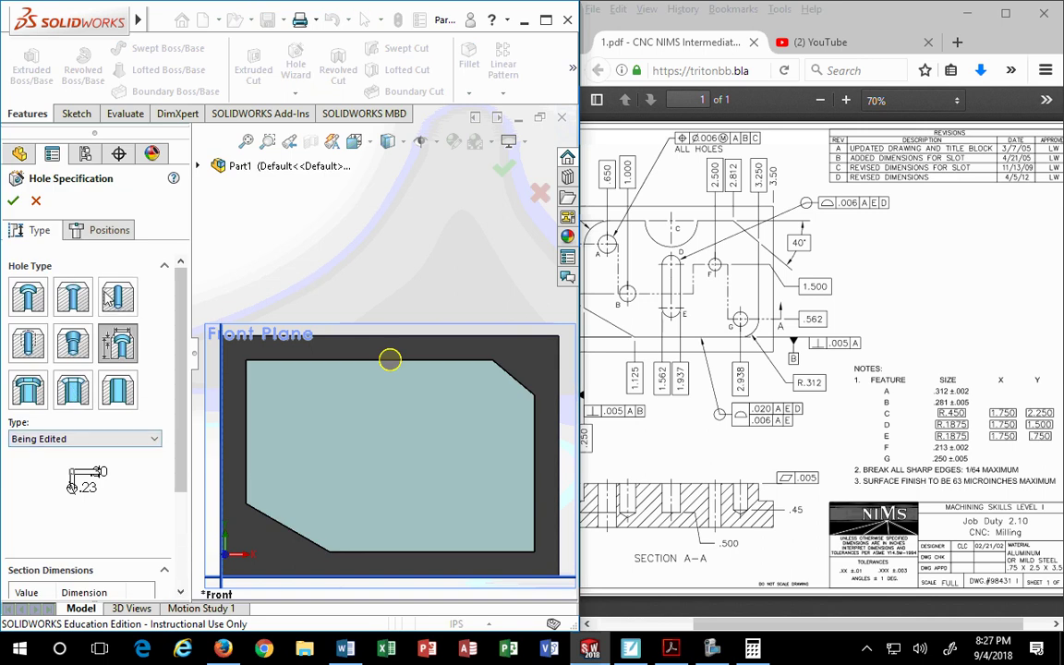
left_click(104, 235)
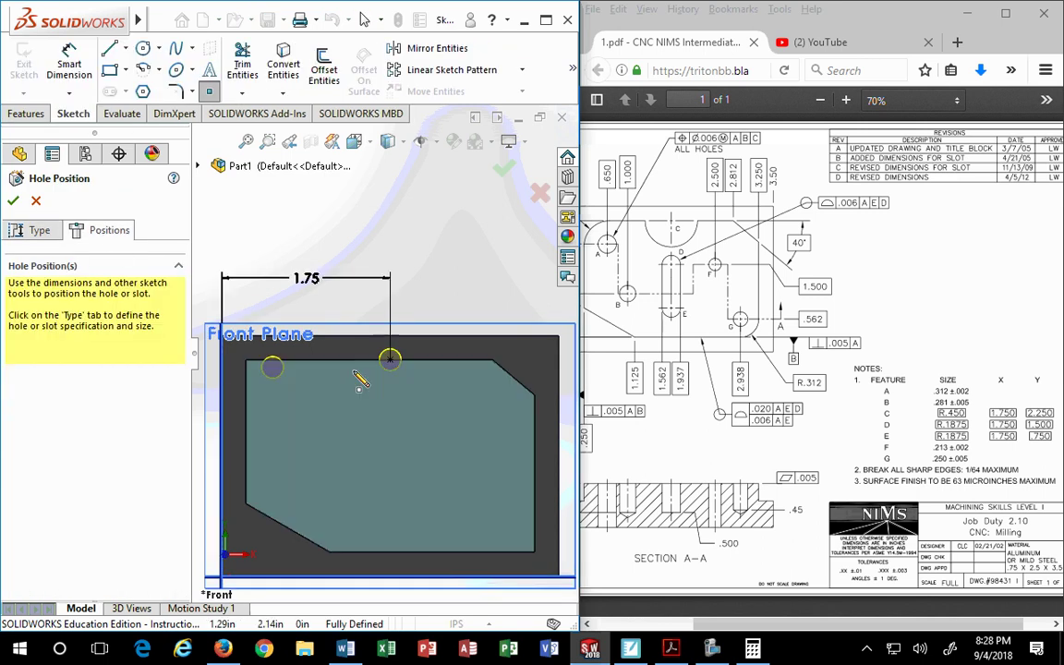
scroll(389, 358, "up", 1)
left_click(37, 230)
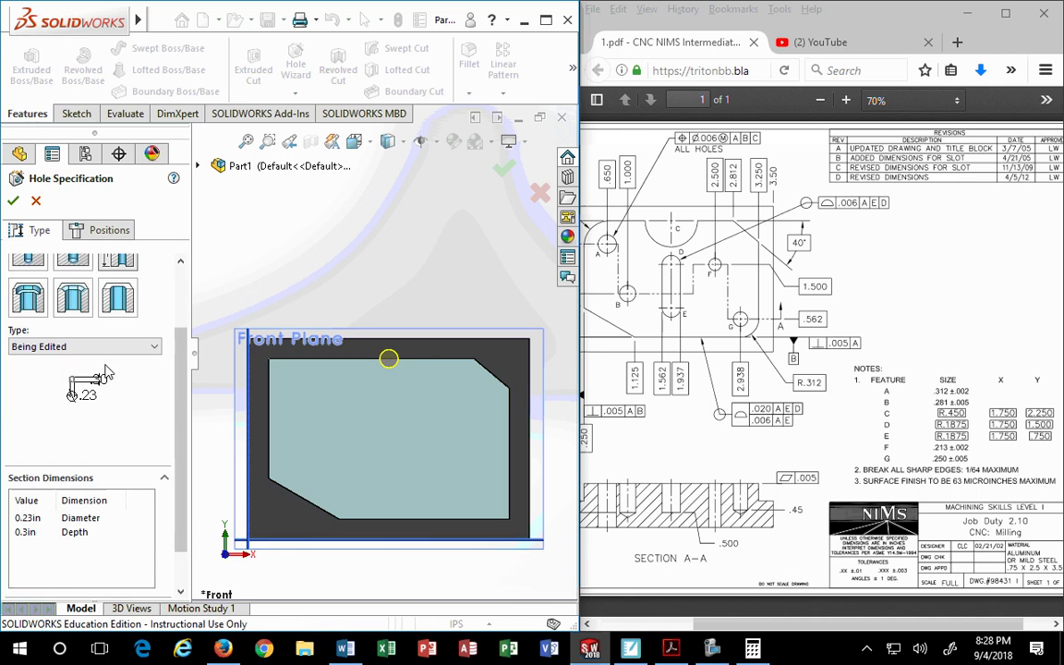
double_click(29, 470)
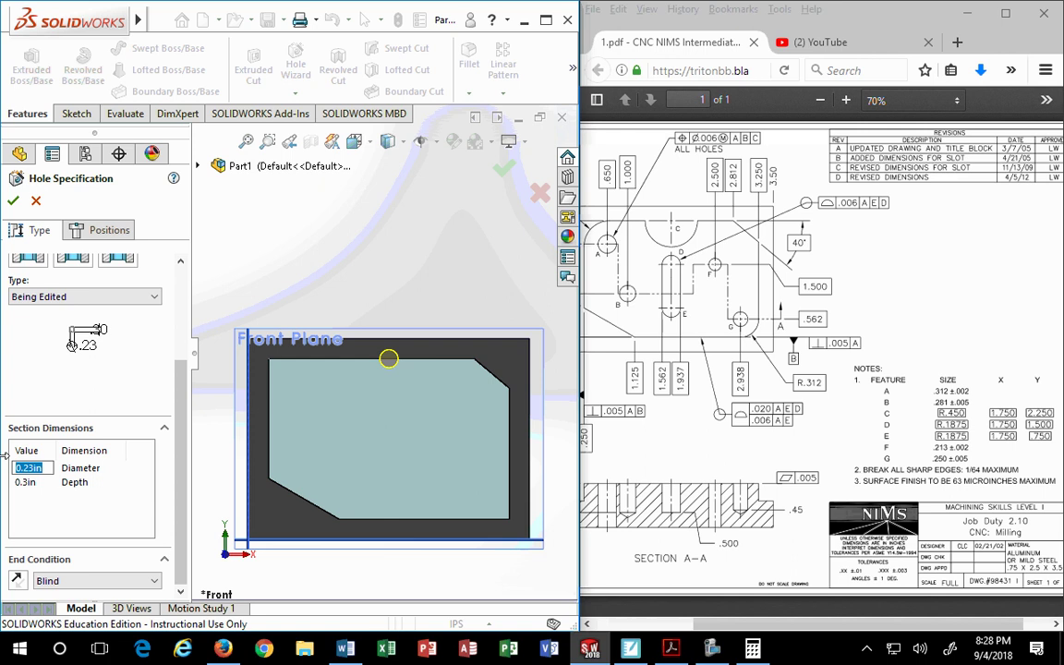
type(".45*2")
left_click(388, 359)
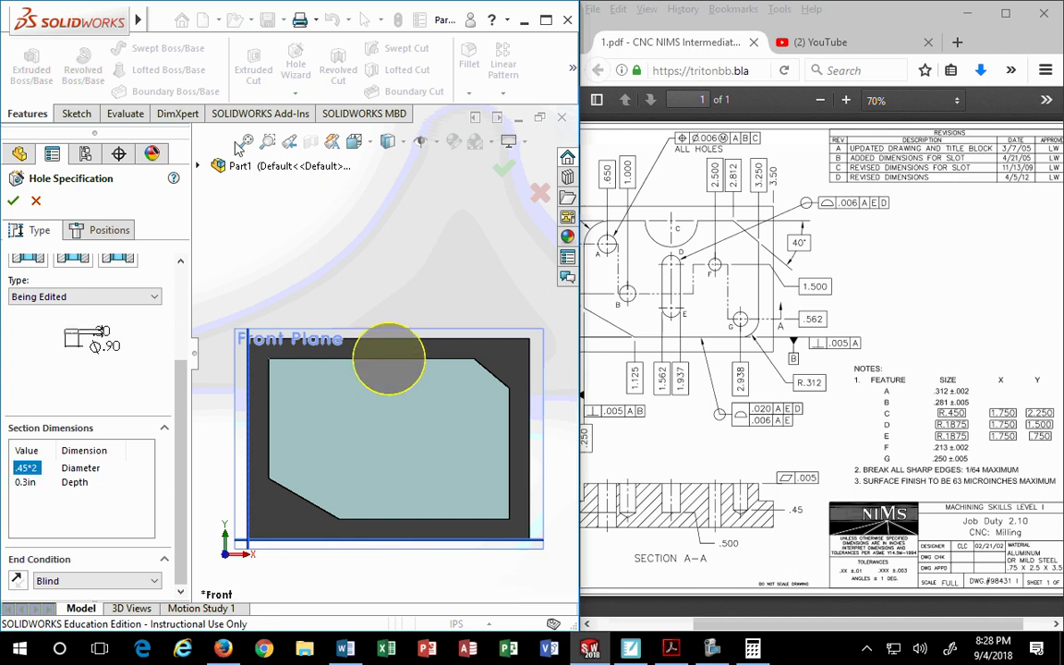
left_click(504, 169)
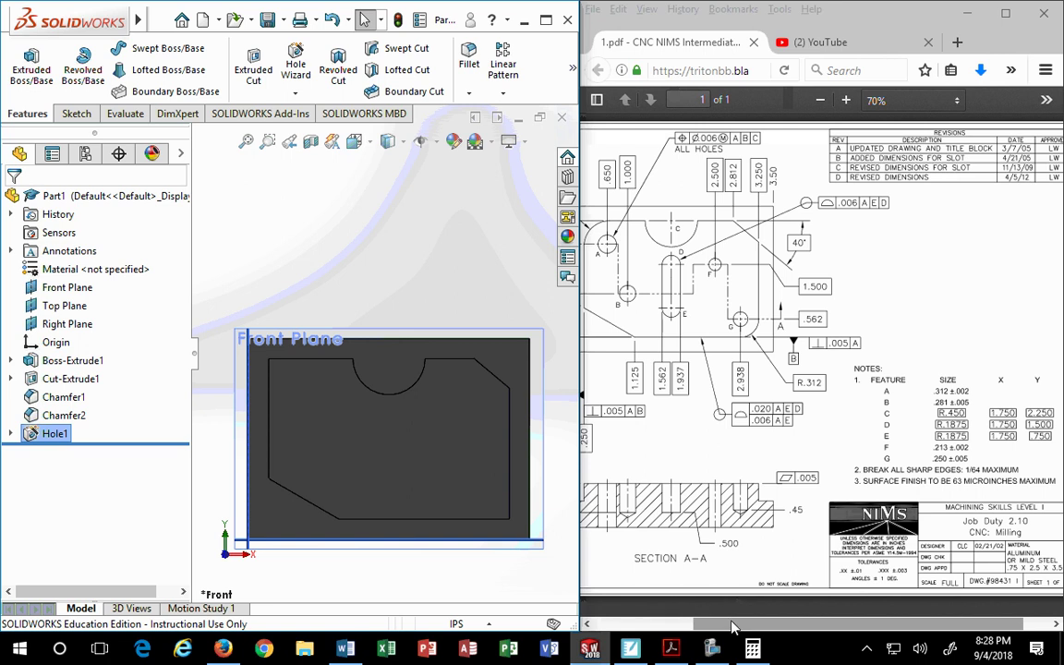
- Check the slot dimensions on the NIMS drawing, then select the block's front face
left_click_drag(728, 625, 659, 632)
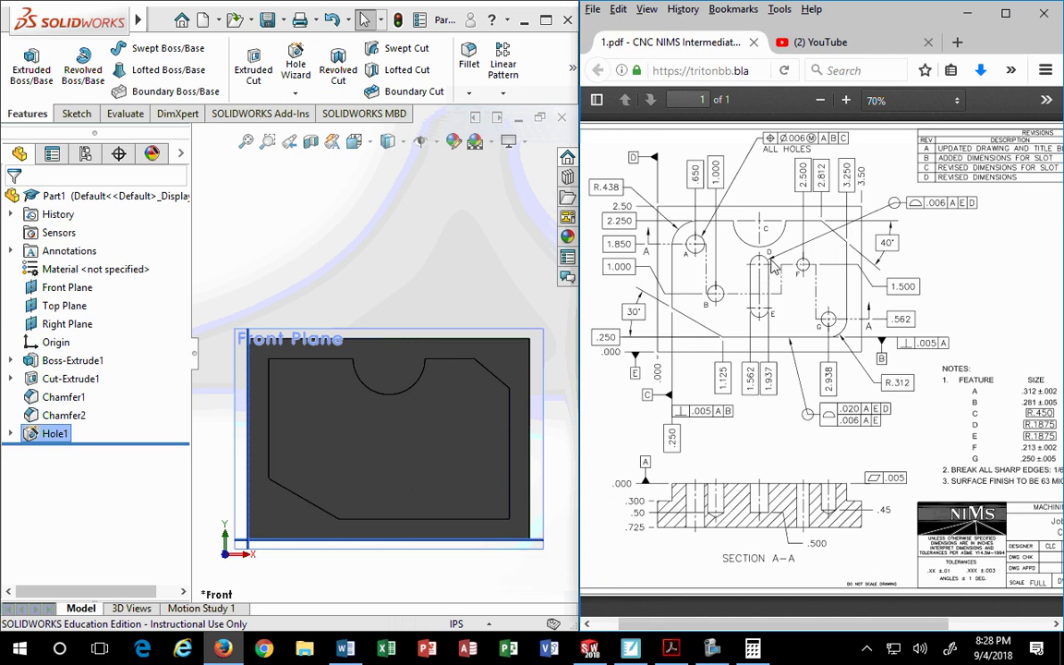
left_click_drag(878, 625, 967, 623)
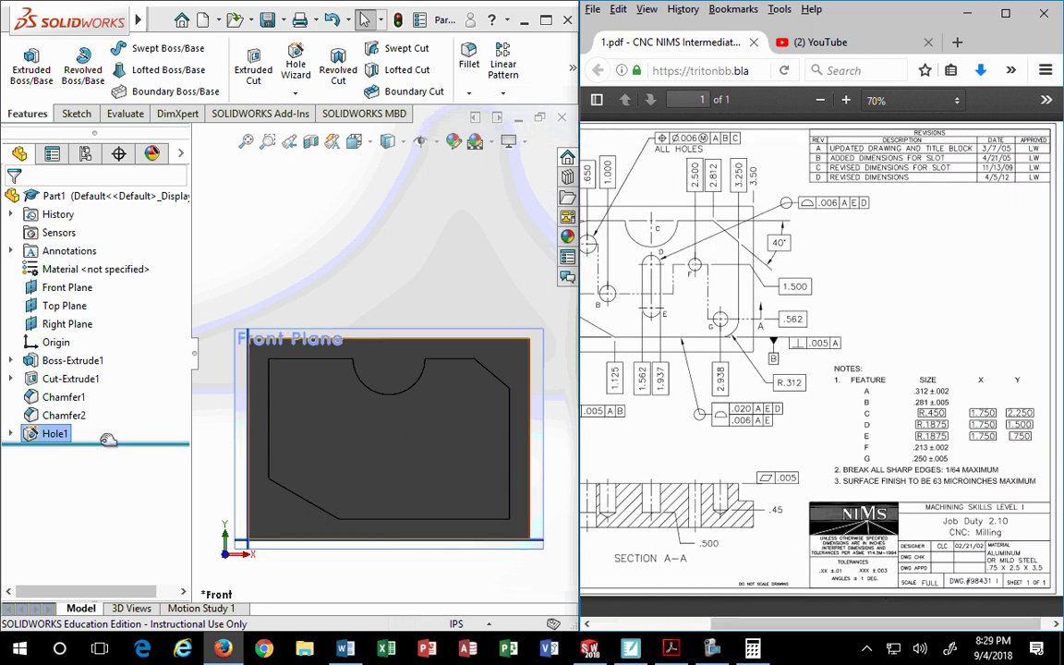
left_click(401, 441)
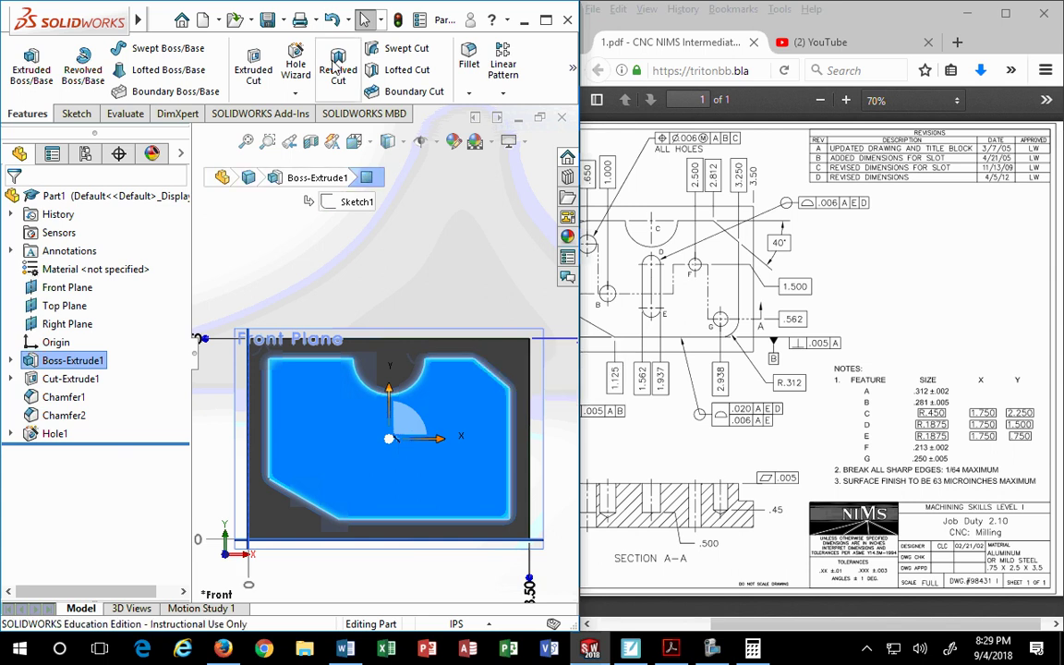
- Start a new Hole Wizard feature and set its hole type to Slot
left_click(295, 94)
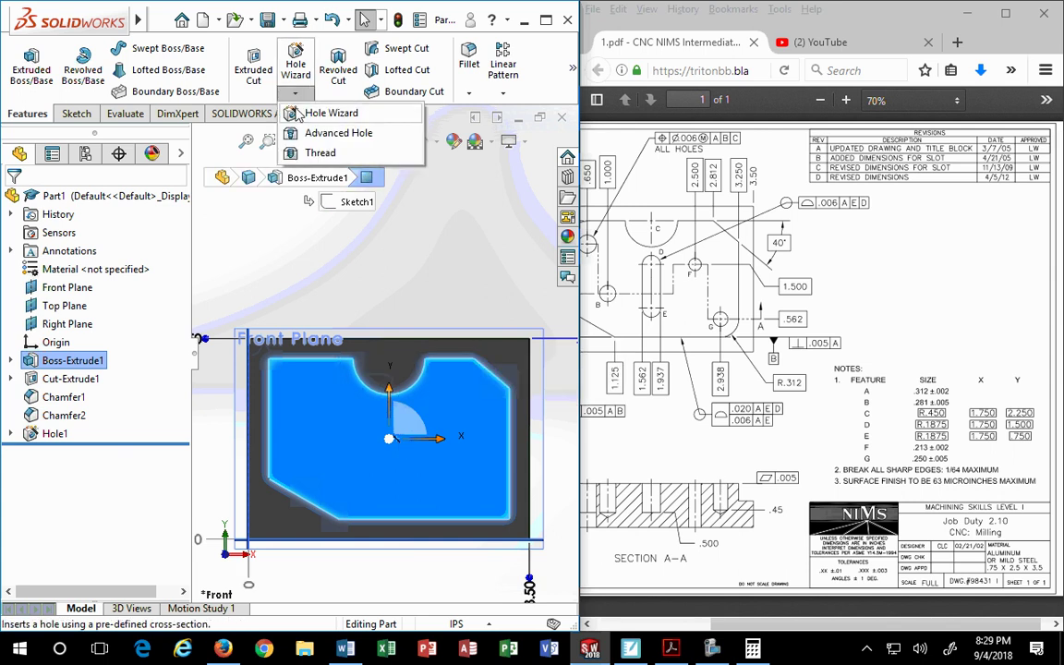
left_click(318, 113)
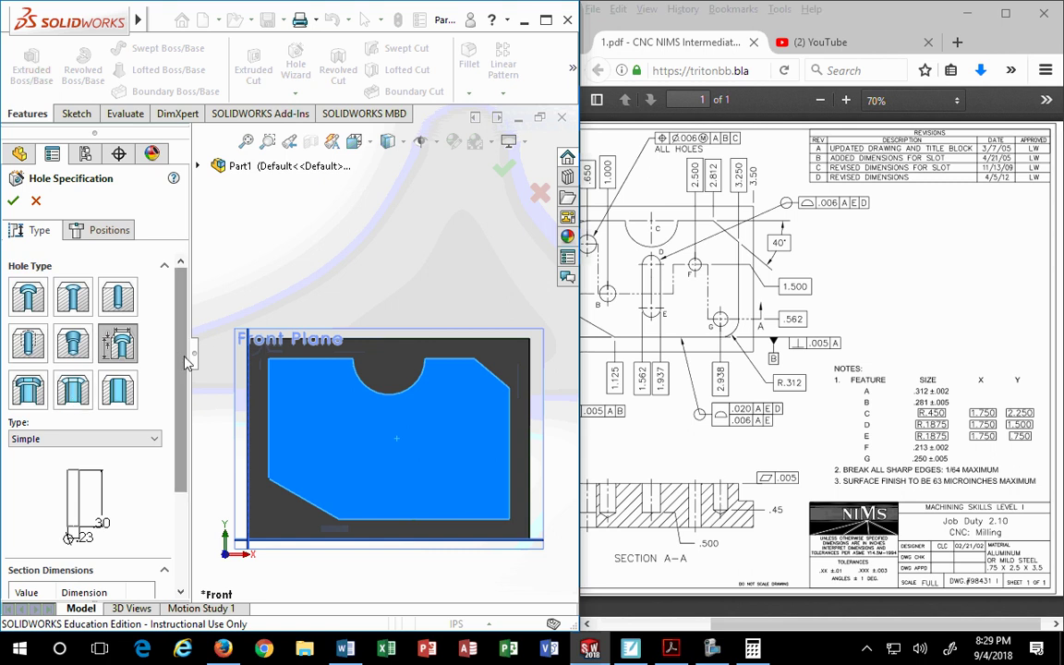
scroll(185, 364, "down", 2)
scroll(185, 370, "up", 2)
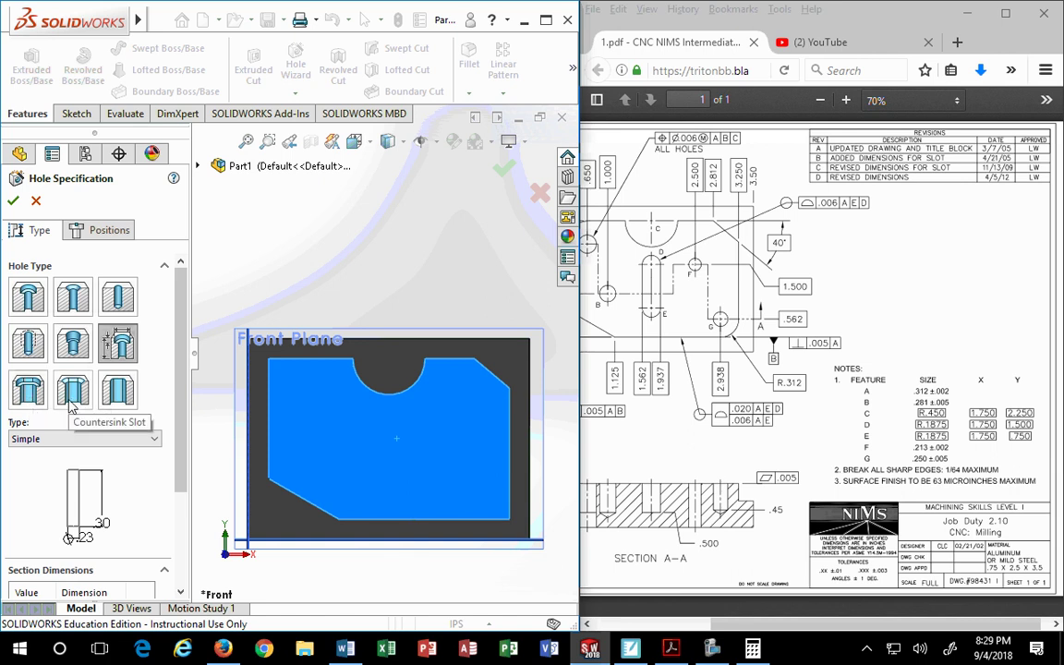
left_click(118, 390)
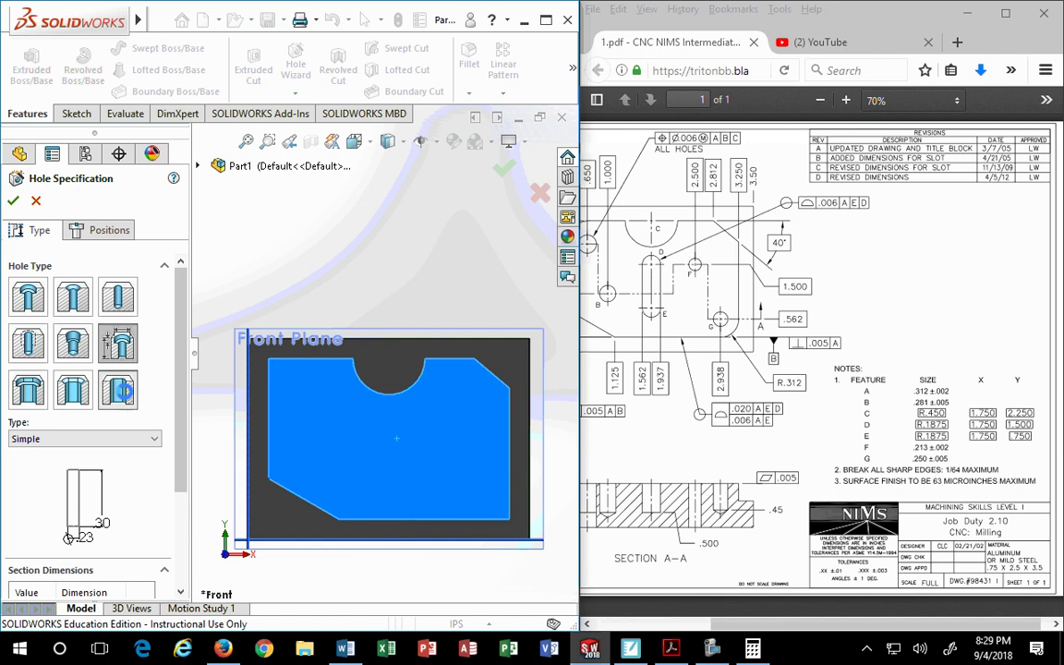
scroll(128, 399, "down", 3)
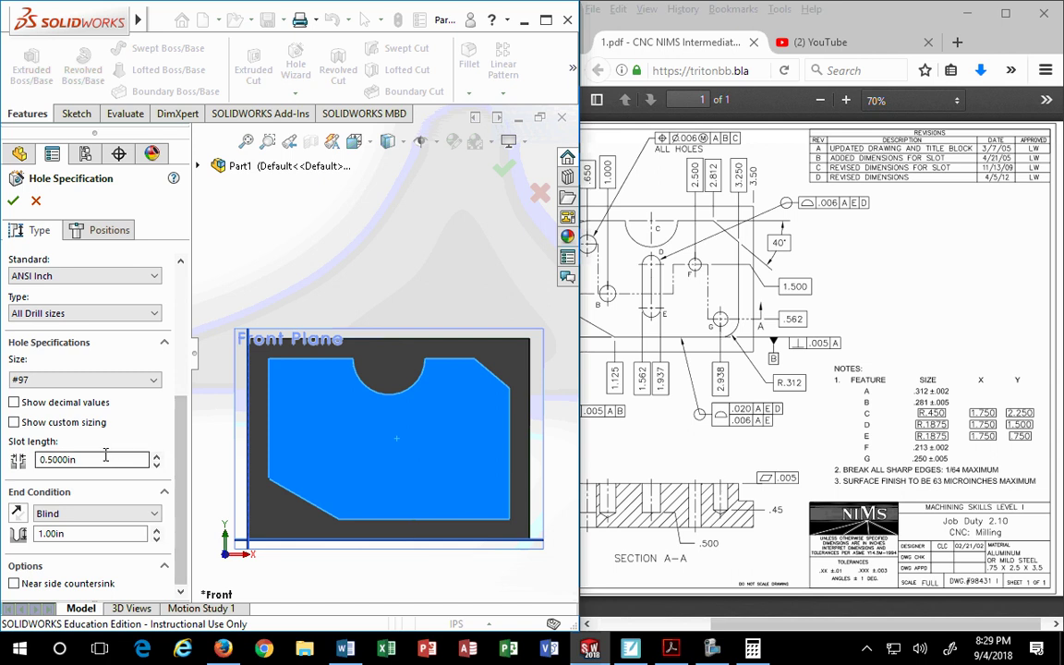
- Turn on decimal drill-size values and choose the 3/16 (0.18750in) slot size
left_click(90, 381)
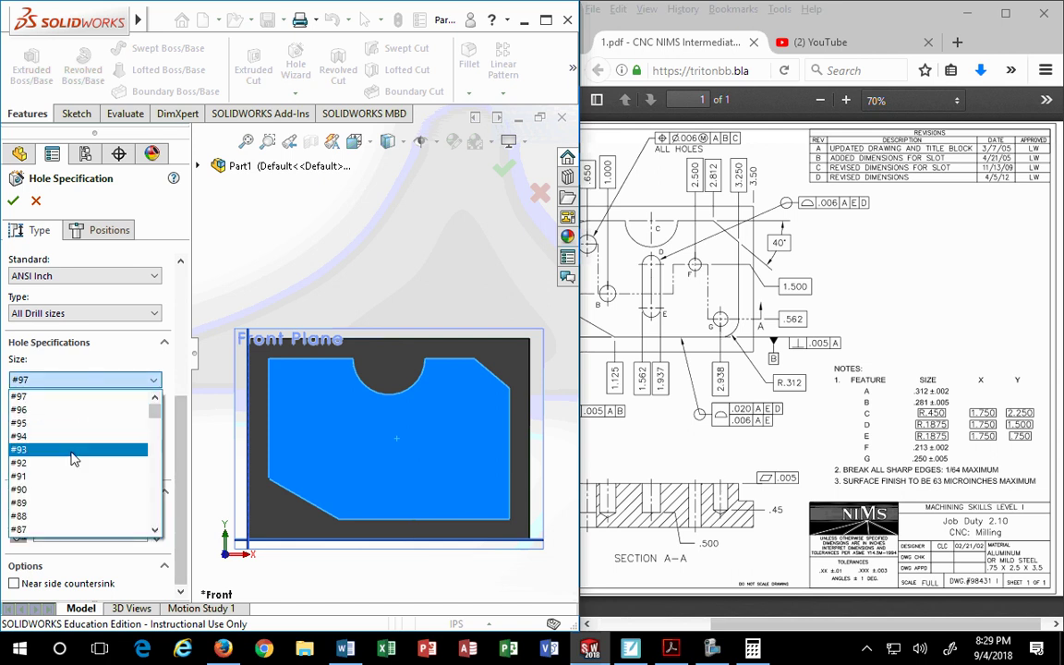
scroll(72, 467, "down", 3)
scroll(70, 470, "down", 20)
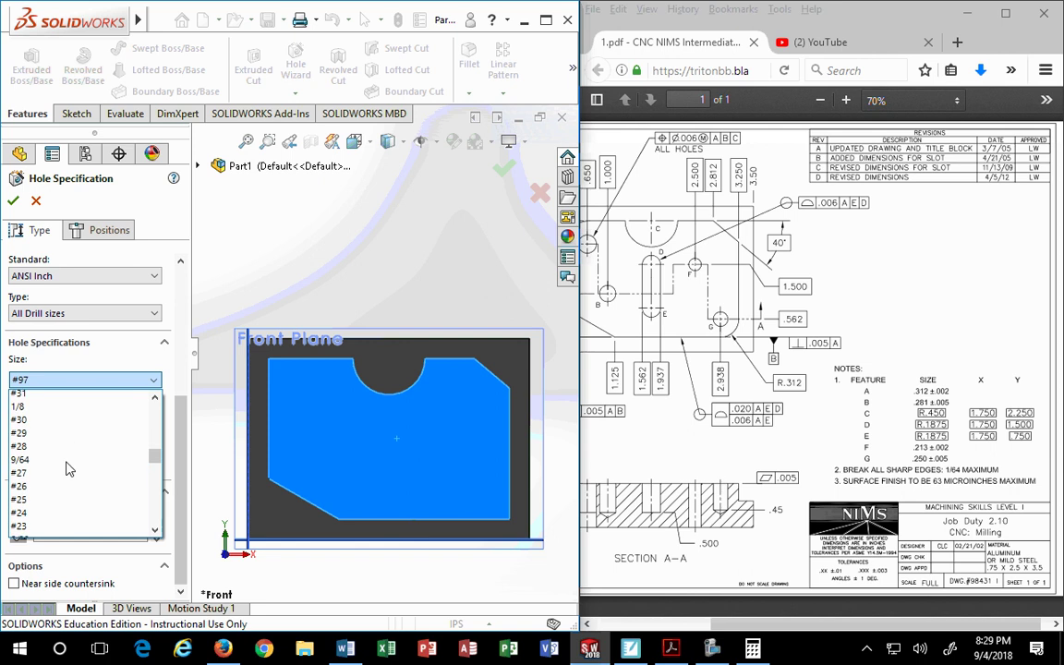
scroll(66, 469, "down", 12)
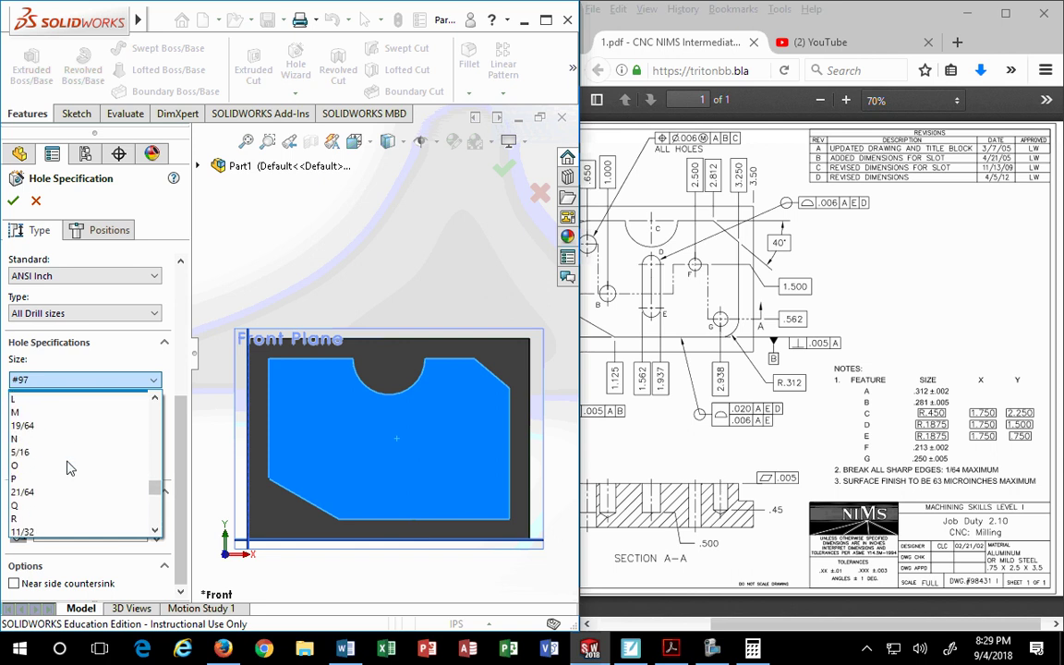
scroll(66, 468, "down", 2)
left_click(41, 324)
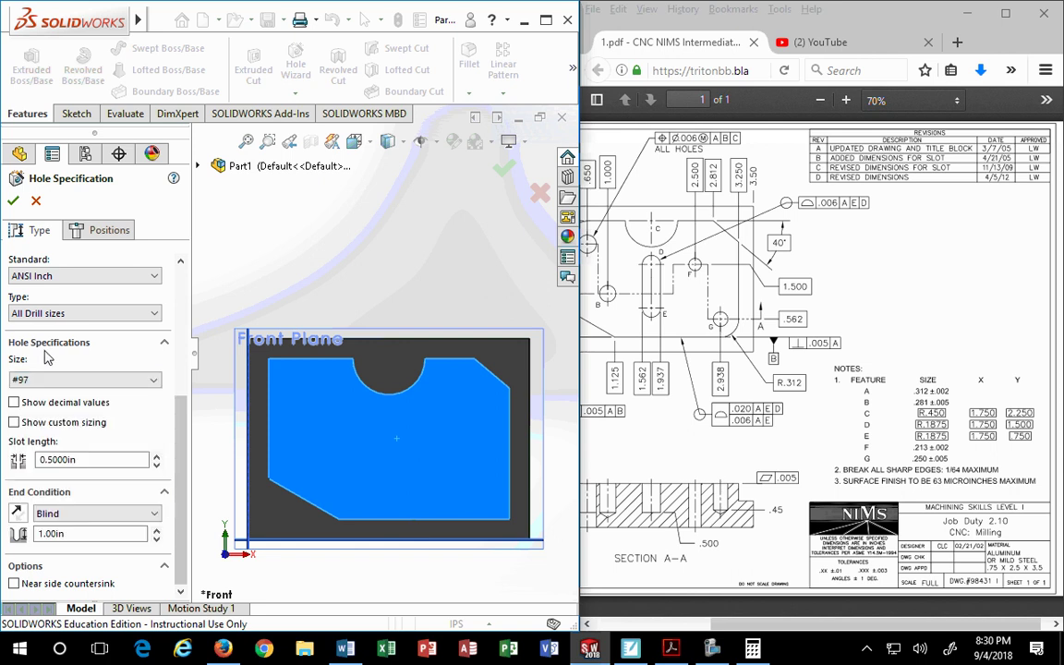
left_click(14, 403)
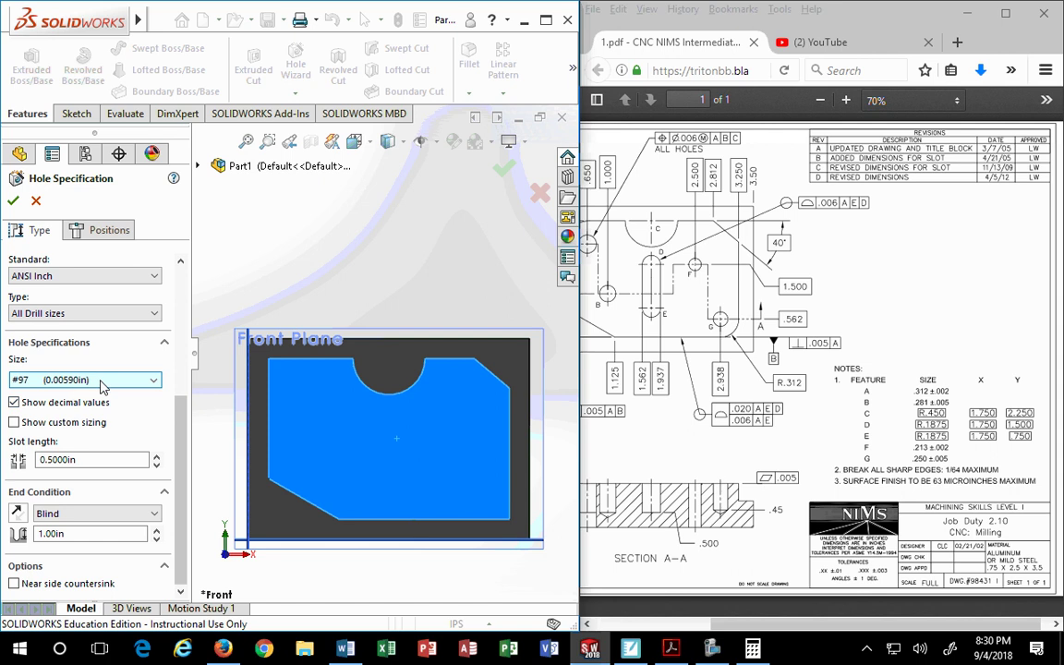
left_click(101, 379)
scroll(106, 434, "down", 15)
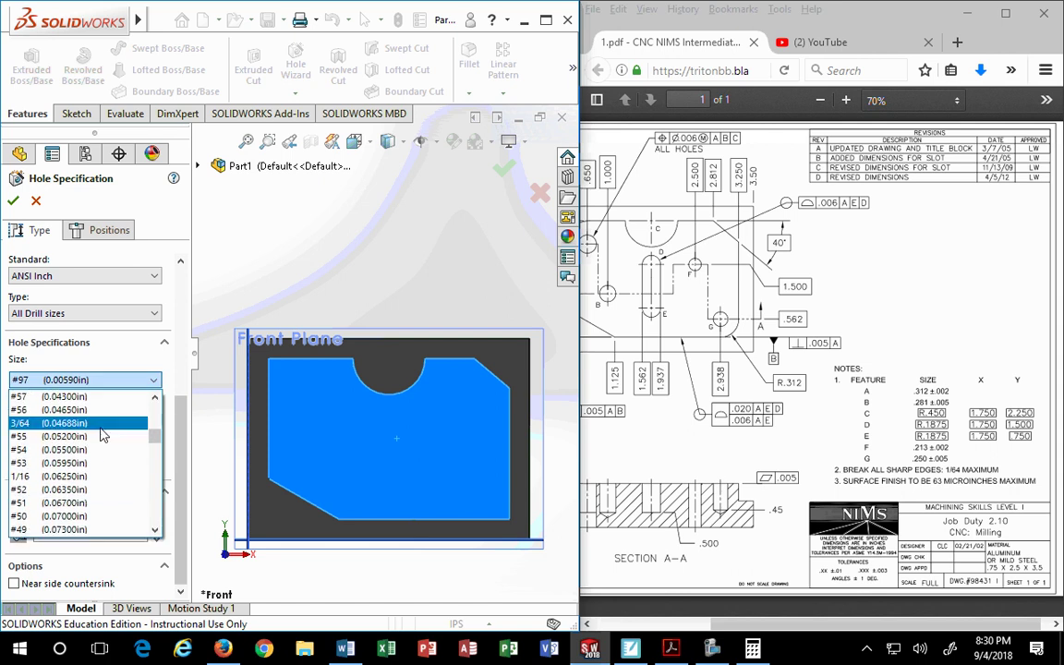
scroll(91, 418, "down", 9)
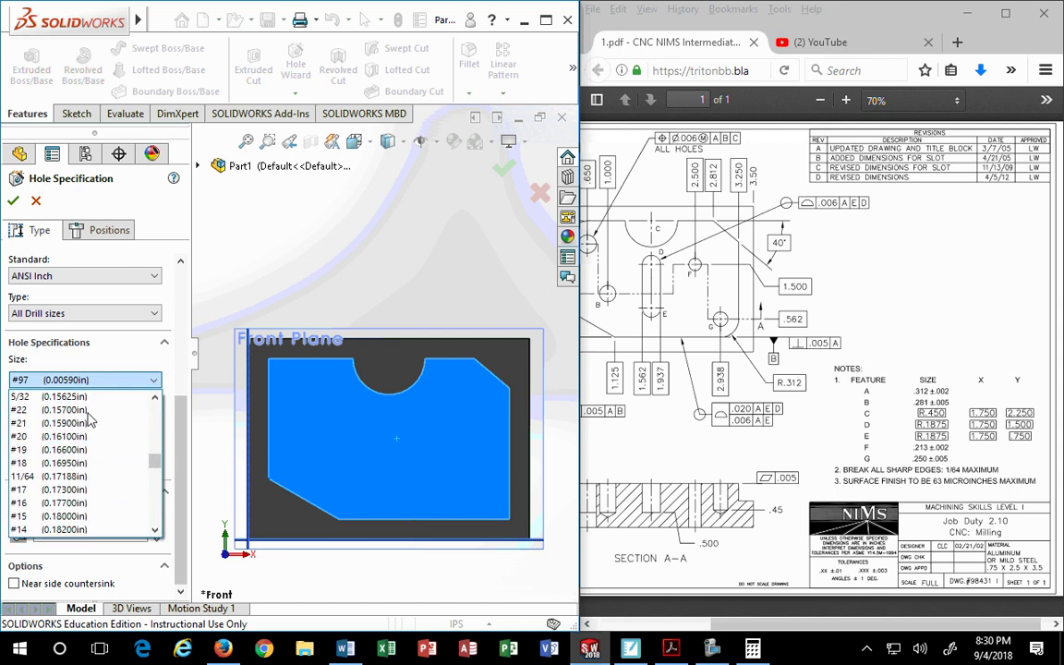
scroll(91, 417, "down", 2)
scroll(91, 418, "down", 1)
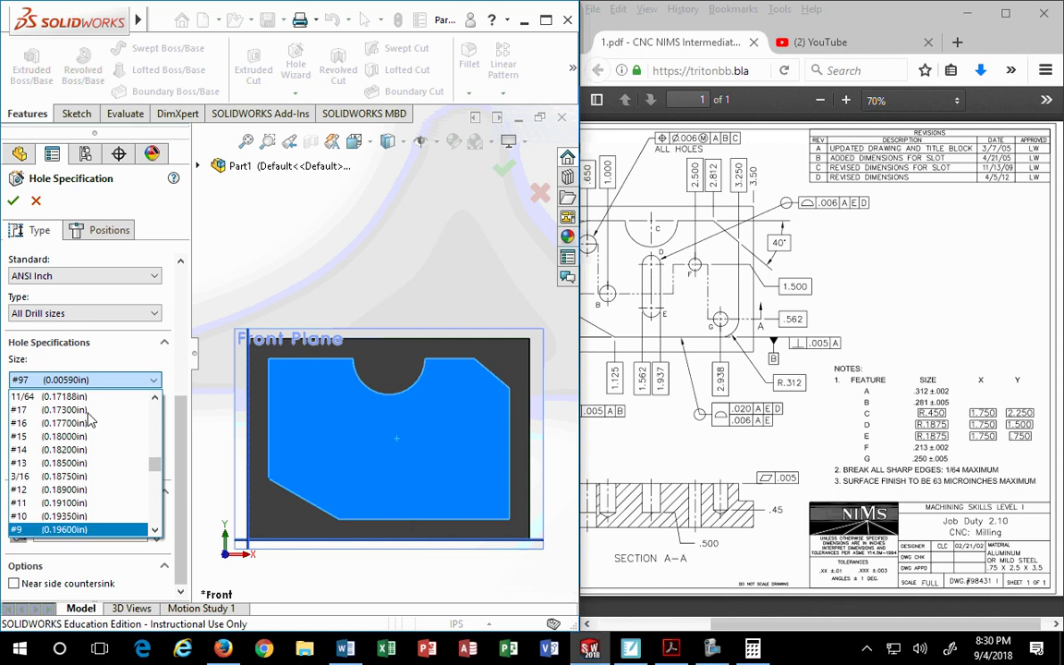
scroll(90, 420, "down", 1)
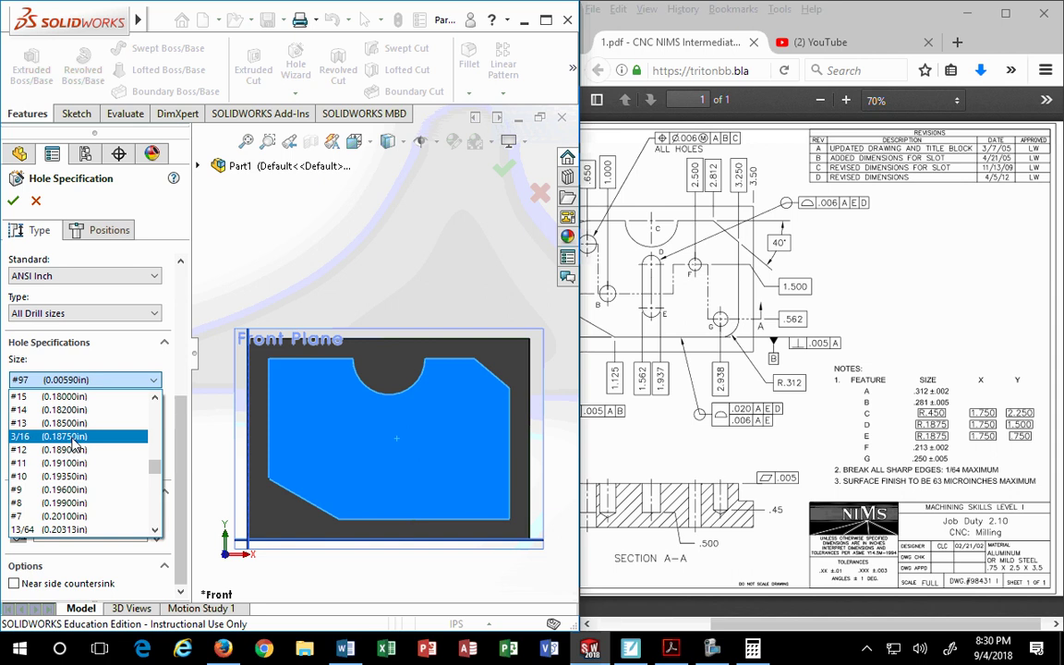
left_click(69, 439)
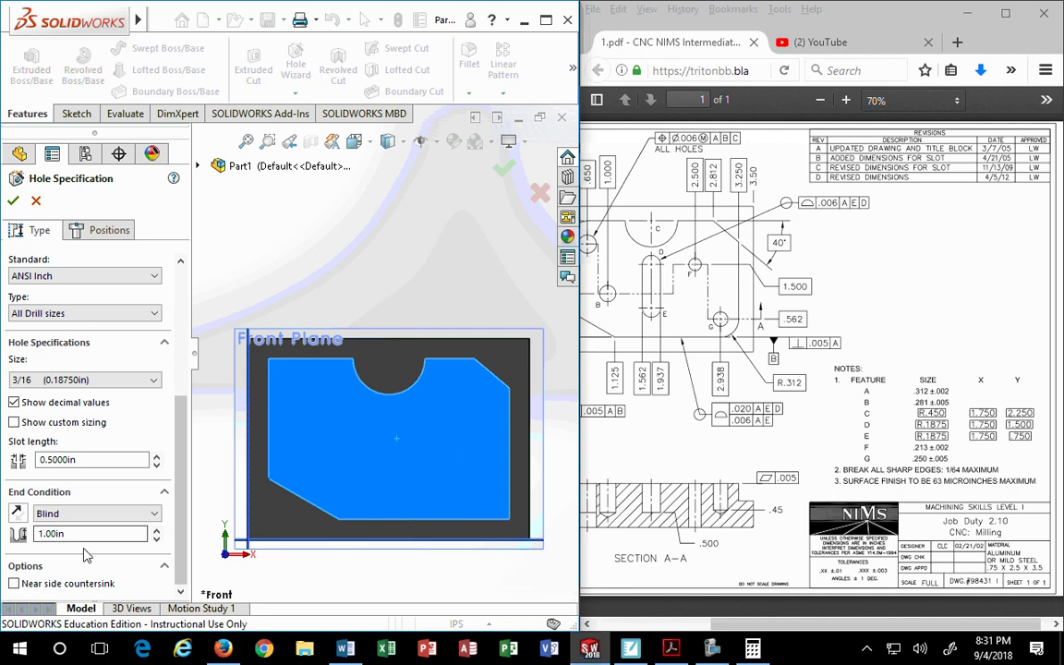
- Try slot length entries of 1.5-.75 and .75, keeping Blind as the end condition
double_click(83, 459)
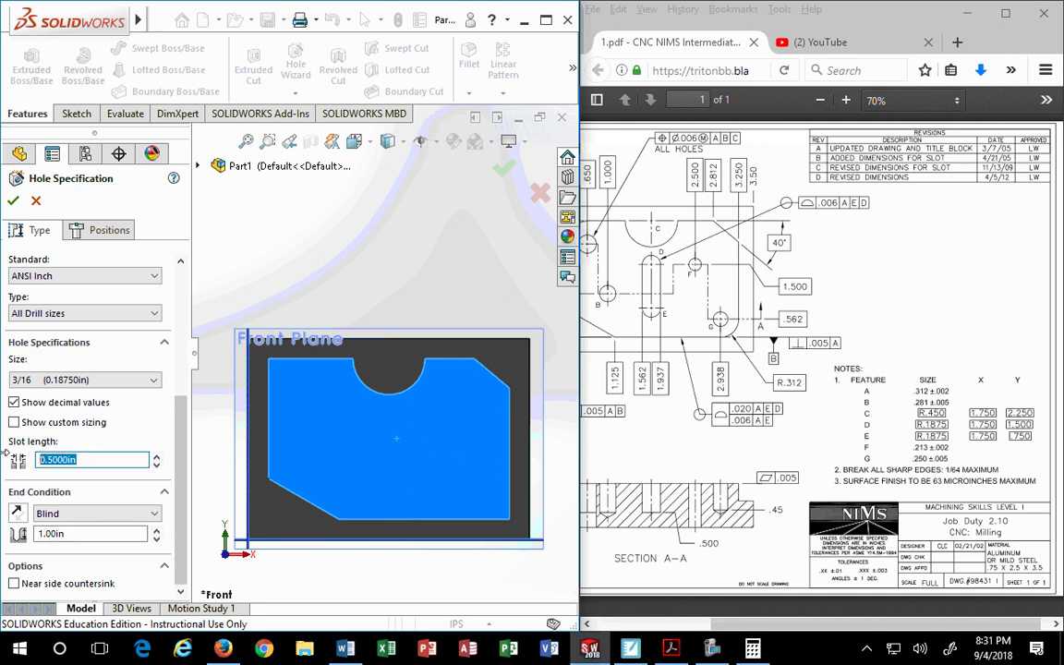
type("1")
type(".5")
type("-")
type(".75")
left_click(141, 513)
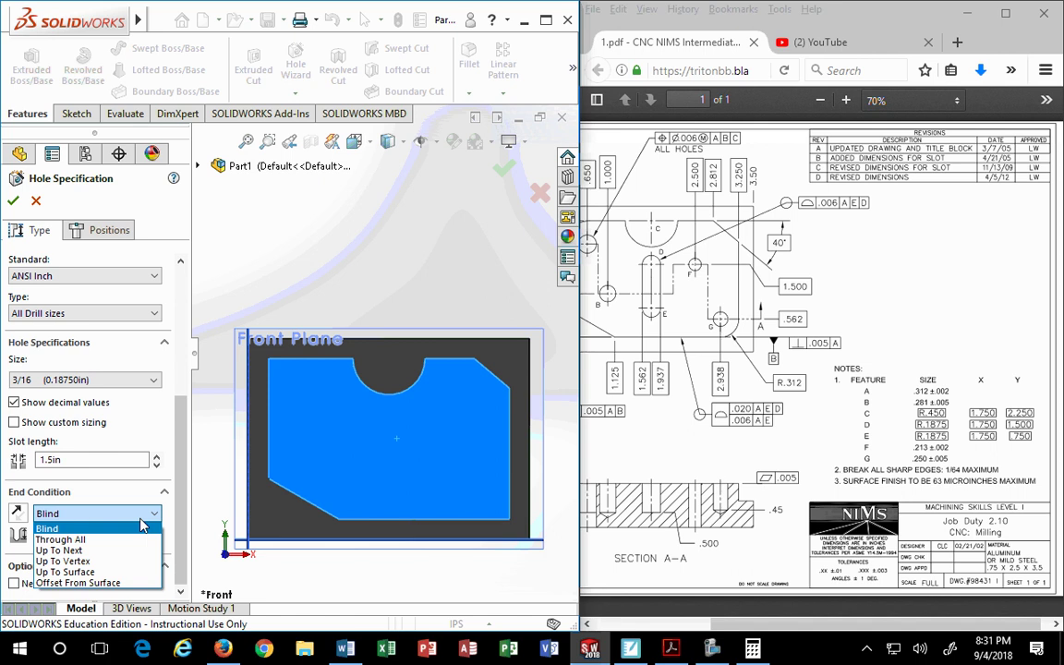
left_click(140, 527)
double_click(74, 459)
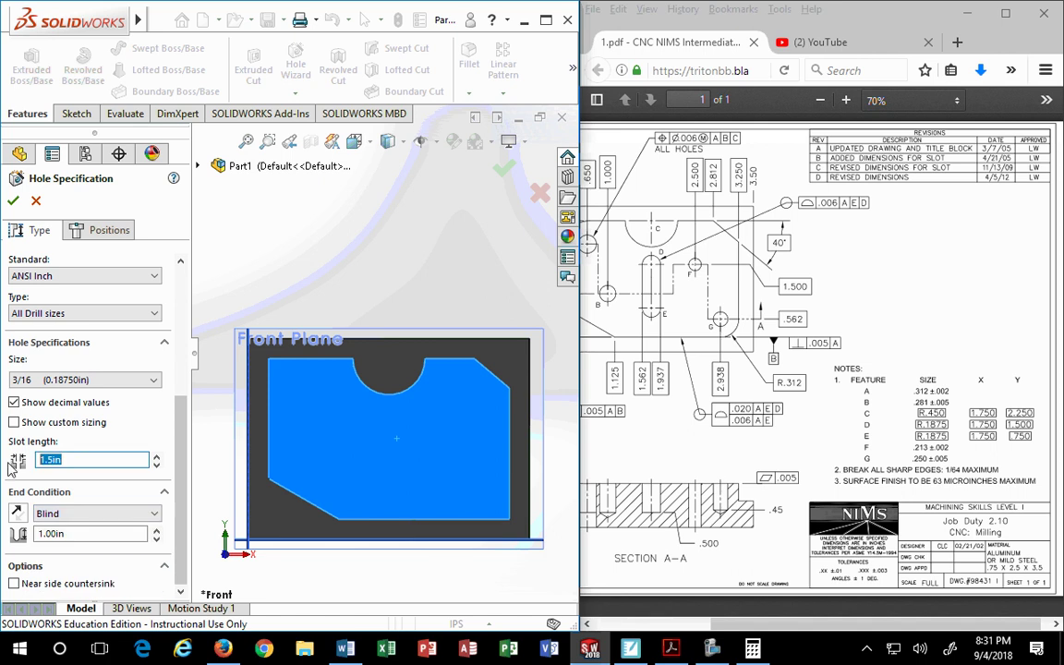
type("1.5-.75")
left_click(76, 534)
left_click_drag(68, 459, 3, 453)
type(".75")
left_click(80, 534)
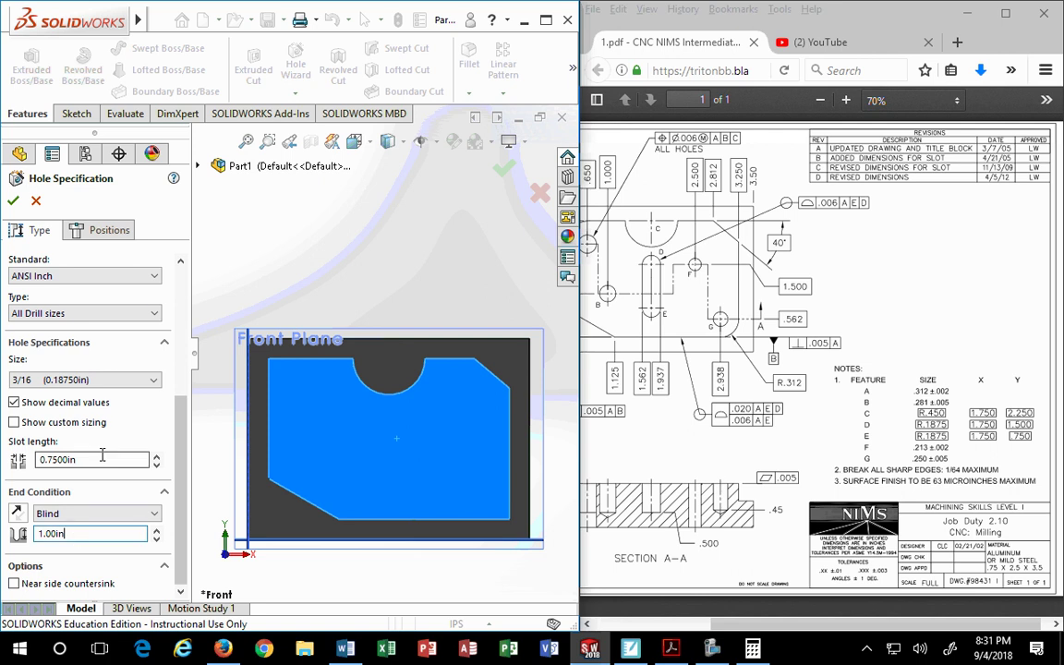
- Enter the slot length as the equation =1.5-.75
left_click_drag(102, 453, 3, 449)
type(".")
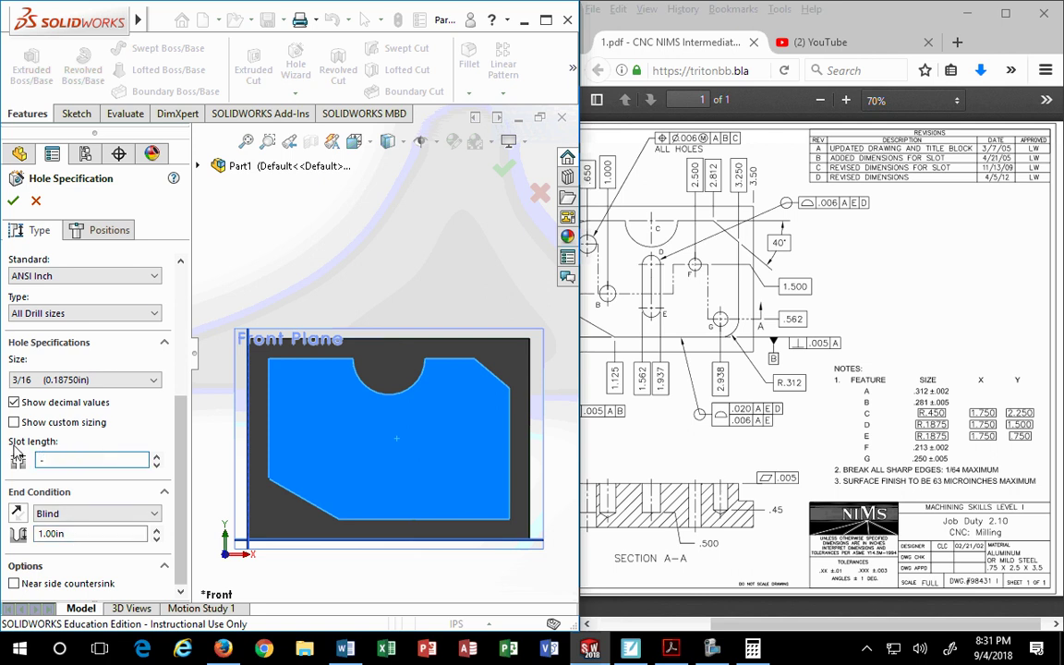
key("BackSpace")
type("=1.5-.75")
key("Return")
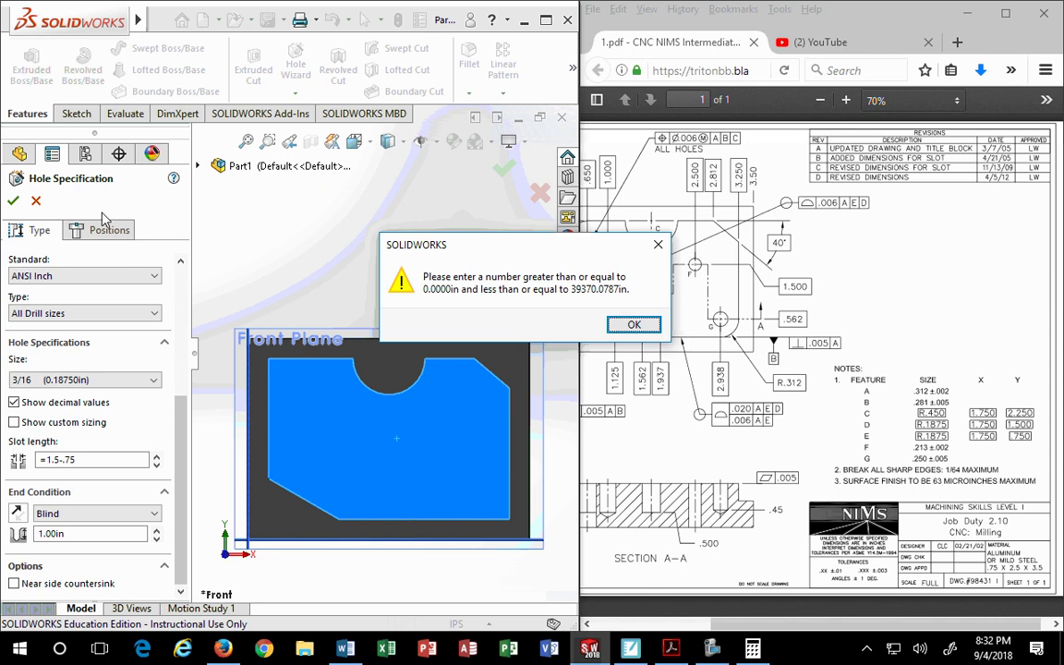
- Dismiss the range warning and re-enter the slot length as 1.5-.75 without the equals sign
key("Return")
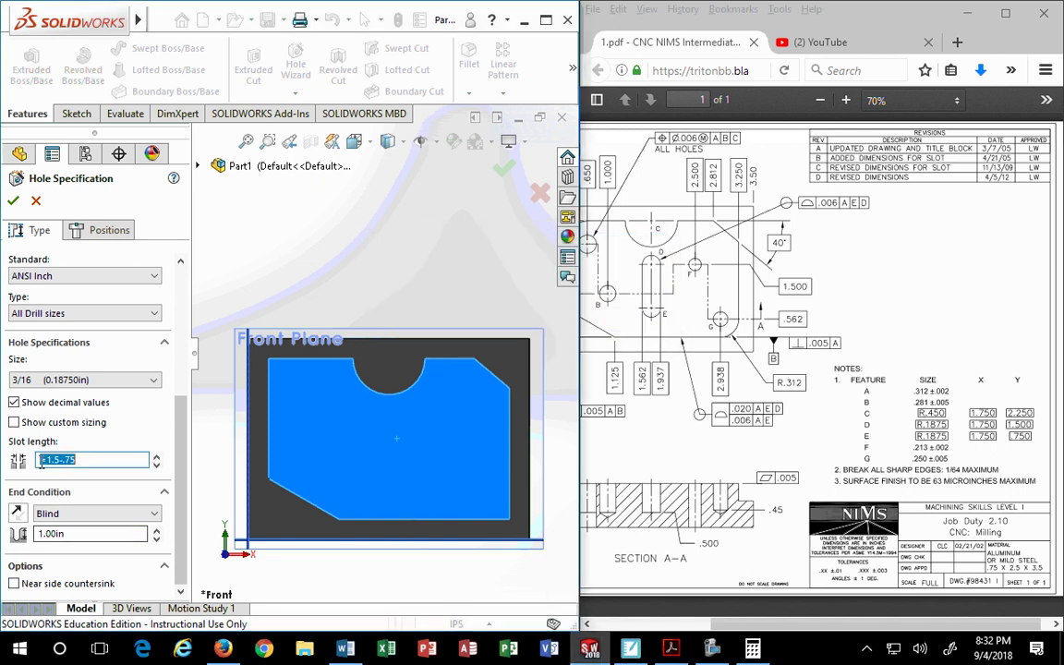
left_click(116, 459)
key("Home")
key("Delete")
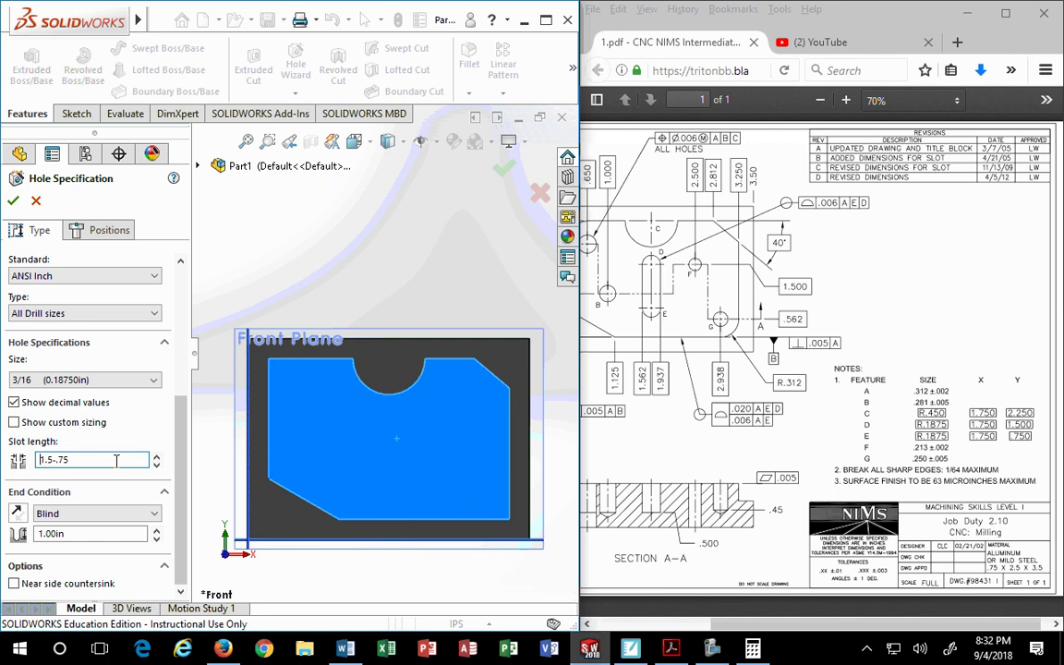
key("Right")
key("Right")
key("Right")
key("Right")
key("Right")
key("Right")
key("Right")
key("BackSpace")
key("BackSpace")
key("BackSpace")
key("BackSpace")
key("Return")
- Redefine the slot length as the equation =1.5-0.75 and move on to slot positioning
left_click_drag(64, 460, 5, 454)
type("1.5-0.375")
key("Return")
type("=")
key("Right")
key("Right")
key("Right")
key("Right")
key("Right")
key("BackSpace")
key("BackSpace")
type("-0.75")
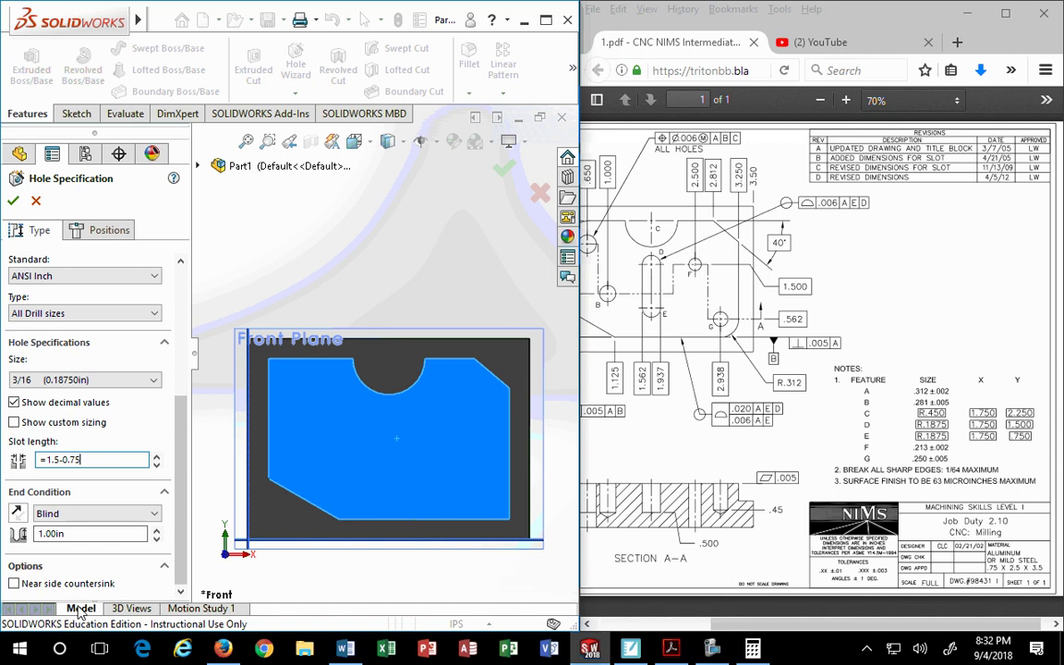
left_click(78, 532)
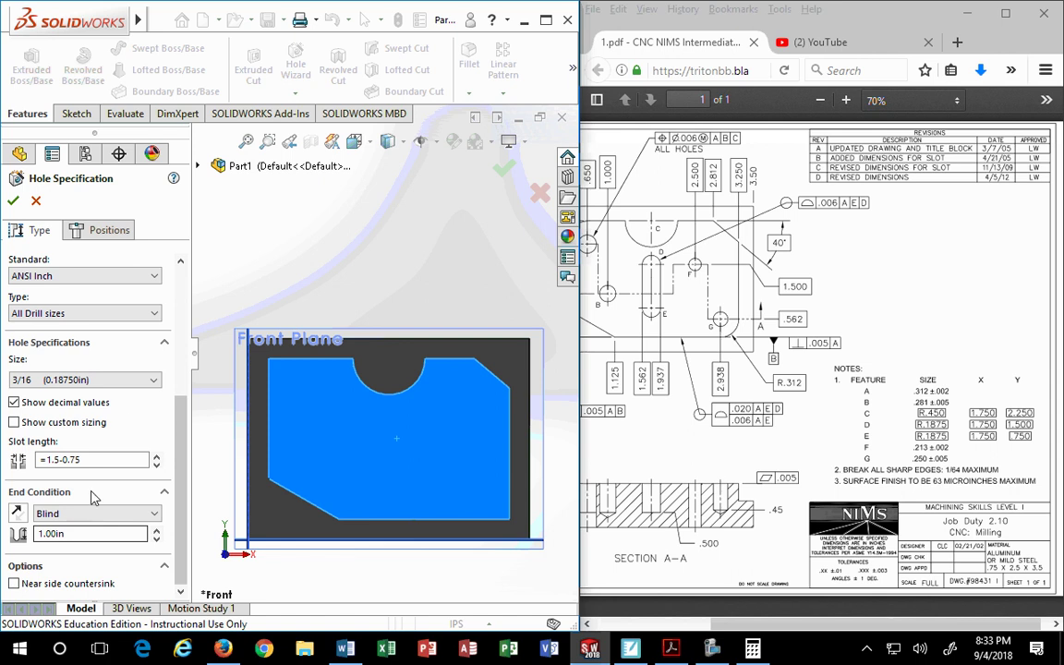
left_click(110, 232)
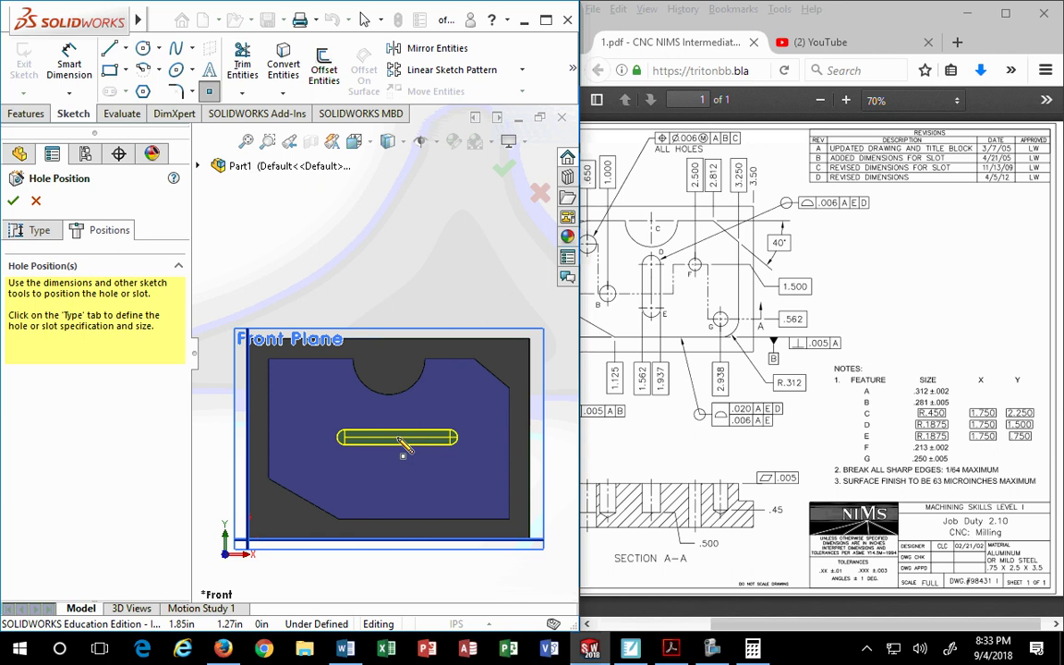
- Return to the slot's size settings, keep 3/16 and set the slot length to .75
left_click(40, 234)
scroll(76, 499, "down", 5)
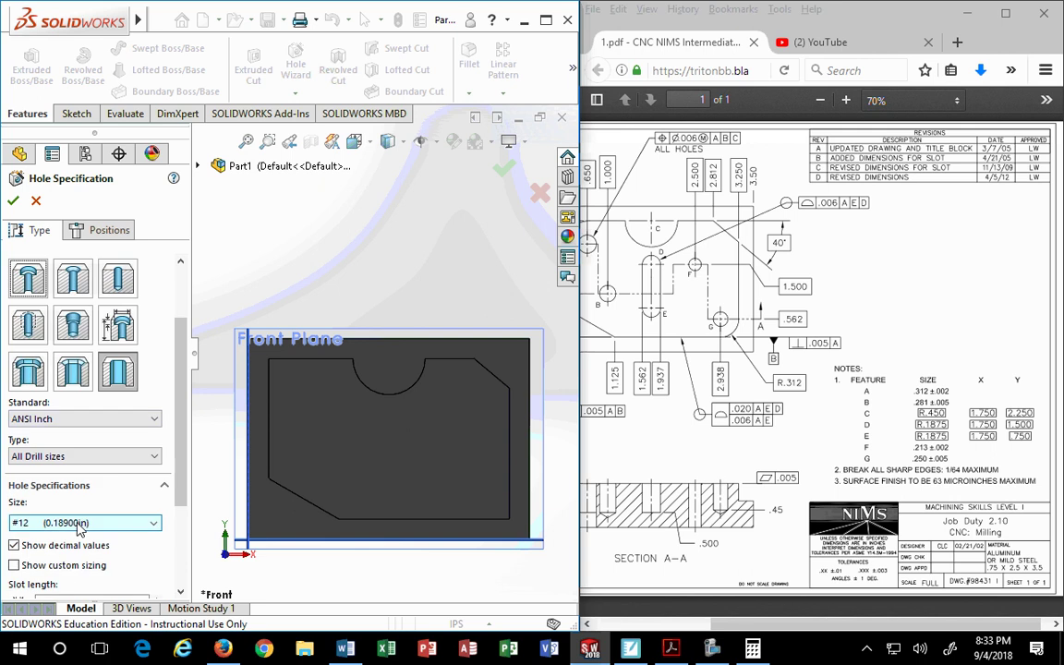
scroll(158, 434, "down", 3)
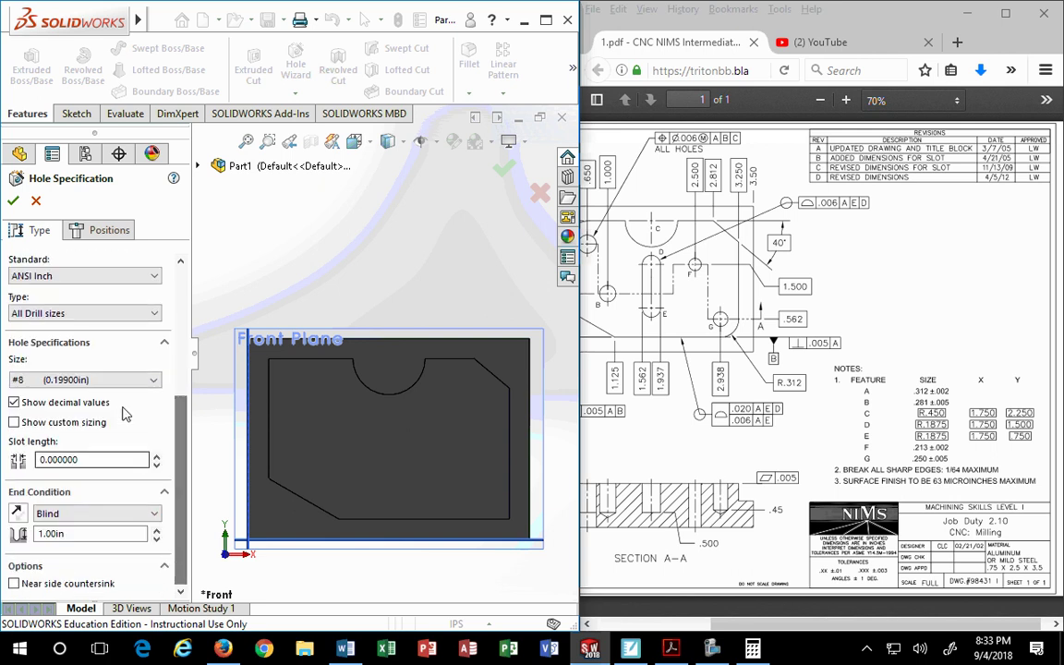
left_click(109, 380)
scroll(97, 452, "down", 5)
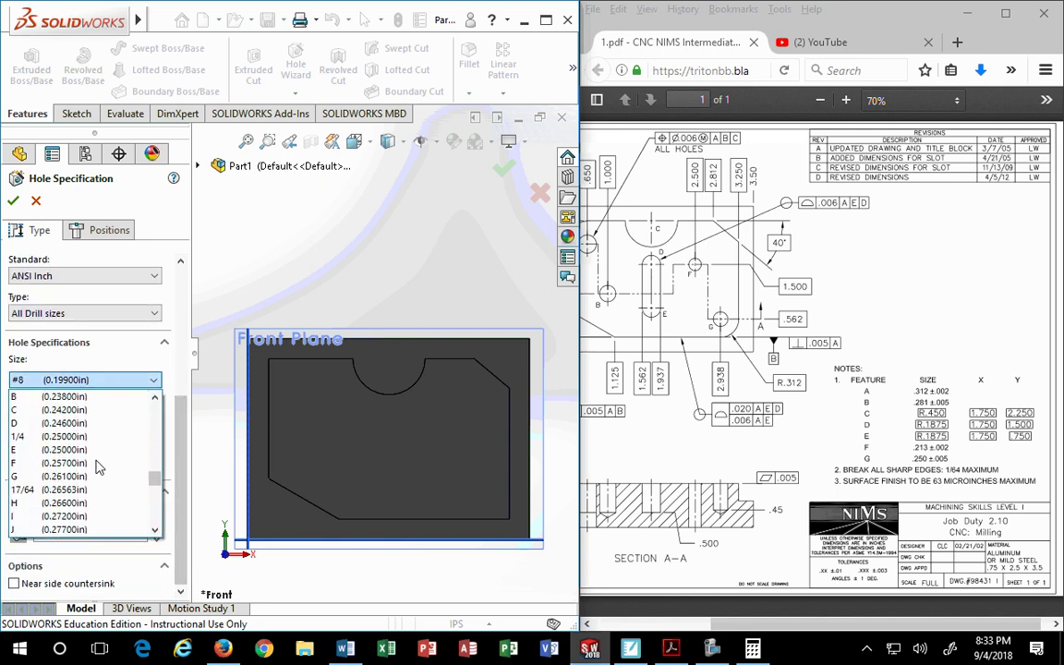
scroll(95, 461, "up", 8)
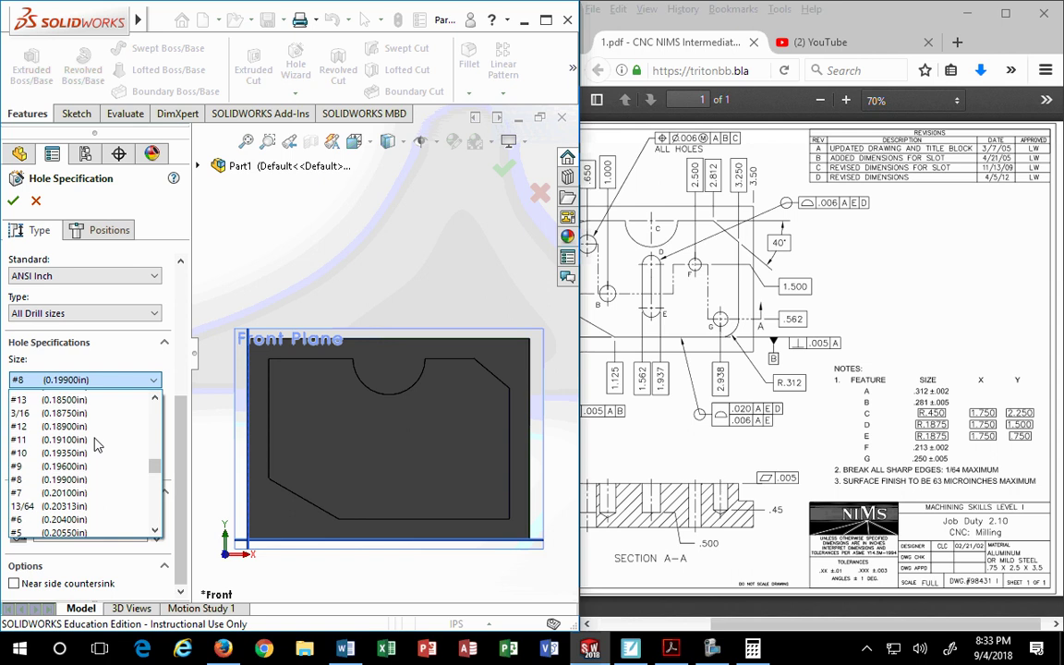
left_click(88, 450)
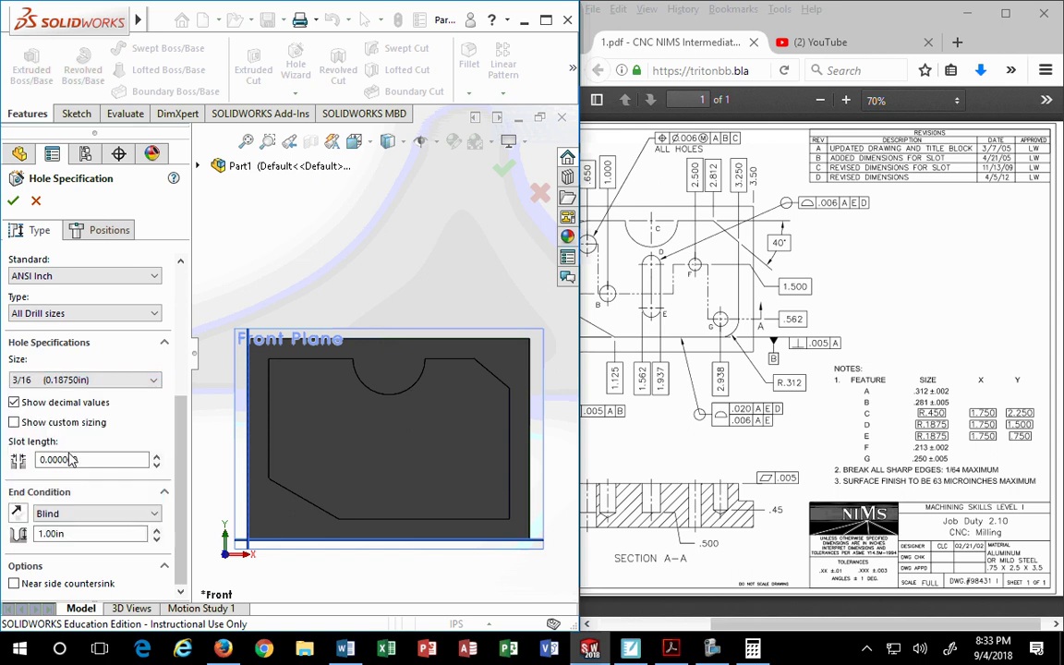
scroll(104, 496, "up", 1)
left_click(87, 507)
left_click_drag(88, 507, 3, 514)
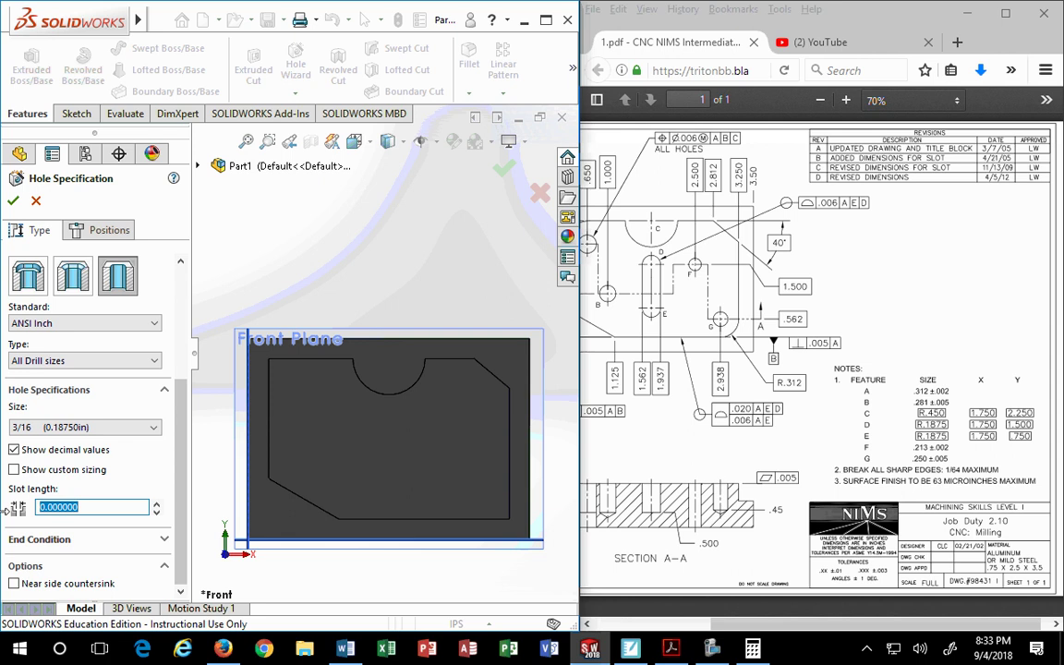
type(".75")
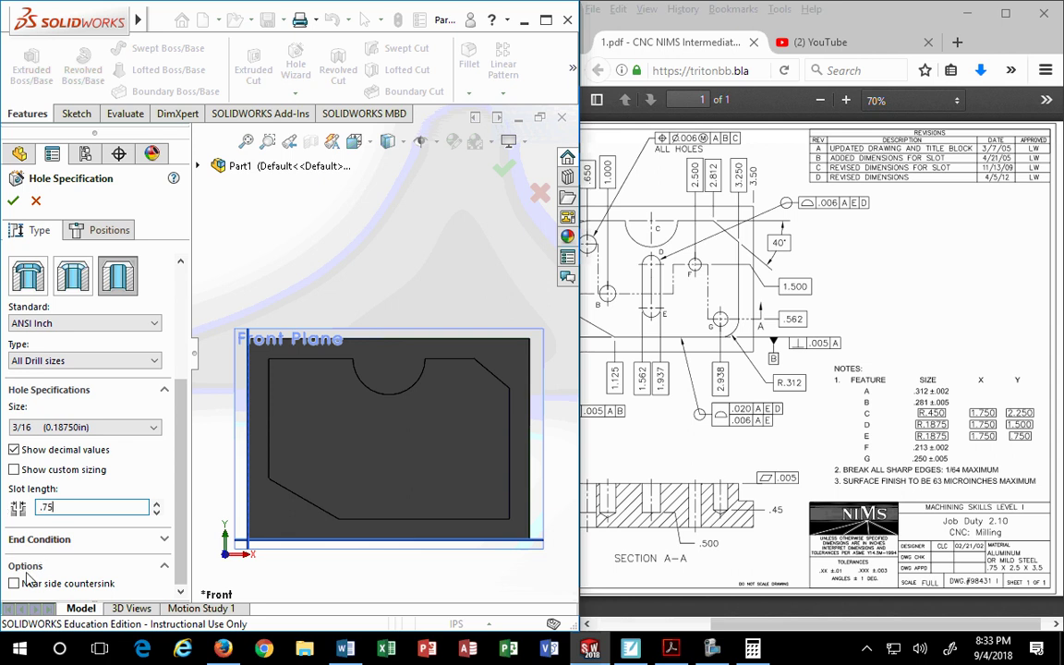
key("Return")
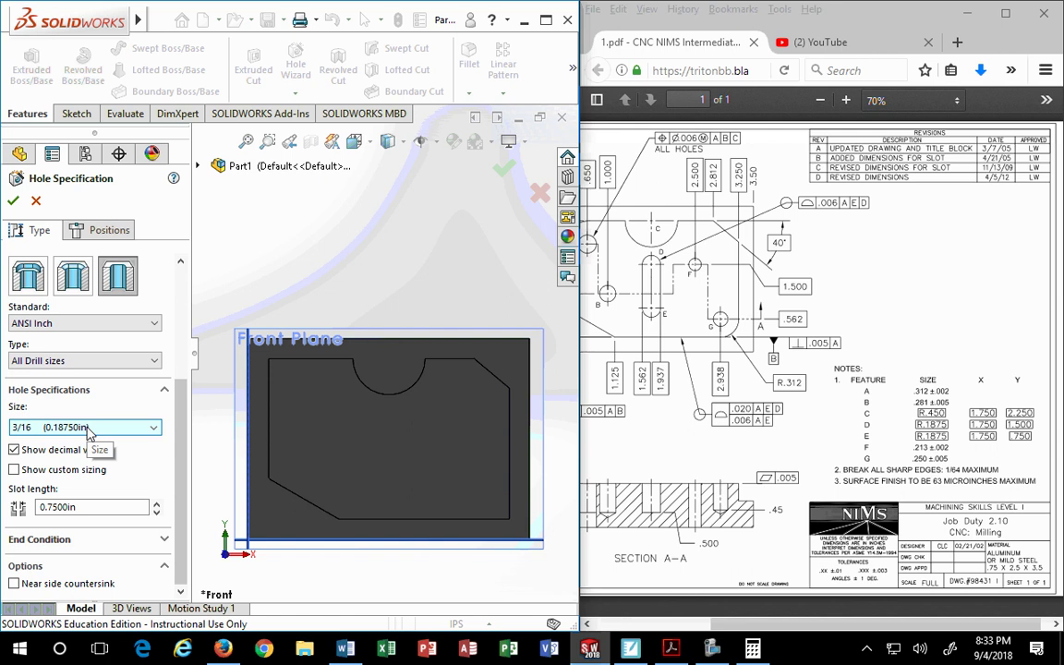
- Change the slot drill size to 3/8 (0.37500in), keeping the 0.75 length
left_click(87, 432)
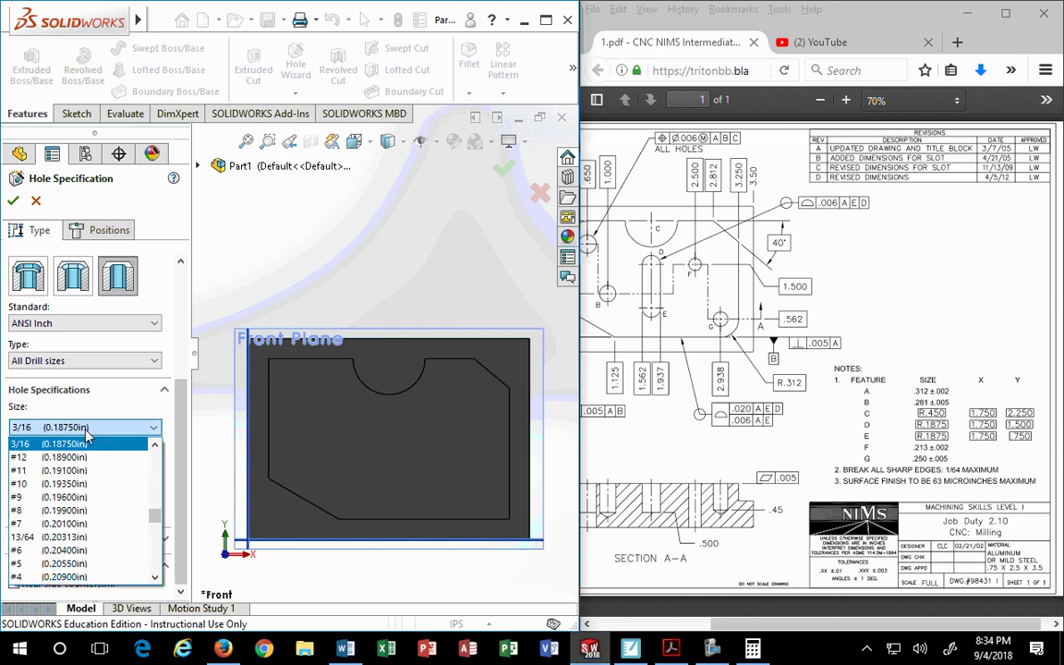
scroll(88, 499, "down", 2)
scroll(88, 503, "down", 8)
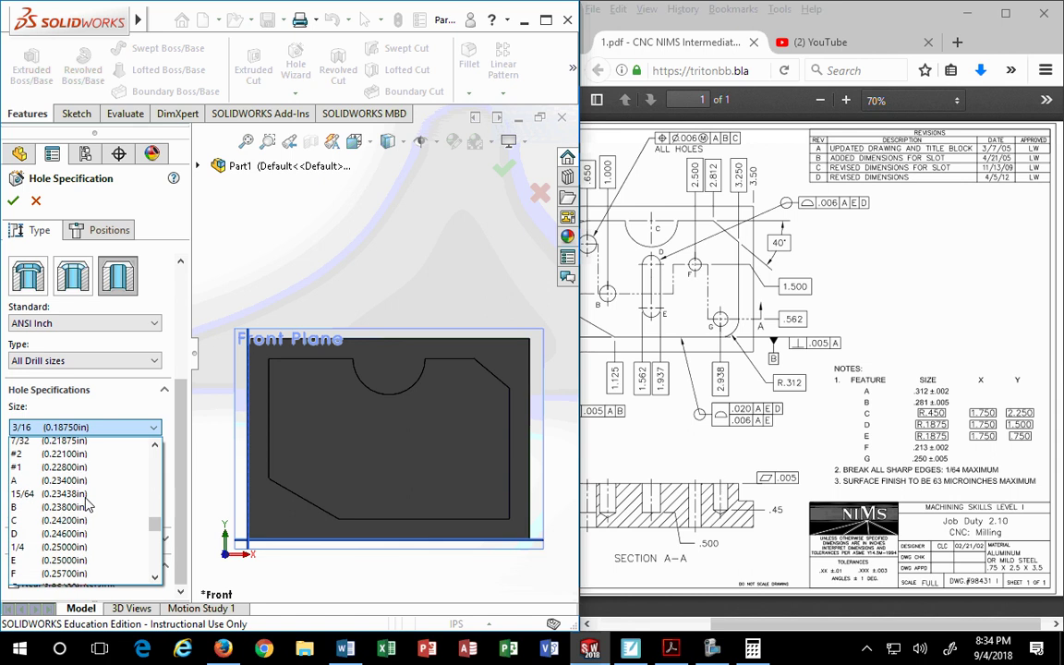
scroll(88, 503, "down", 3)
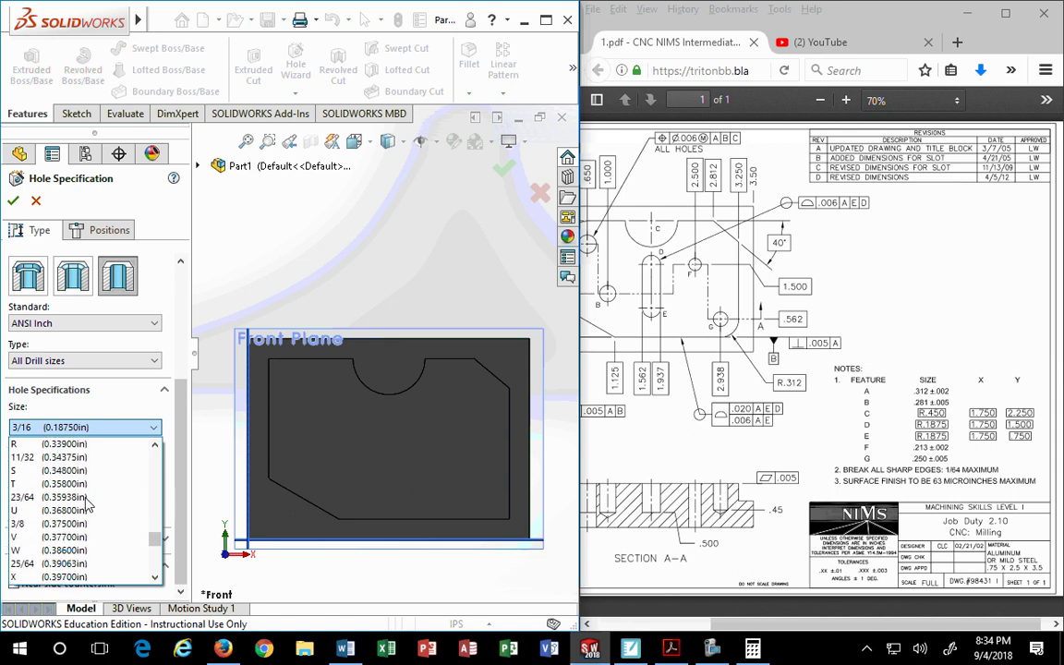
left_click(87, 522)
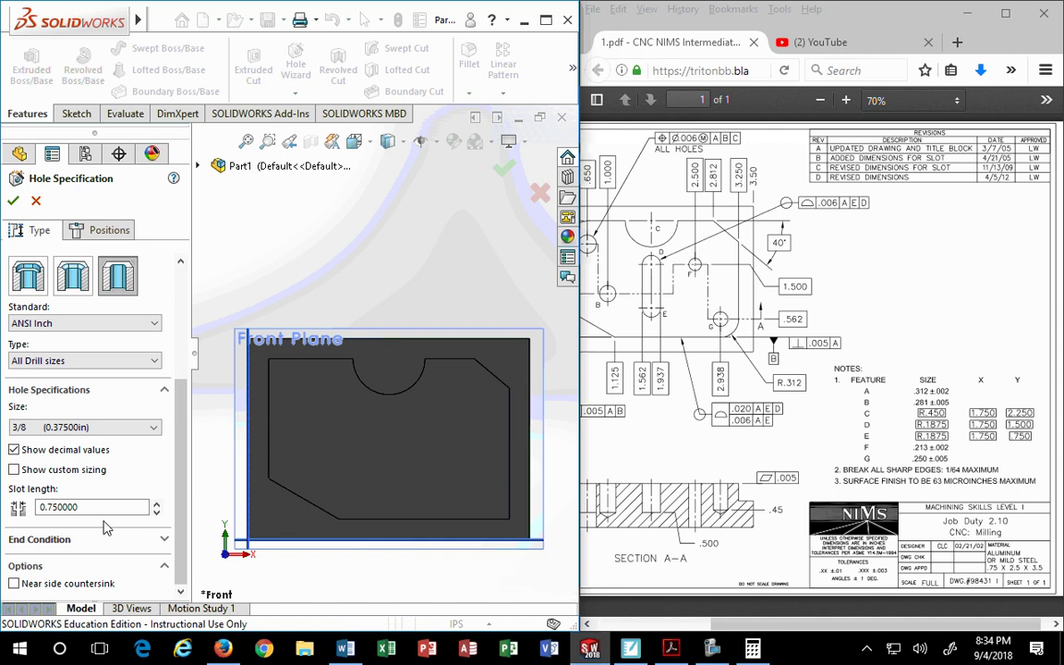
left_click(91, 507)
left_click(164, 539)
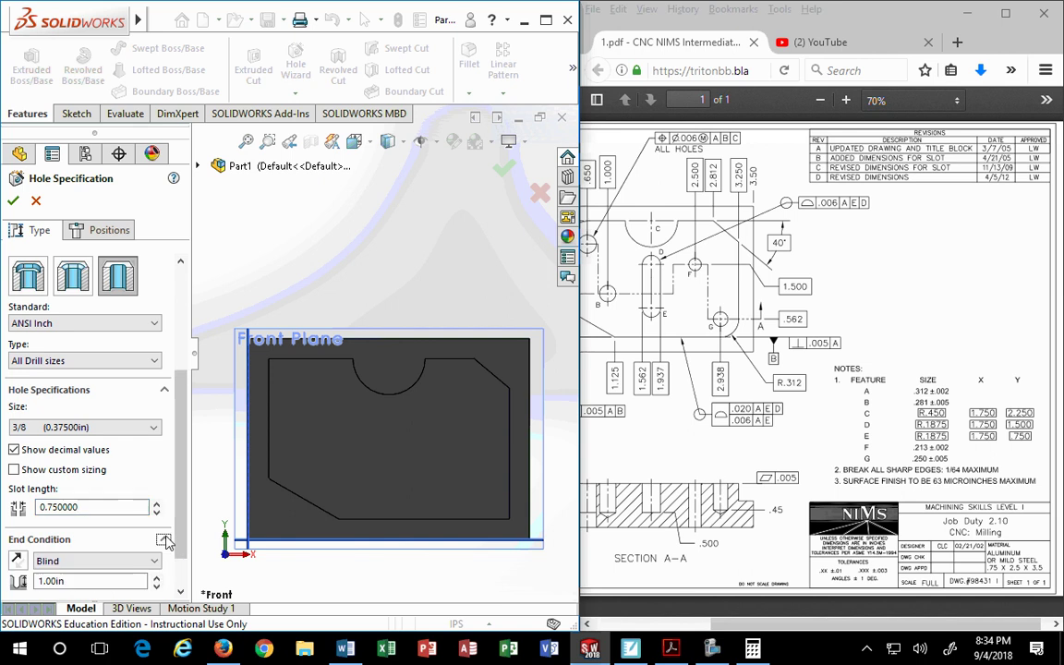
- Keep Blind as the slot's end condition and set its depth to .500in
left_click(66, 563)
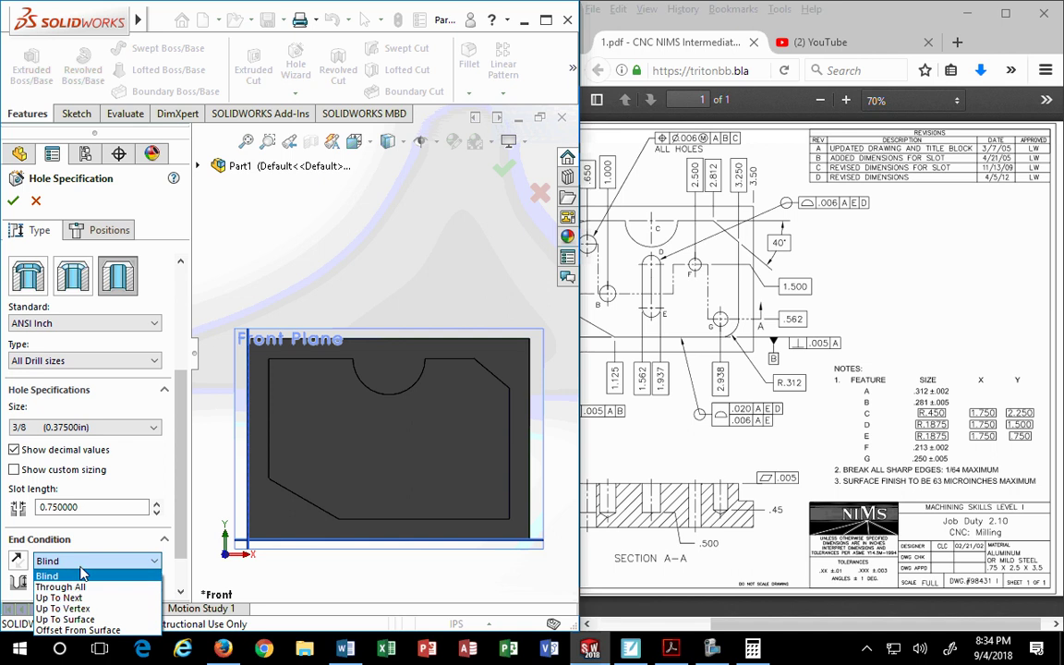
left_click(47, 576)
left_click(40, 581)
double_click(56, 581)
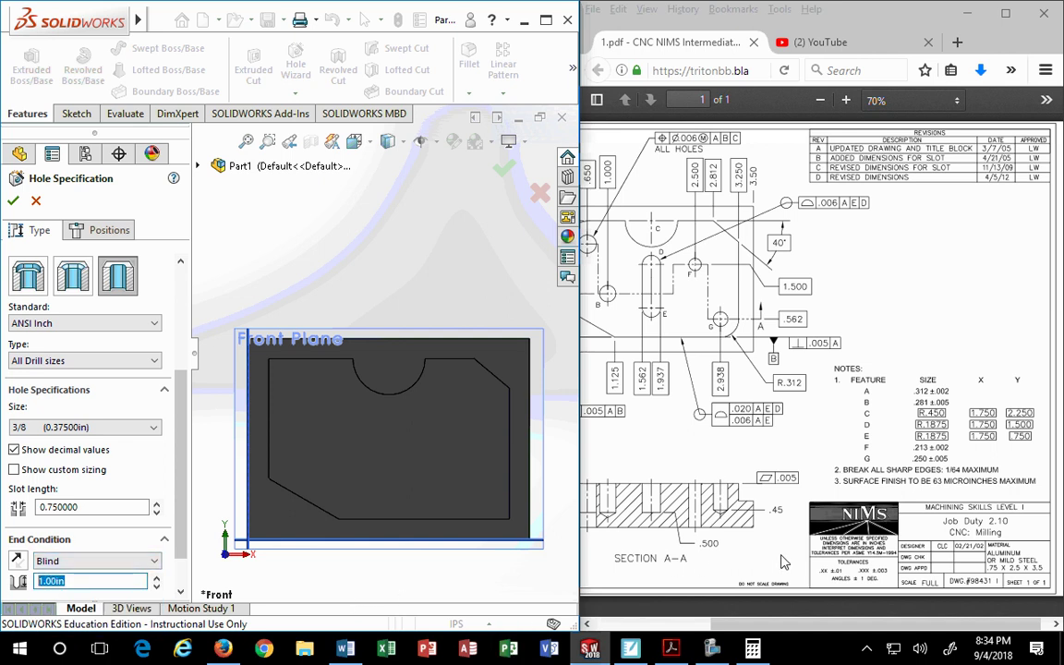
type(".500")
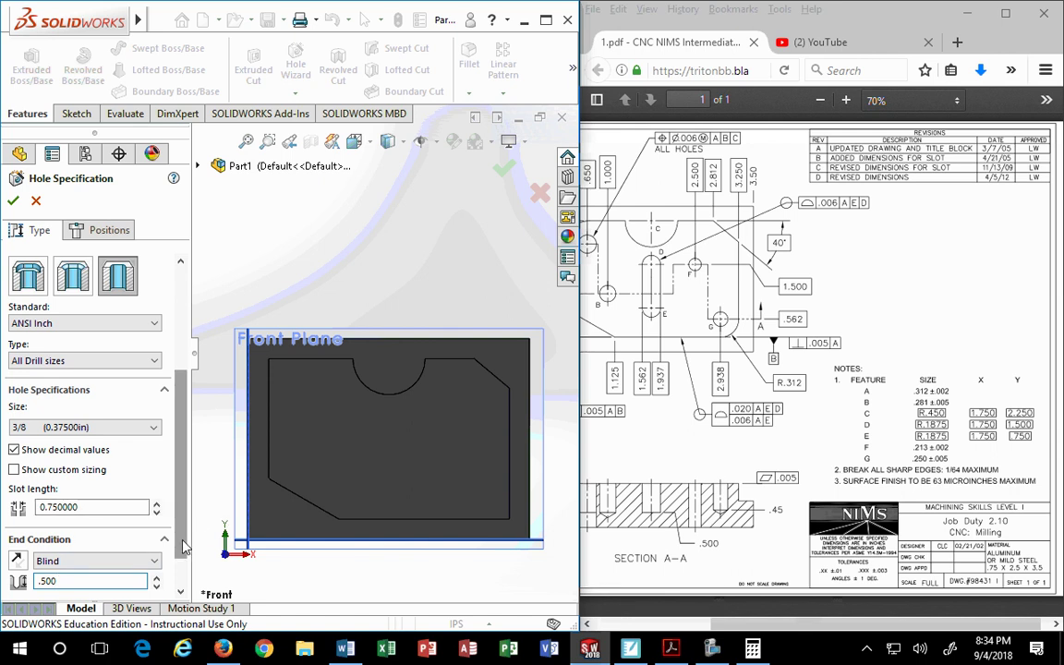
scroll(166, 600, "down", 2)
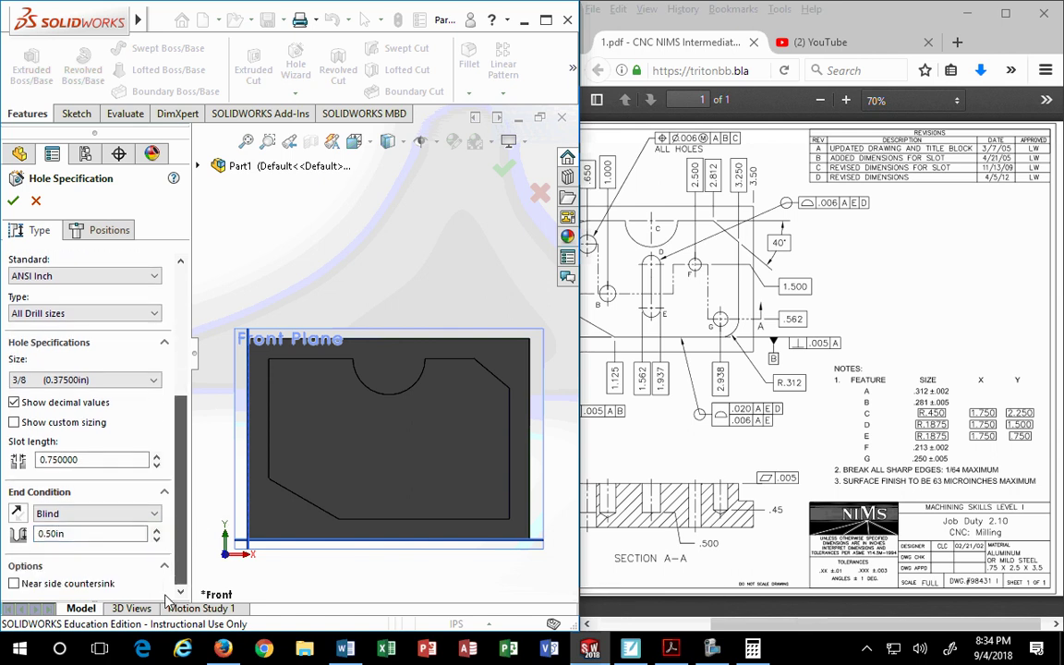
scroll(180, 526, "up", 3)
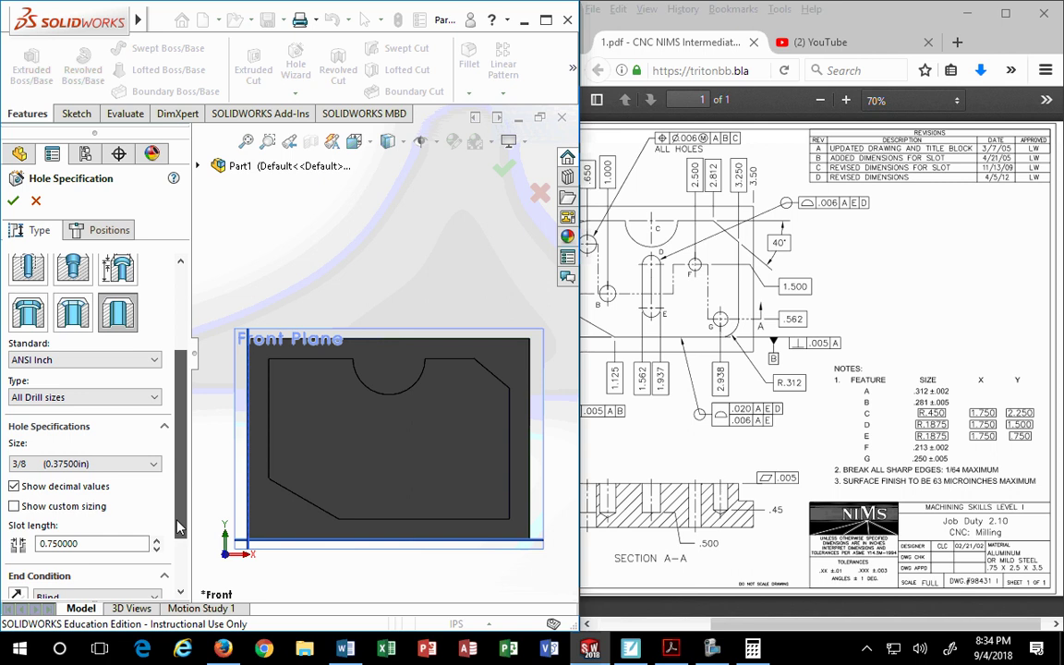
left_click_drag(180, 527, 178, 524)
scroll(178, 524, "up", 1)
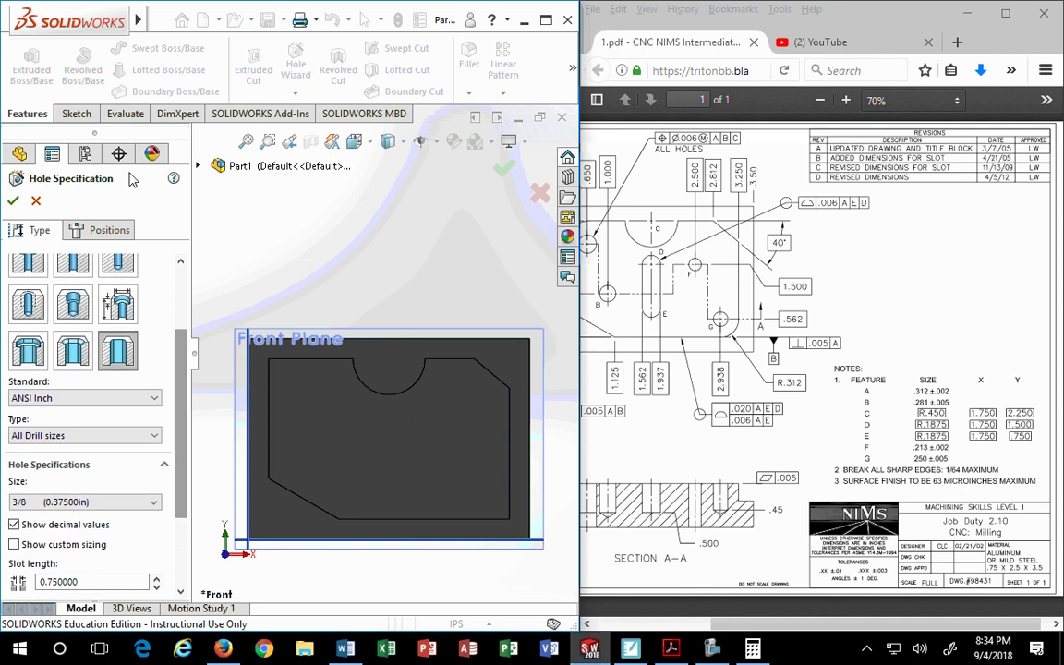
left_click(102, 230)
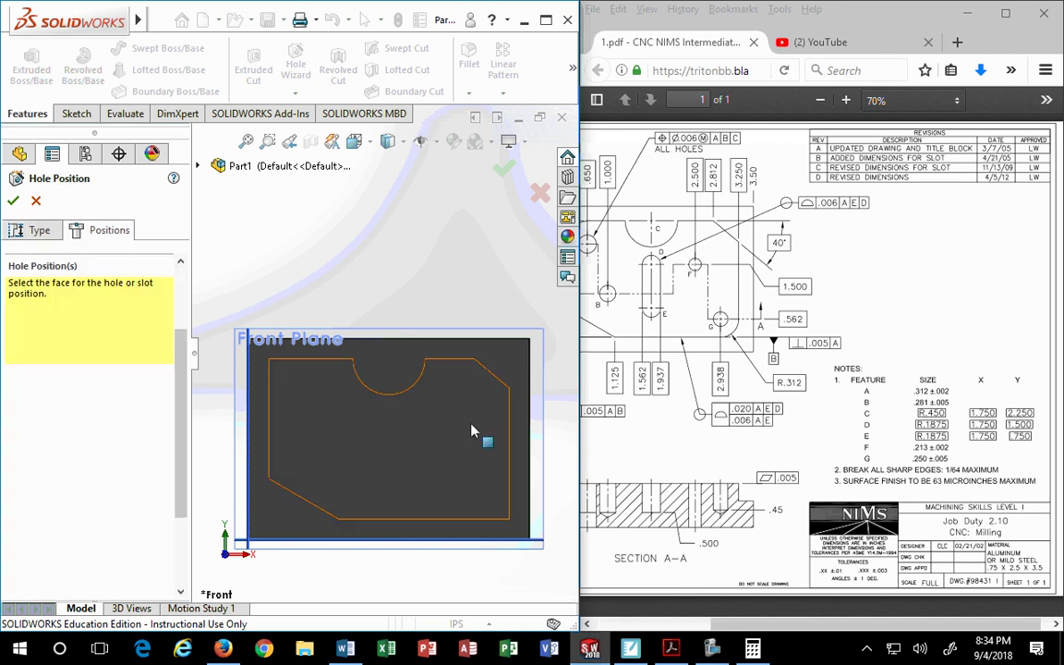
- Place one slot near the centre of the front face and move its .75 dimension above it
left_click(392, 433)
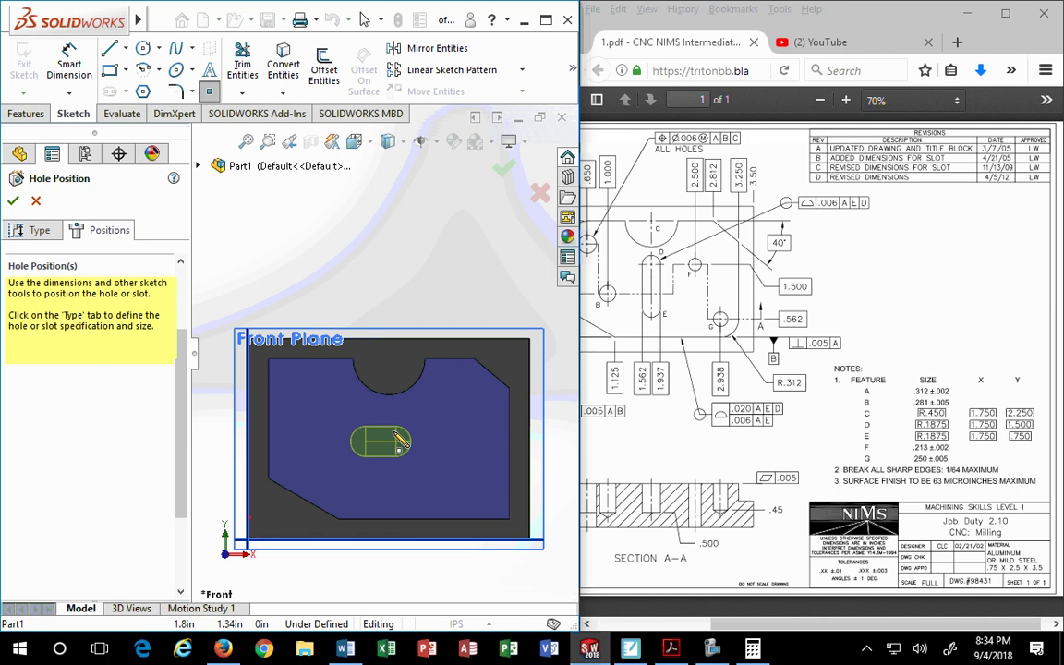
left_click(390, 440)
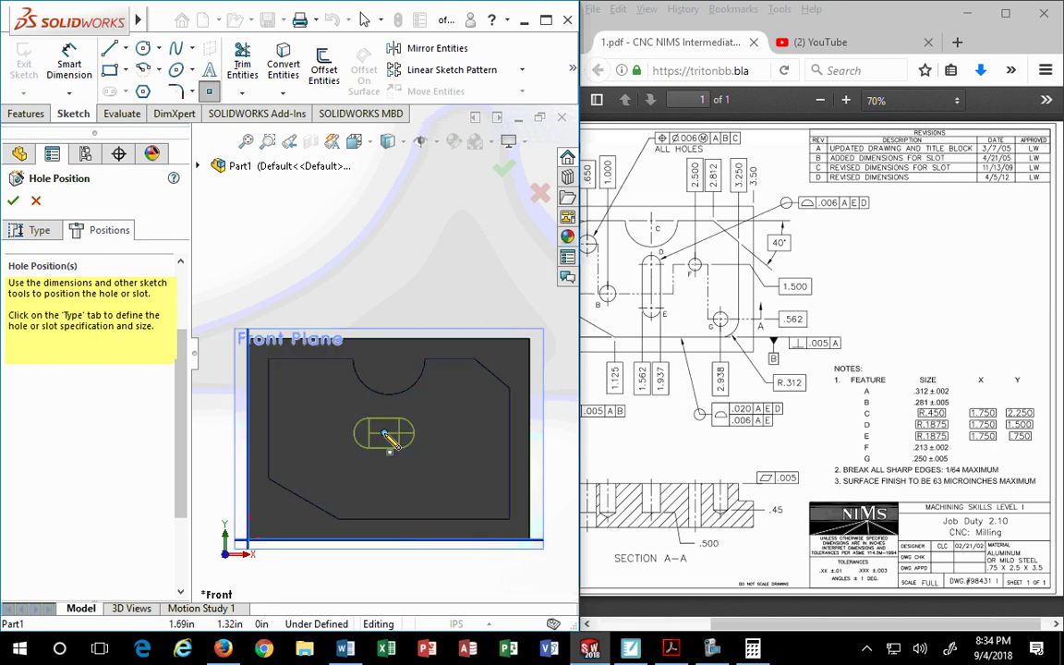
scroll(374, 490, "up", 1)
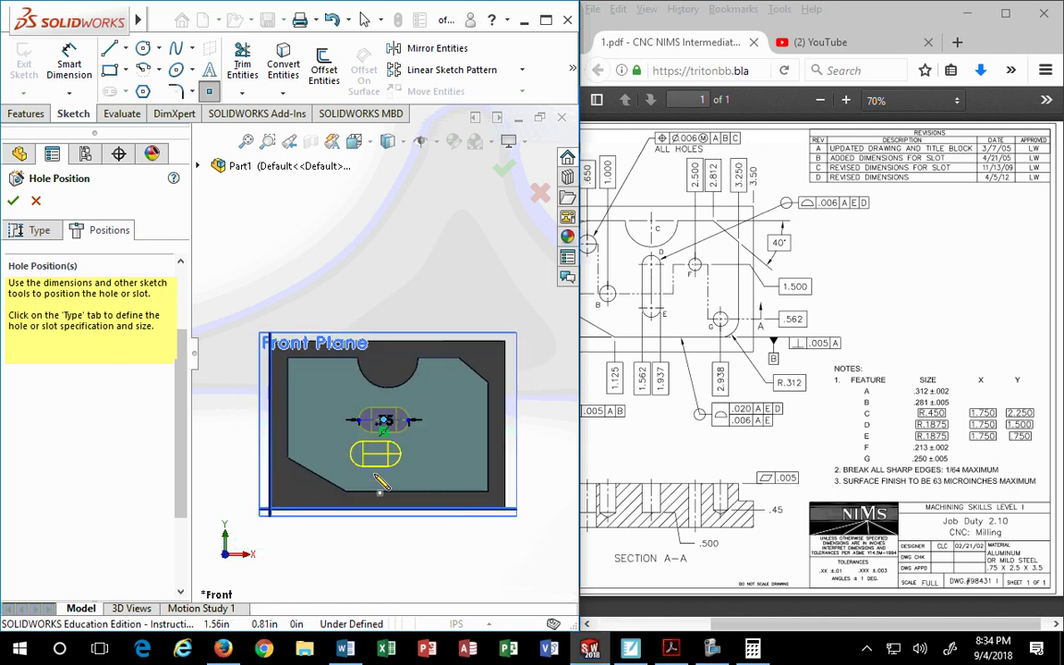
scroll(379, 481, "down", 2)
scroll(378, 415, "down", 2)
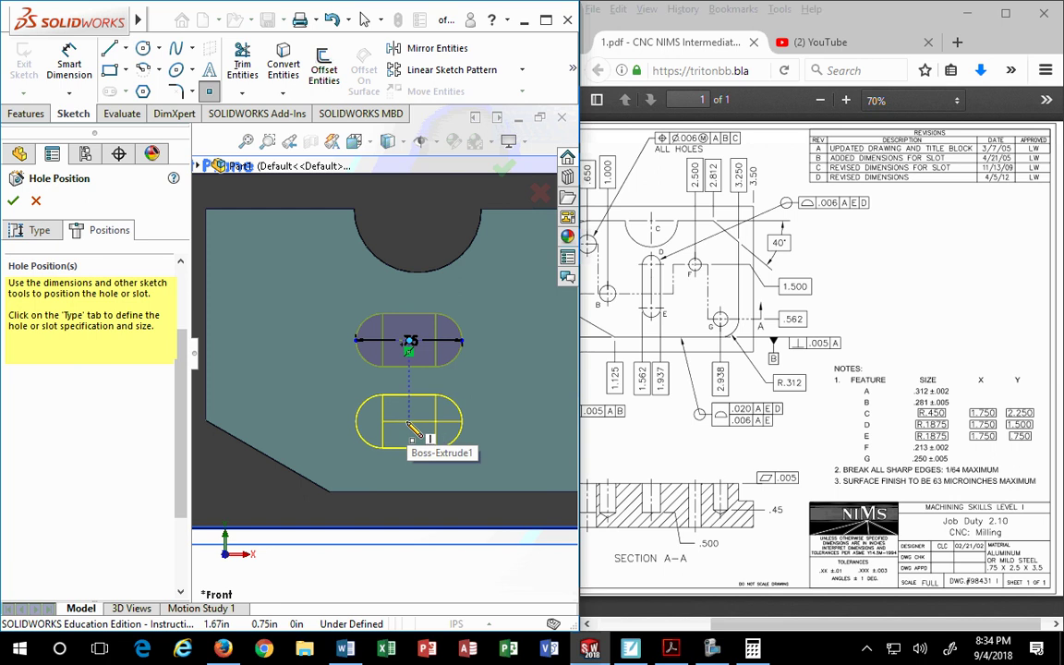
key("Escape")
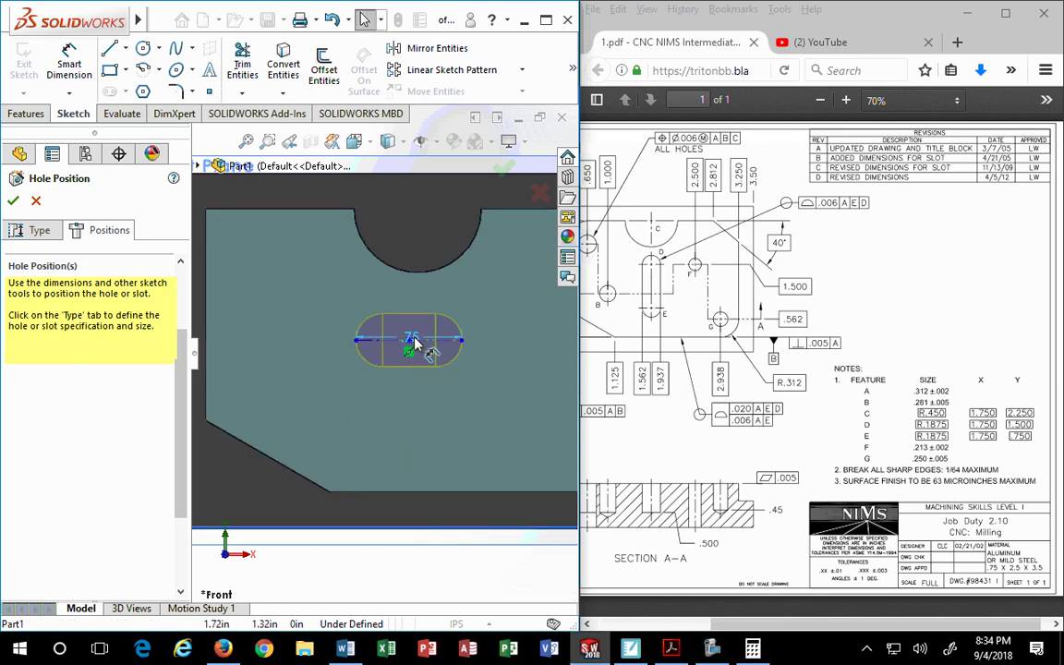
left_click_drag(412, 339, 418, 290)
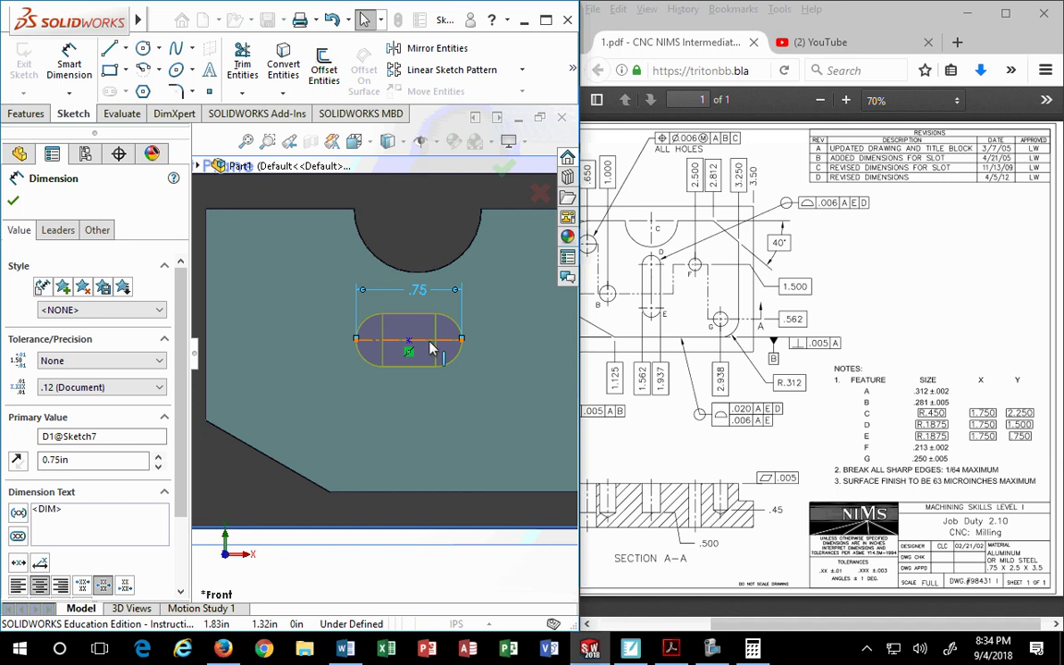
- Try making the slot centre line vertical, then undo back to the horizontal slot
left_click(429, 341)
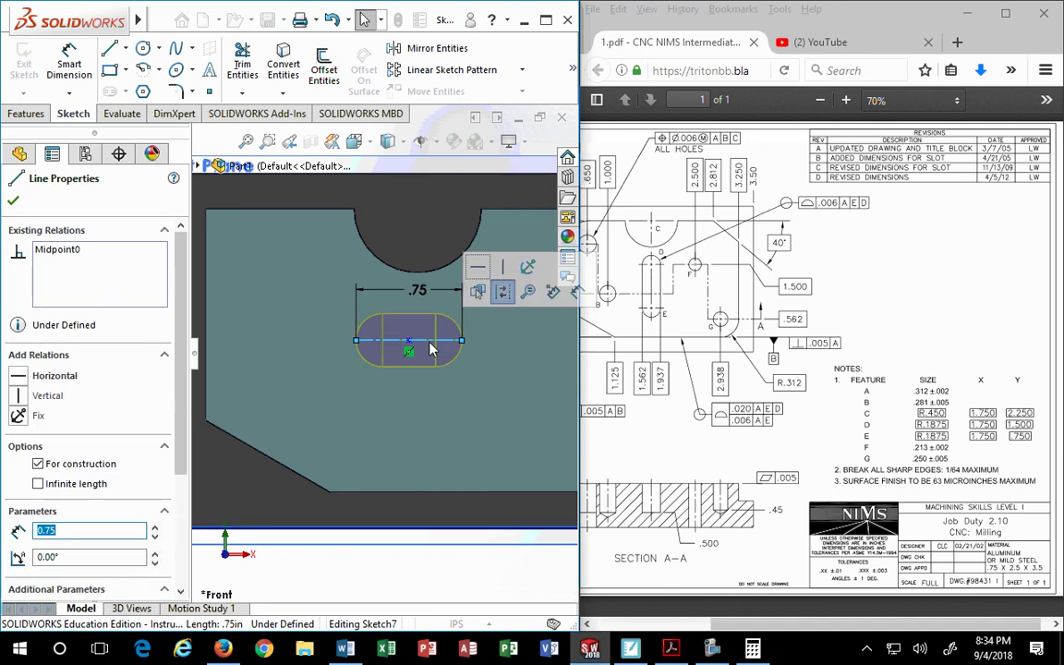
left_click(504, 267)
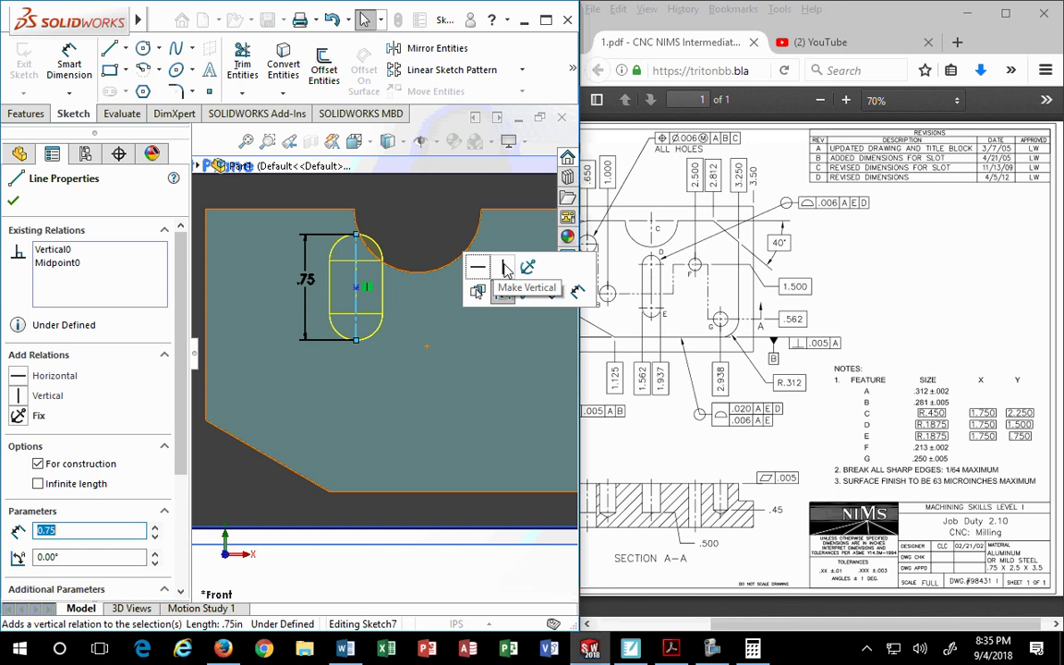
left_click(480, 269)
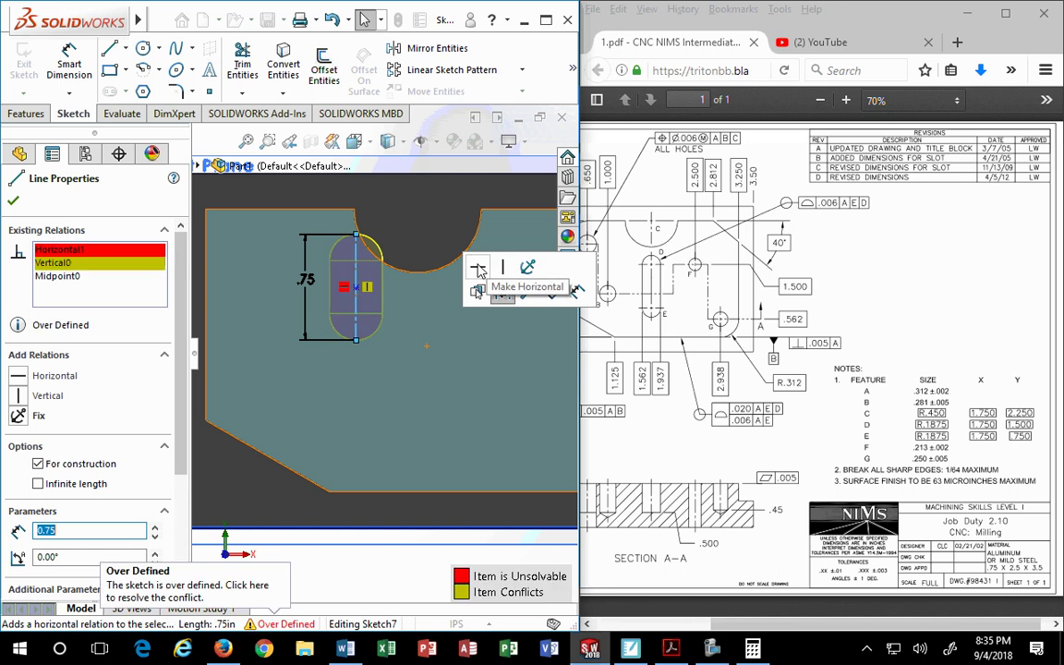
left_click(346, 288)
key("Delete")
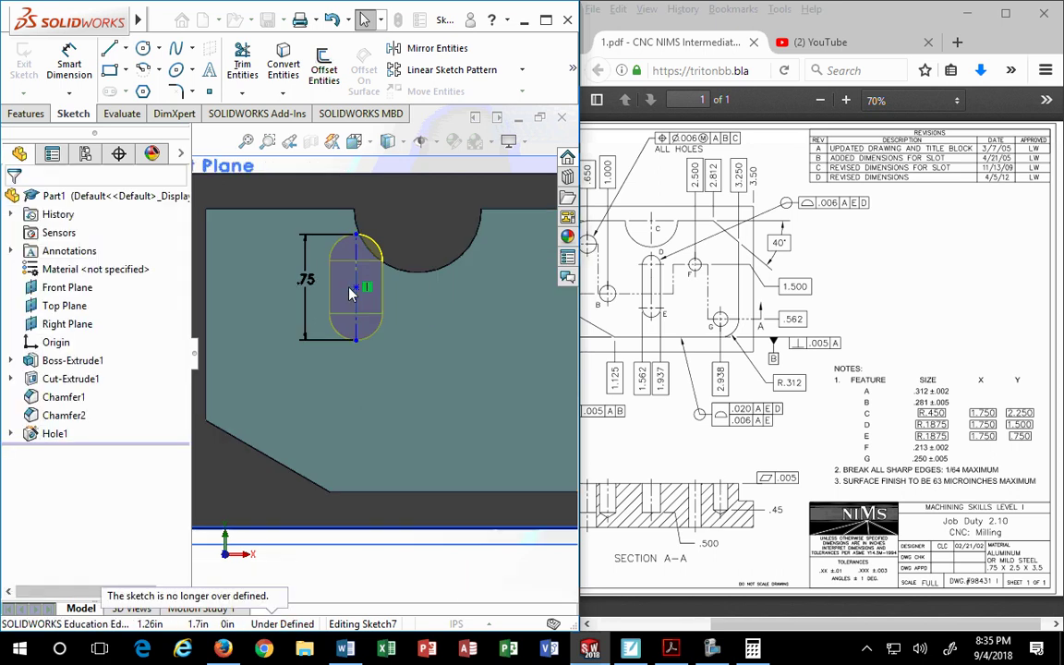
left_click_drag(358, 292, 400, 376)
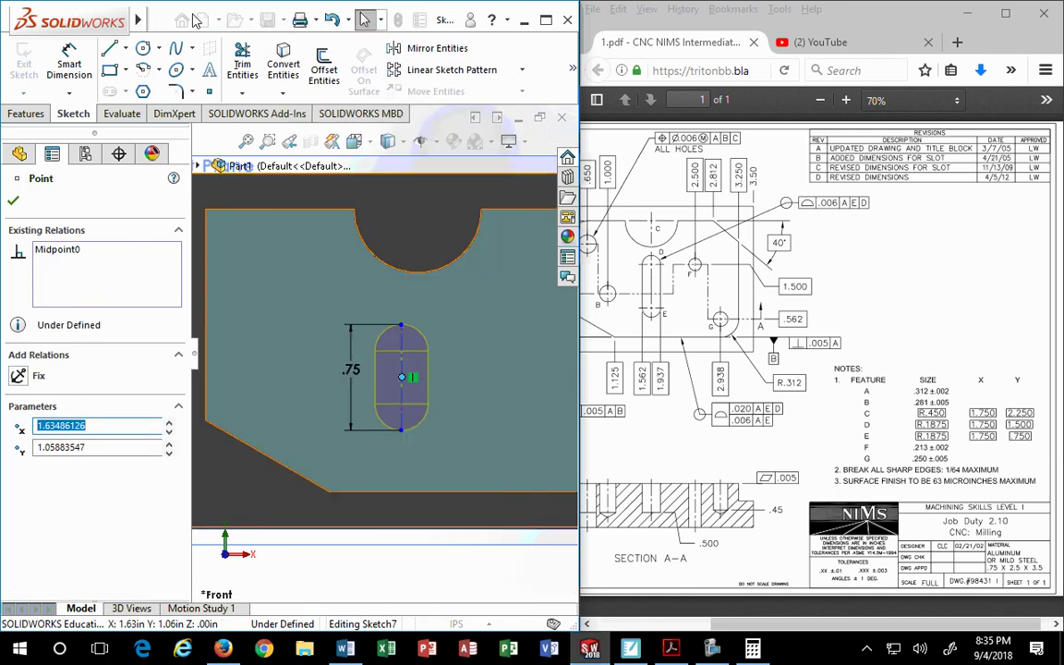
left_click(332, 19)
left_click(332, 19)
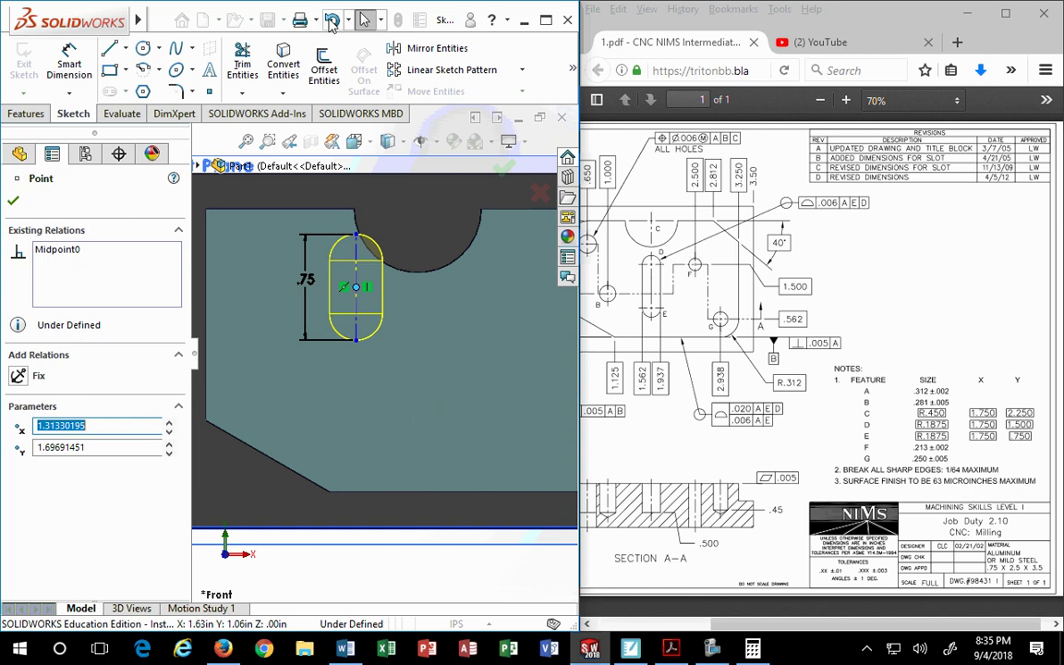
left_click(332, 20)
left_click(332, 19)
left_click(332, 19)
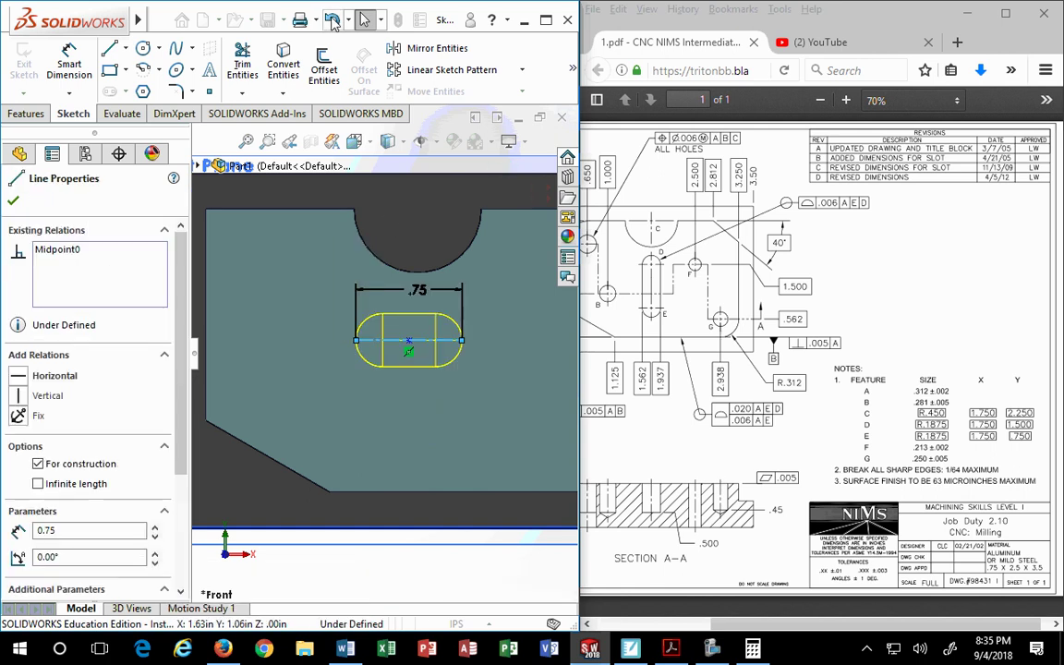
- Make the slot's centre line vertical and drag the slot lower on the block
left_click(409, 348)
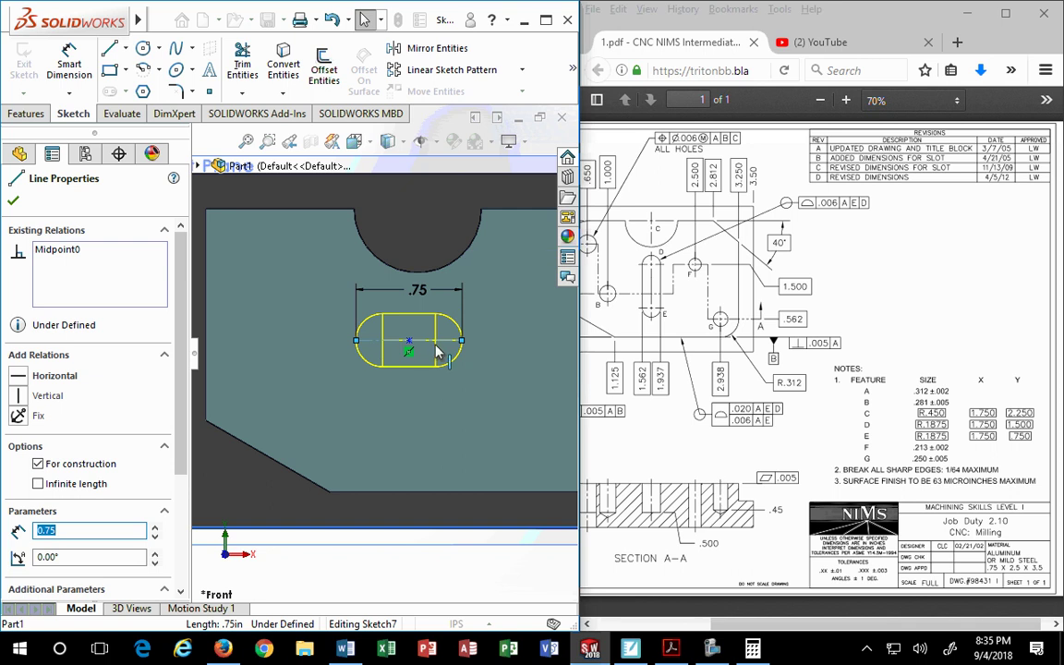
mouse_move(504, 291)
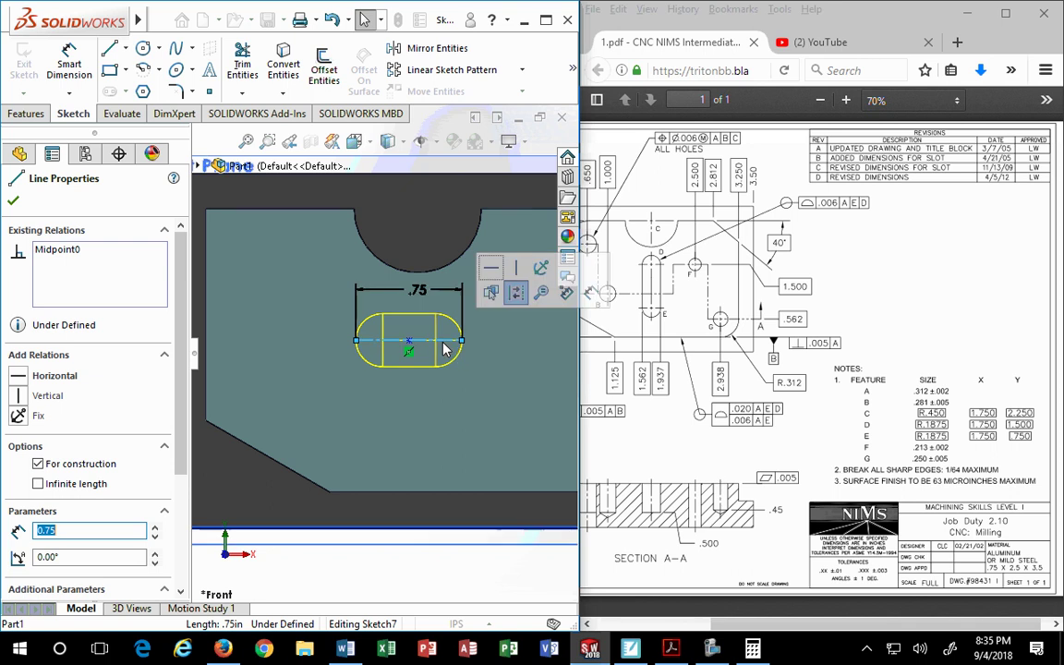
left_click(516, 269)
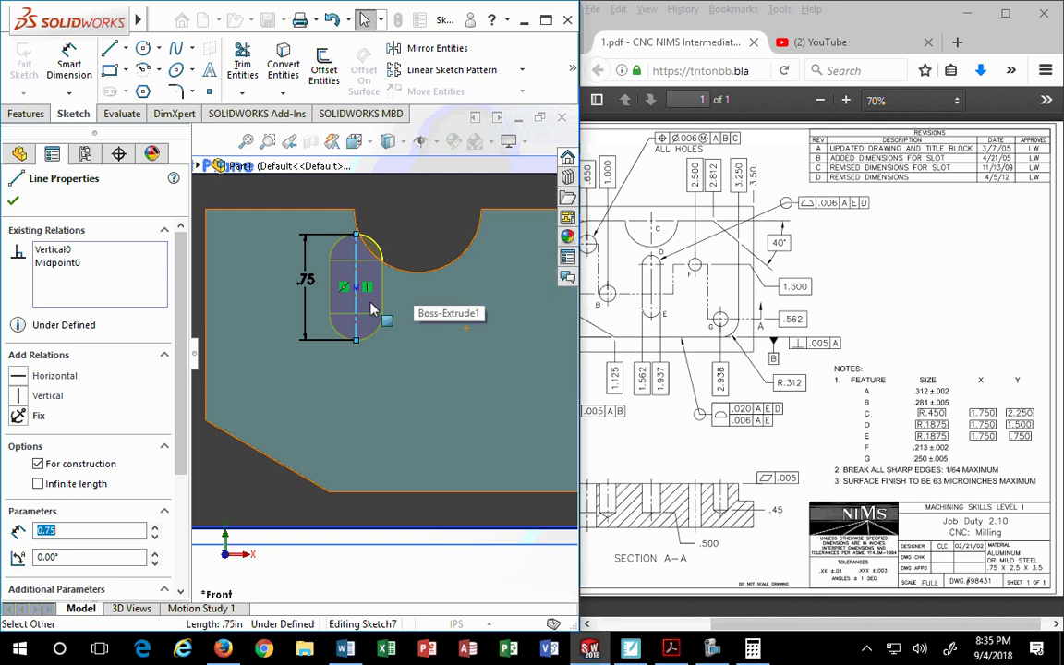
left_click_drag(357, 288, 404, 397)
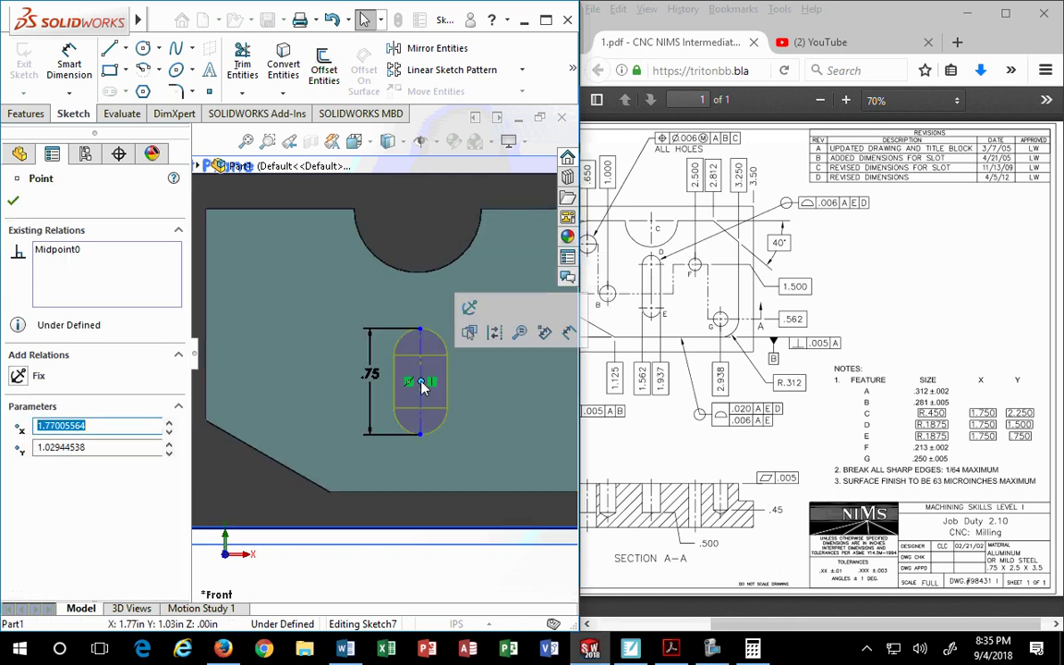
scroll(378, 343, "up", 5)
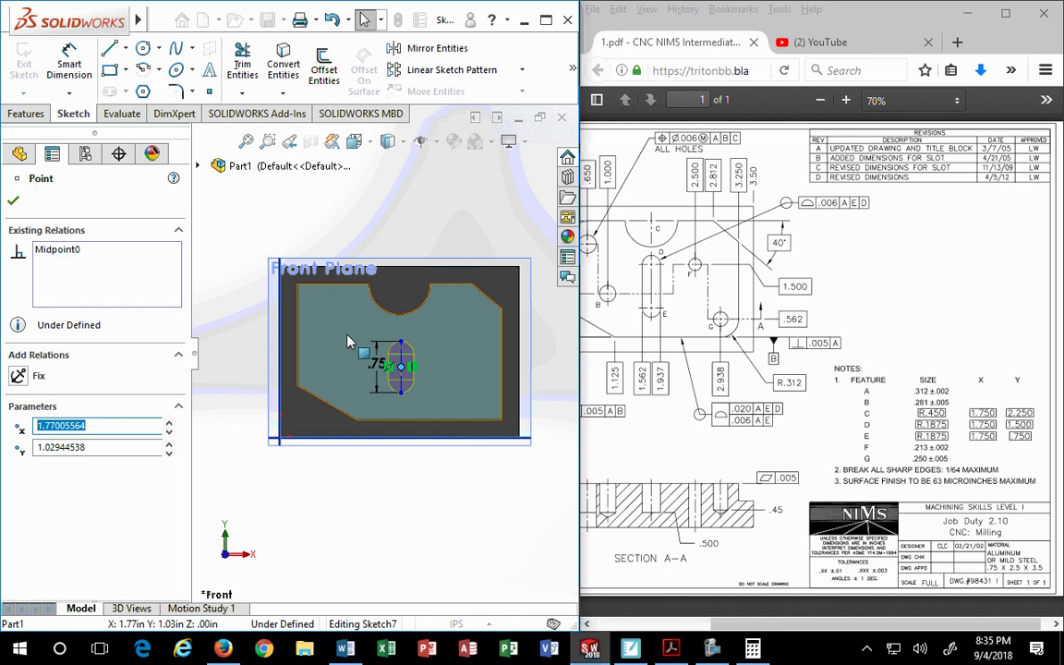
- Add horizontal ordinate dimensions: 0 at the block's left edge, 1.75 at the slot centre
mouse_move(120, 34)
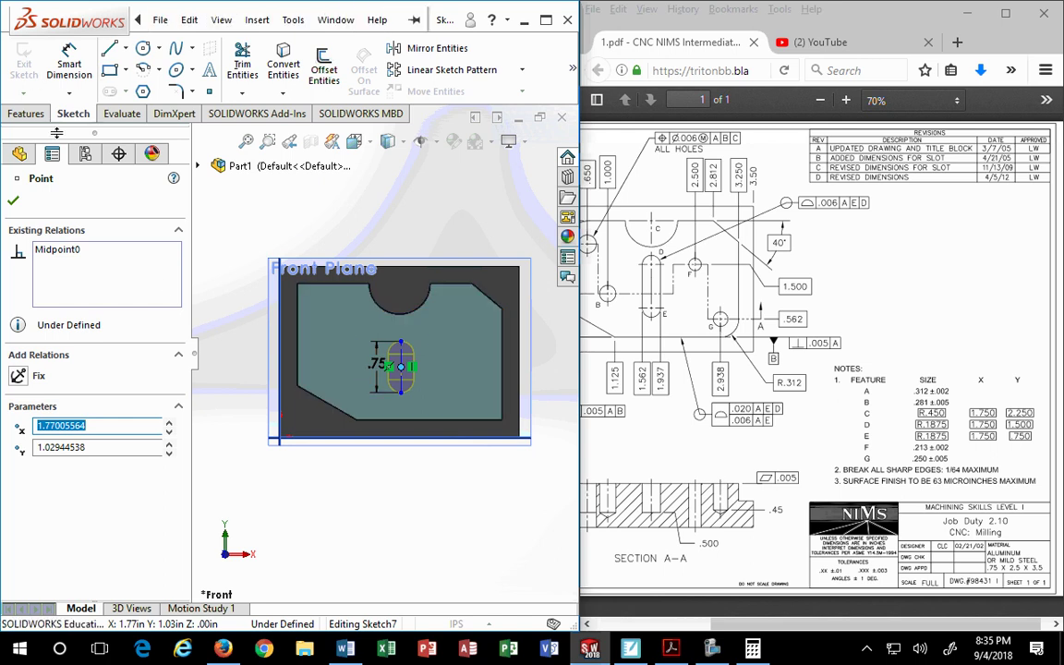
left_click(70, 93)
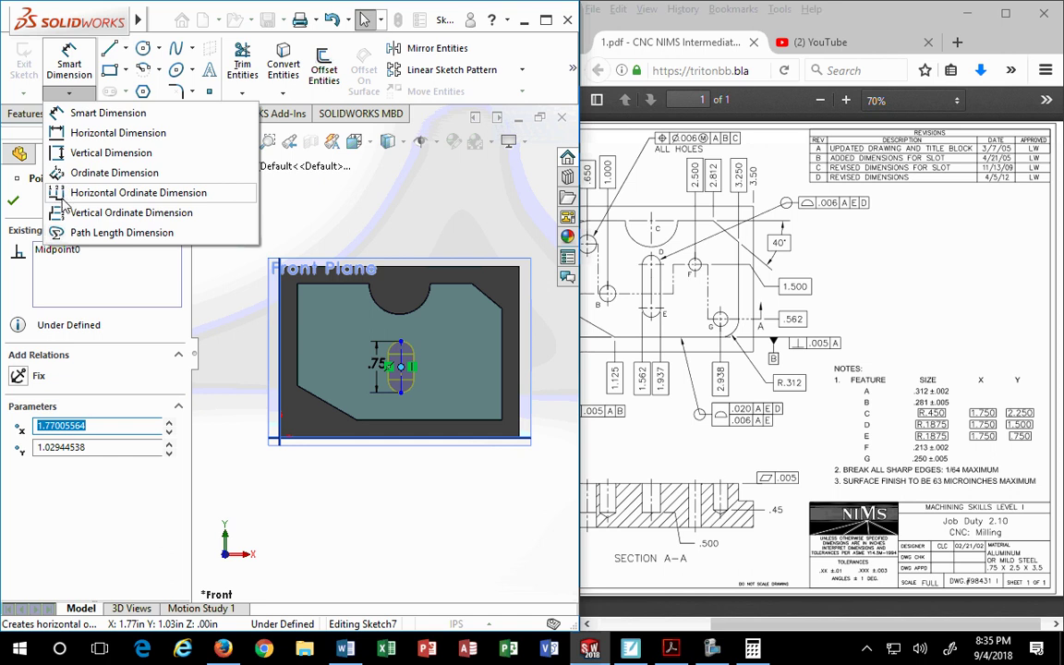
left_click(415, 373)
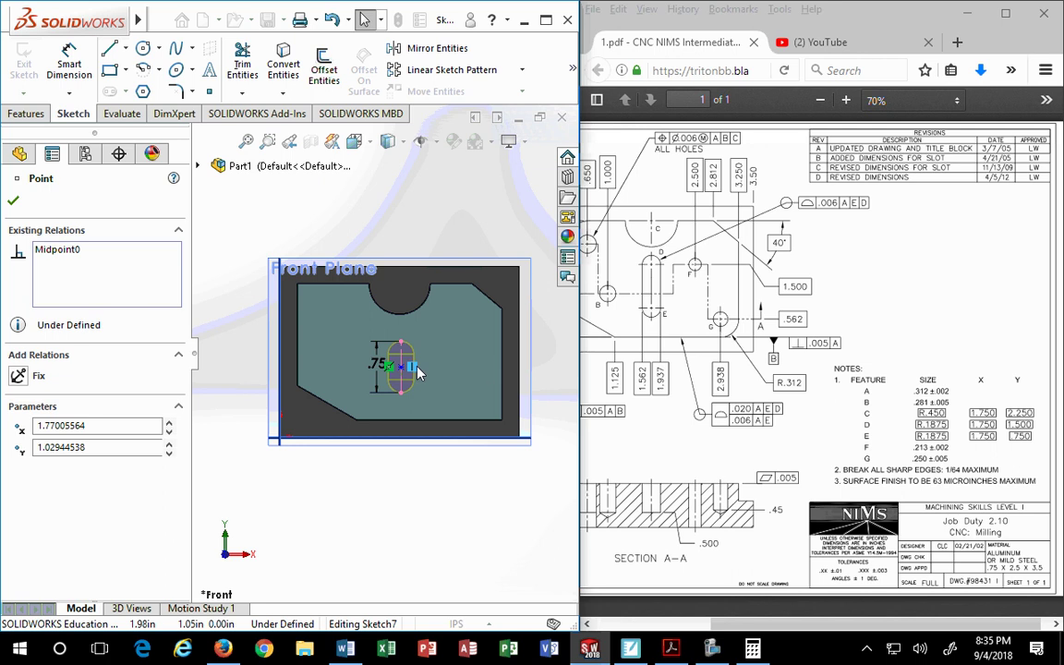
left_click(69, 96)
left_click(92, 190)
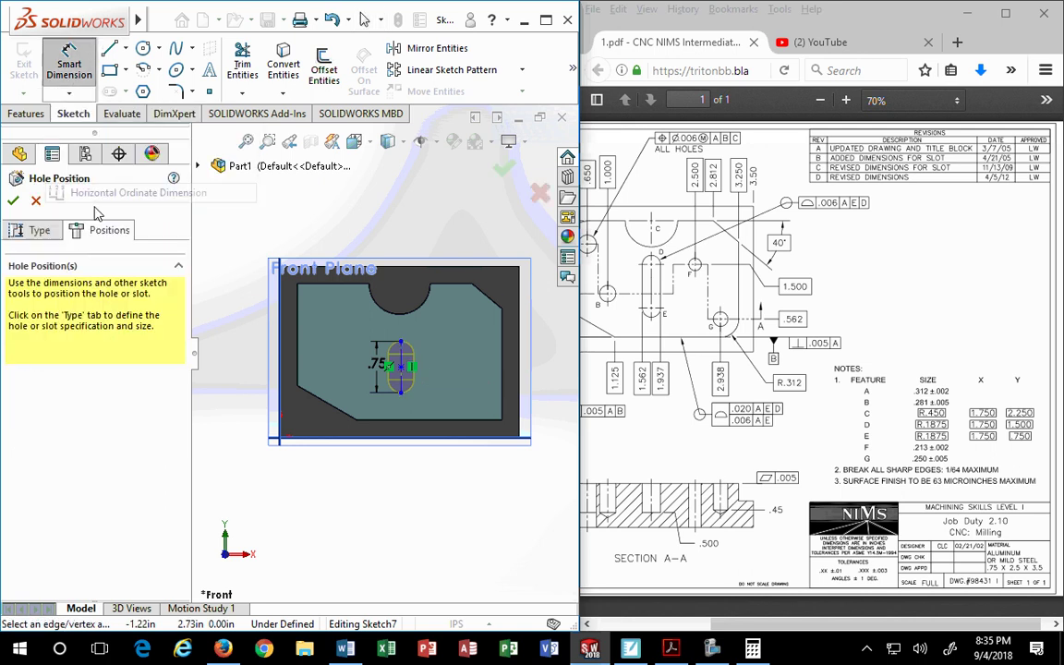
left_click(279, 362)
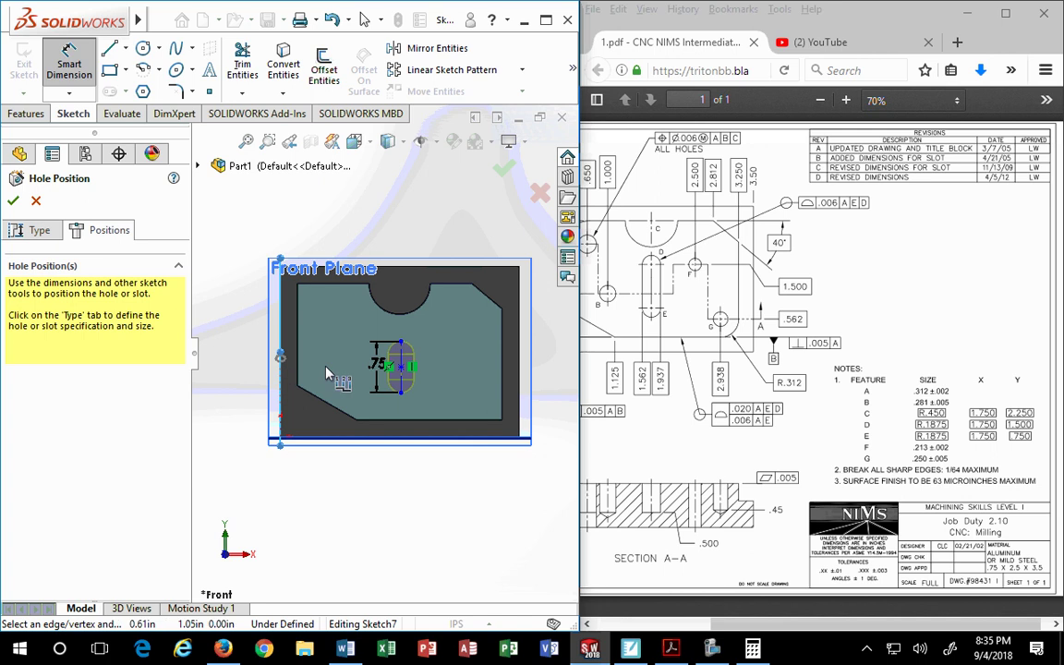
left_click(333, 465)
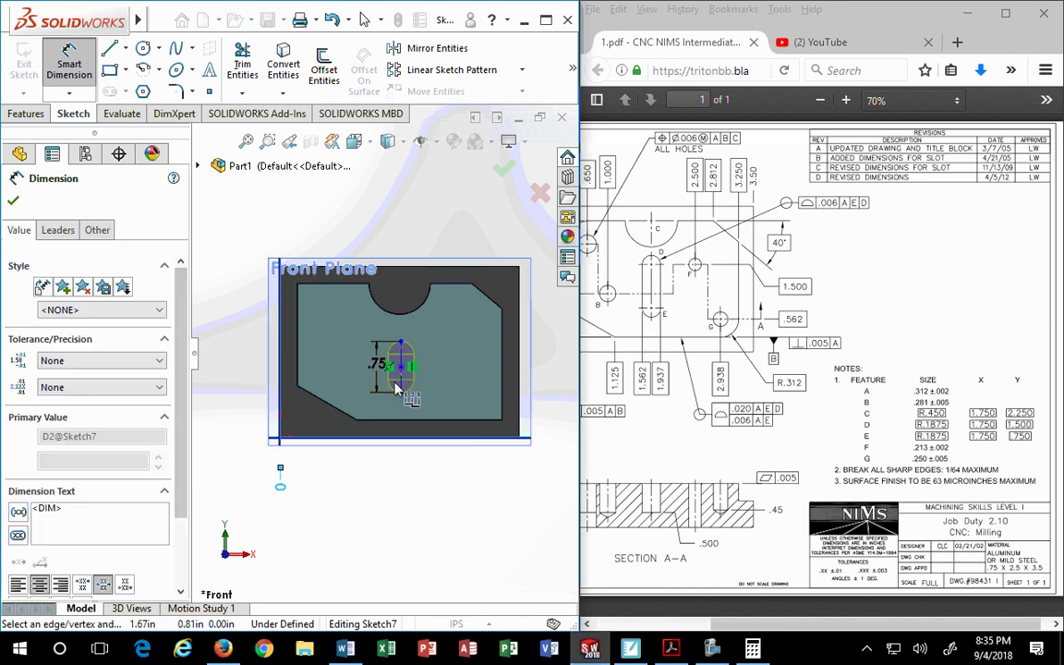
left_click(402, 388)
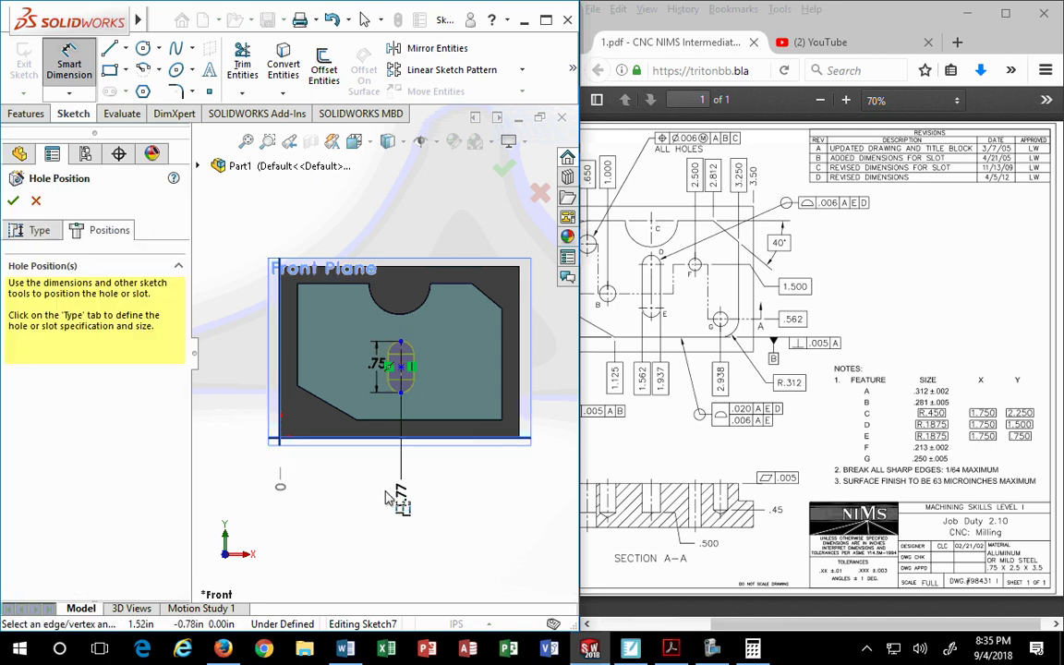
left_click(404, 491)
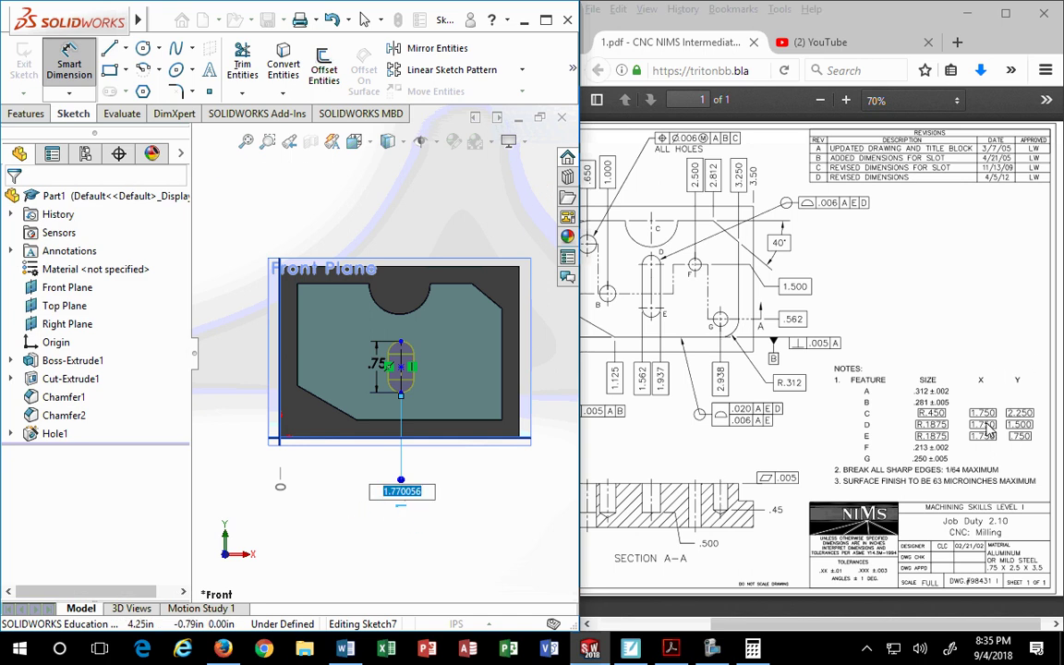
type("1.75")
key("Return")
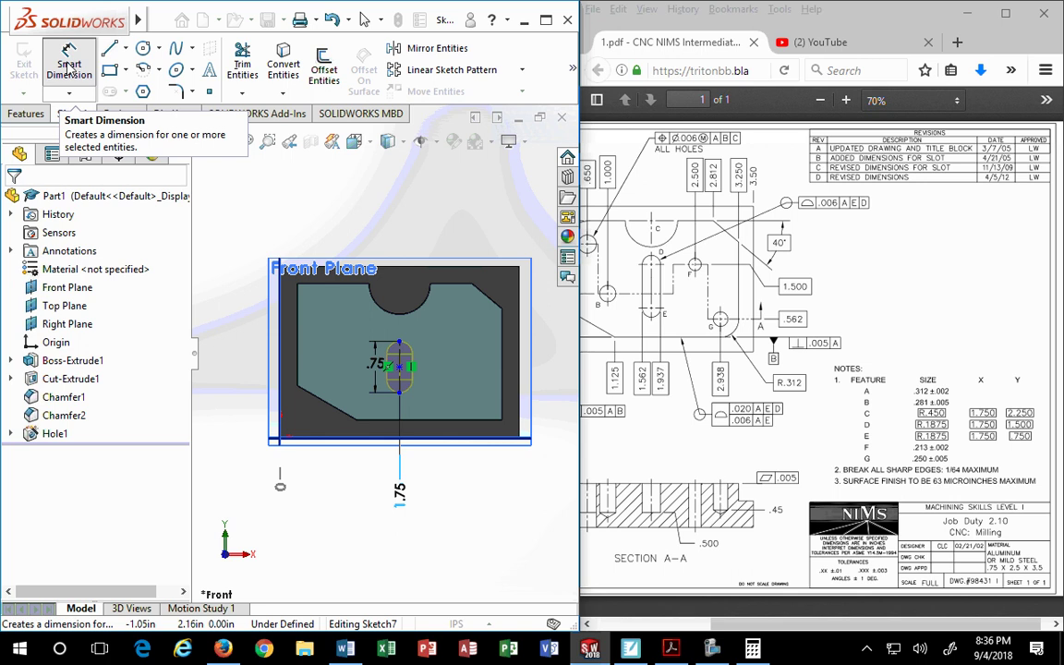
- Begin a vertical ordinate dimension based at the origin, then abandon it with Esc
left_click(69, 94)
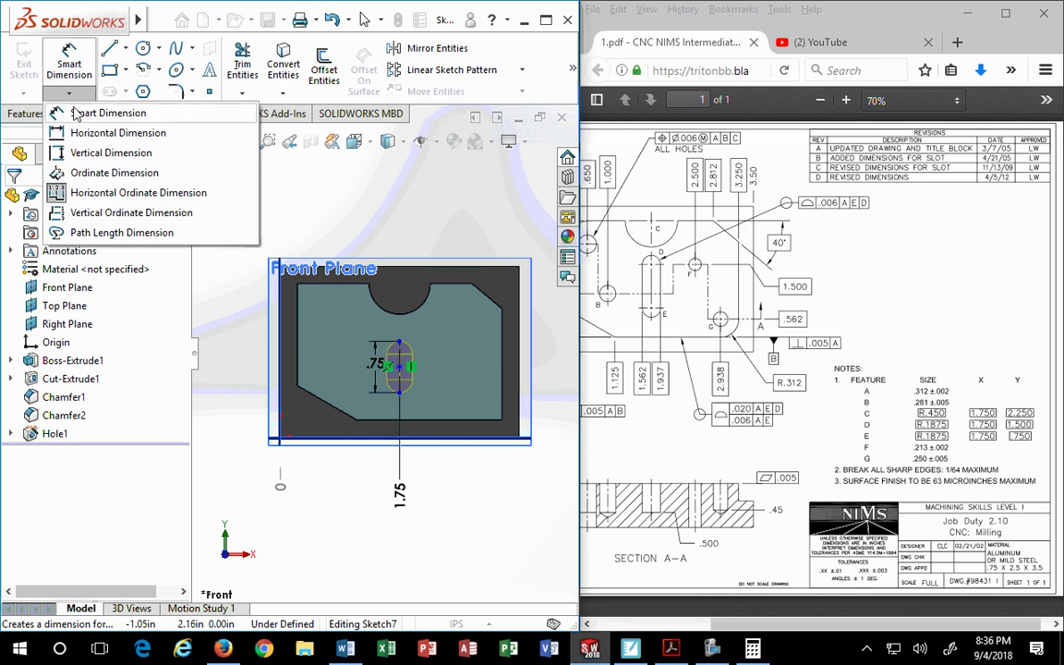
left_click(87, 212)
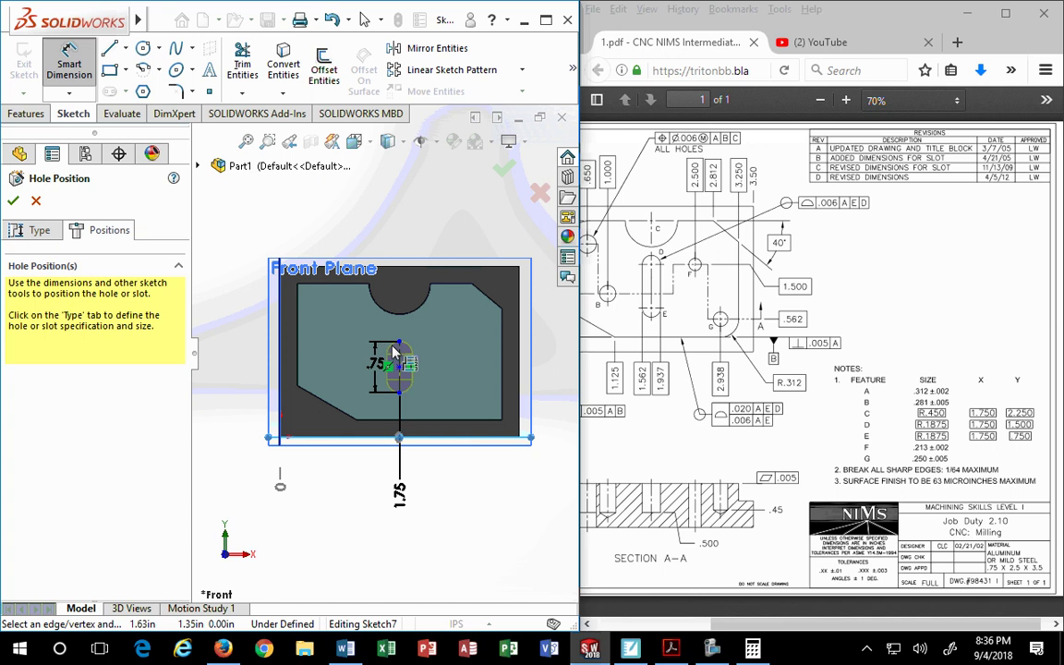
scroll(374, 365, "up", 3)
scroll(374, 365, "down", 10)
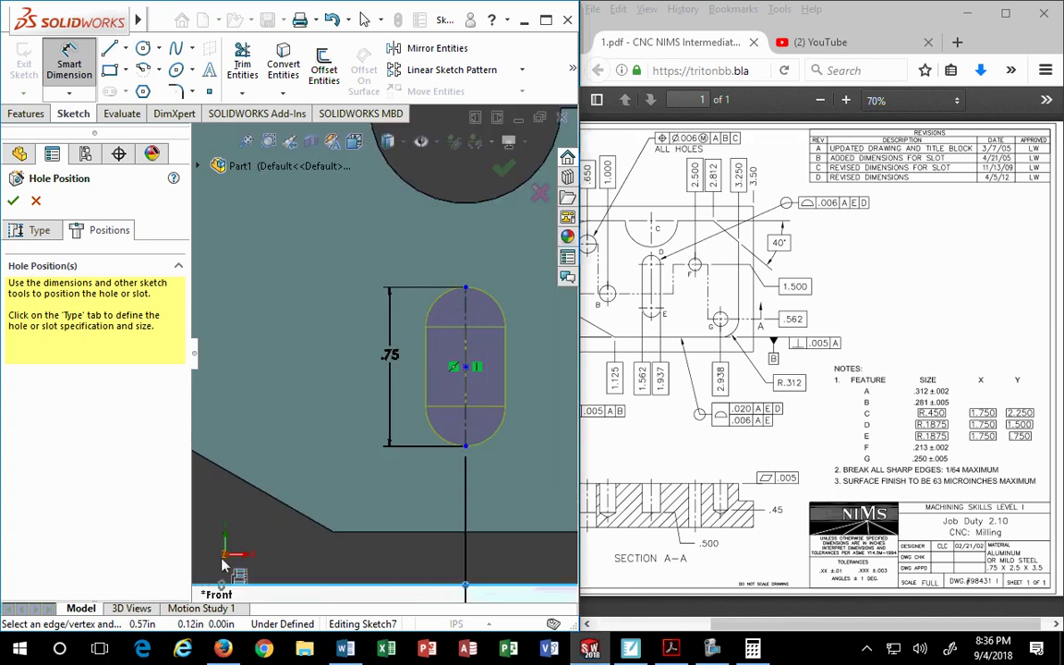
scroll(383, 352, "up", 4)
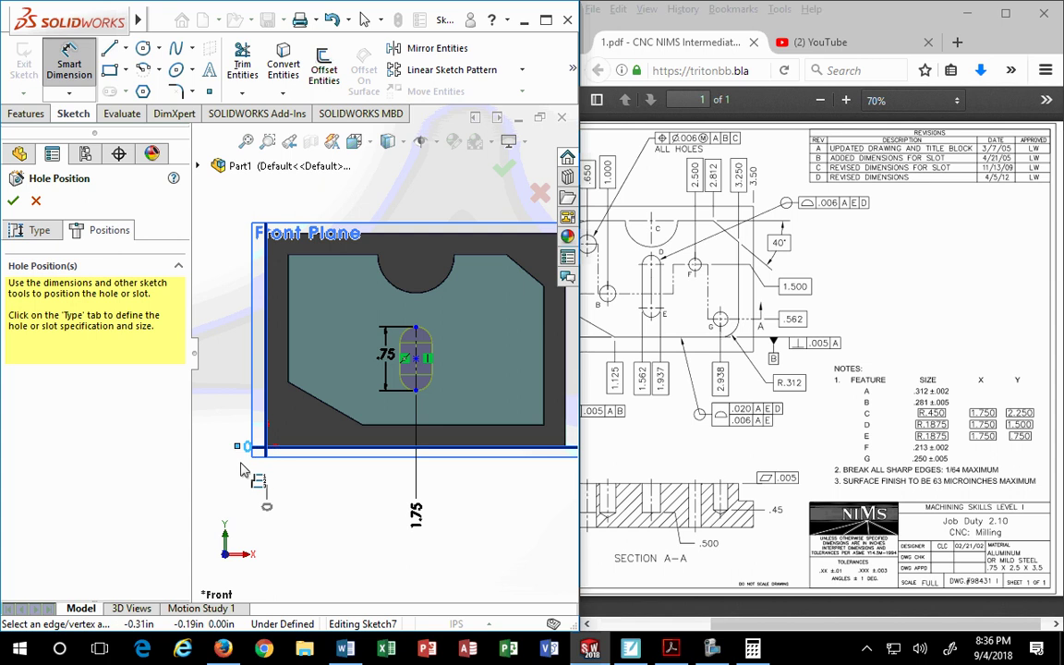
left_click(245, 447)
scroll(332, 346, "up", 2)
scroll(395, 349, "down", 5)
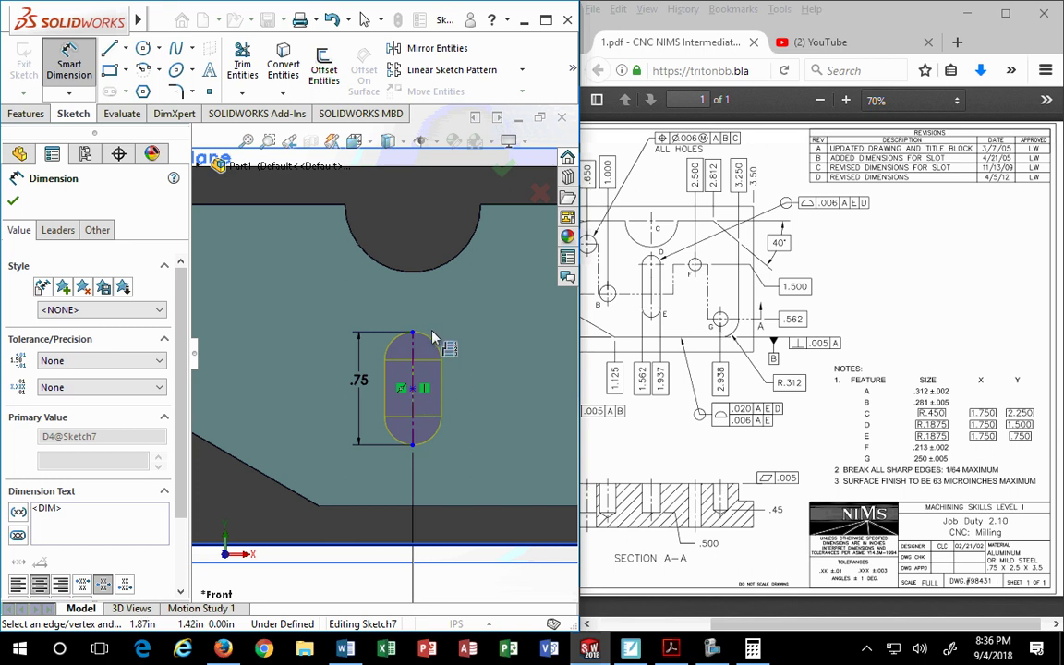
key("Escape")
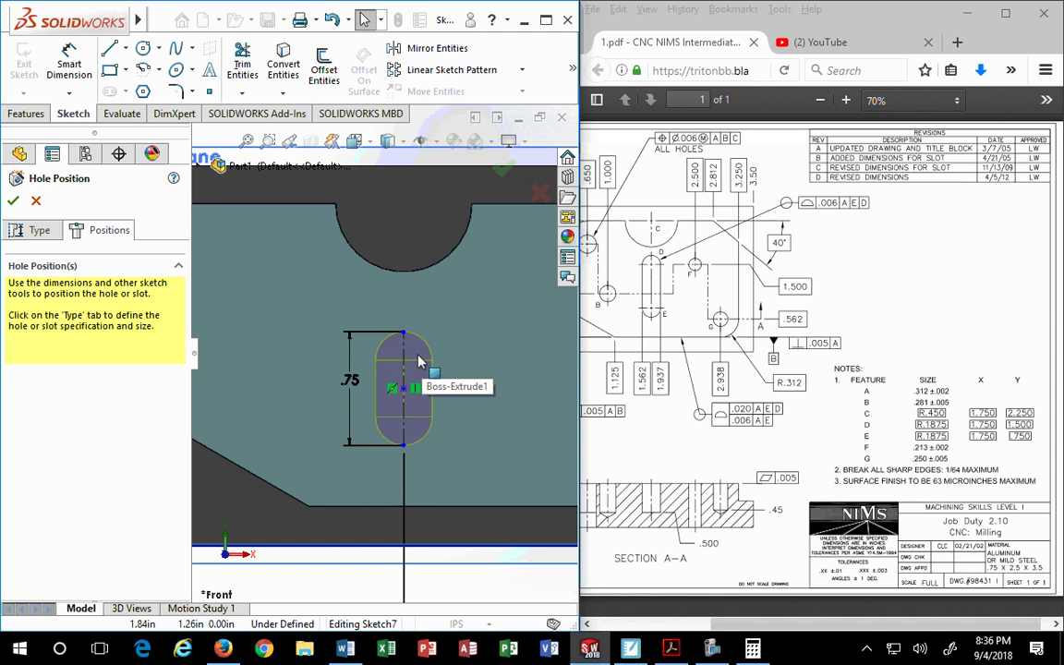
scroll(418, 362, "down", 3)
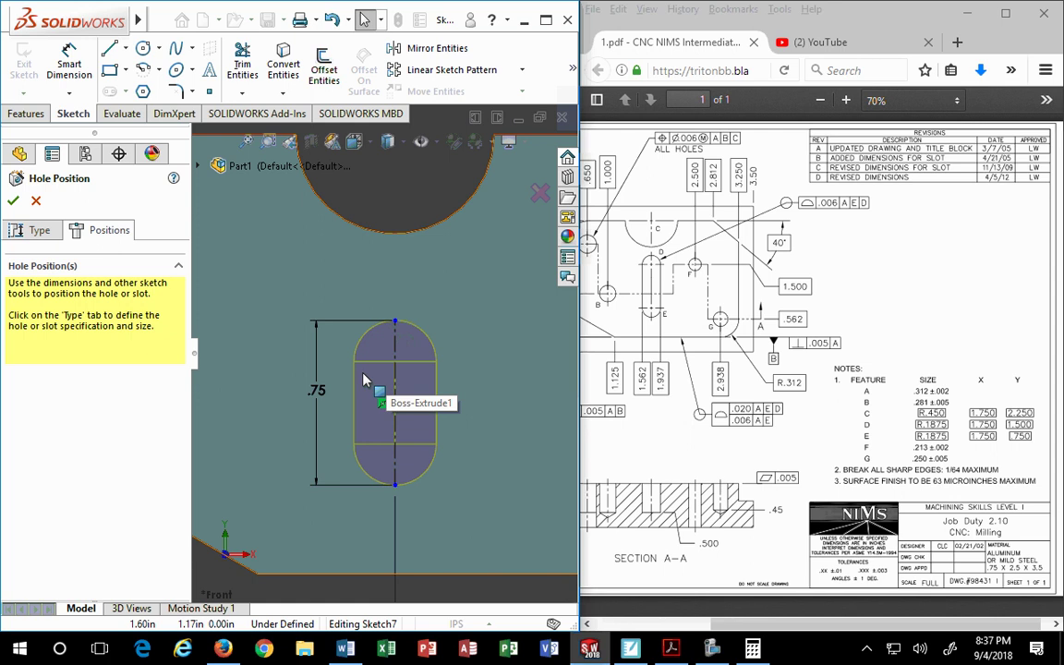
- Review the slot's hole specification (W size, 0.75 length, 0.50in blind), then return to Positions
left_click(35, 230)
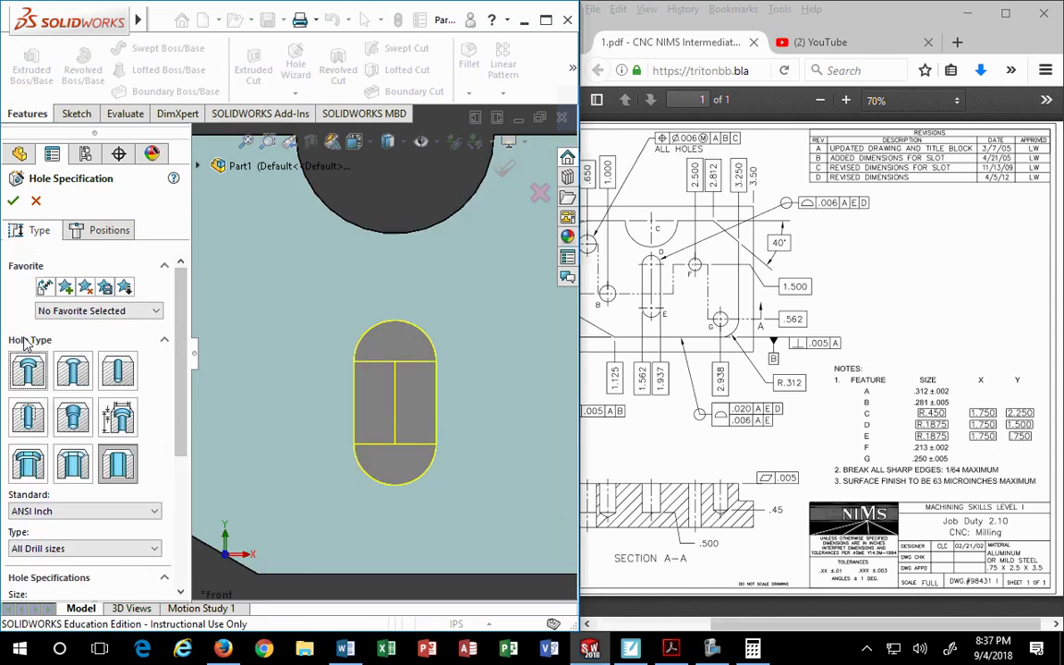
scroll(27, 343, "down", 5)
scroll(80, 379, "down", 2)
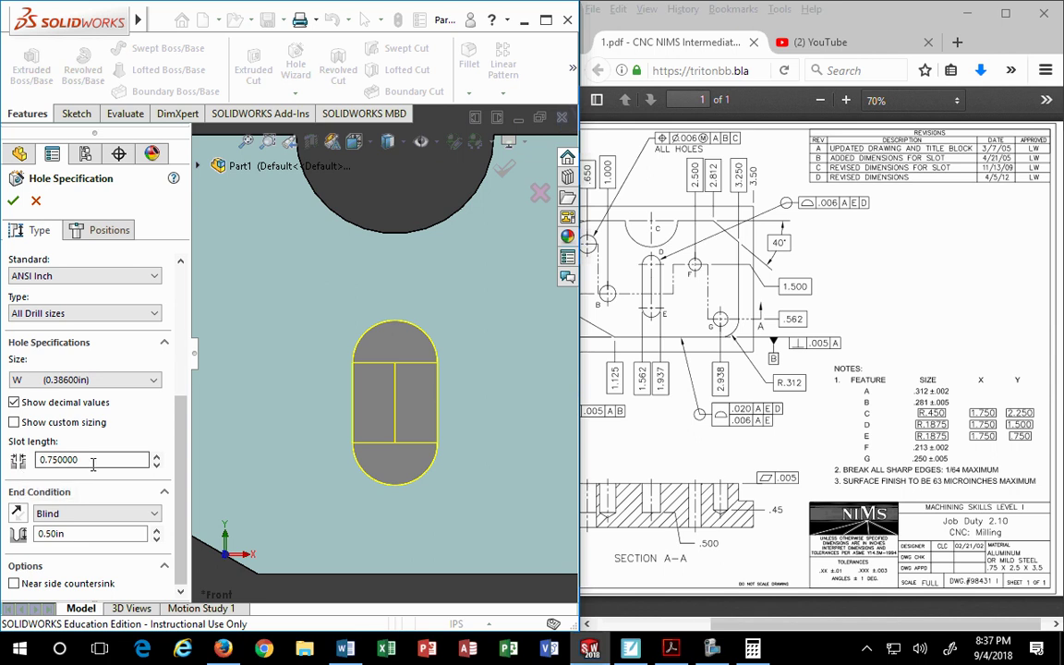
scroll(74, 407, "up", 2)
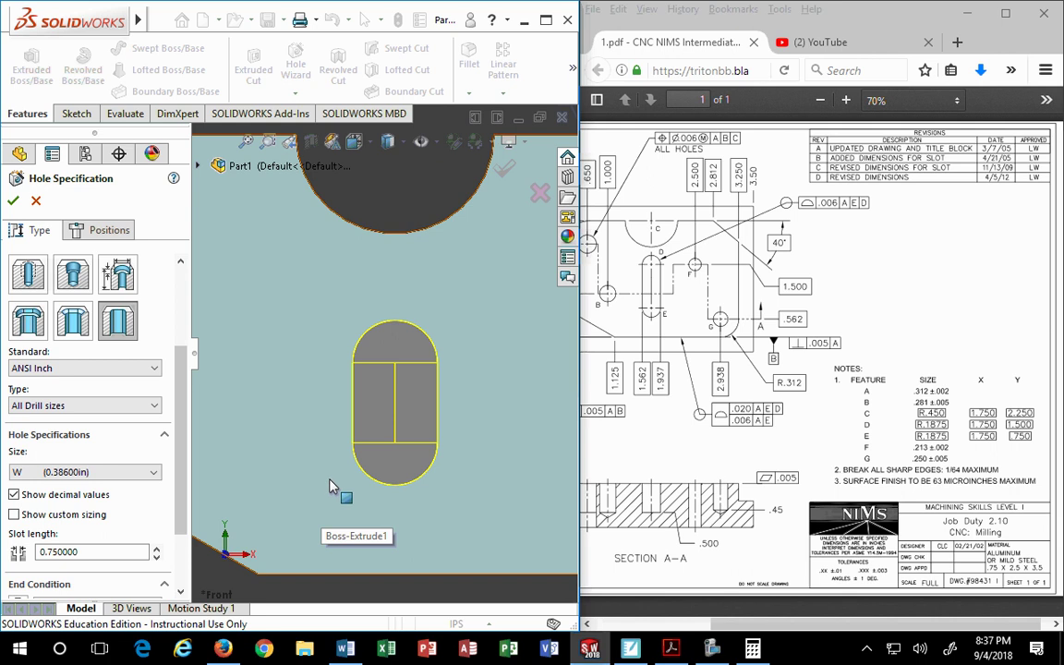
left_click(103, 230)
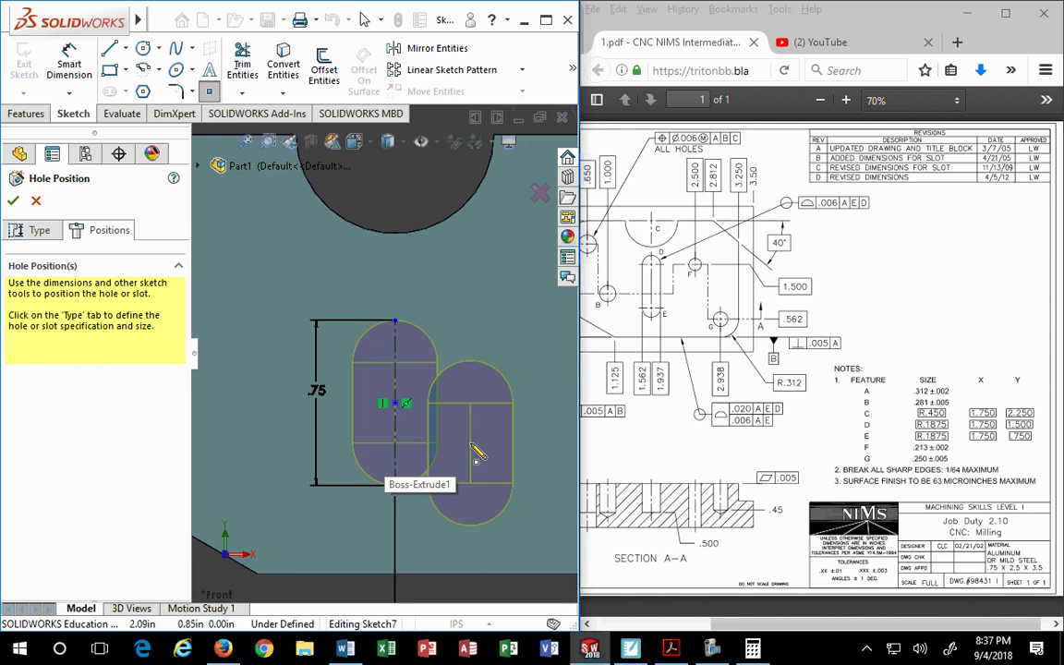
- End slot placement and cancel the Hole Wizard edit, discarding the unfinished slot feature
key("Escape")
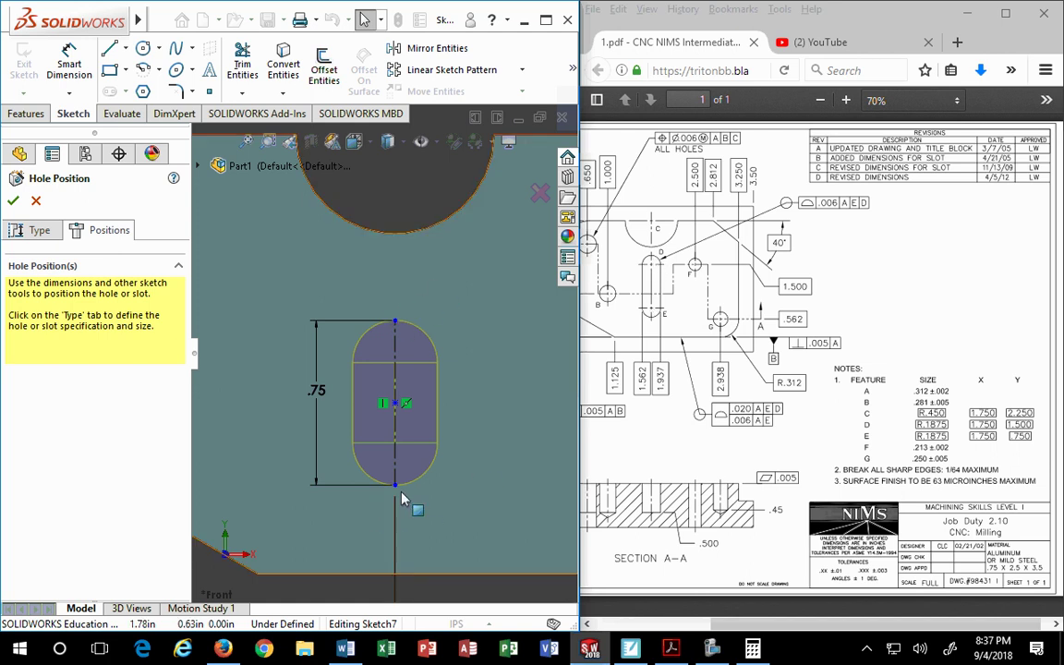
left_click(35, 201)
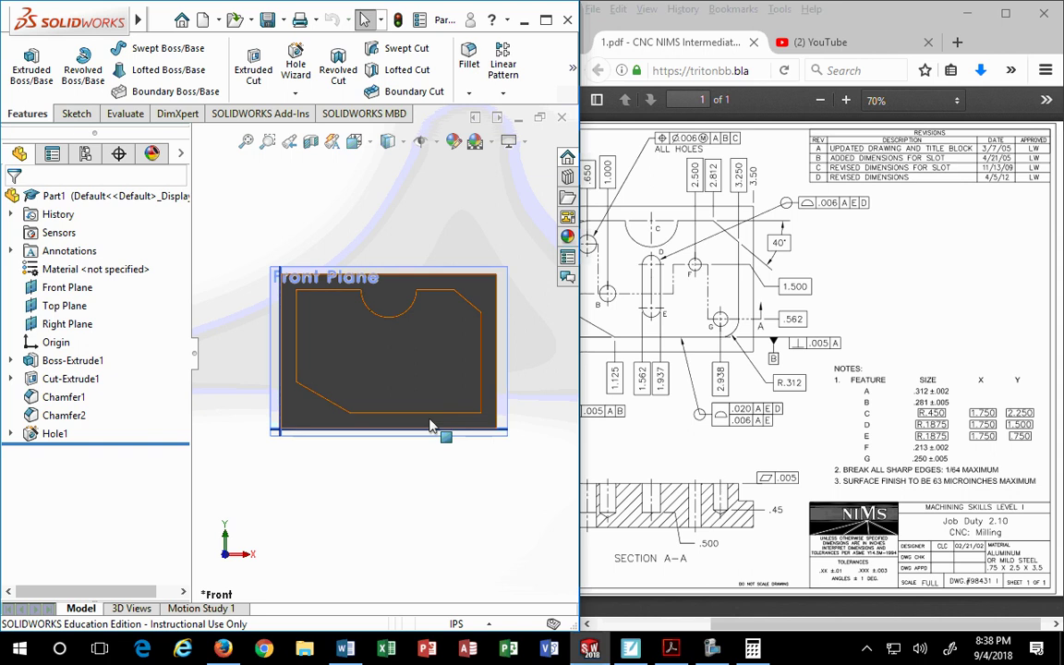
- Leave the Boss-Extrude1 sketch and start a new sketch on the block's front face
left_click(431, 349)
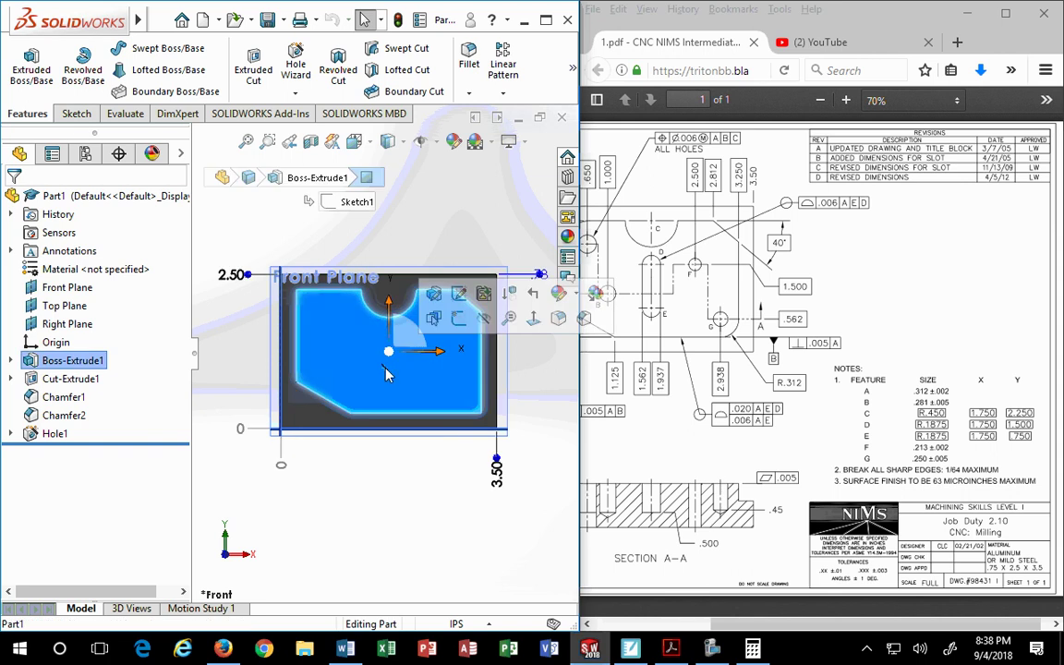
left_click(460, 294)
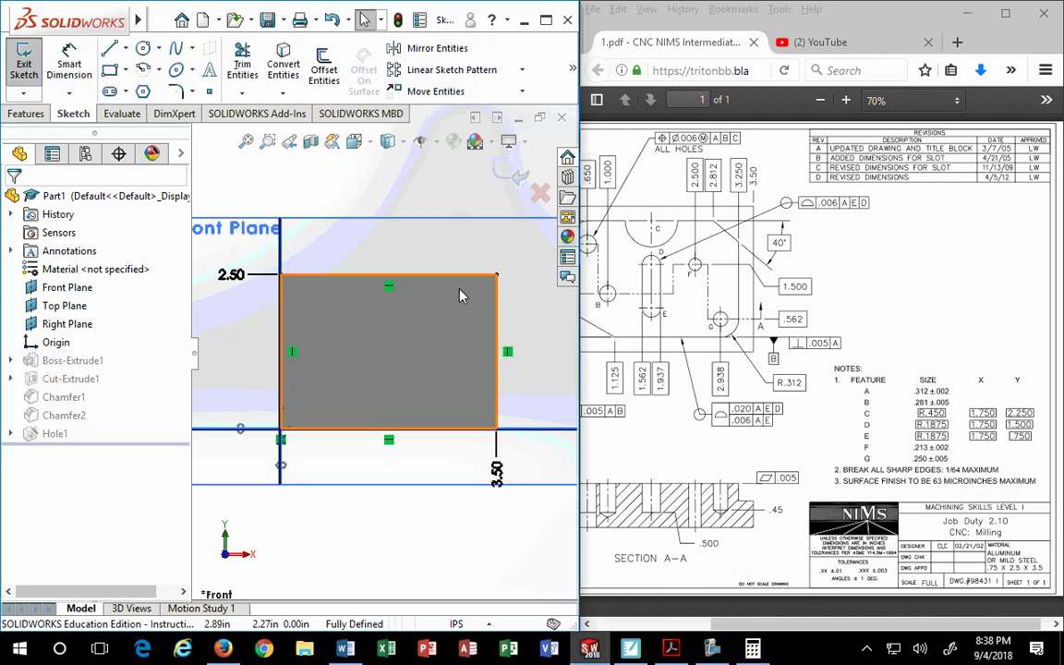
left_click(323, 21)
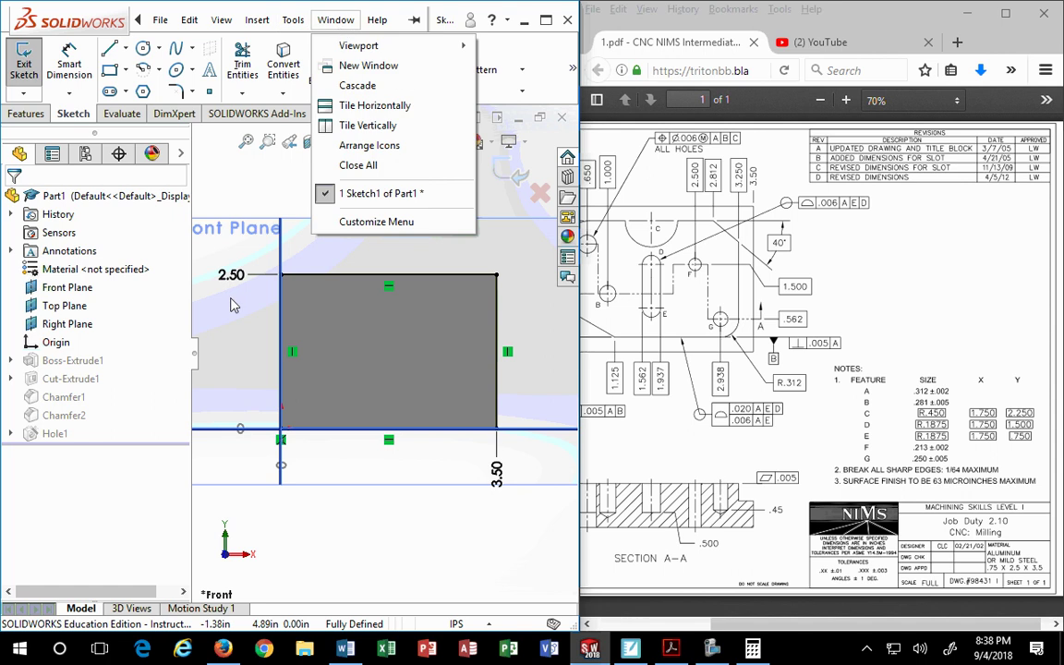
left_click(325, 21)
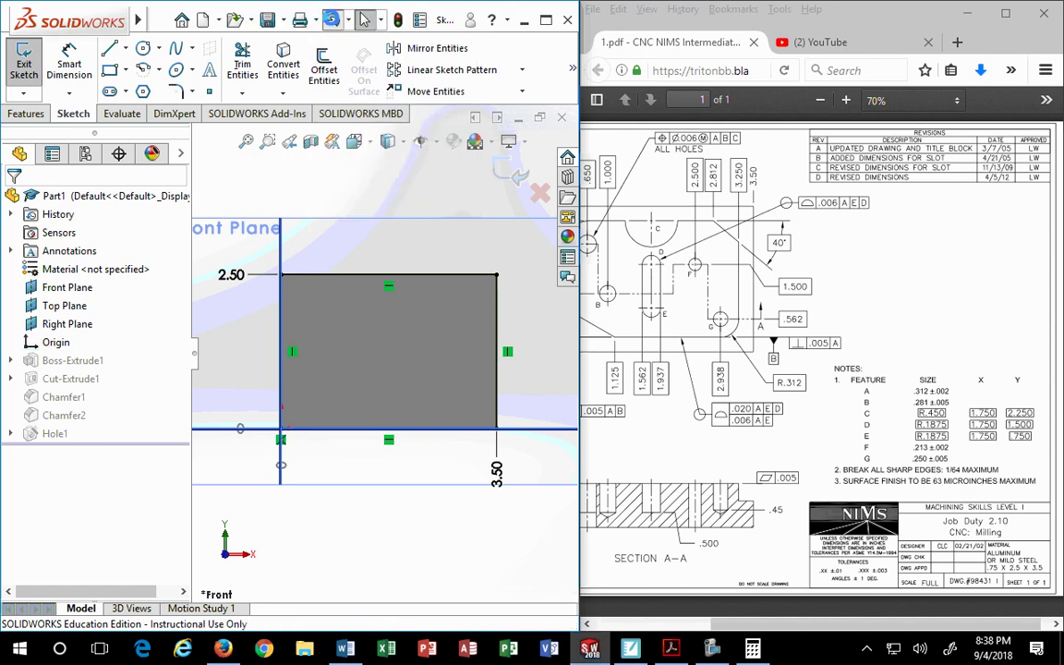
left_click(333, 23)
left_click(388, 368)
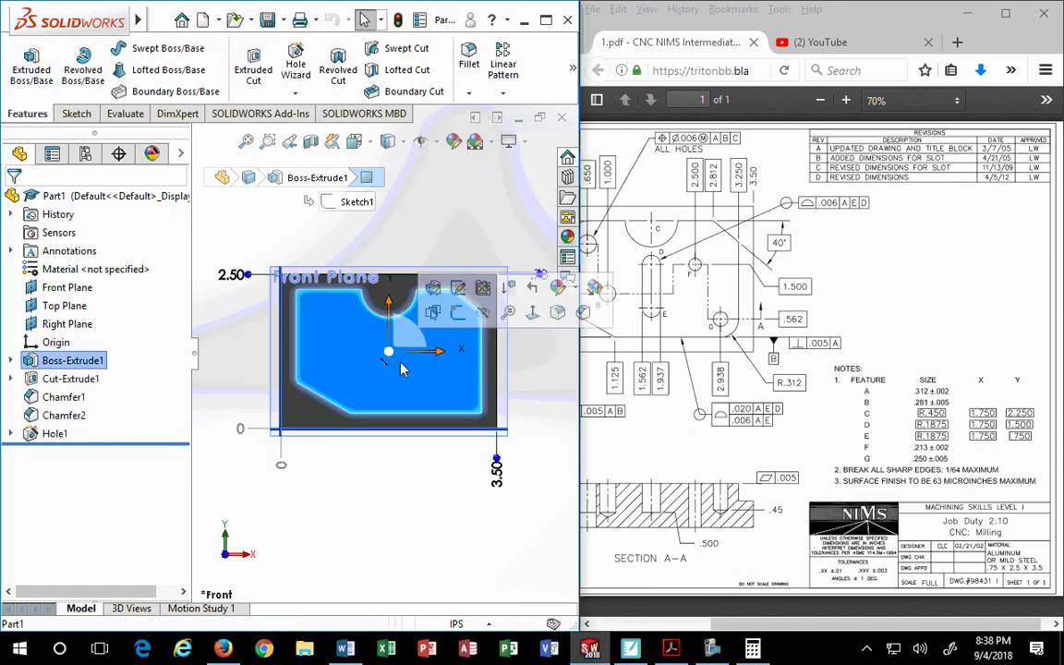
left_click(458, 312)
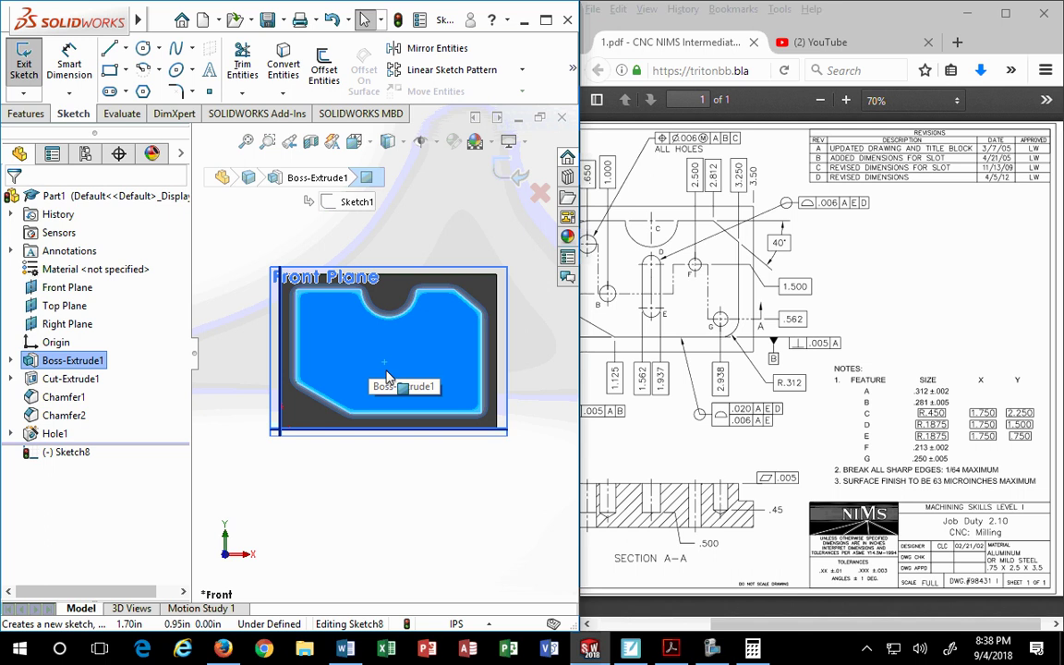
- Draw an upright straight slot inside the chamfered pocket area
left_click(125, 92)
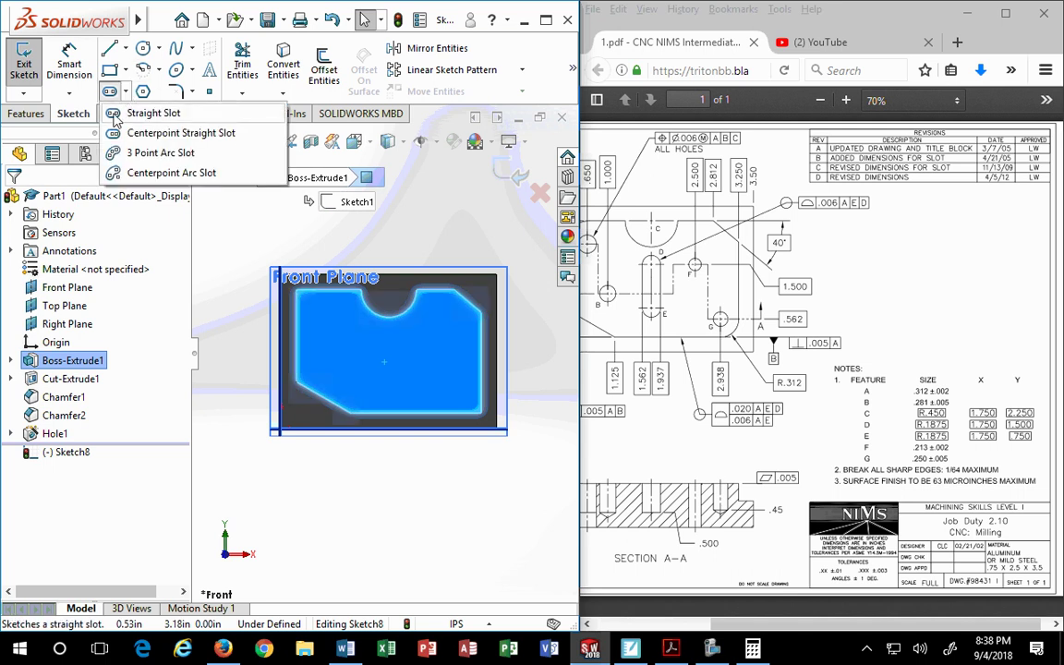
left_click(115, 115)
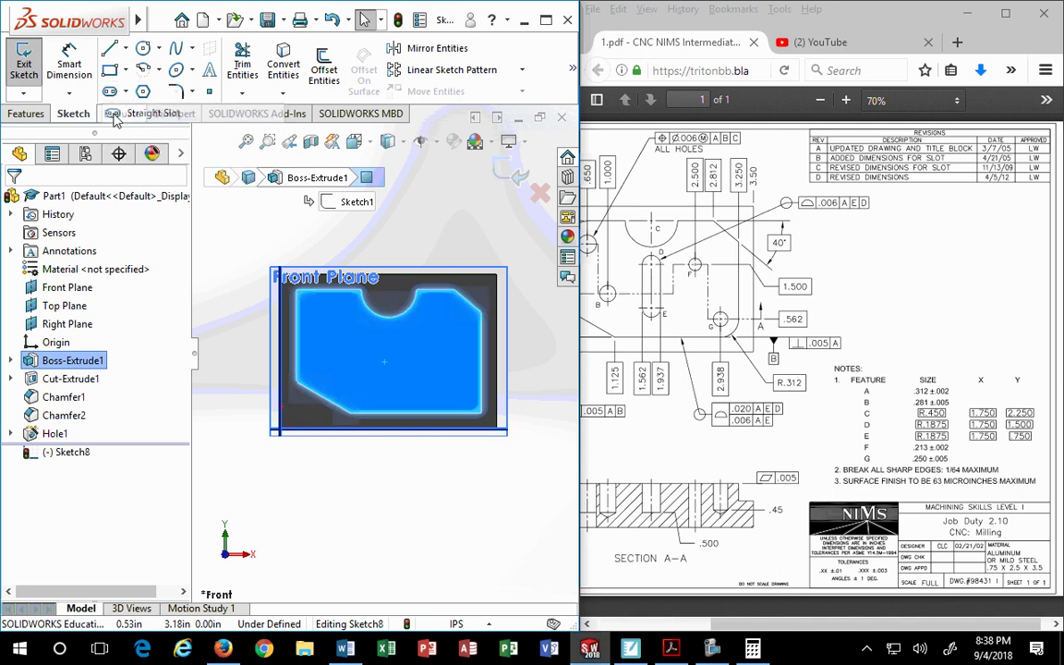
left_click(384, 344)
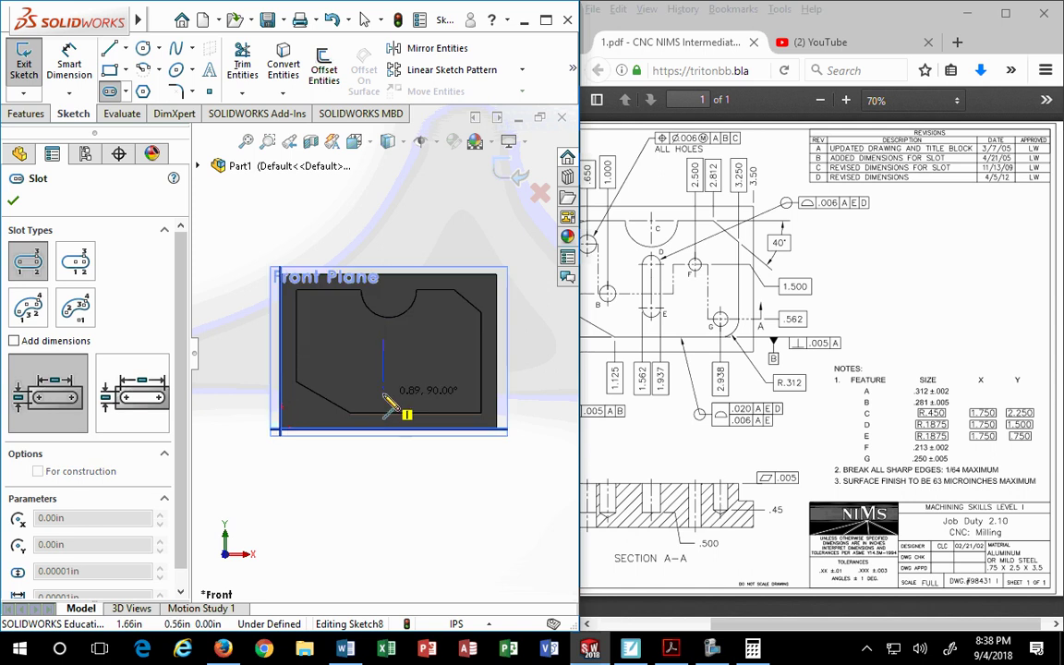
left_click(385, 378)
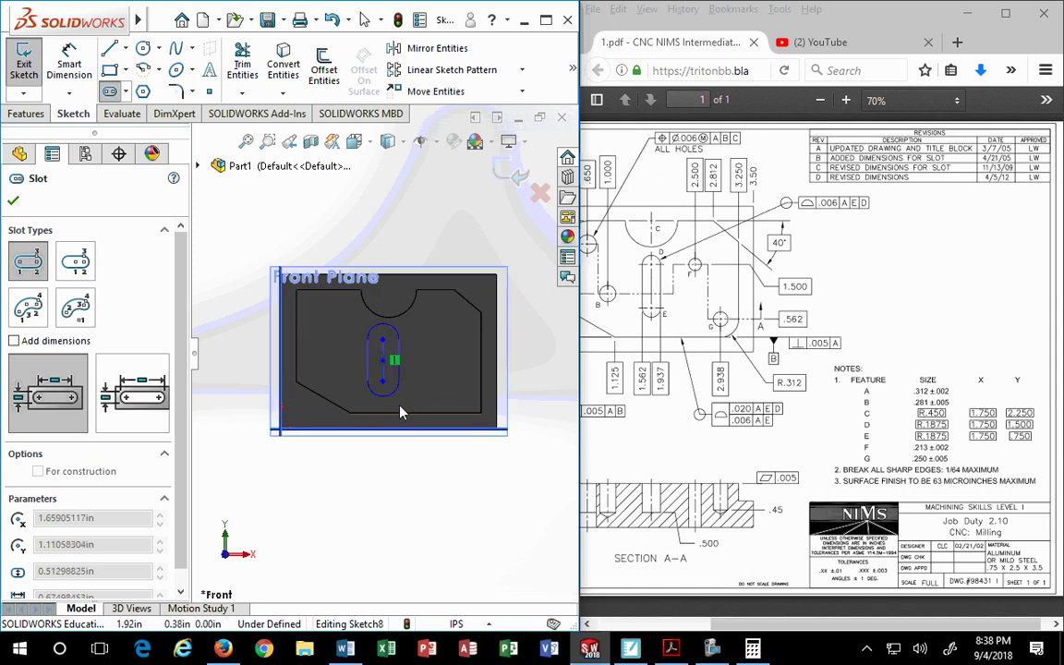
left_click(399, 406)
middle_click_drag(356, 397, 368, 389, "ctrl")
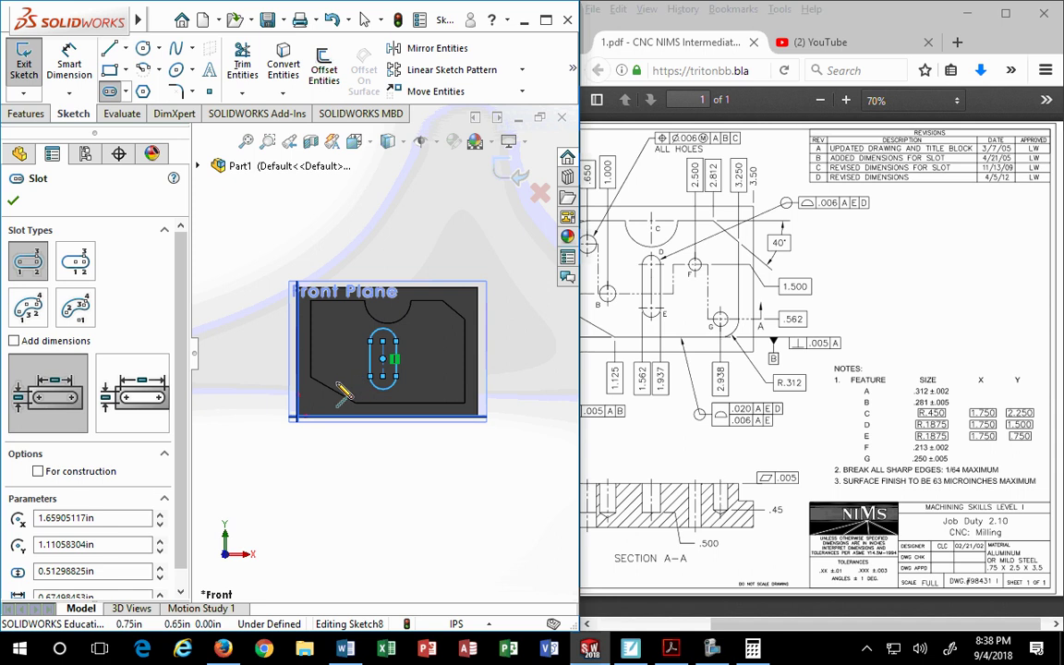
scroll(344, 392, "down", 3)
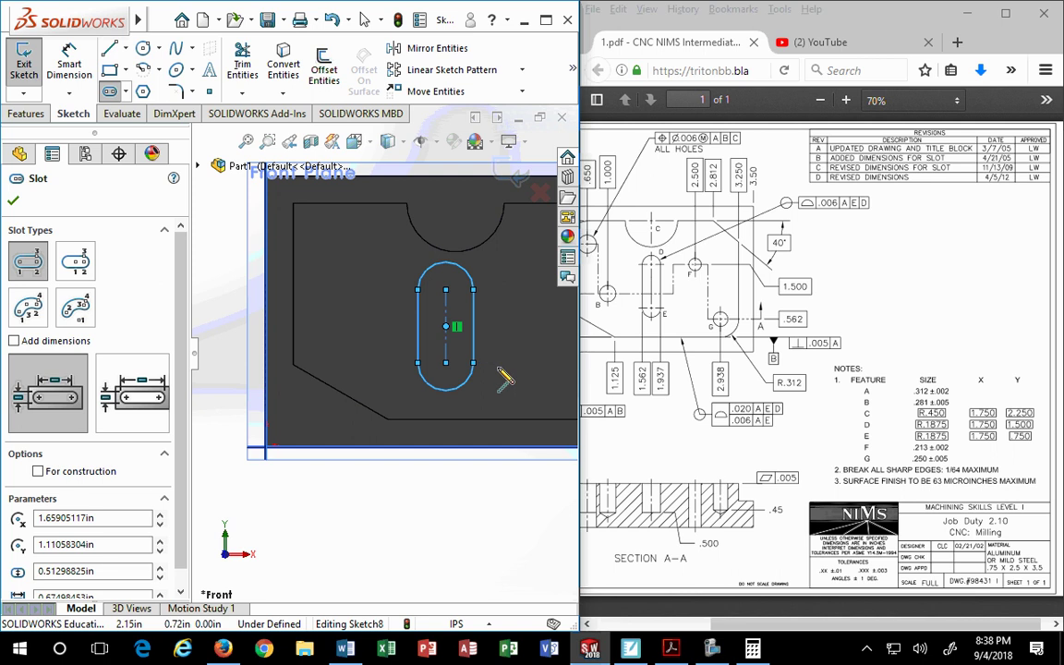
key("Escape")
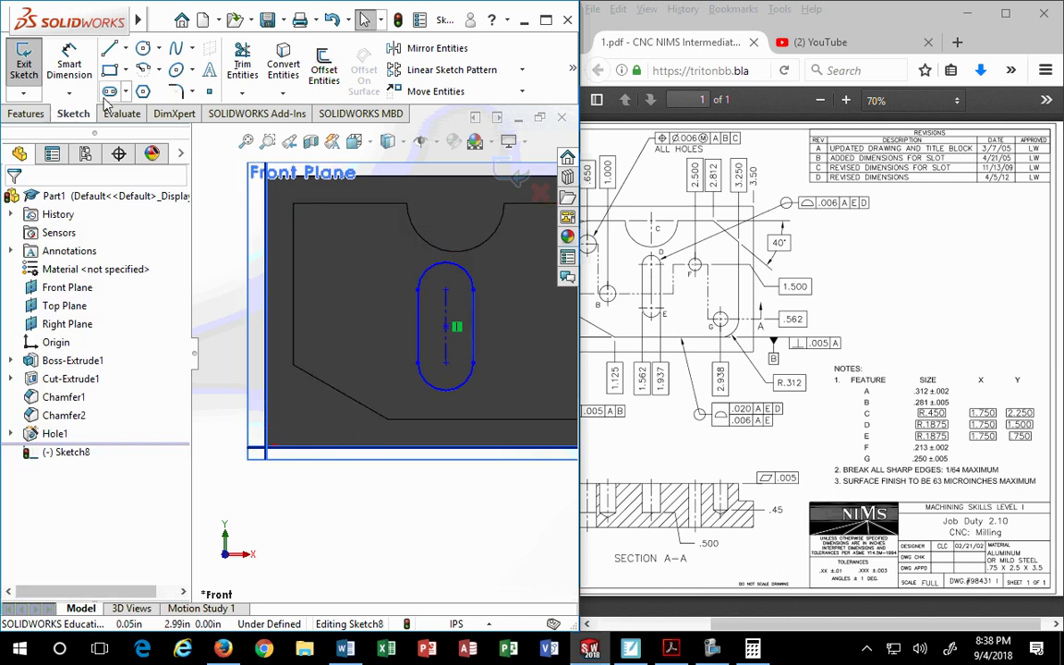
- Add vertical ordinate dimensions from the bottom edge to both slot end centres
left_click(70, 95)
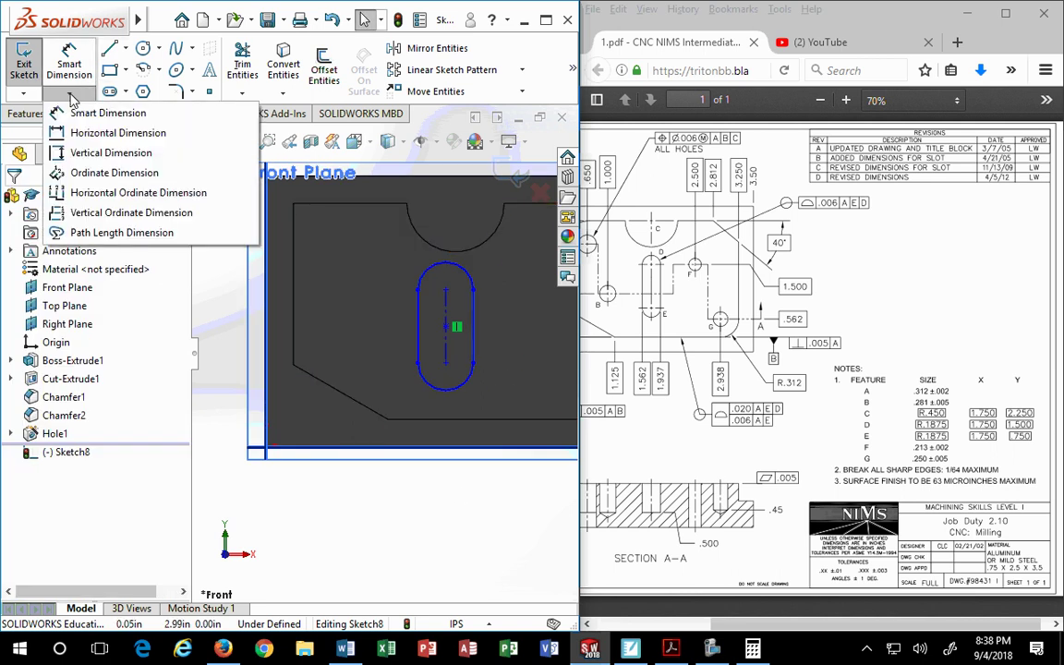
left_click(80, 214)
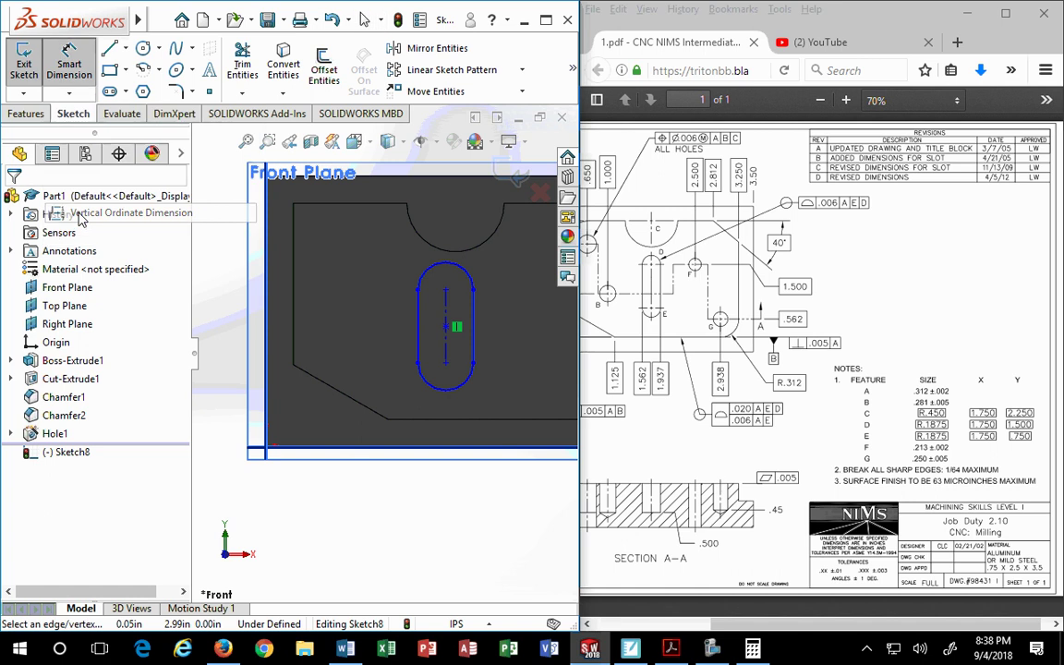
left_click(203, 442)
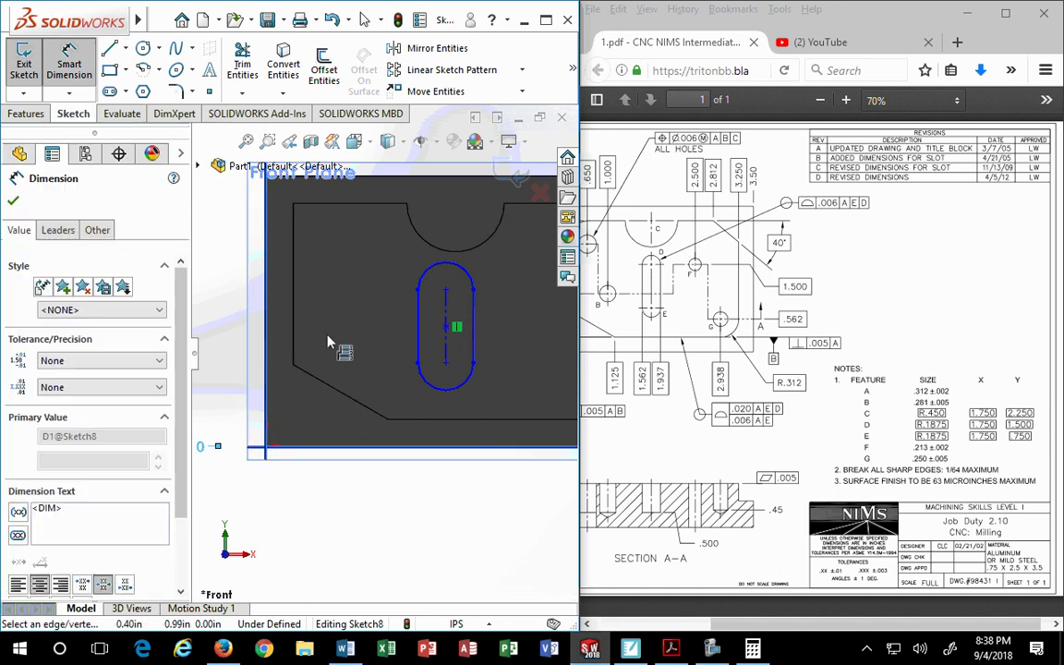
left_click(446, 365)
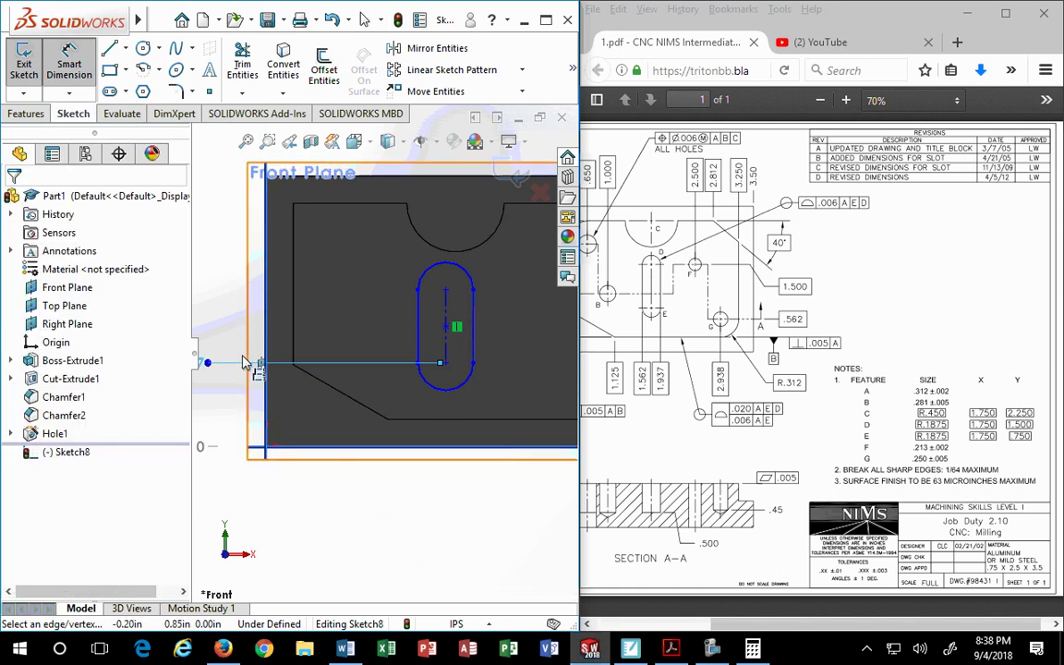
left_click(441, 291)
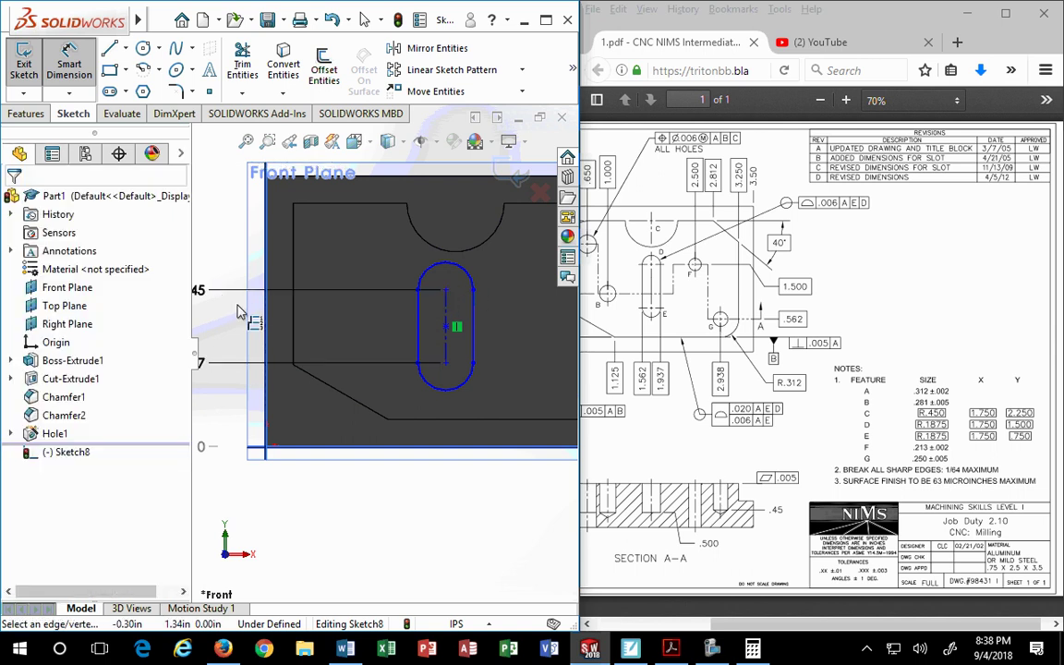
key("z")
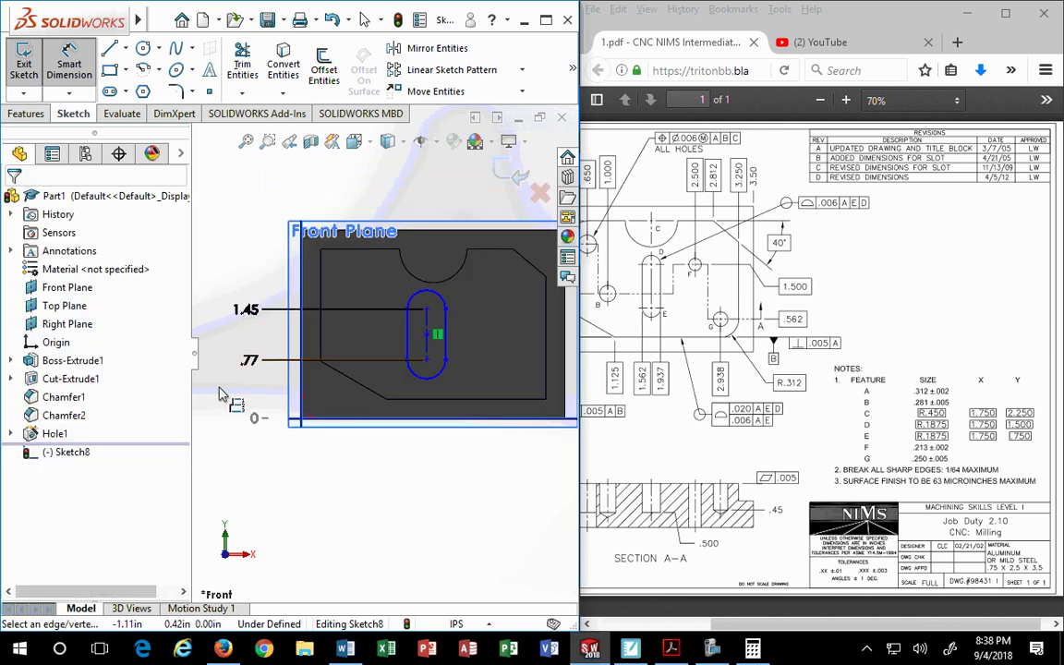
- Change the ordinate values from .77 to .75 and from 1.45 to 1.50
double_click(251, 360)
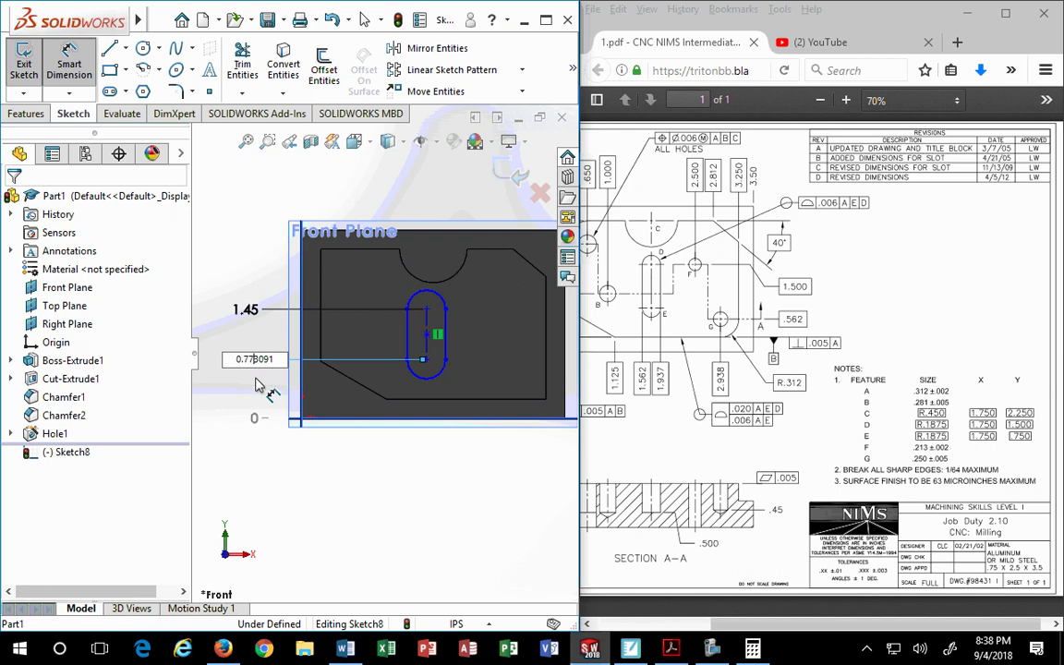
left_click_drag(285, 361, 221, 361)
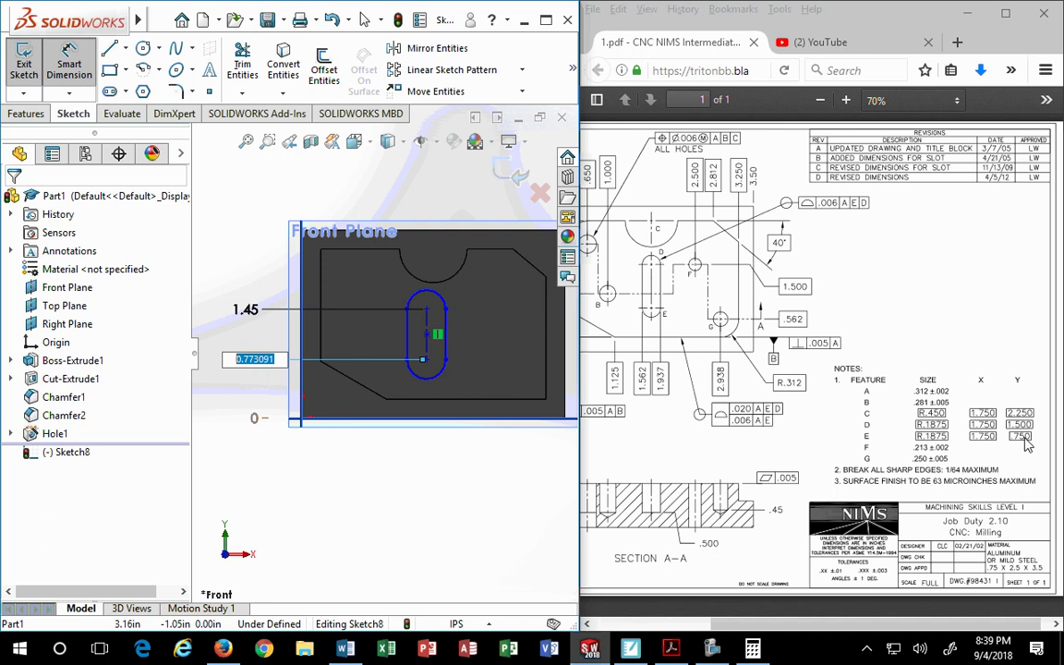
key("BackSpace")
key("Return")
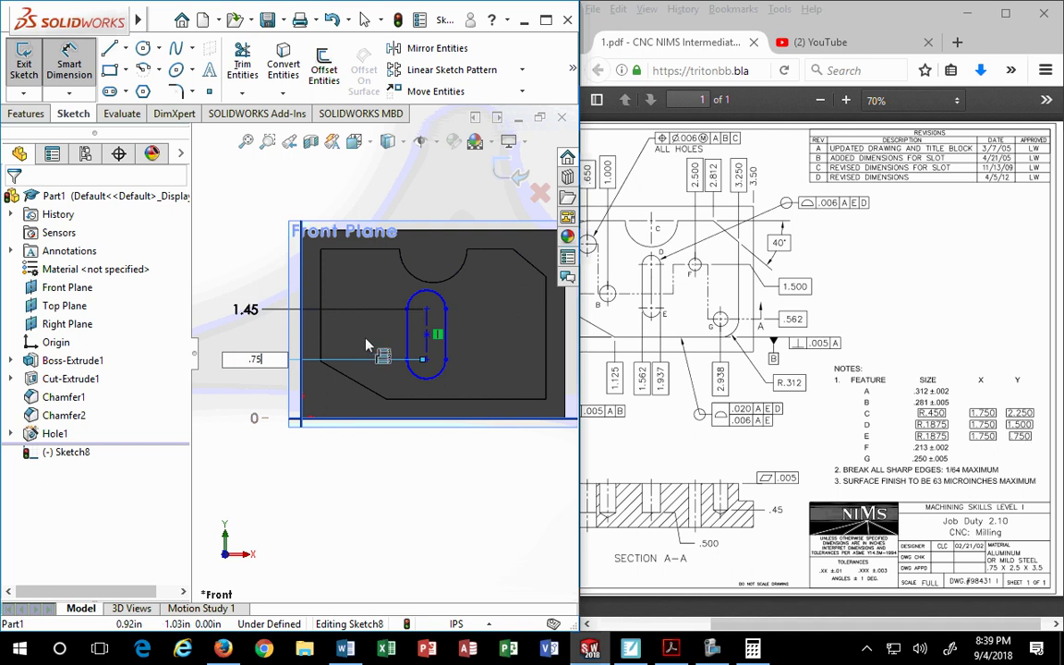
left_click(251, 308)
double_click(254, 308)
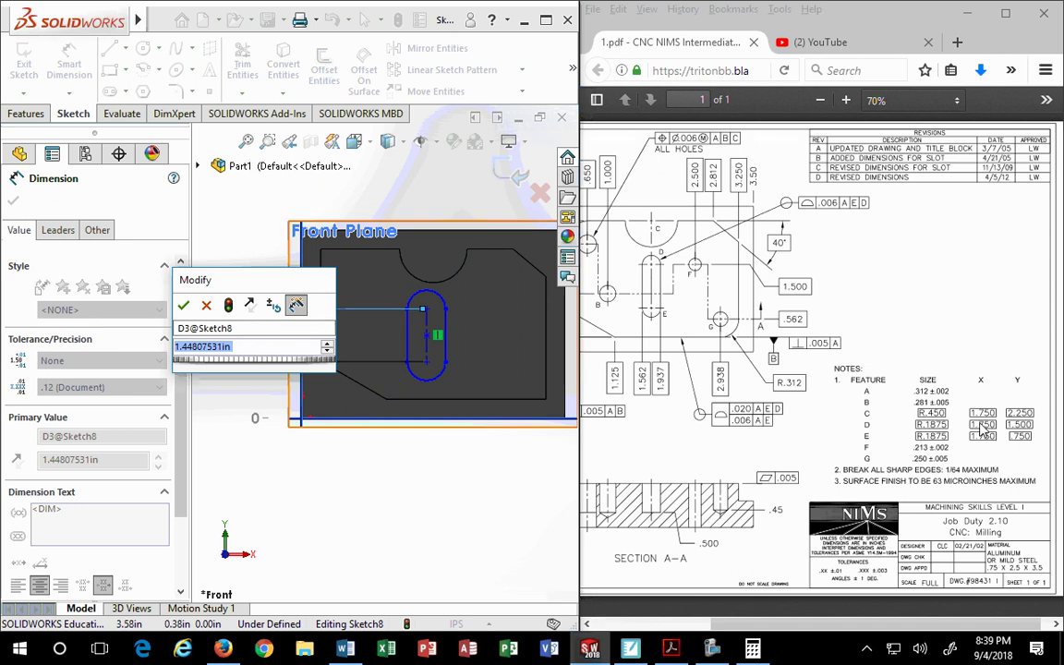
type("1.5")
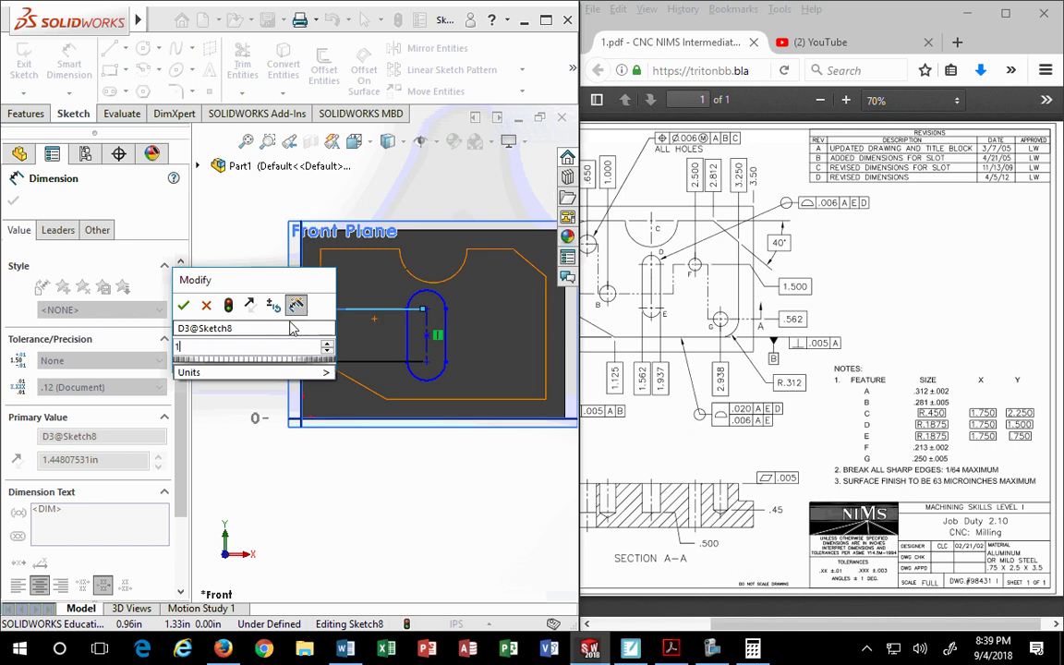
left_click(183, 305)
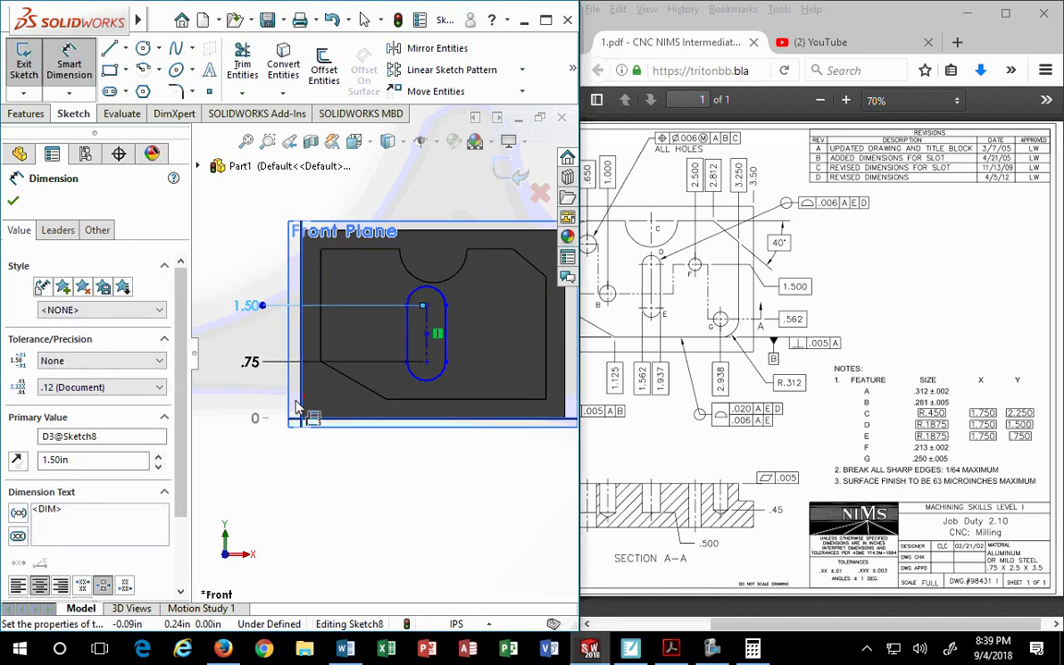
left_click(69, 93)
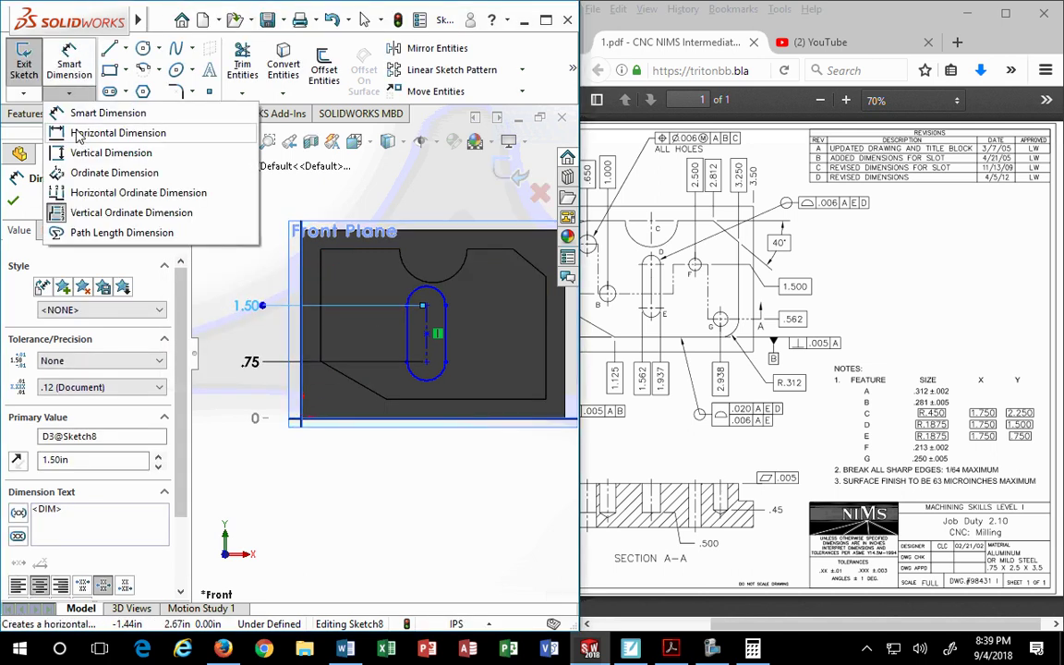
- Add a horizontal ordinate dimension from the left edge placing the slot centre at 1.75
left_click(92, 192)
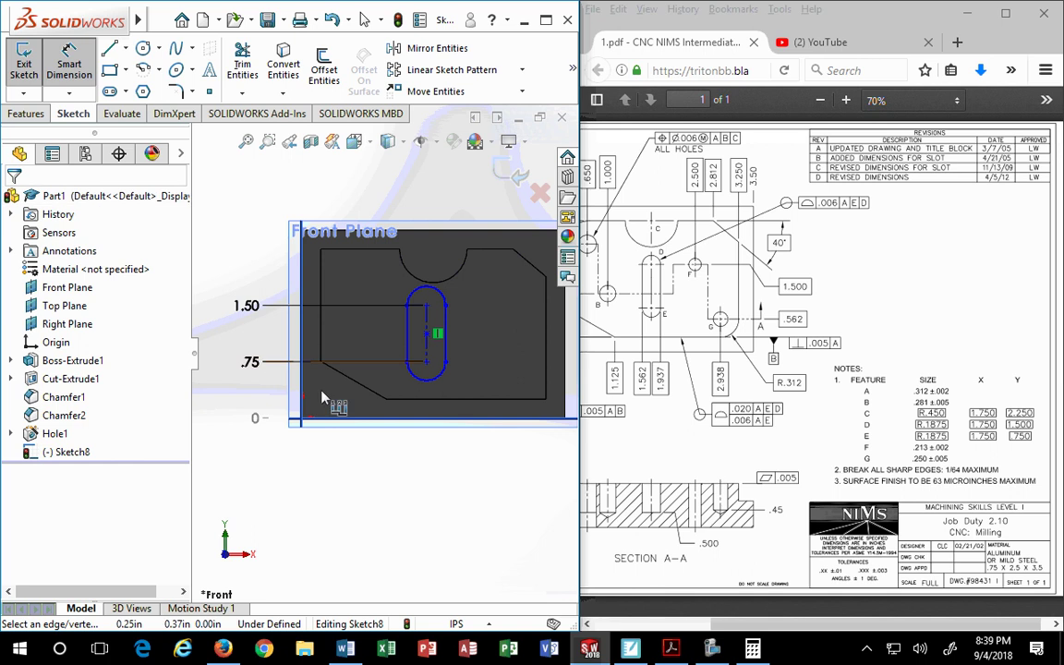
left_click(300, 411)
left_click(303, 468)
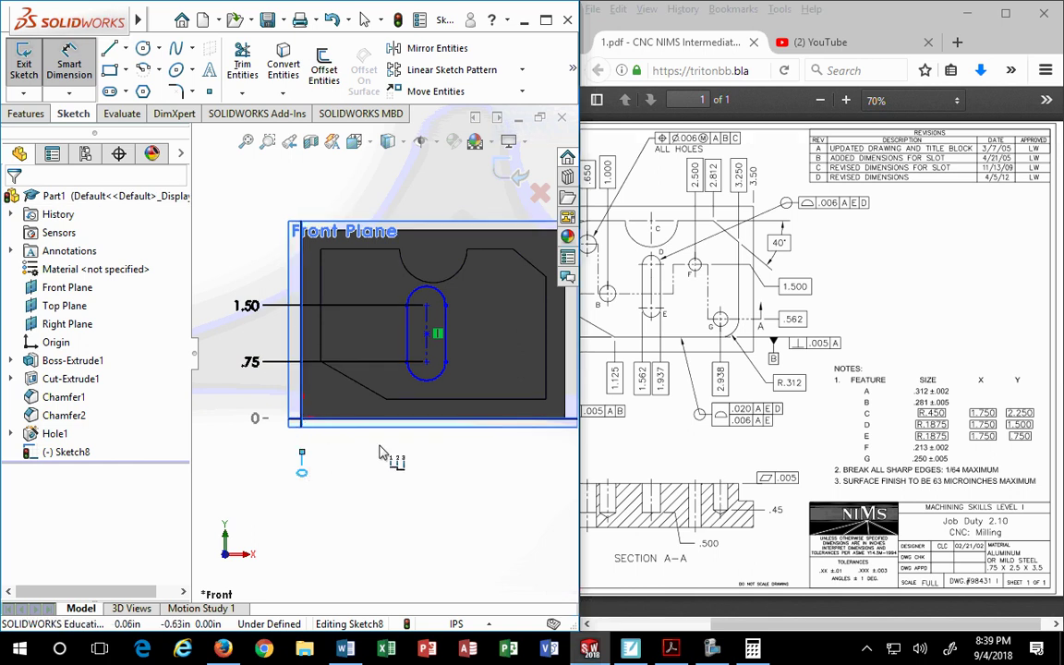
left_click(426, 366)
left_click(427, 482)
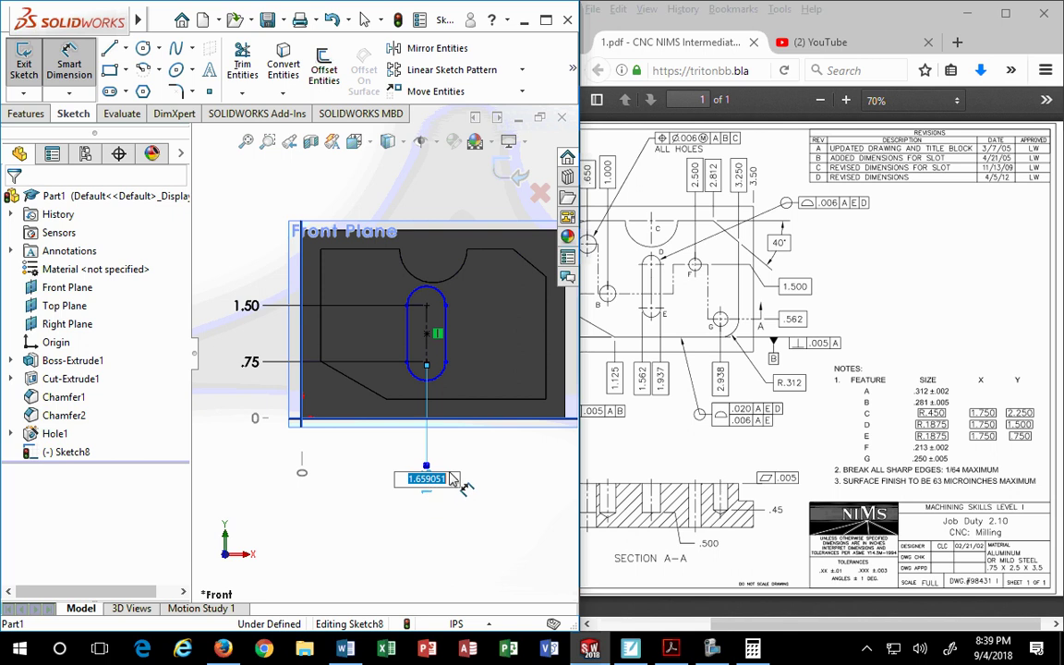
type("1.75")
key("Return")
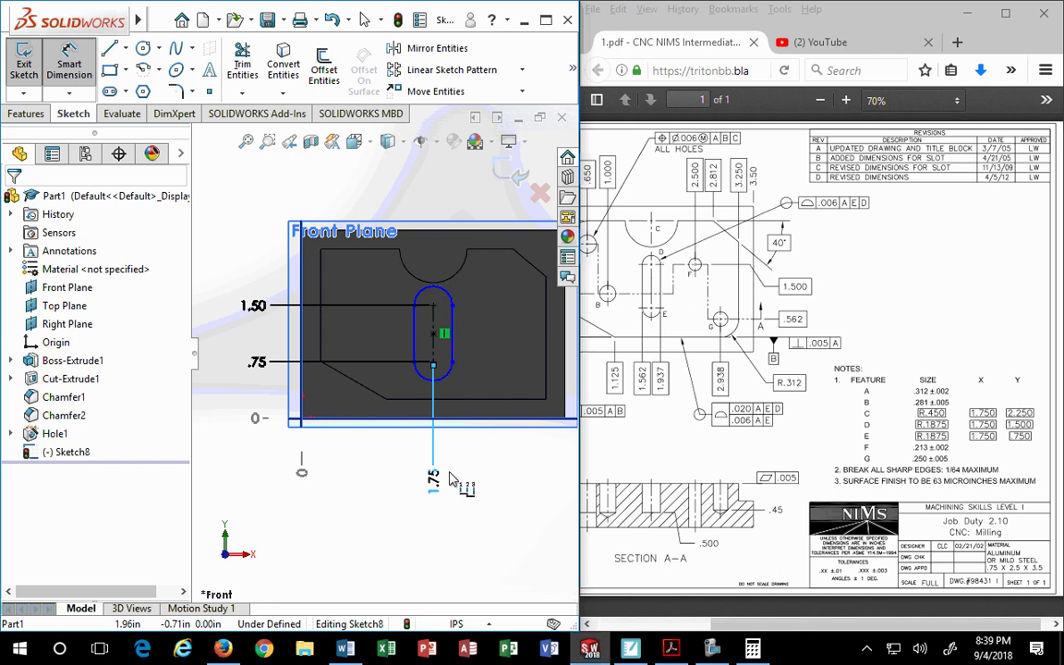
- Add the 1.75 horizontal ordinate dimension to the slot and shift the 0, .75, 1.50 dimensions left
left_click(449, 478)
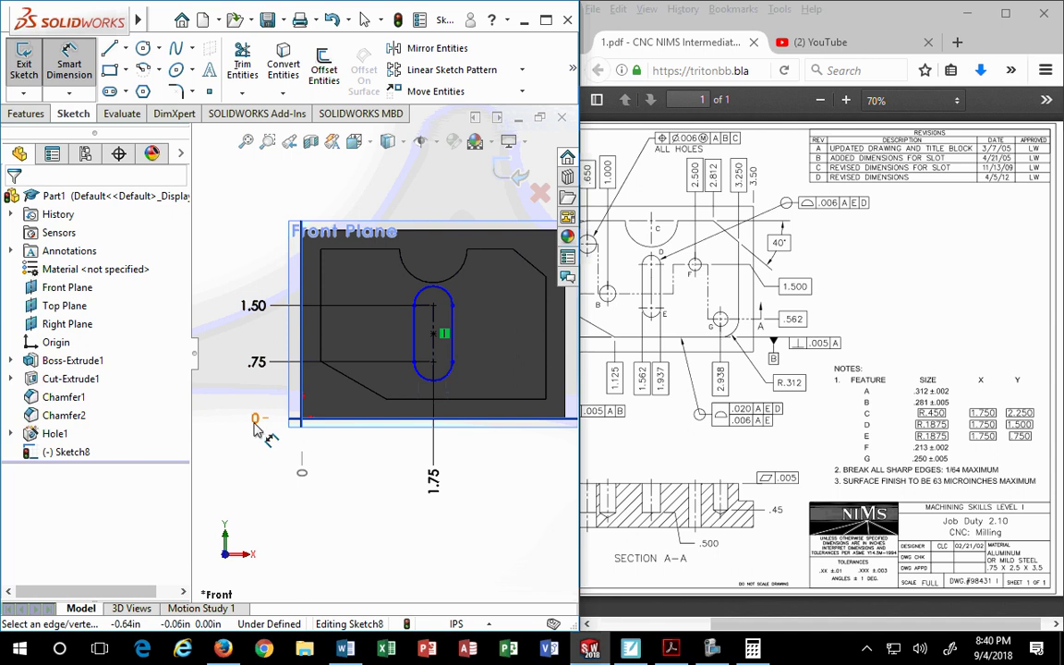
mouse_move(256, 420)
left_mouse_down()
mouse_move(218, 421)
mouse_move(259, 426)
left_mouse_up()
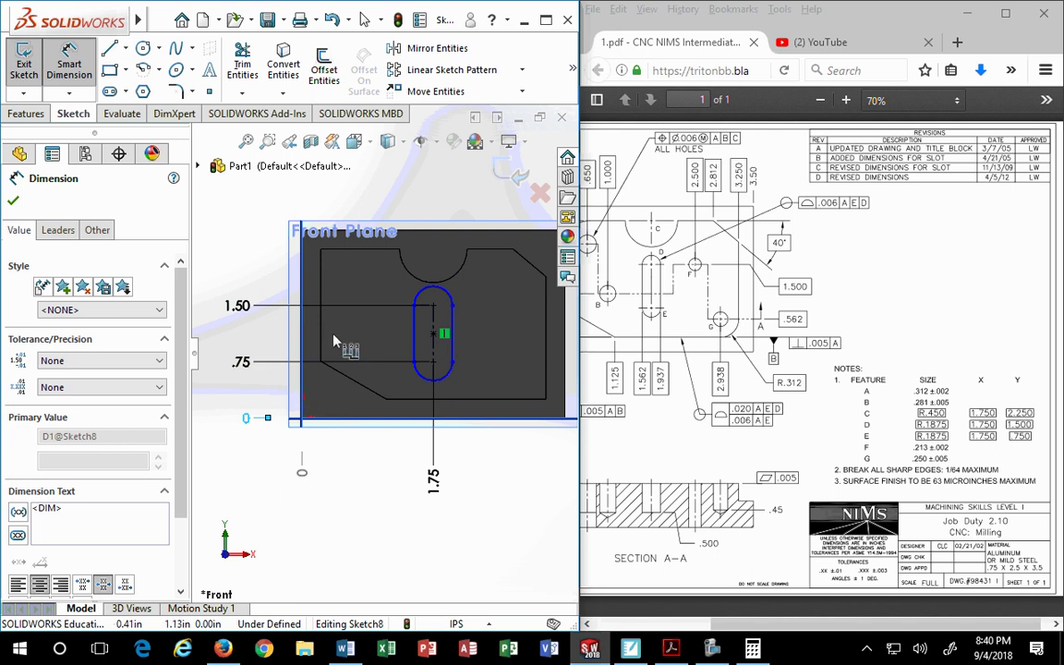
right_click(385, 469)
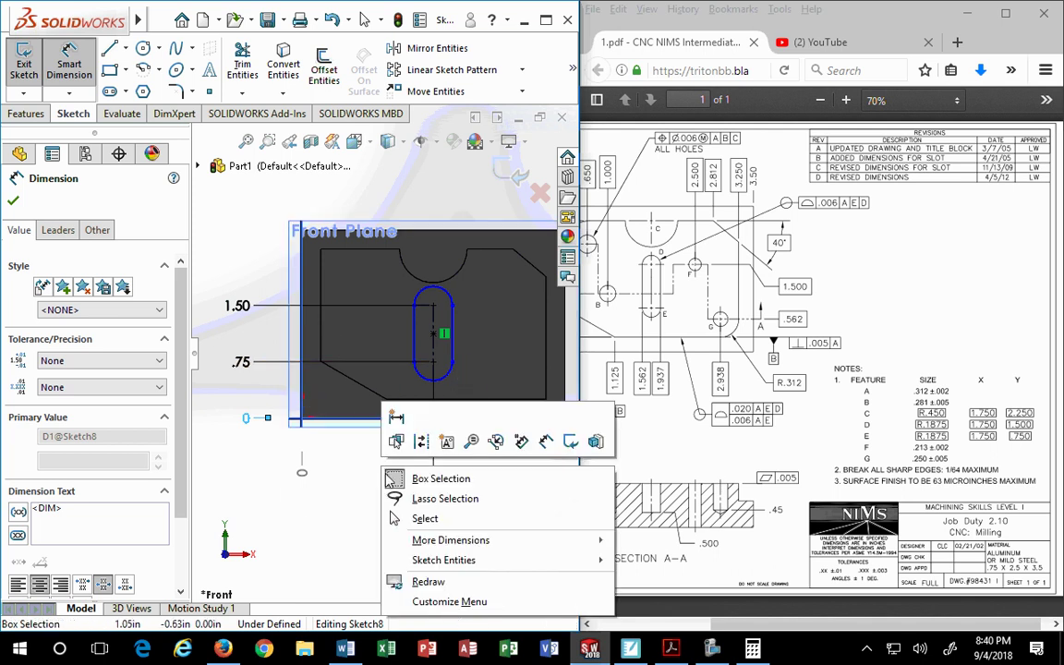
left_click(26, 113)
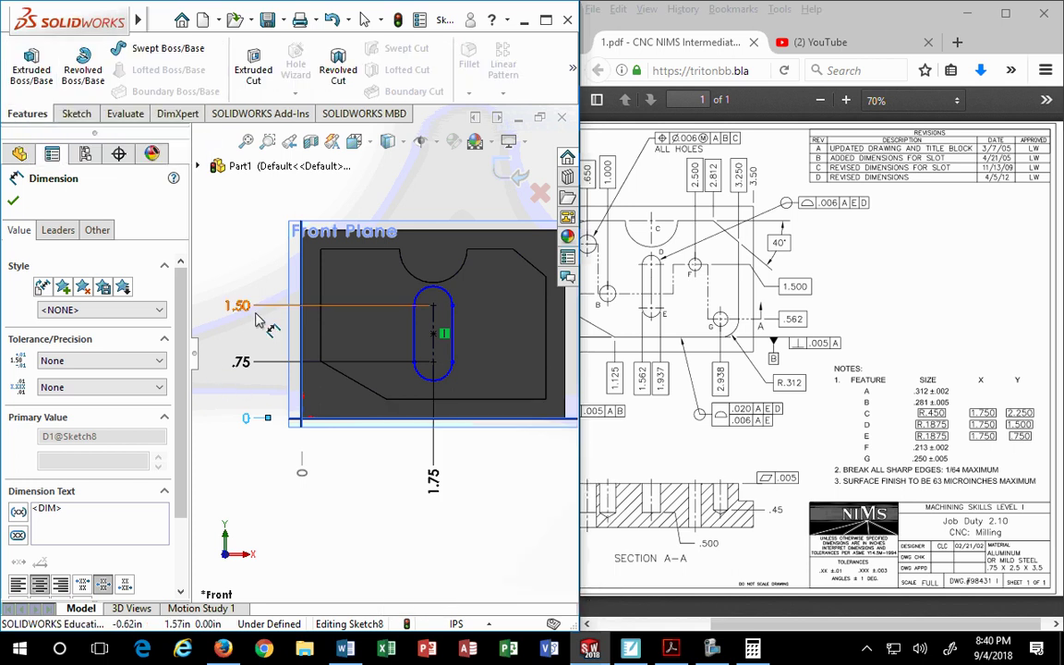
- Extrude the slot sketch Through All in the reversed direction as Boss-Extrude2
middle_click_drag(237, 304, 181, 252)
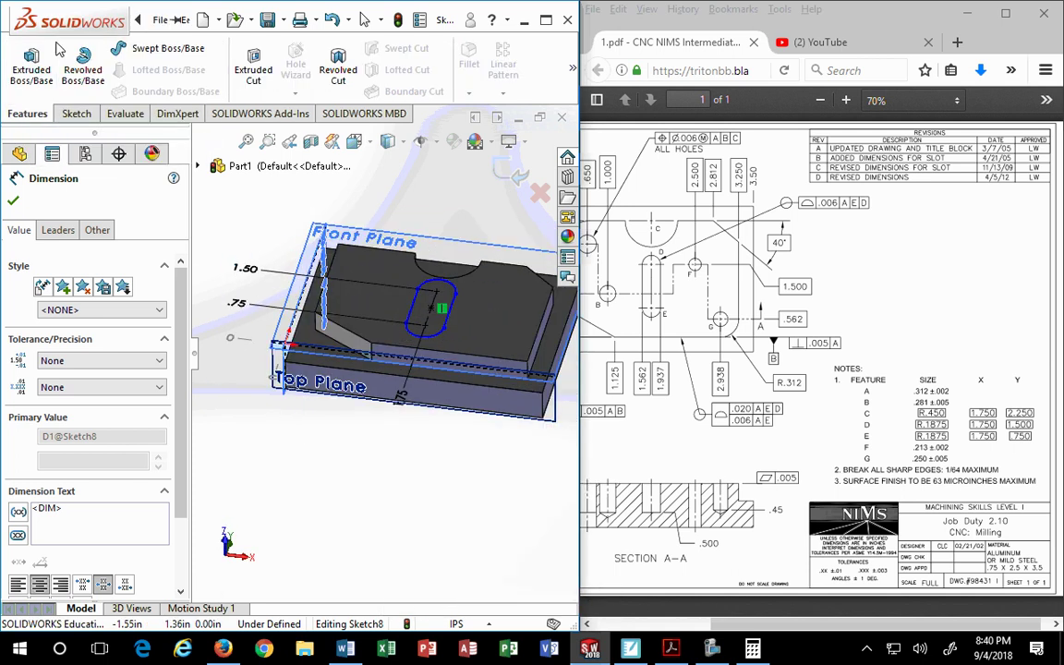
left_click(28, 81)
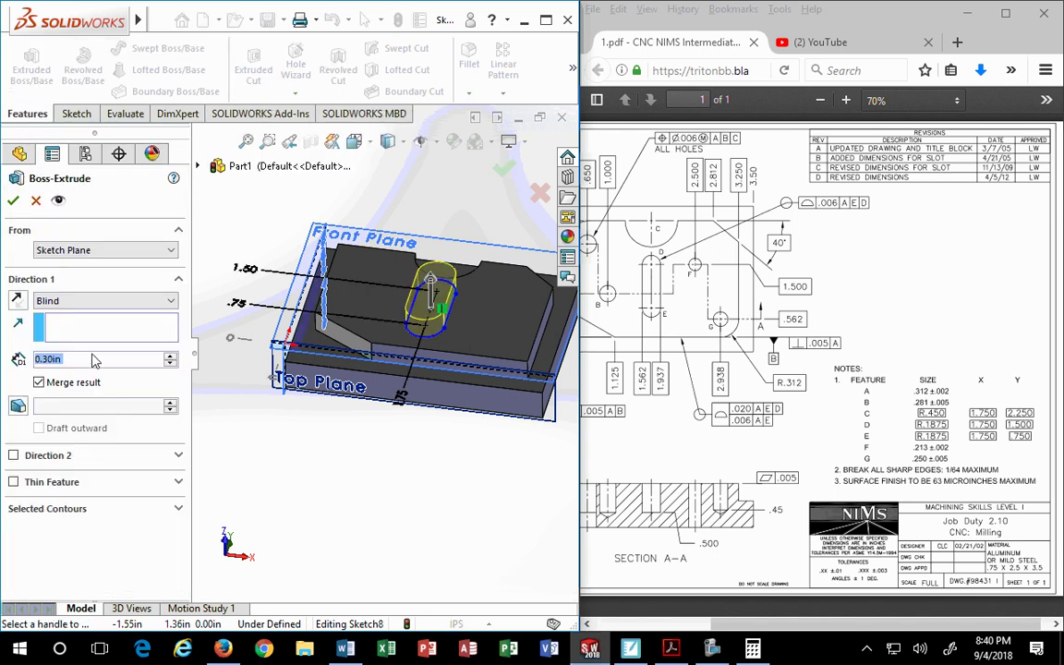
left_click(18, 300)
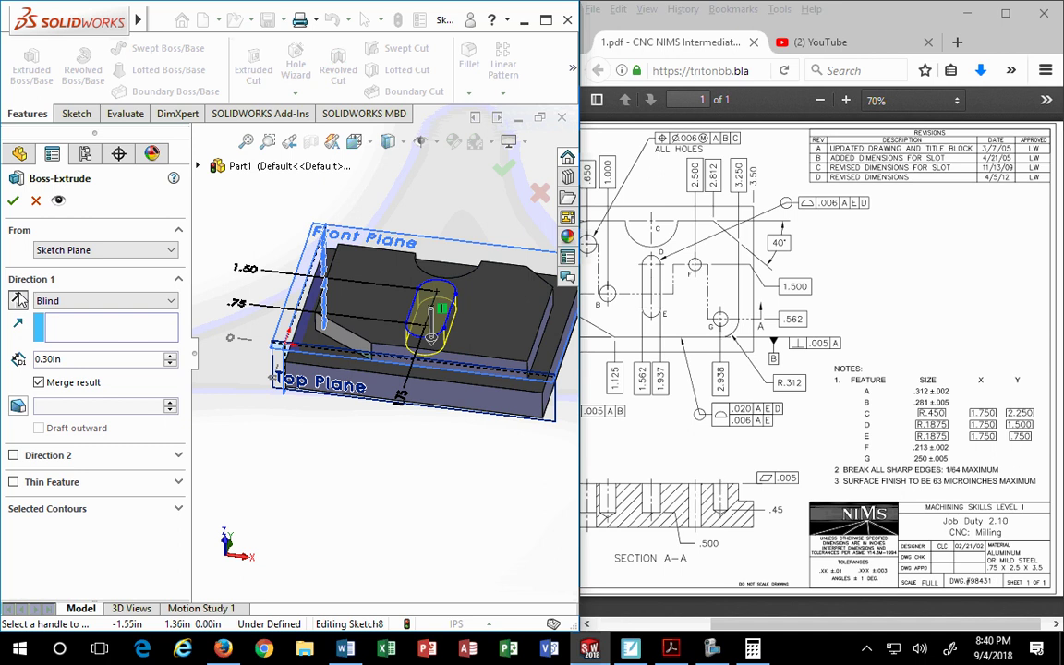
left_click(106, 300)
left_click(81, 324)
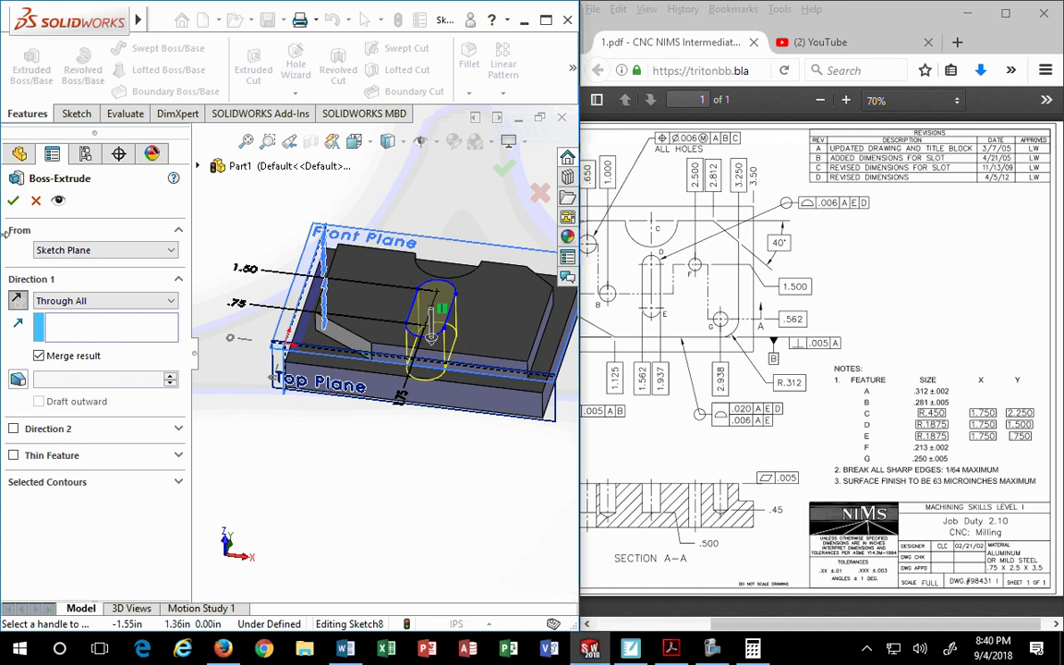
left_click(13, 199)
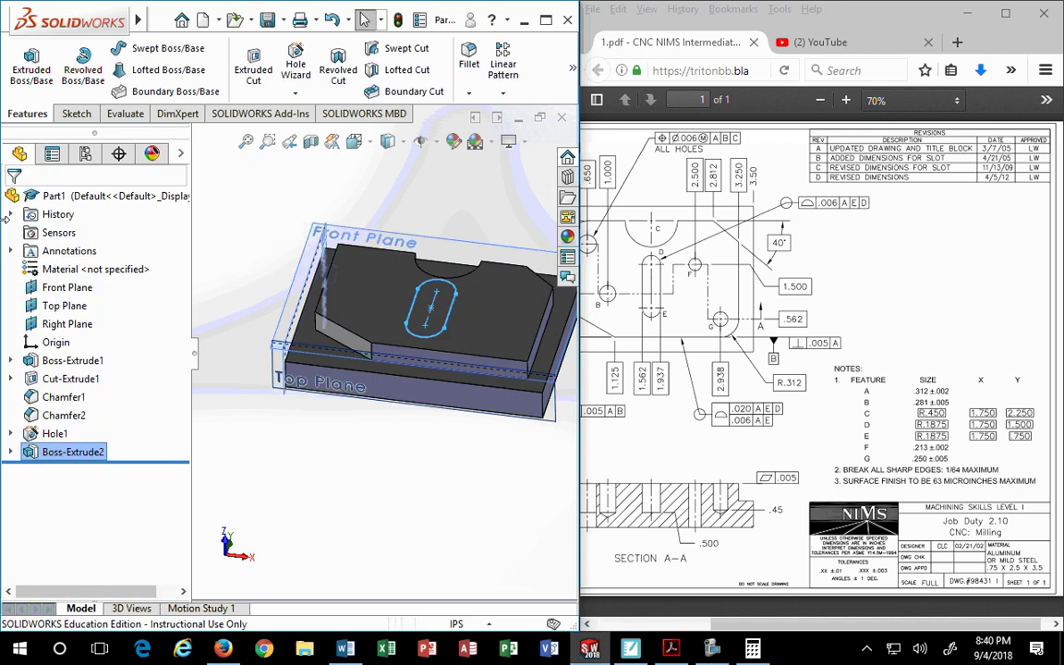
left_click(442, 520)
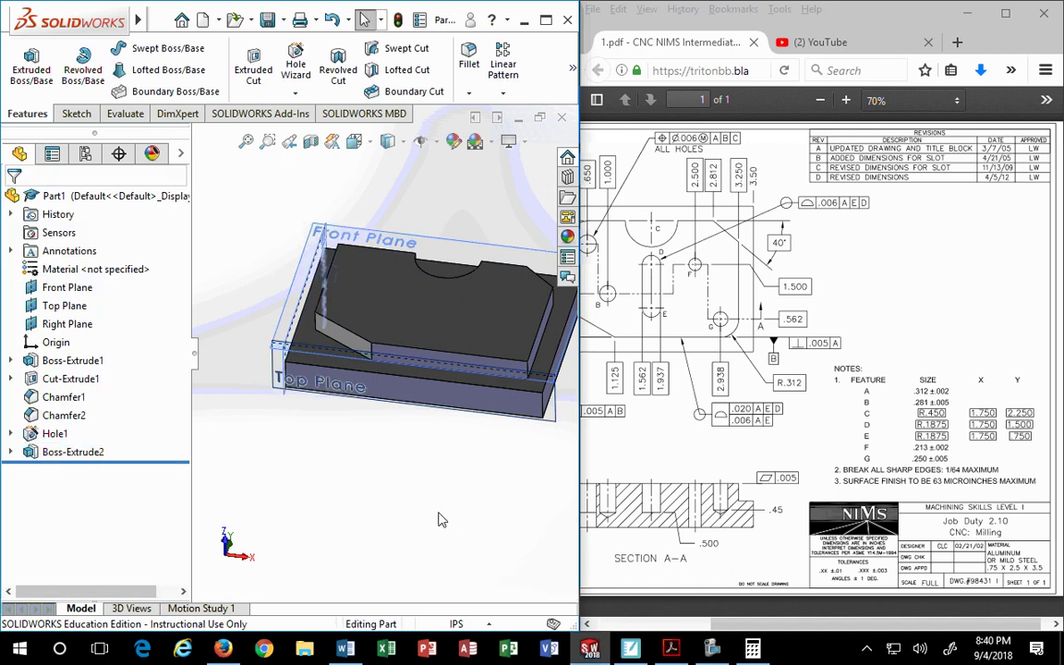
left_click(46, 452)
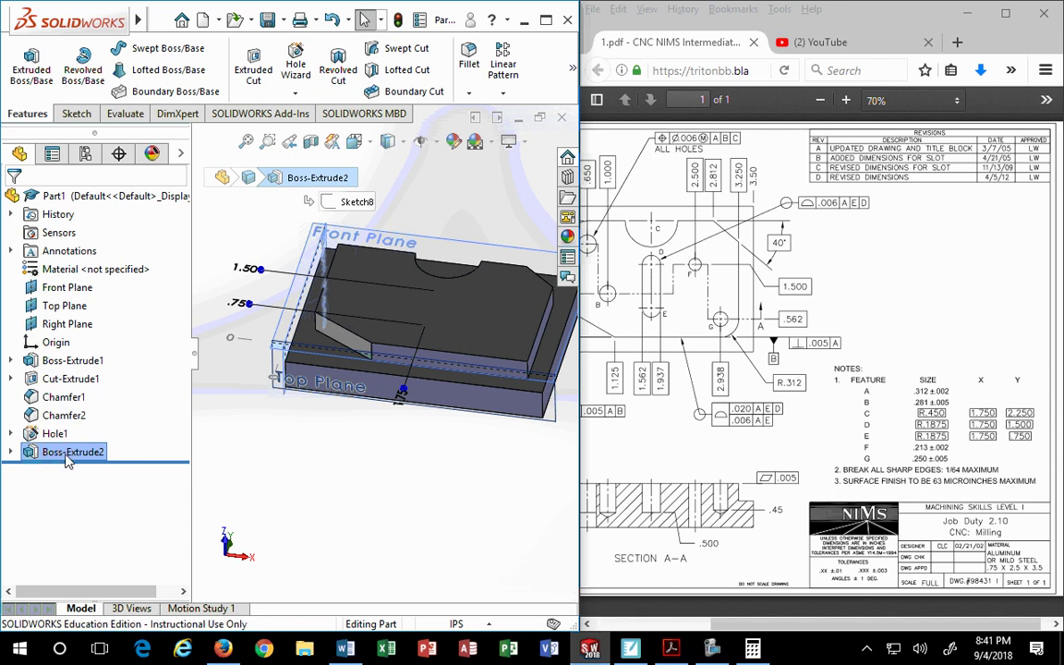
right_click(66, 457)
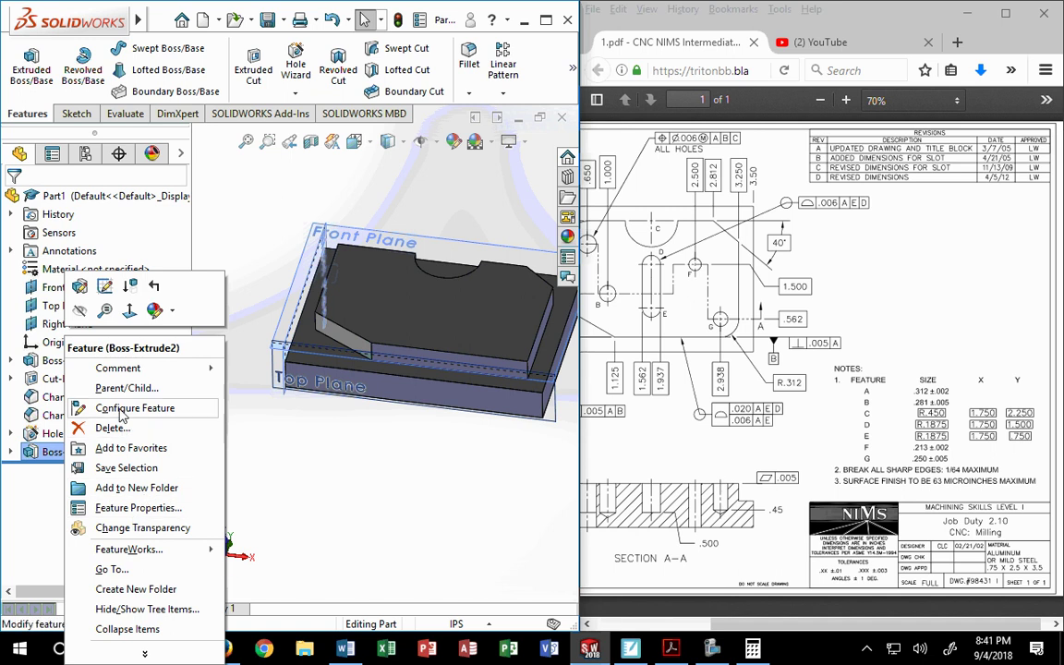
left_click(80, 290)
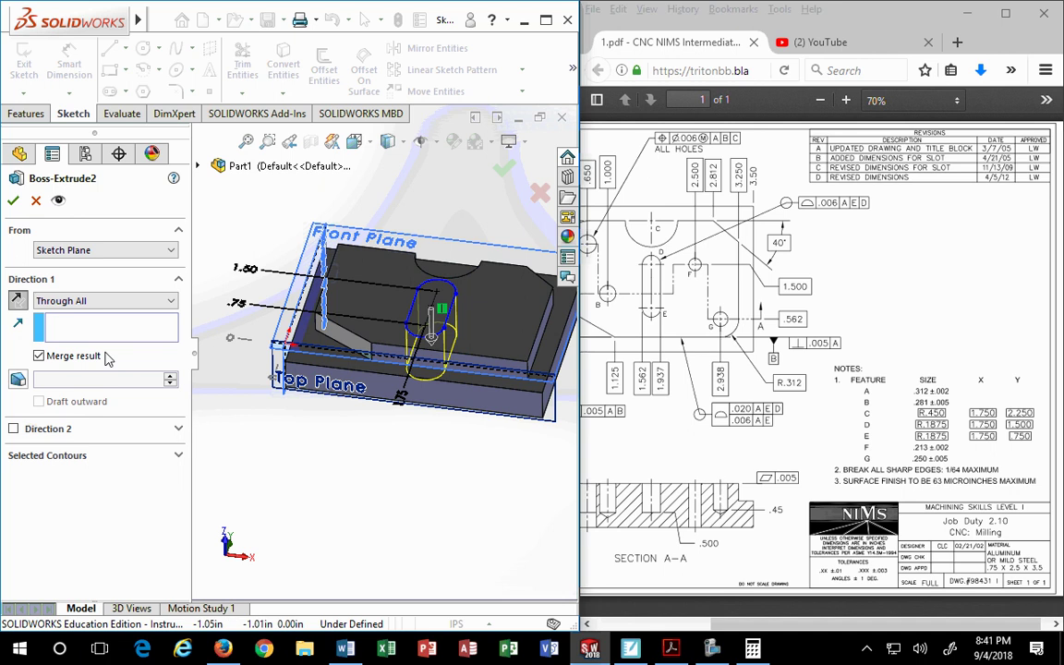
left_click(35, 201)
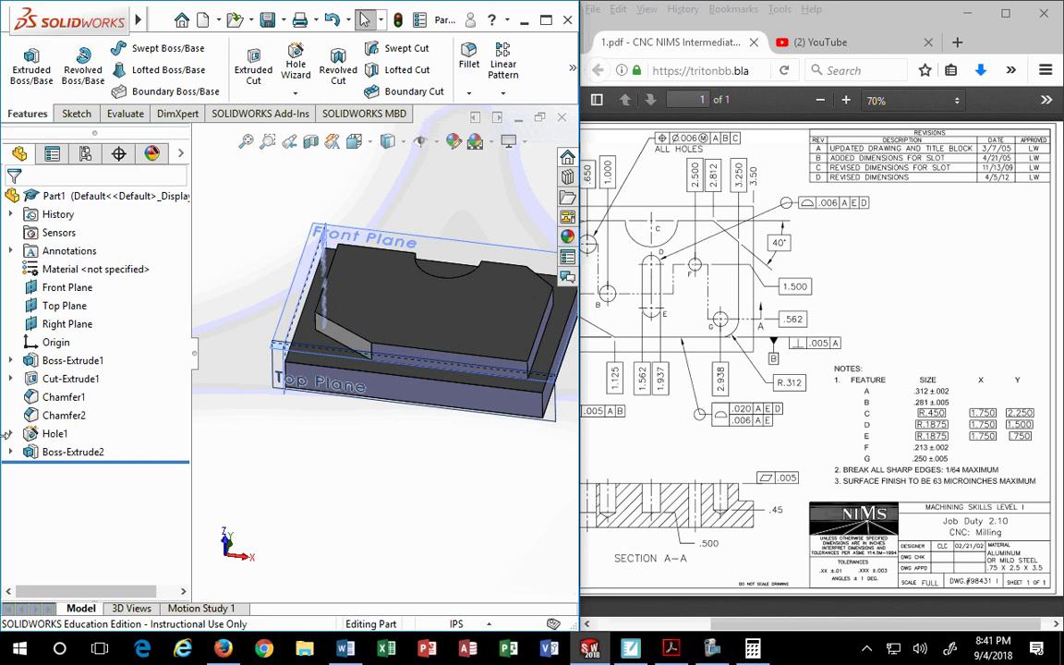
left_click(71, 452)
- Delete Boss-Extrude2 without its absorbed sketch, then undo the deletion
right_click(71, 451)
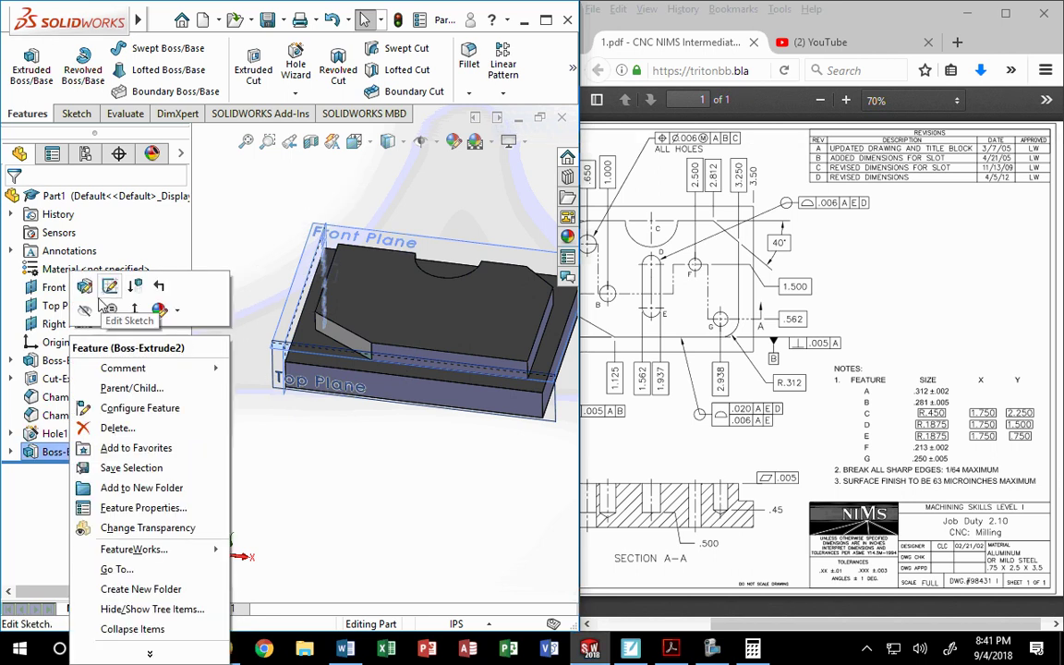
left_click(109, 428)
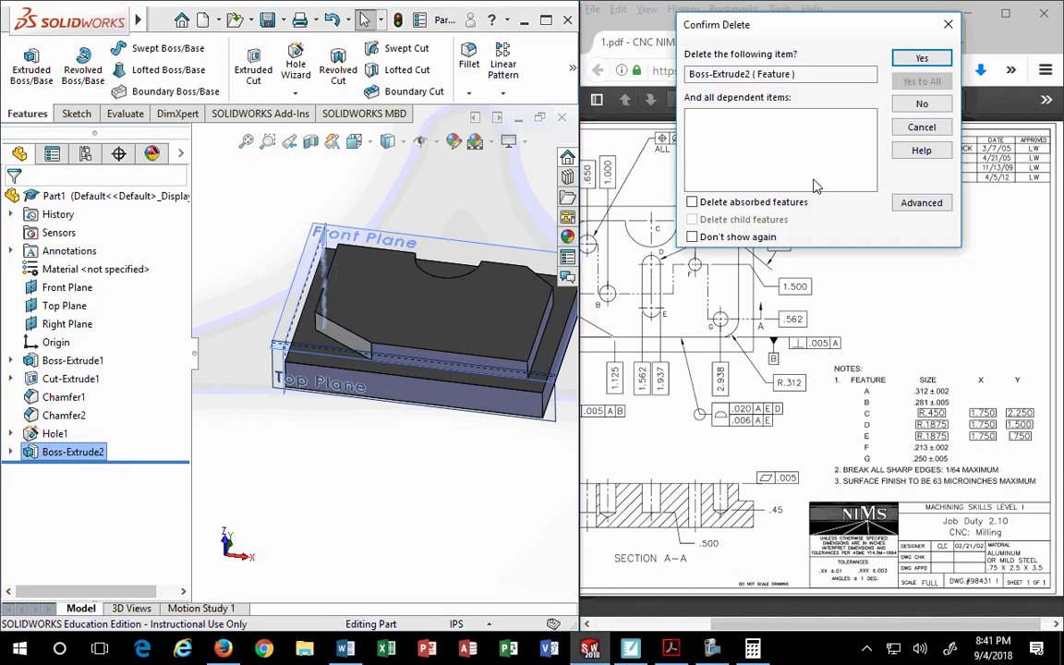
left_click(692, 202)
left_click(692, 202)
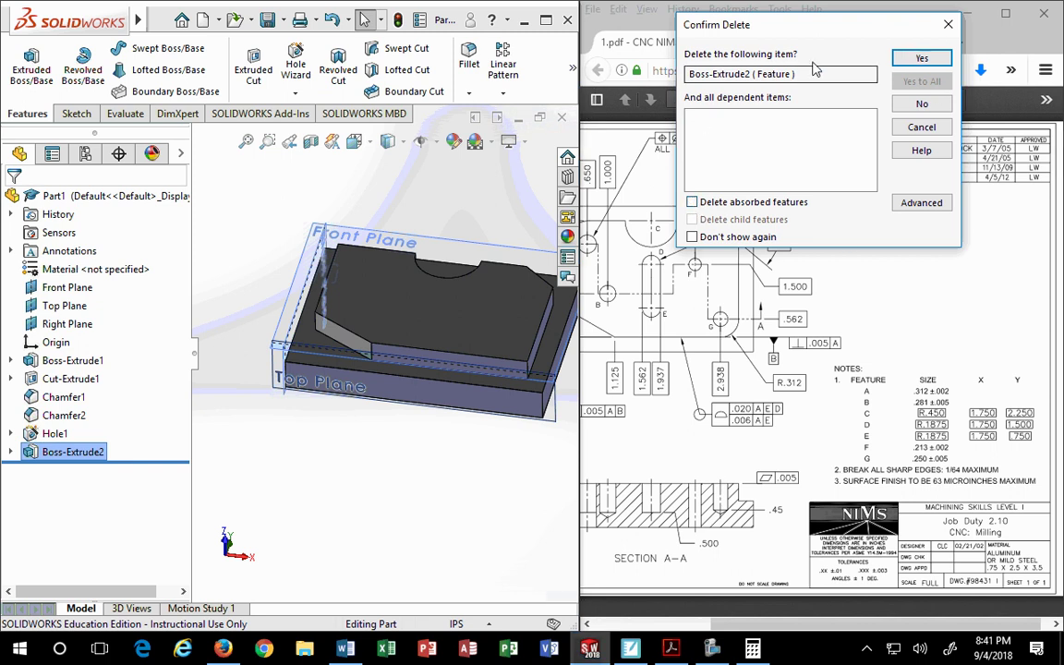
left_click(922, 59)
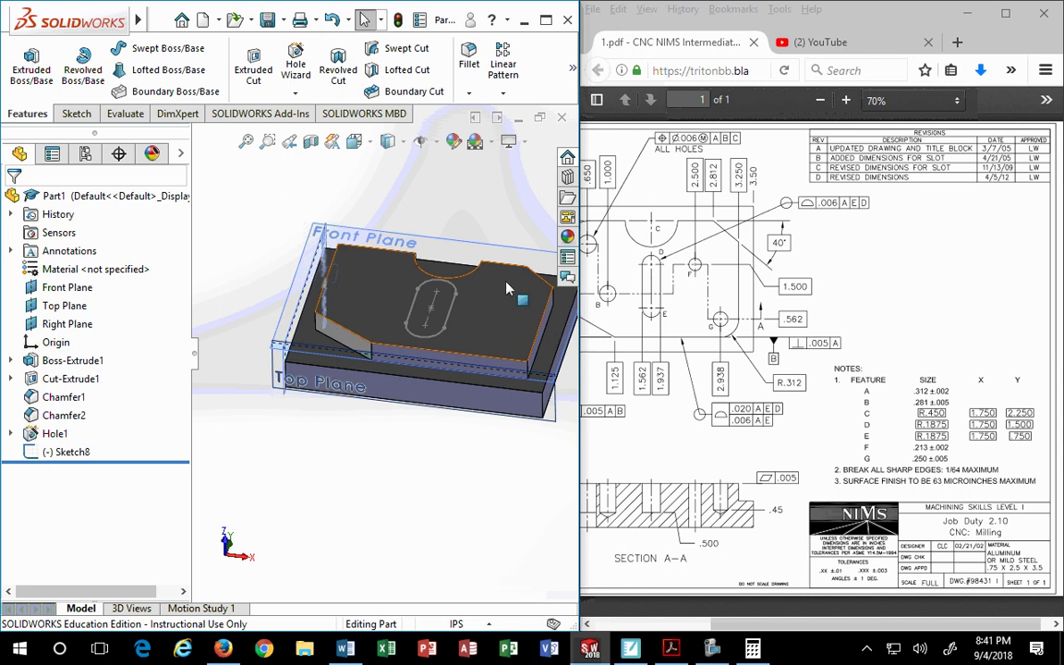
left_click(72, 453)
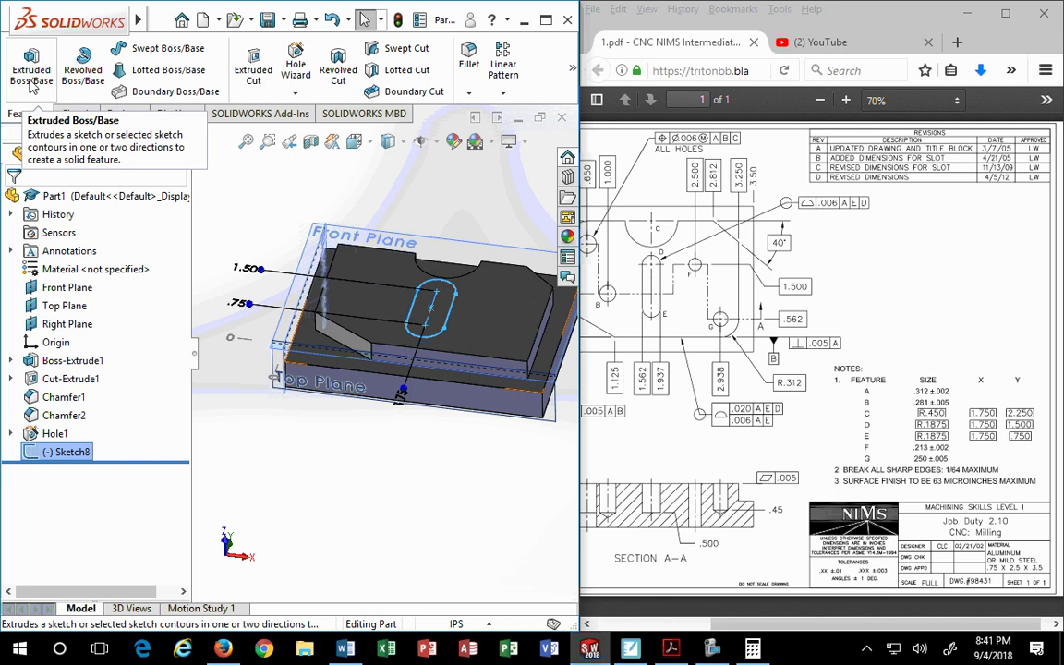
left_click(330, 21)
- Delete Boss-Extrude2 again with 'Delete absorbed features' unchecked, keeping Sketch8
left_click(71, 451)
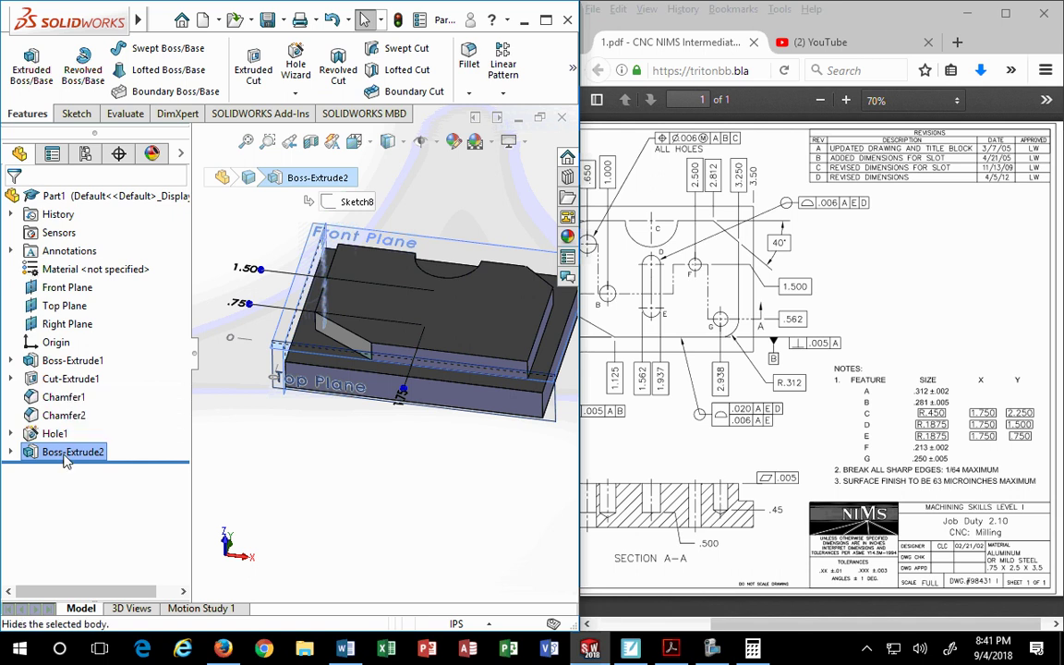
right_click(64, 455)
left_click(110, 428)
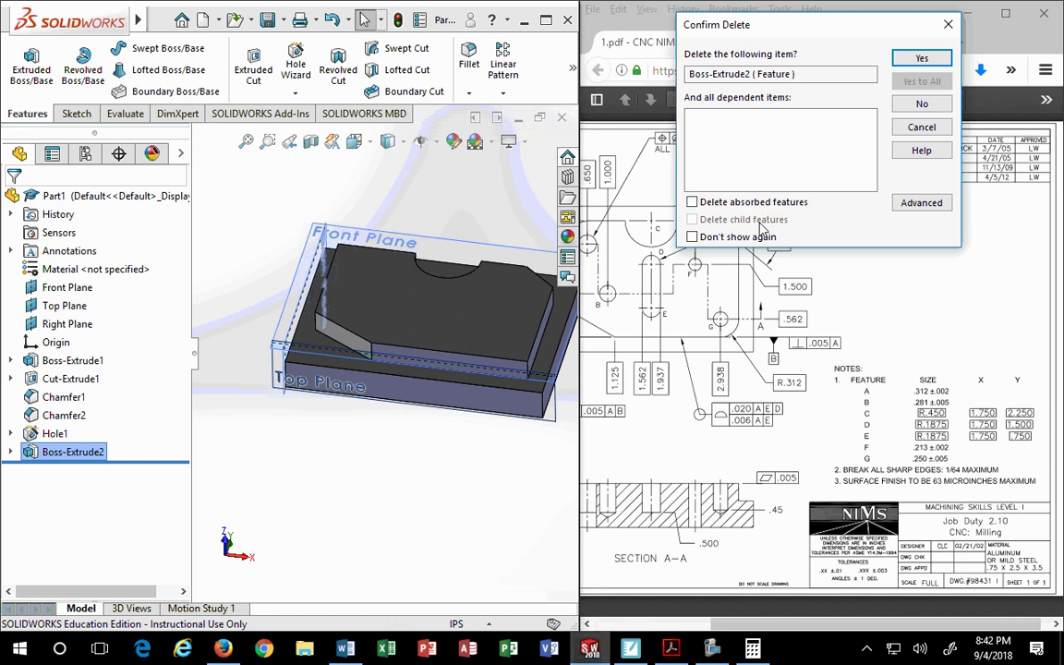
left_click(692, 204)
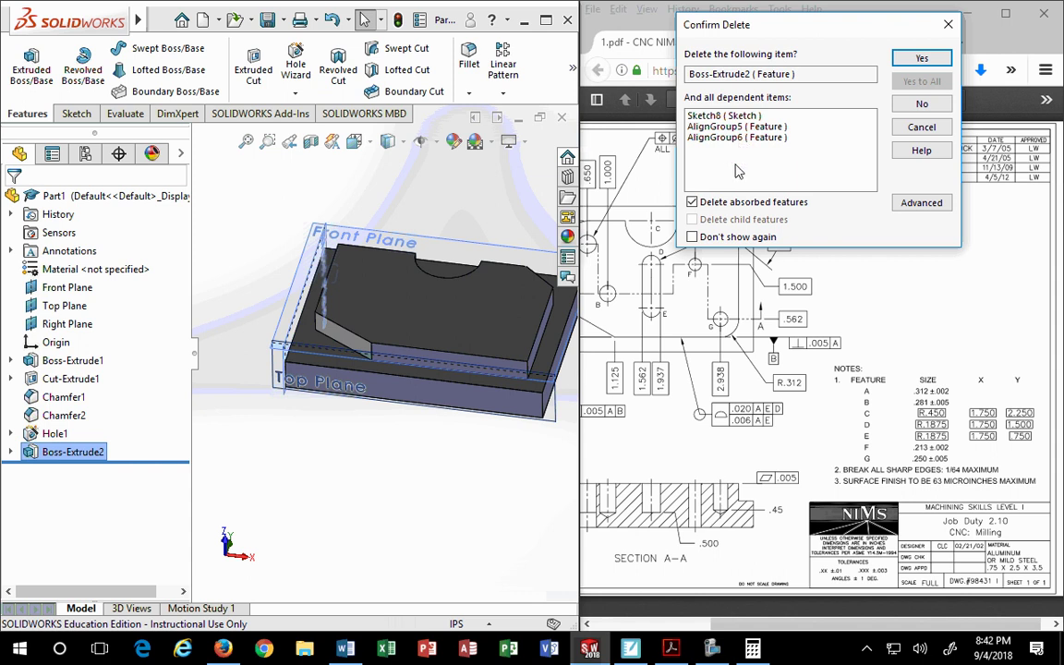
left_click(691, 201)
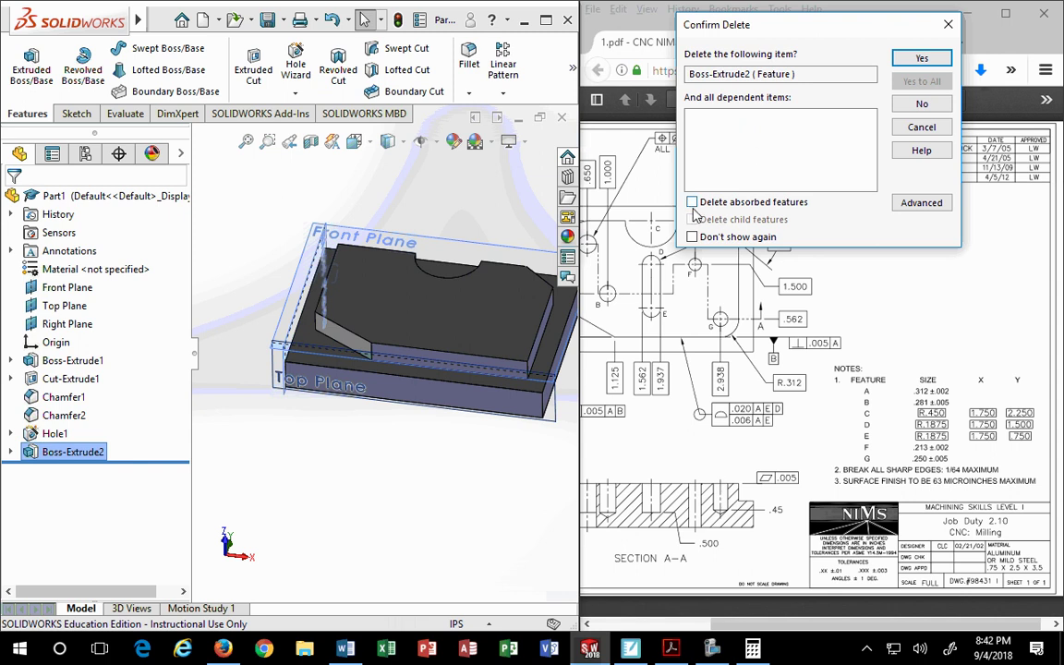
left_click(916, 58)
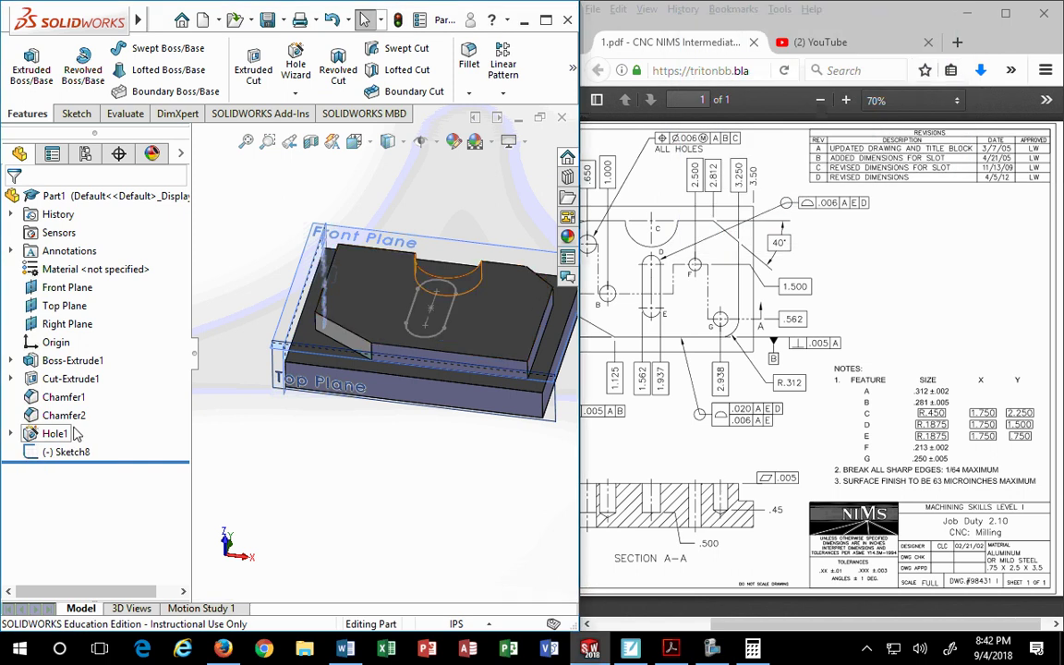
- Cut Sketch8 into the plate as Cut-Extrude2, a 0.50 in blind extruded cut
left_click(55, 454)
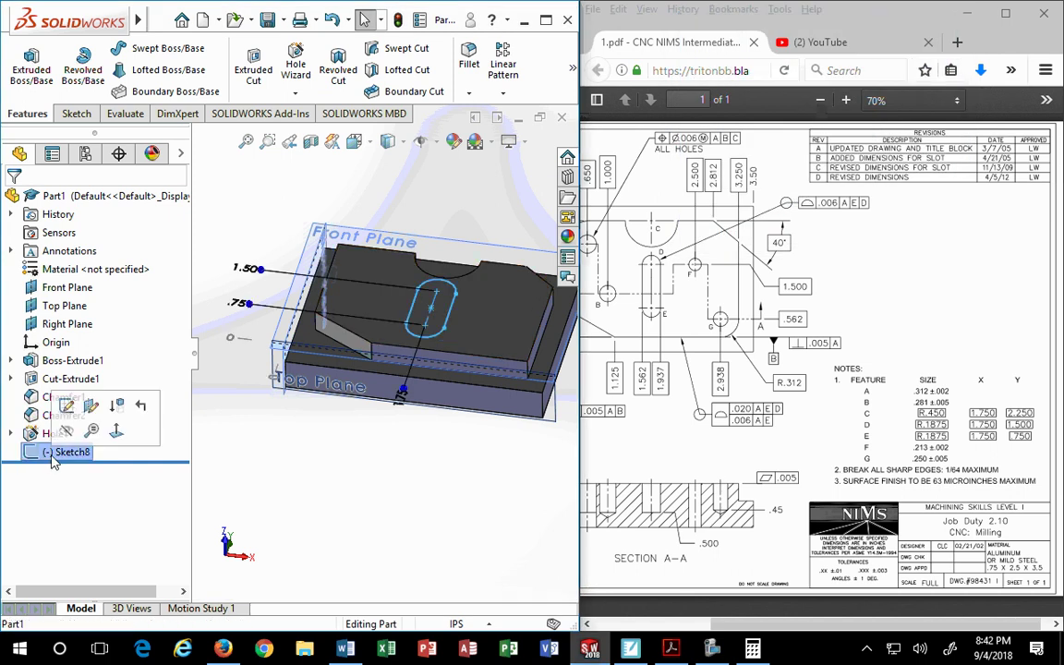
left_click(254, 74)
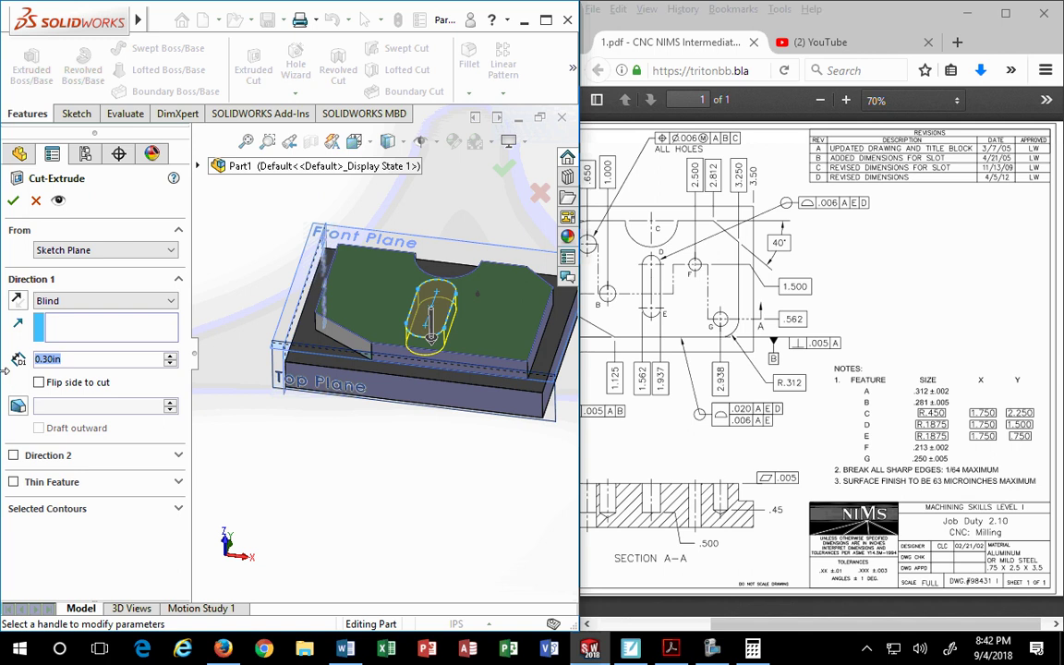
type(".5")
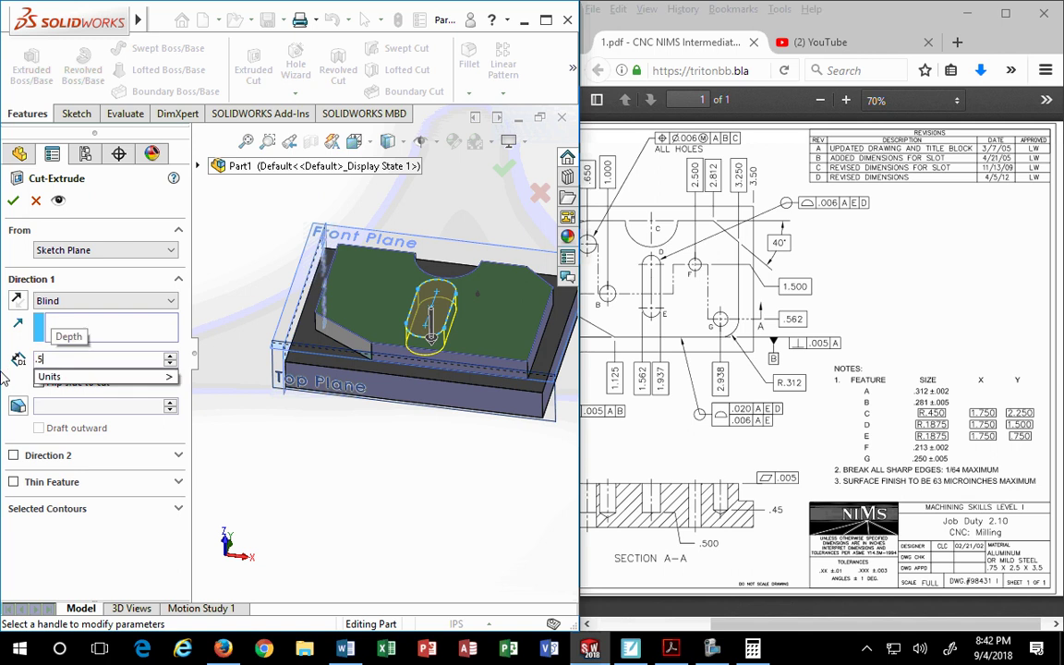
type("00")
key("BackSpace")
key("BackSpace")
left_click(10, 180)
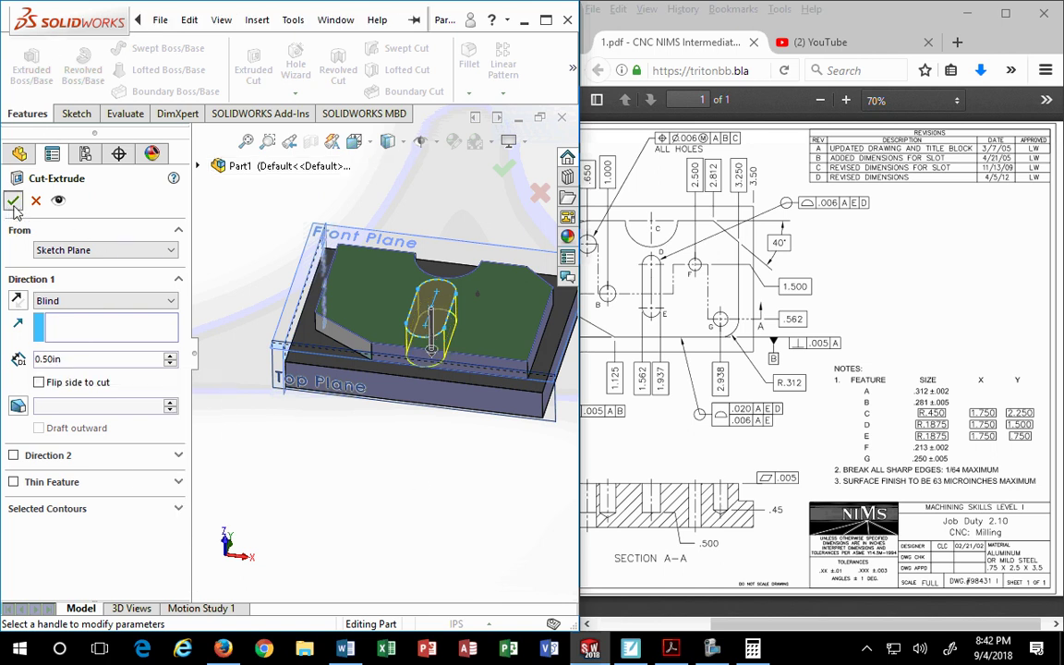
left_click(13, 200)
middle_click_drag(432, 472, 418, 547)
left_click(81, 452)
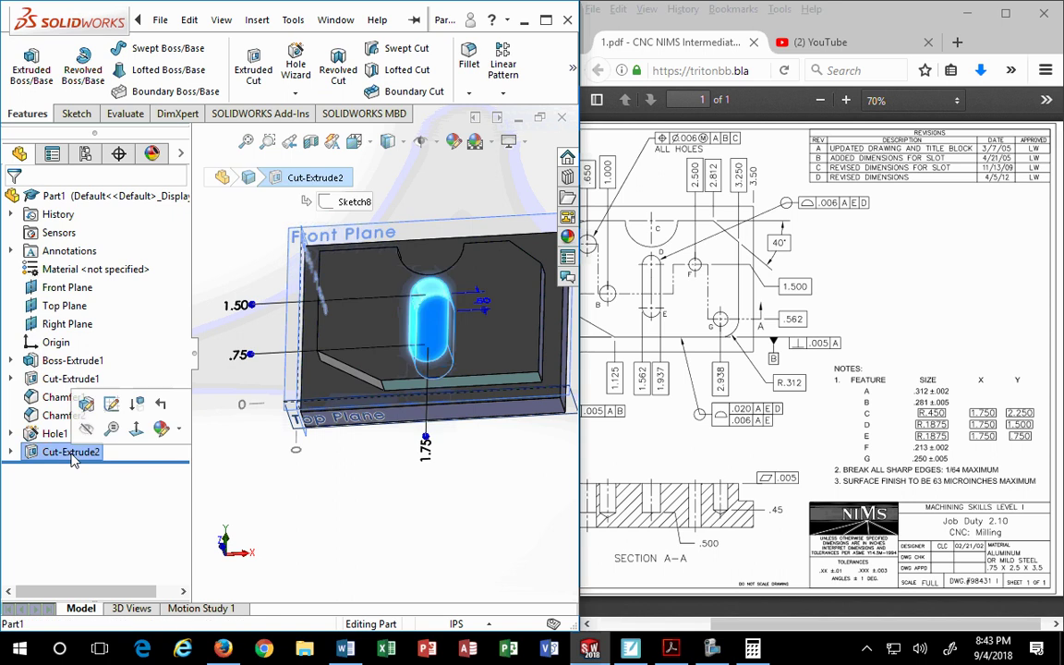
right_click(76, 454)
- Reopen the slot sketch for editing from the Cut-Extrude2 feature
left_click(394, 491)
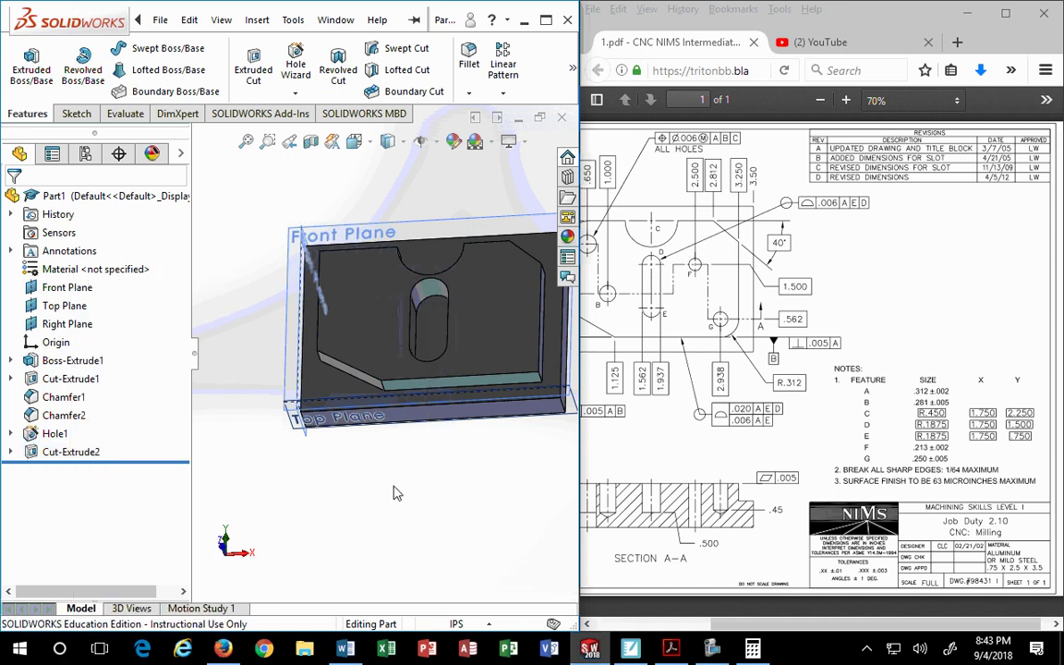
left_click(74, 452)
right_click(71, 453)
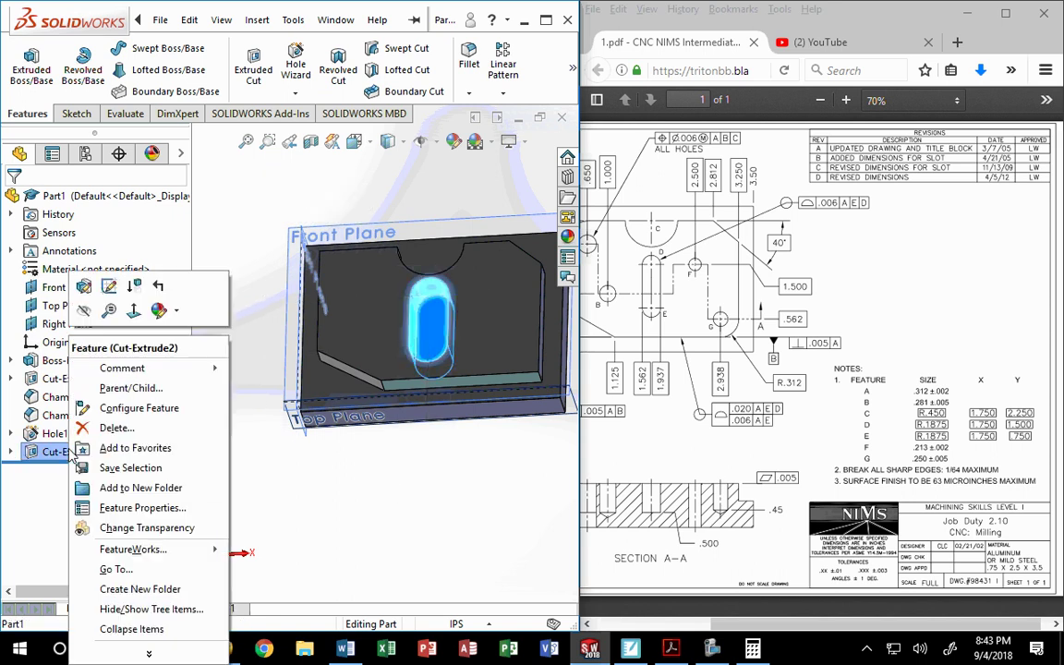
left_click(109, 288)
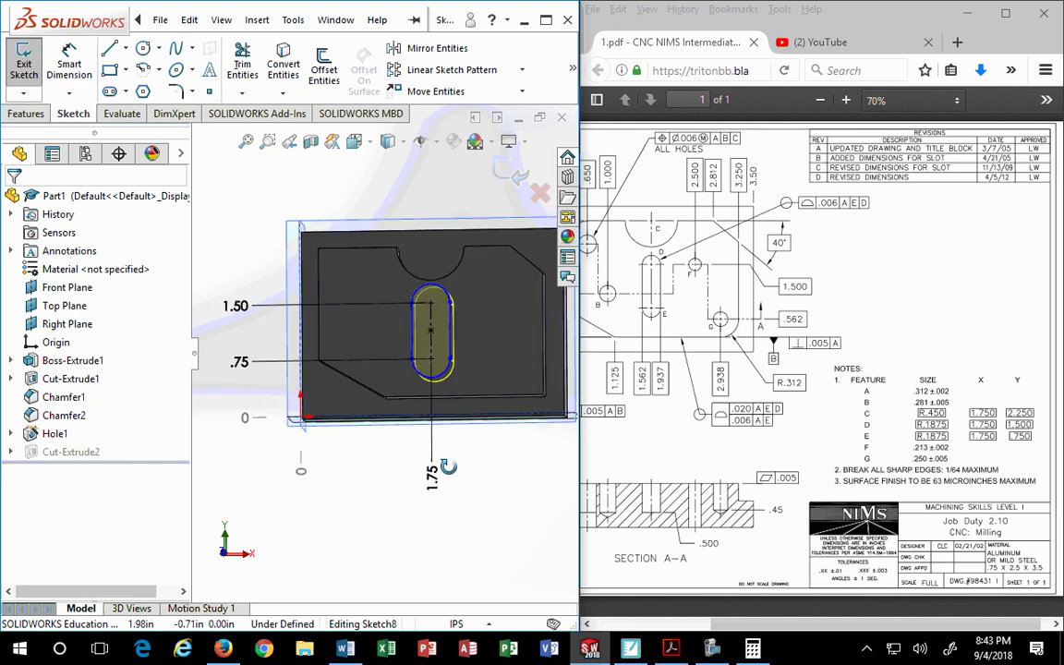
middle_click_drag(432, 470, 477, 429)
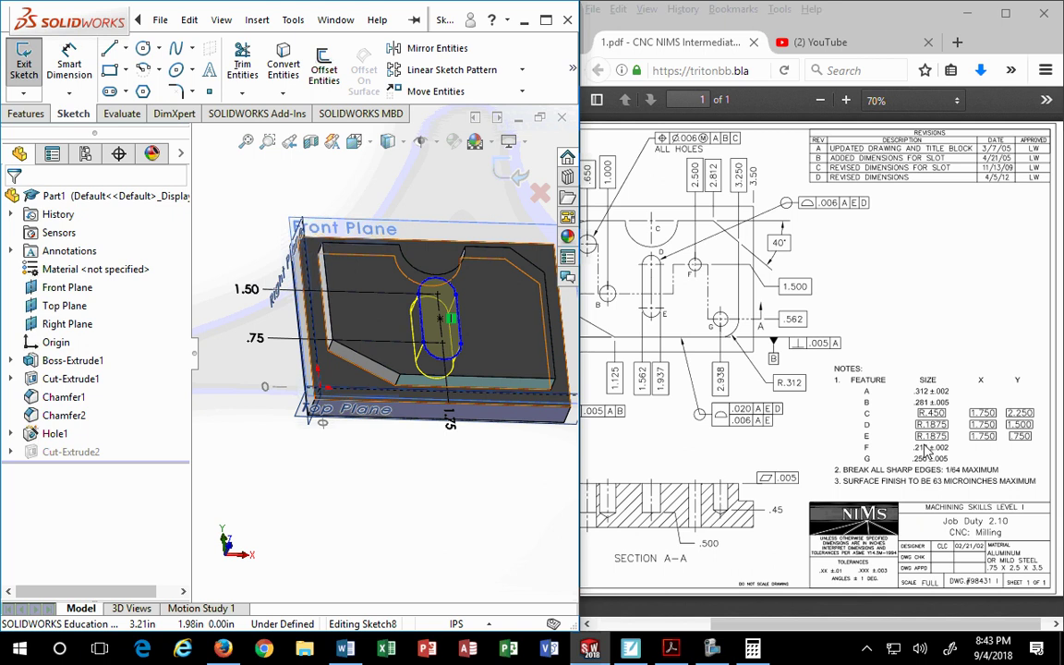
- Dimension the slot's end radius to 3/16 (0.1875) in and rebuild the narrower cut
left_click(69, 96)
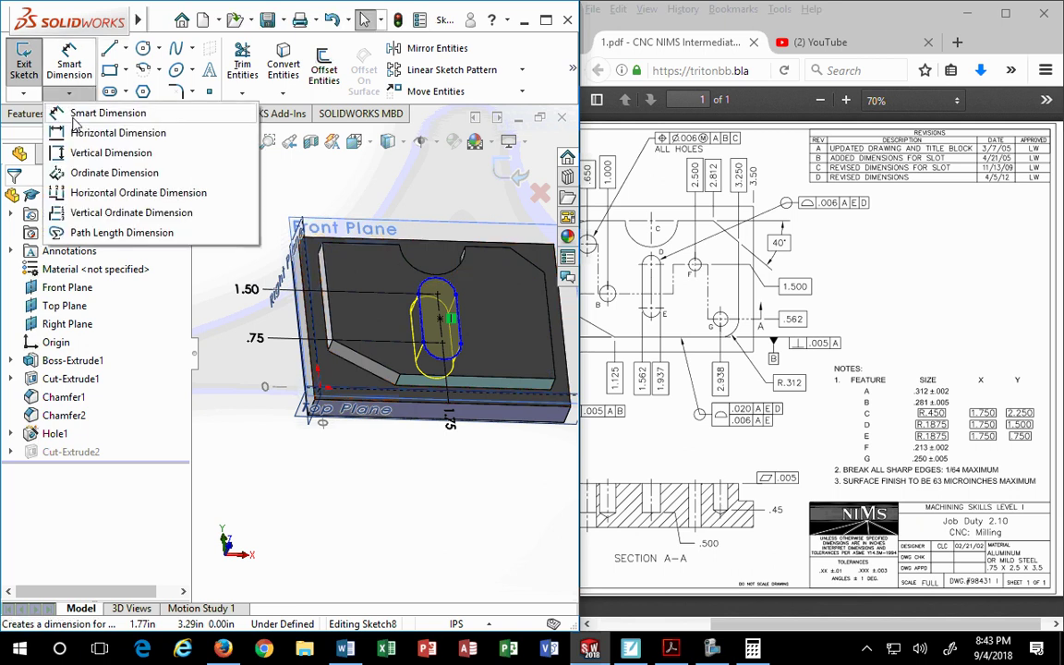
left_click(76, 116)
left_click(436, 282)
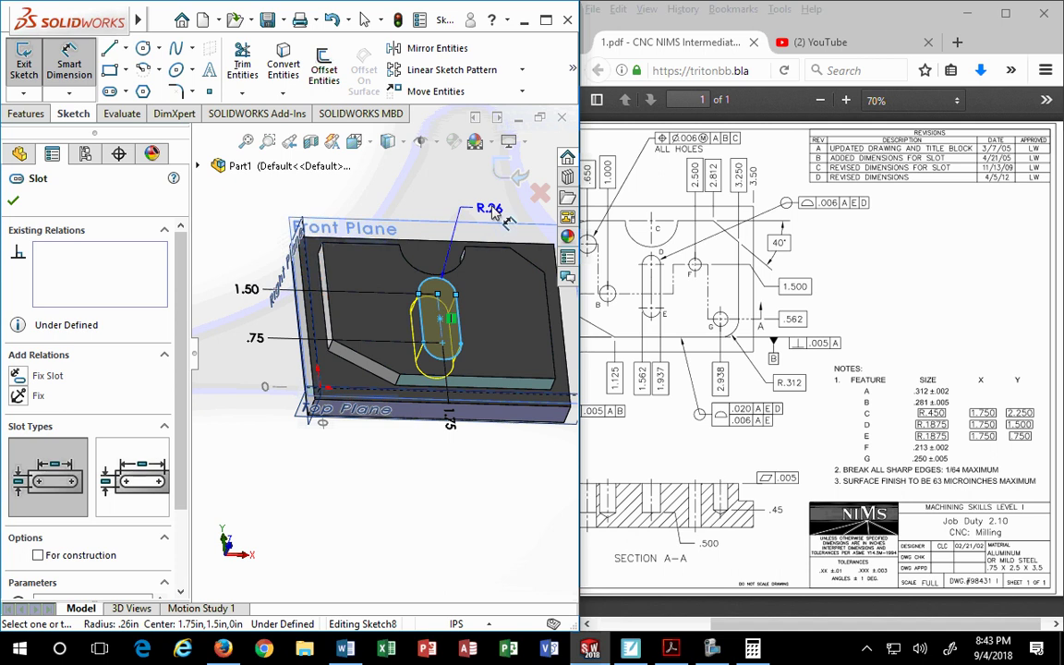
left_click(505, 220)
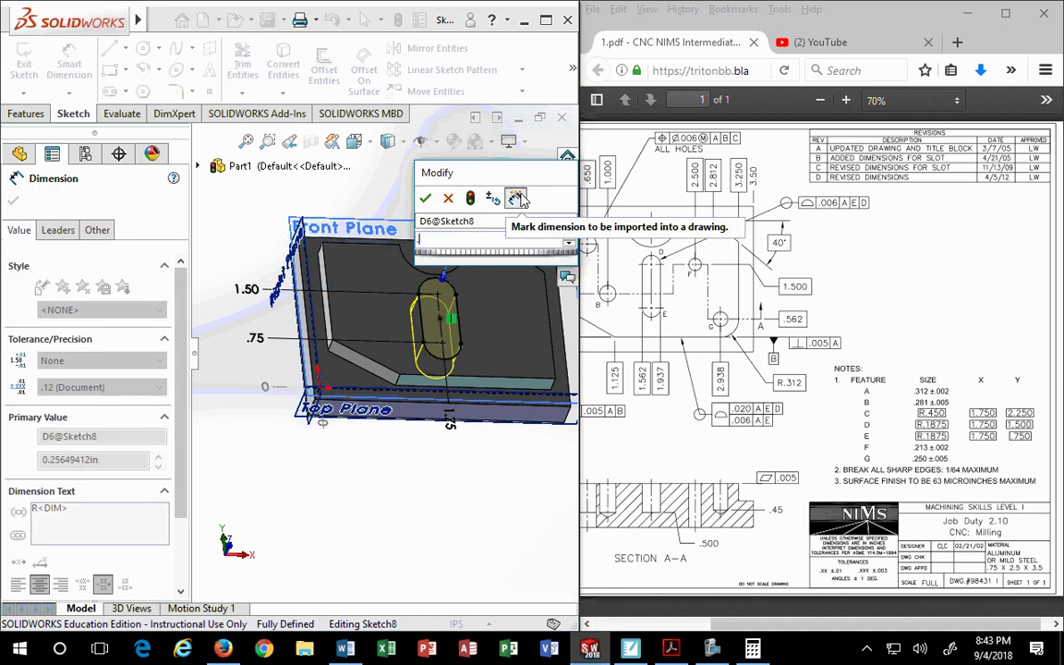
type("3/16")
key("Return")
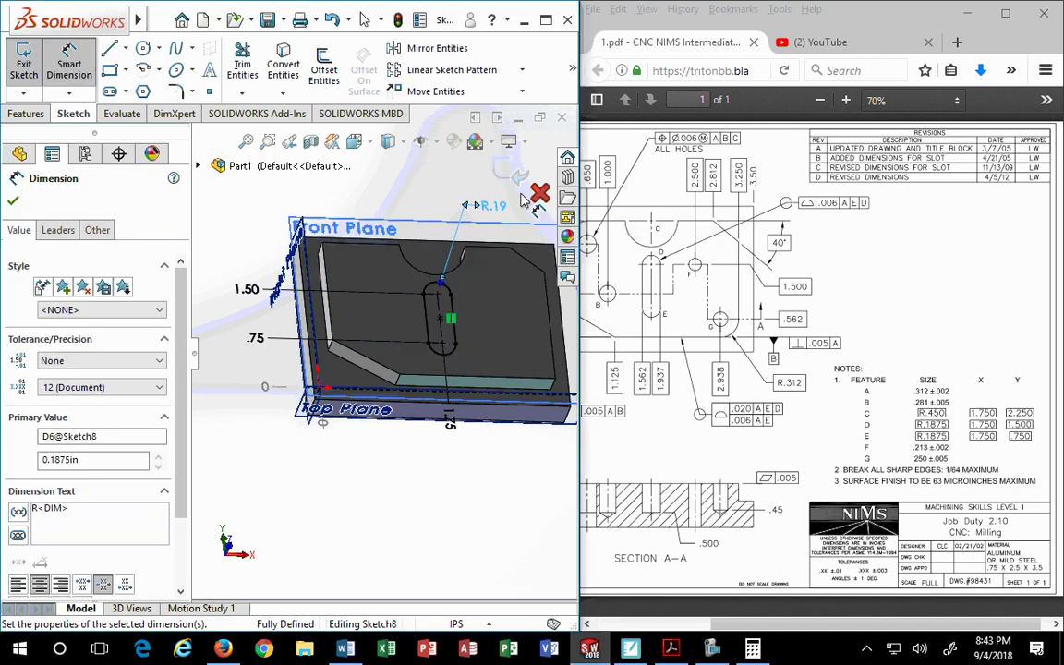
left_click(511, 167)
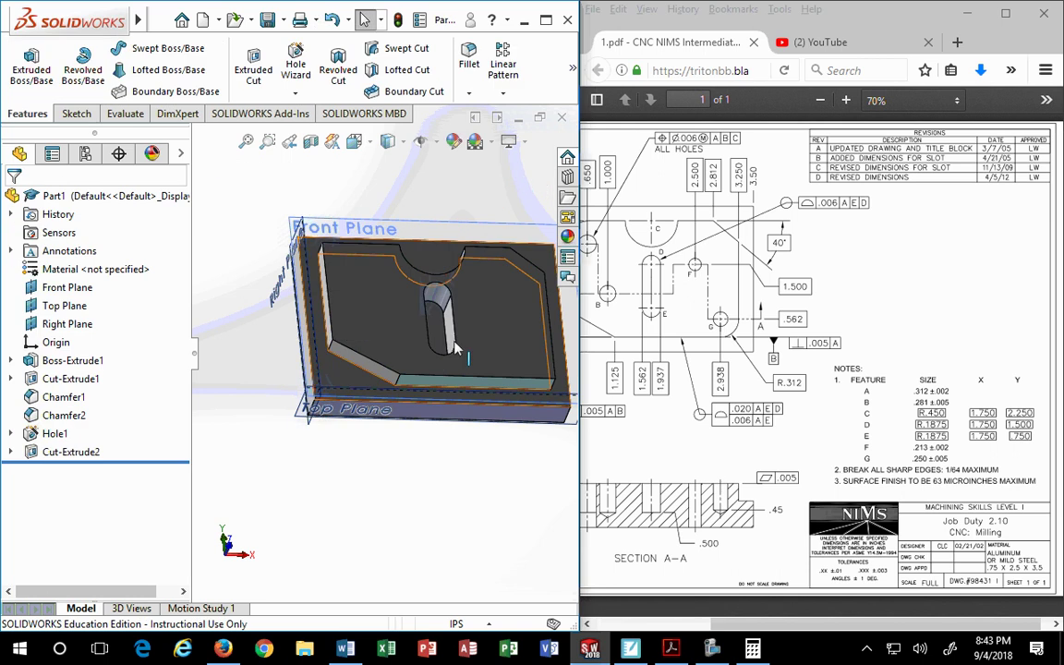
middle_click_drag(456, 349, 427, 474)
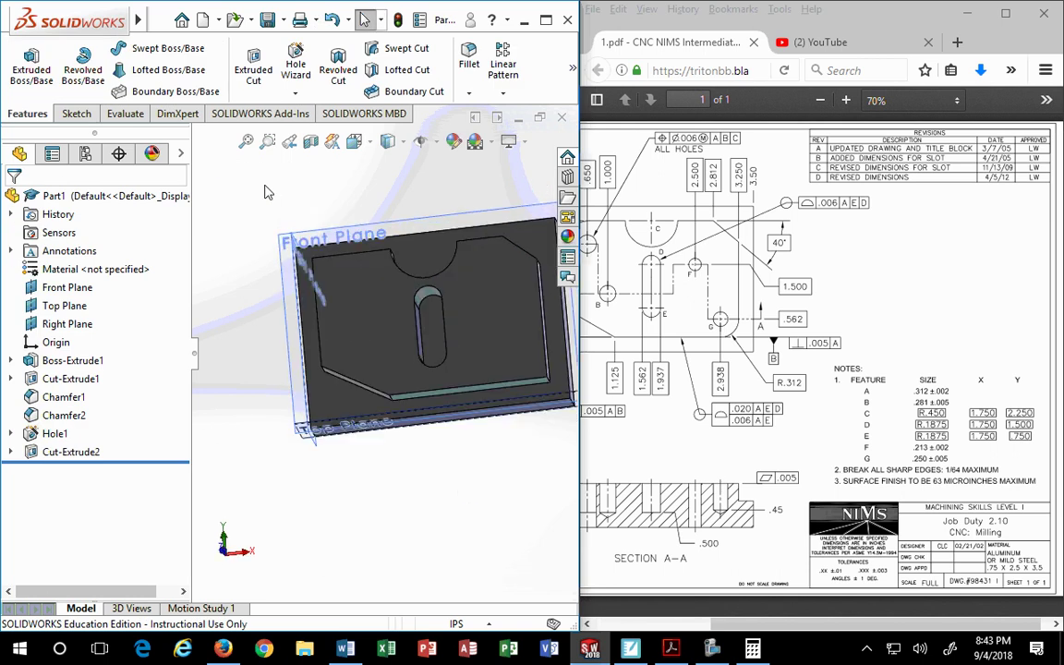
- Switch to the Front view, zoom in on the slot, and open Cut-Extrude2's feature settings
left_click(353, 141)
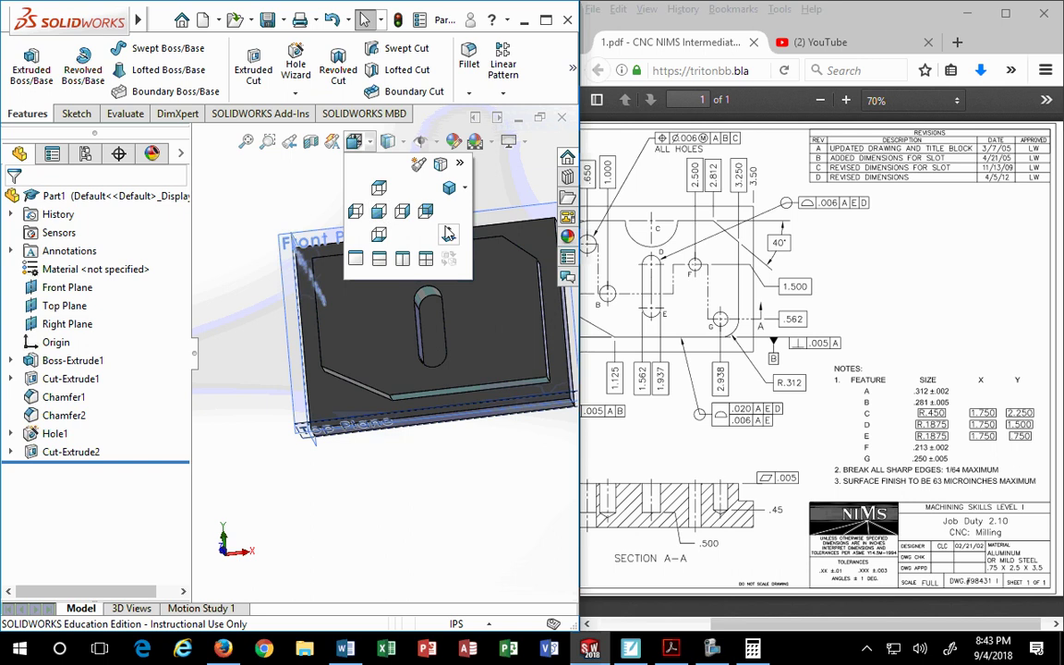
left_click(449, 235)
scroll(451, 337, "down", 2)
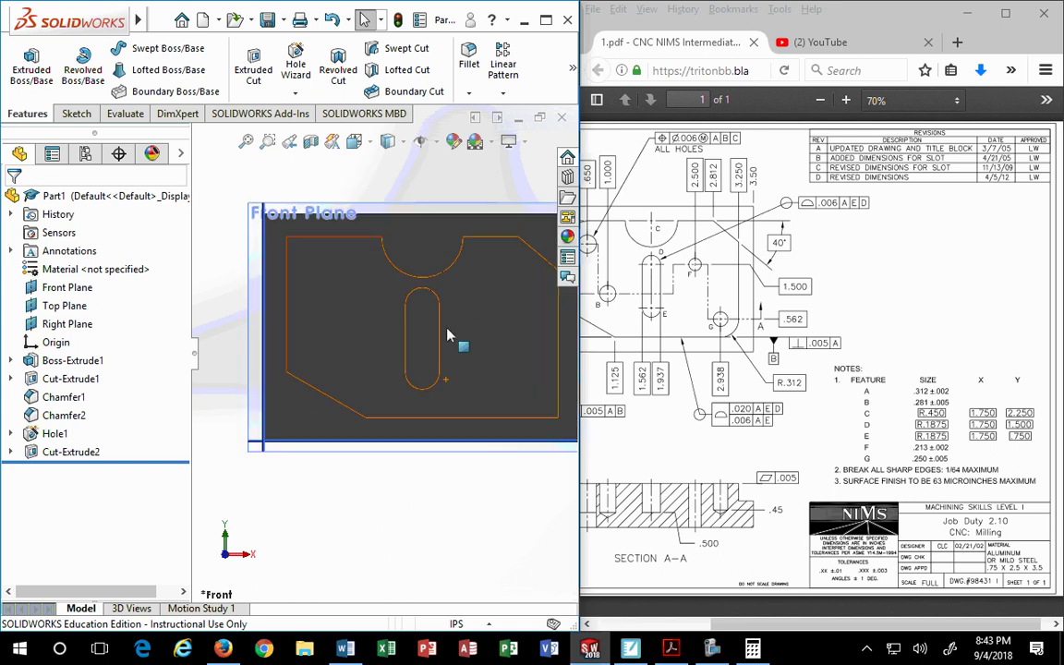
scroll(409, 407, "down", 2)
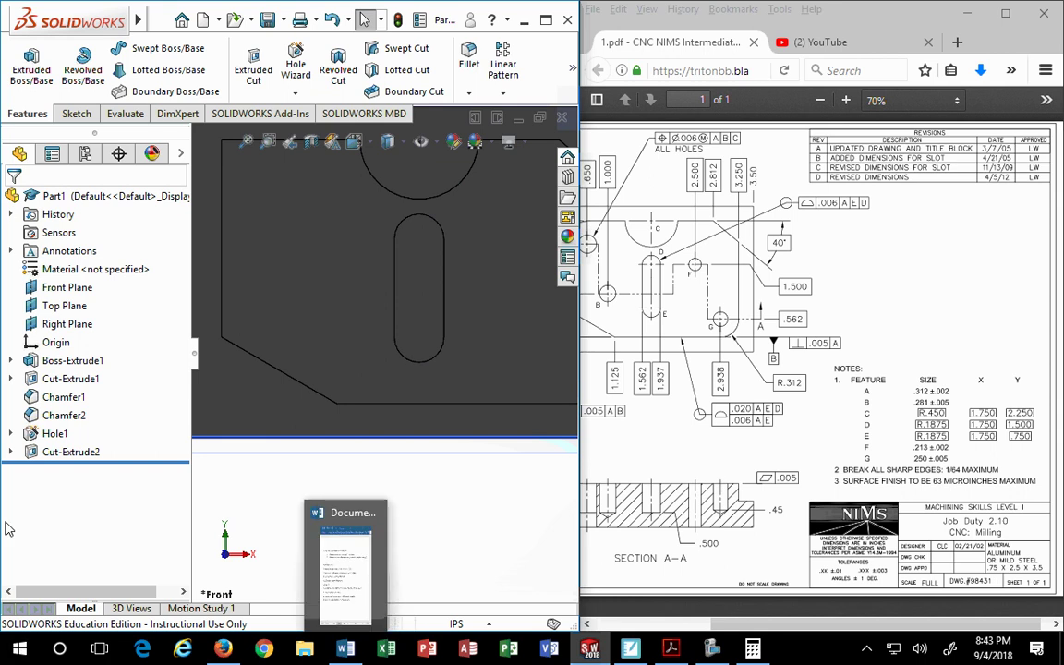
right_click(54, 451)
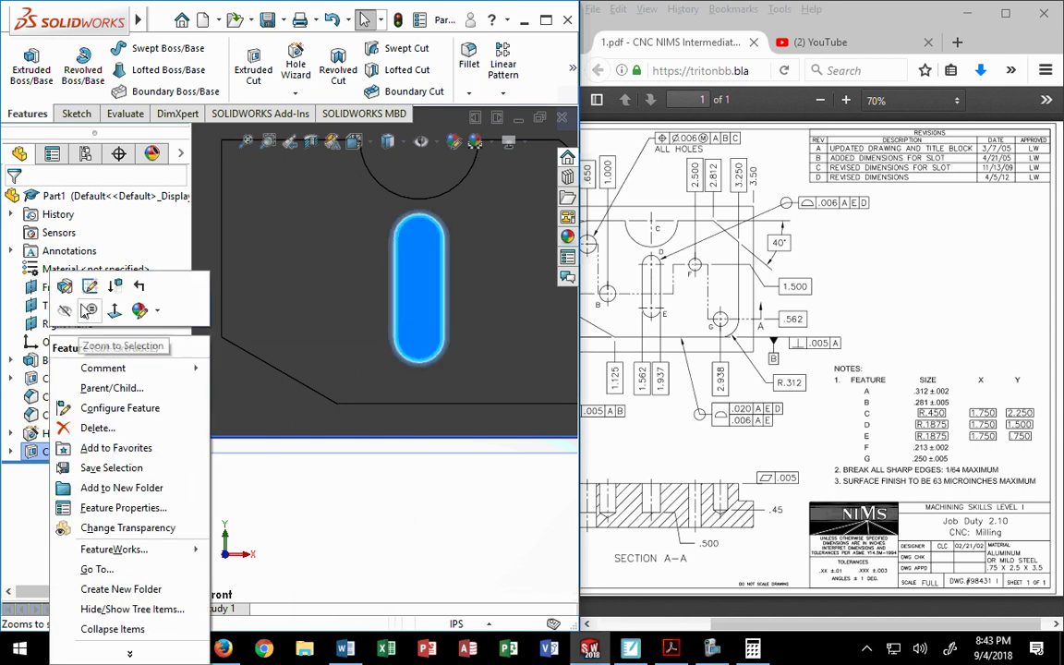
left_click(64, 286)
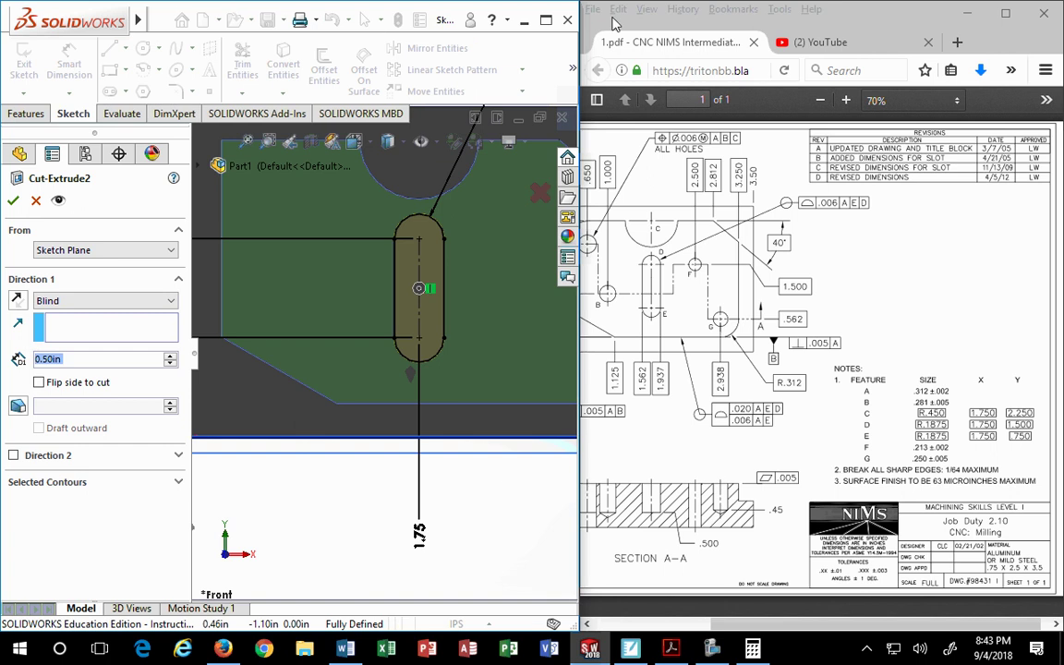
left_click(33, 202)
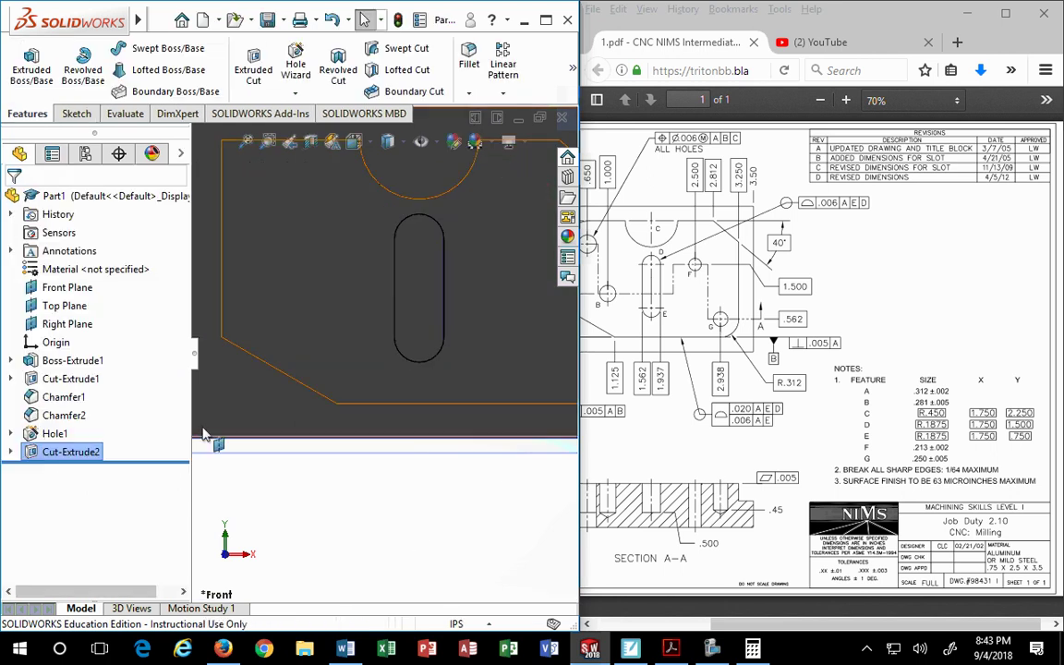
left_click(10, 452)
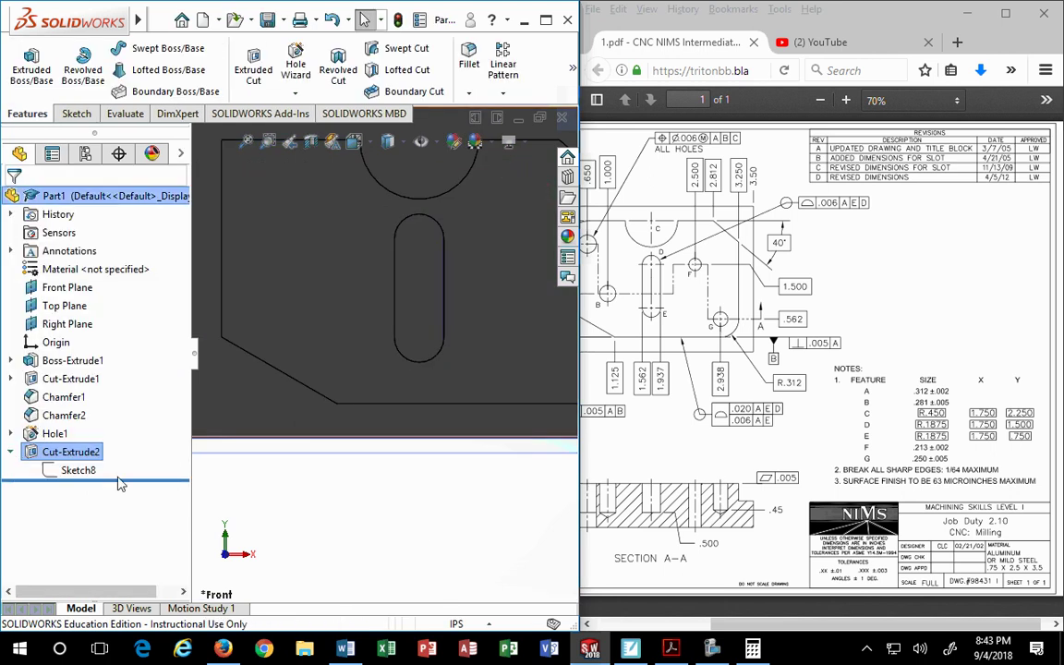
left_click(88, 471)
right_click(87, 471)
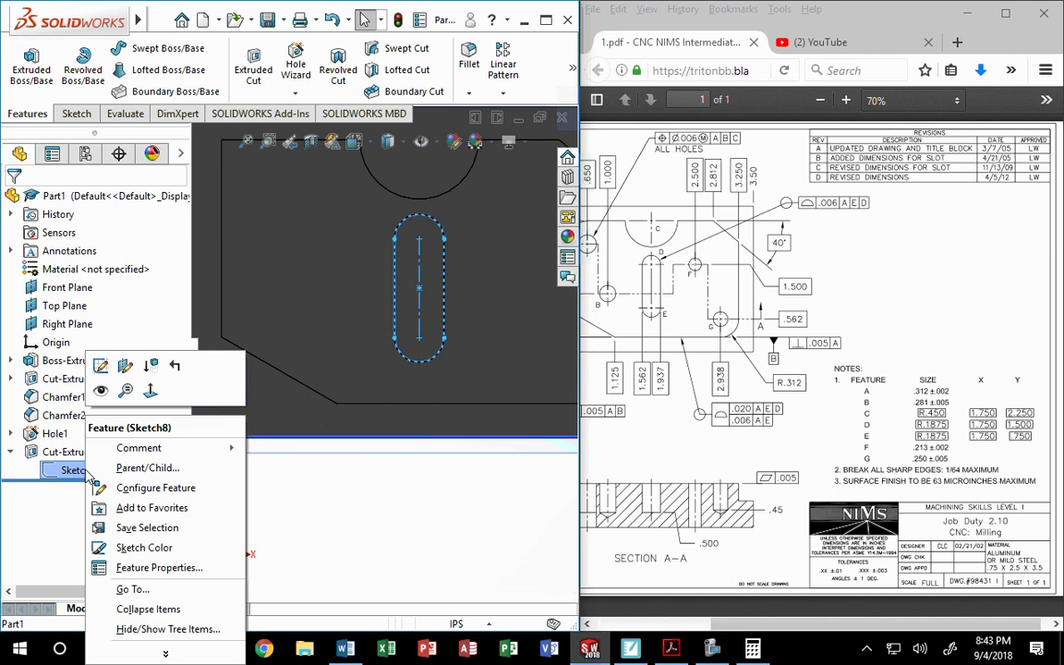
left_click(101, 370)
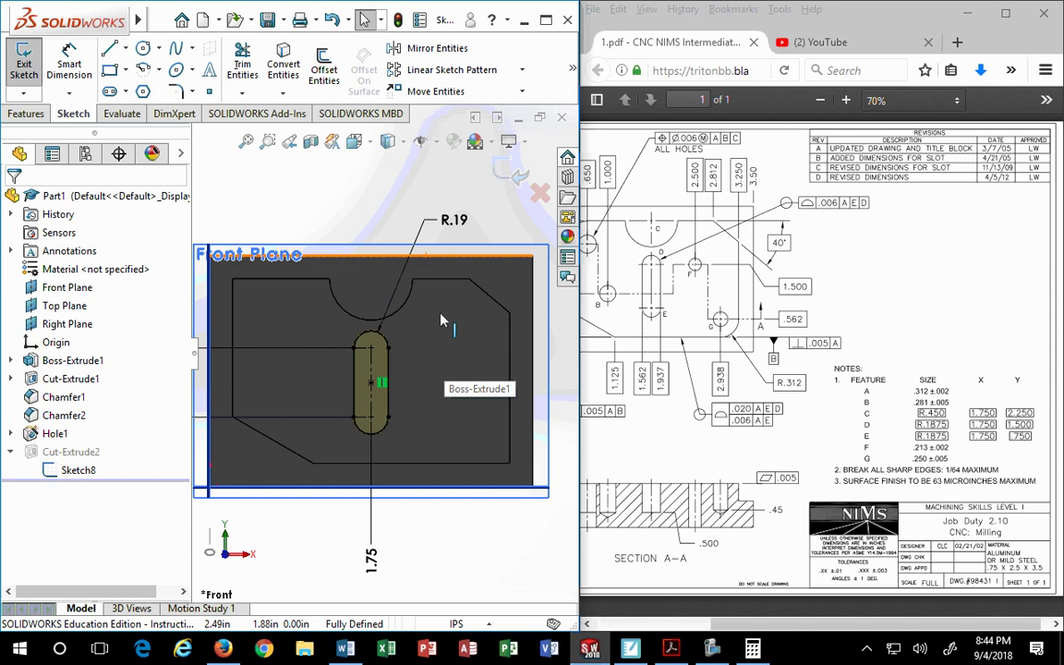
left_click(469, 224)
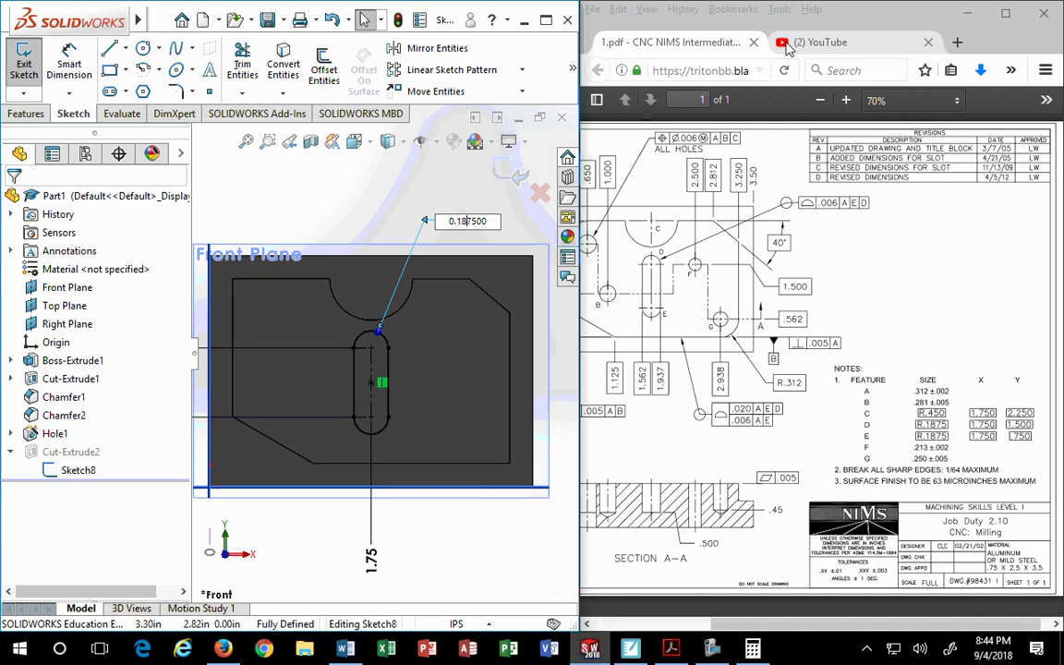
left_click(509, 168)
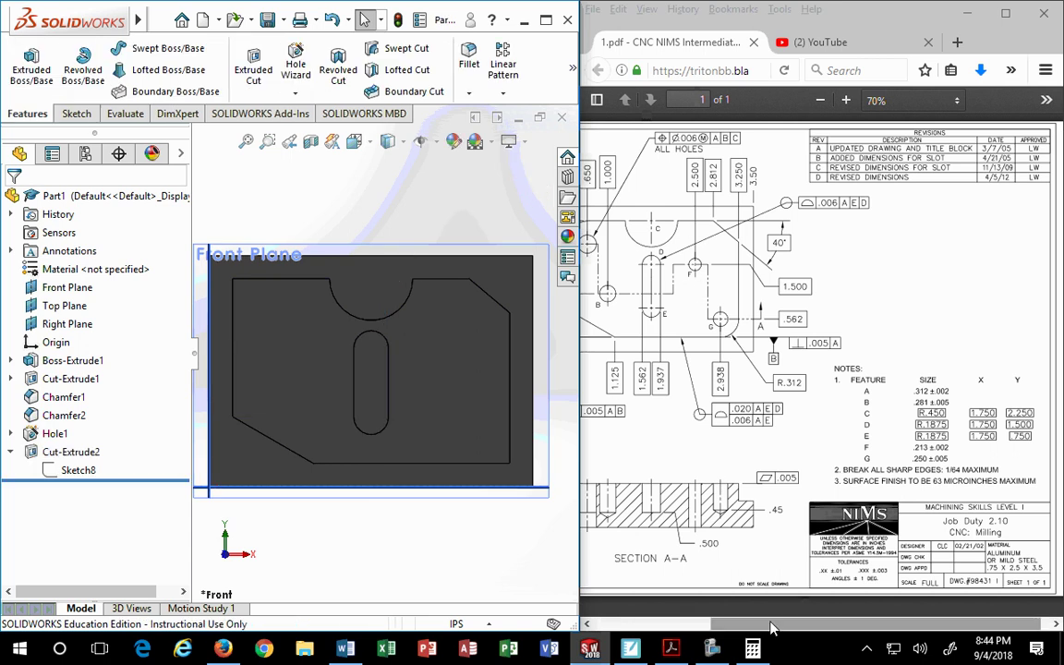
- Check the reference drawing, leave the scene unchanged, and open the part's colour appearance editor
left_click(801, 592)
scroll(804, 443, "left", 3)
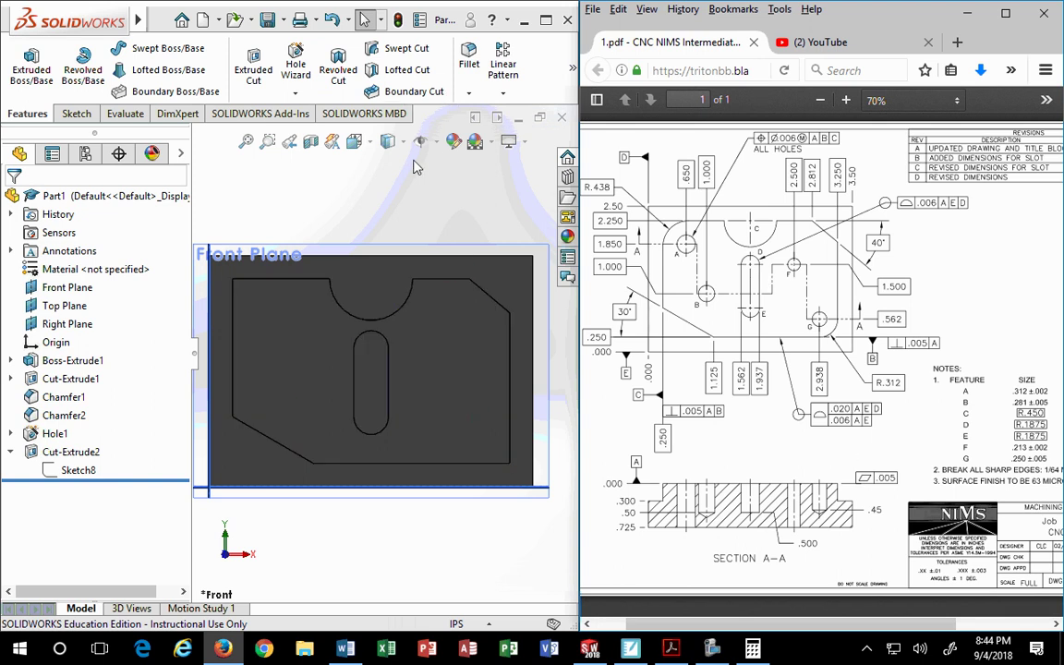
left_click(492, 143)
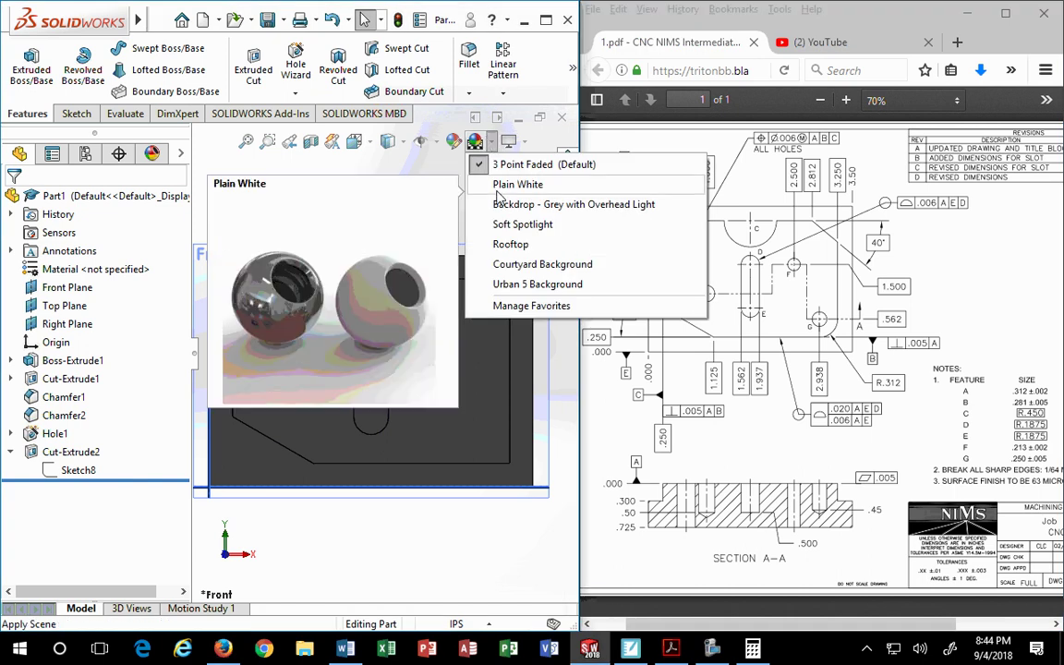
left_click(490, 143)
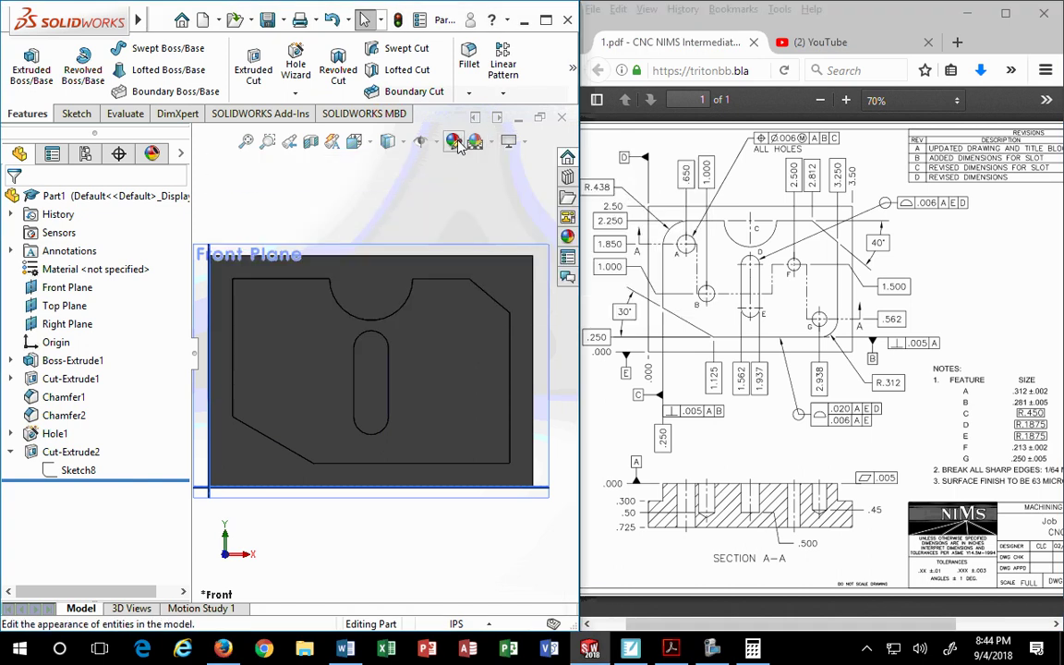
left_click(489, 146)
left_click(489, 146)
left_click(453, 148)
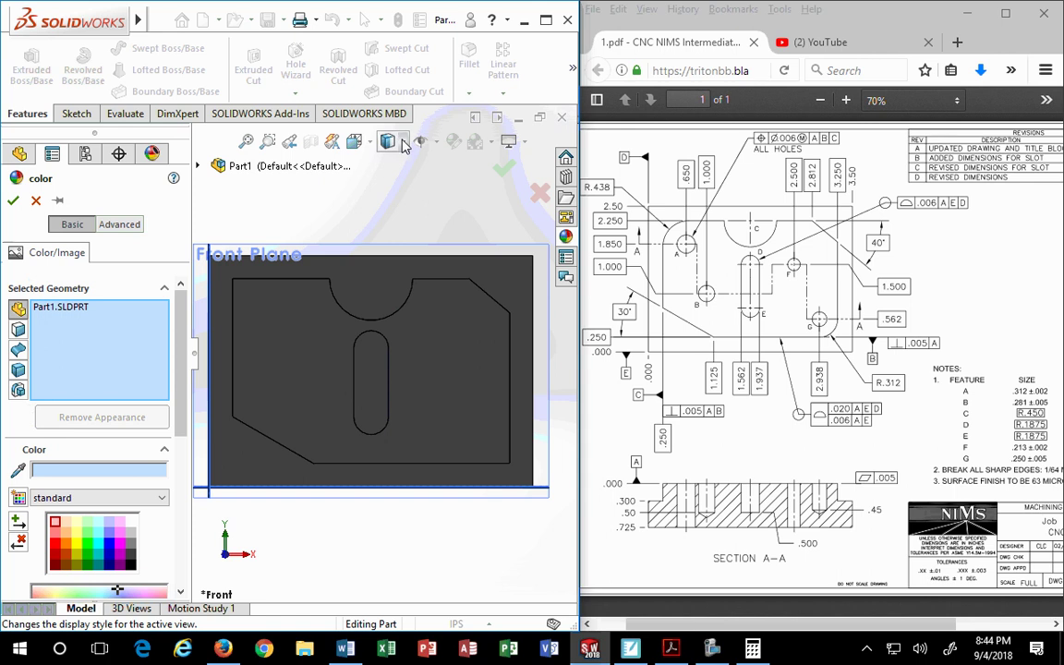
- Show the plate with hidden lines removed in the Isometric view
left_click(402, 145)
left_click(388, 212)
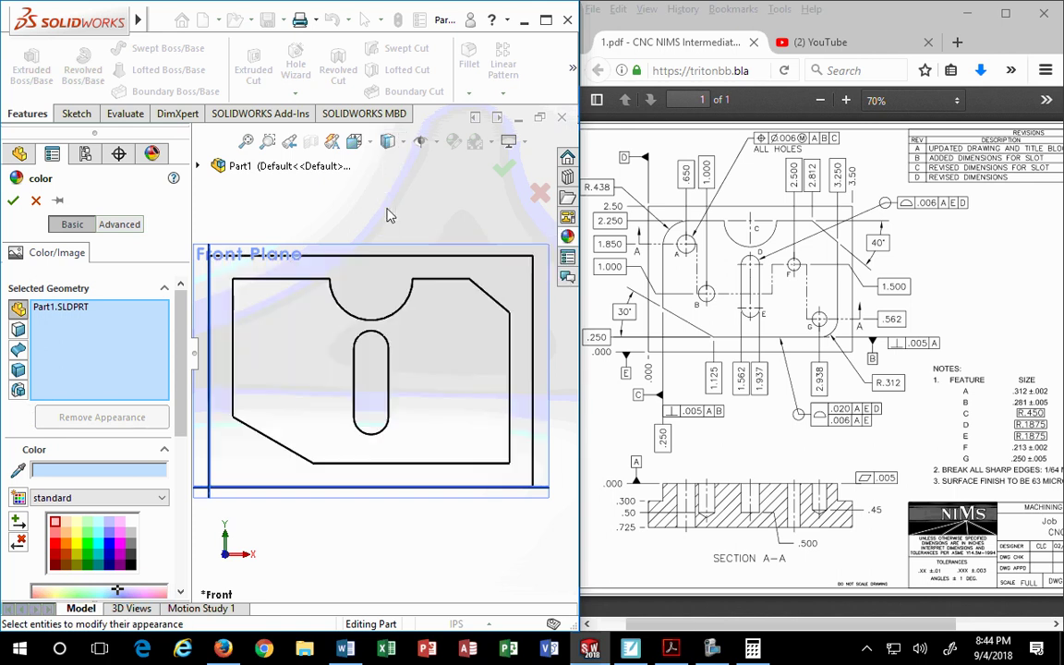
scroll(384, 524, "up", 2)
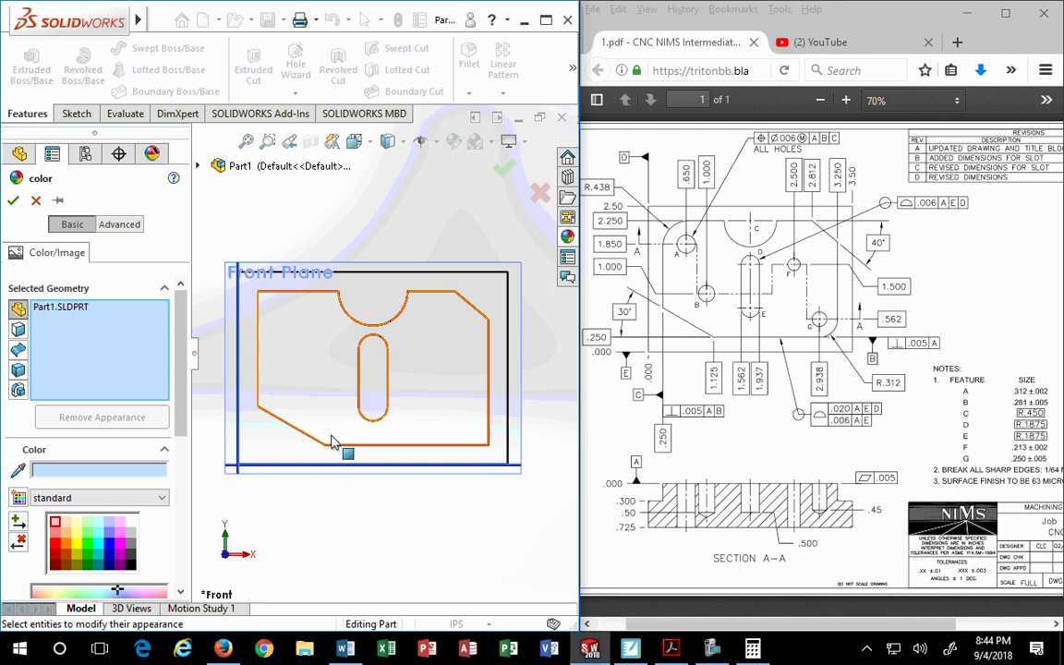
left_click(373, 145)
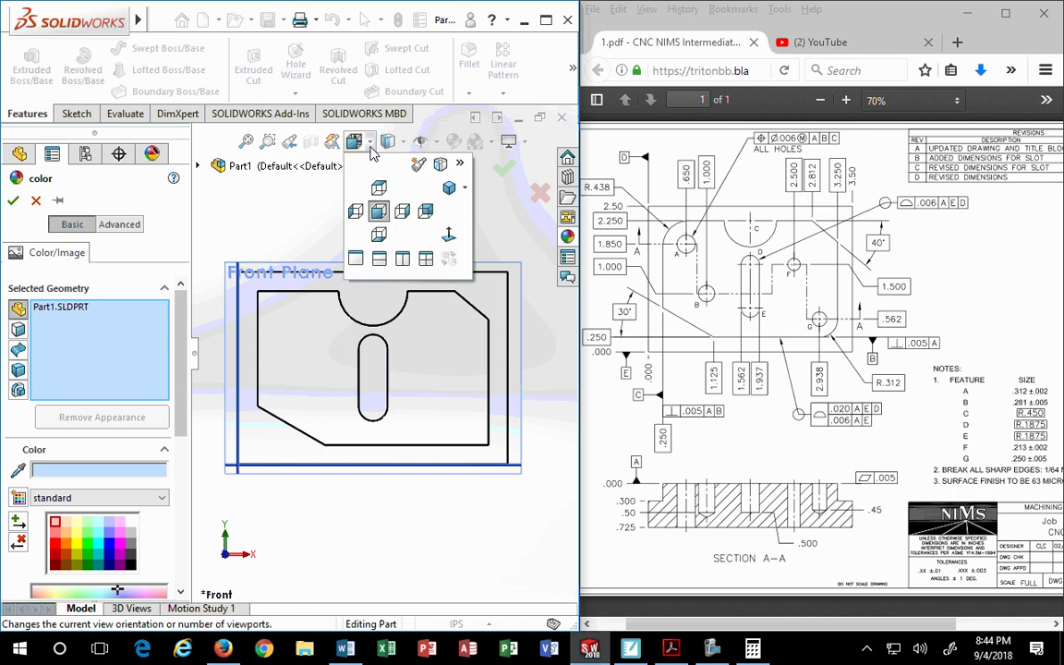
left_click(447, 185)
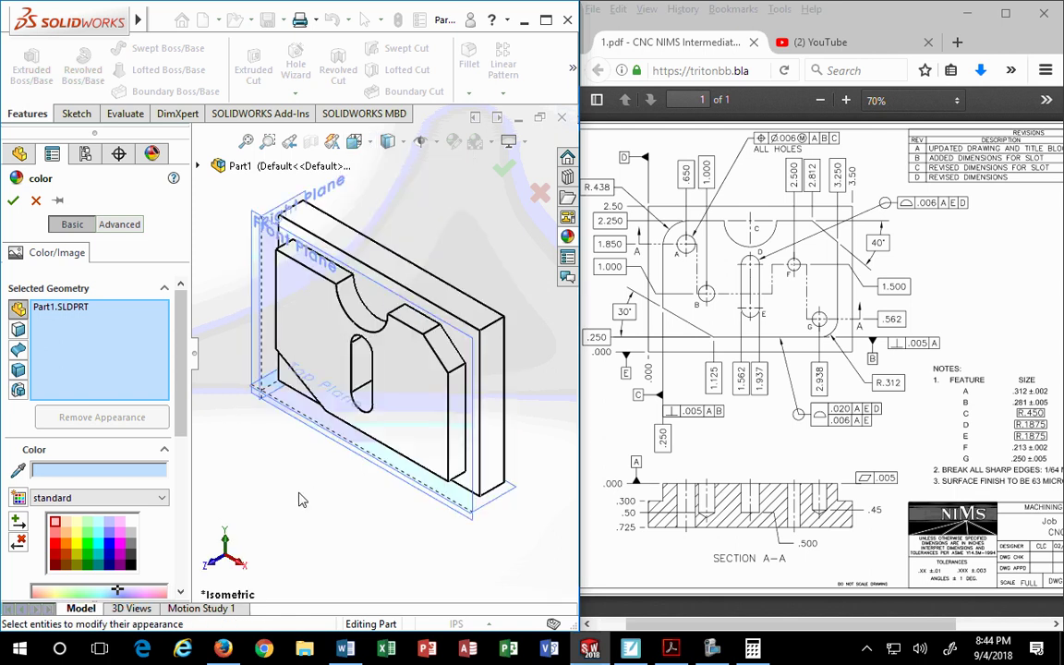
- Try Hidden Lines Visible, Wireframe, Shaded and Shaded With Edges, ending on Hidden Lines Removed, nearly front-on
left_click(403, 143)
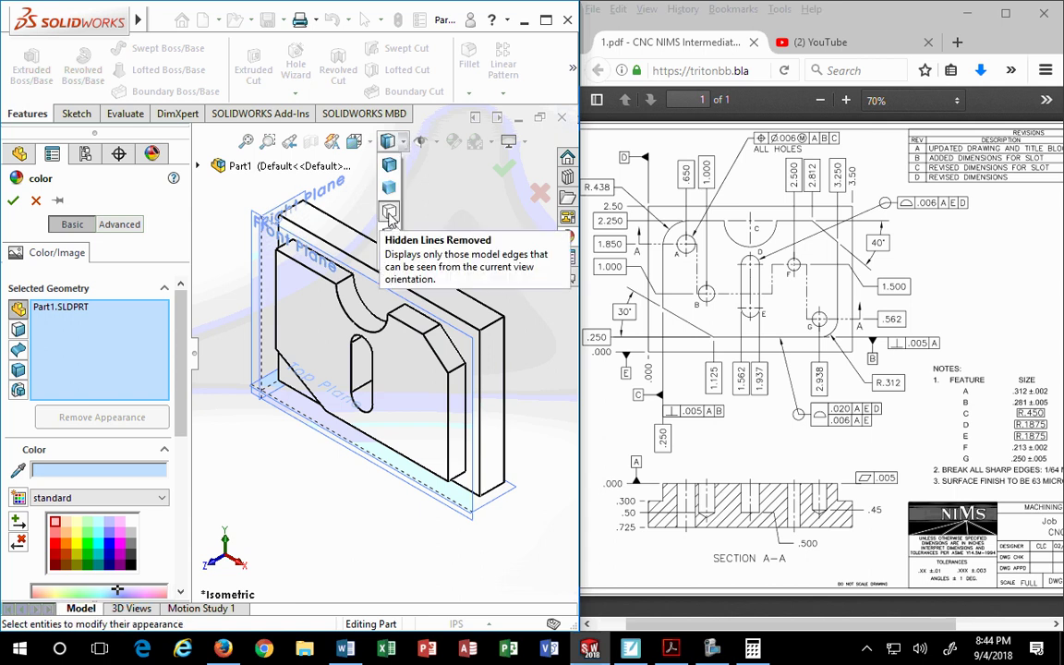
left_click(390, 236)
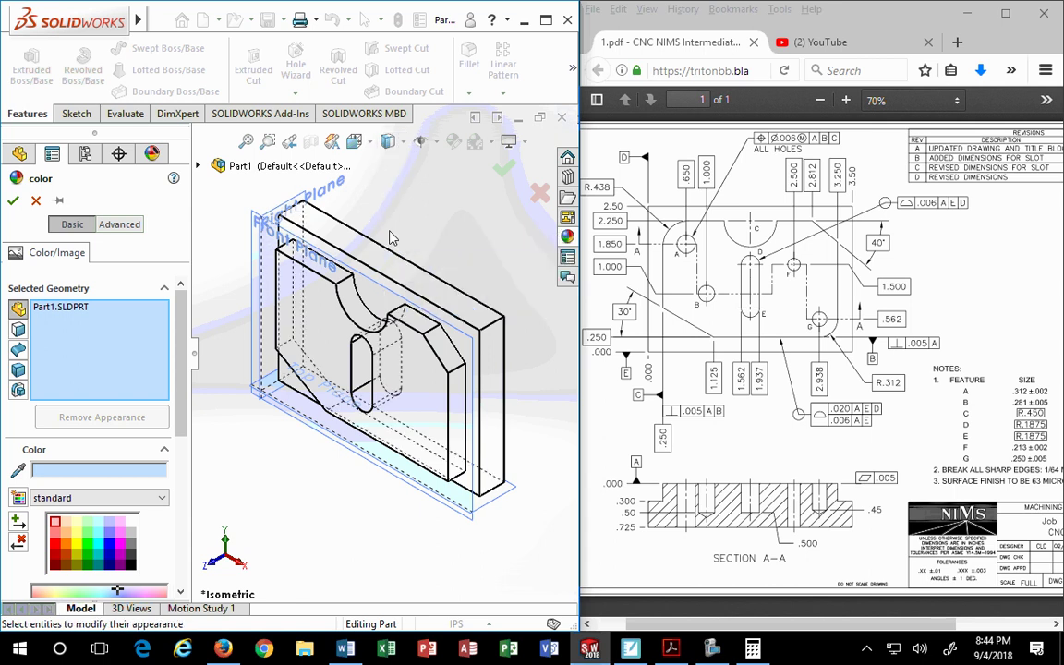
left_click(403, 143)
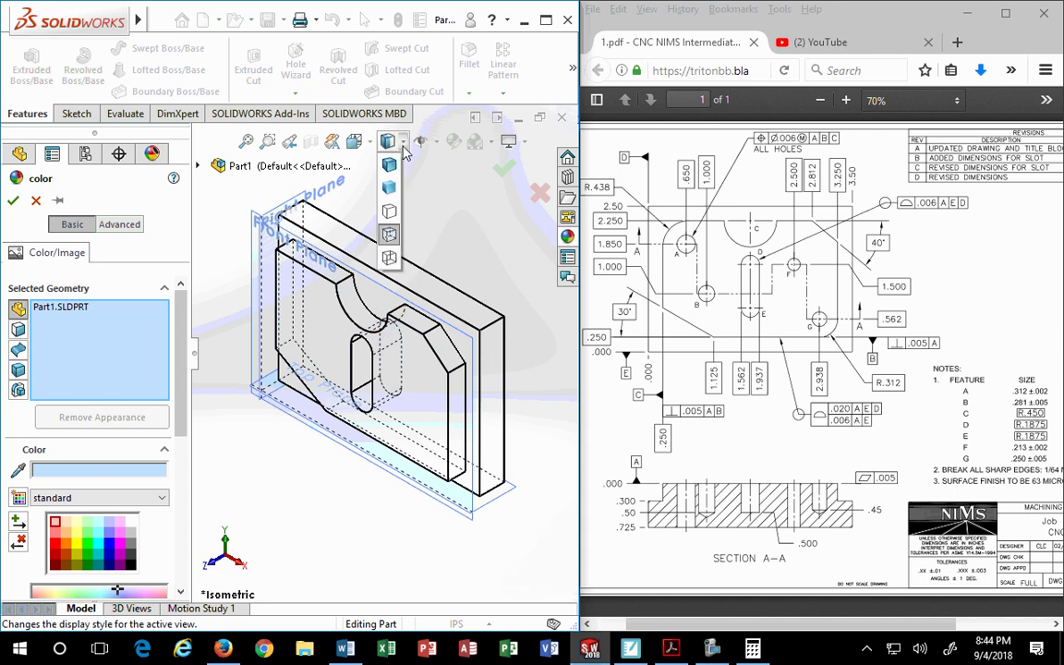
left_click(389, 263)
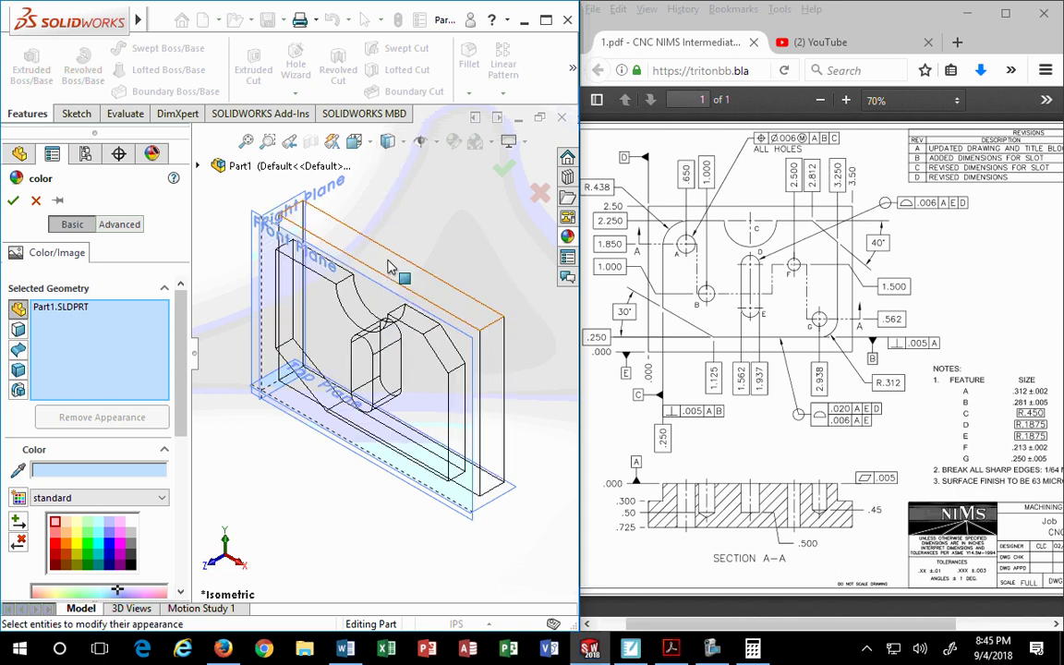
left_click(403, 144)
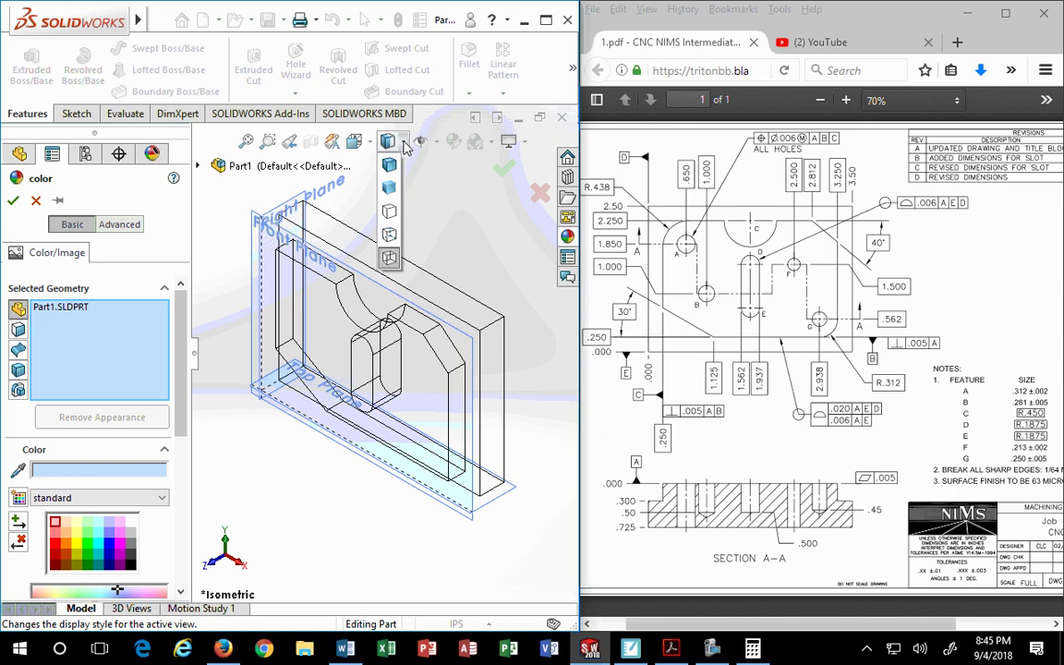
left_click(389, 187)
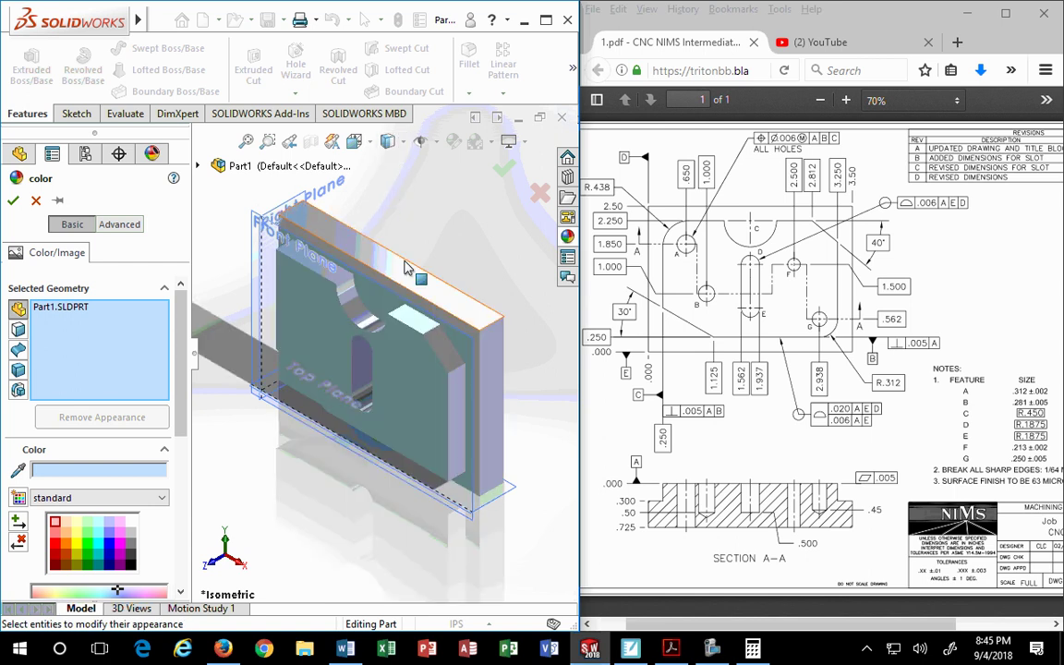
left_click(402, 146)
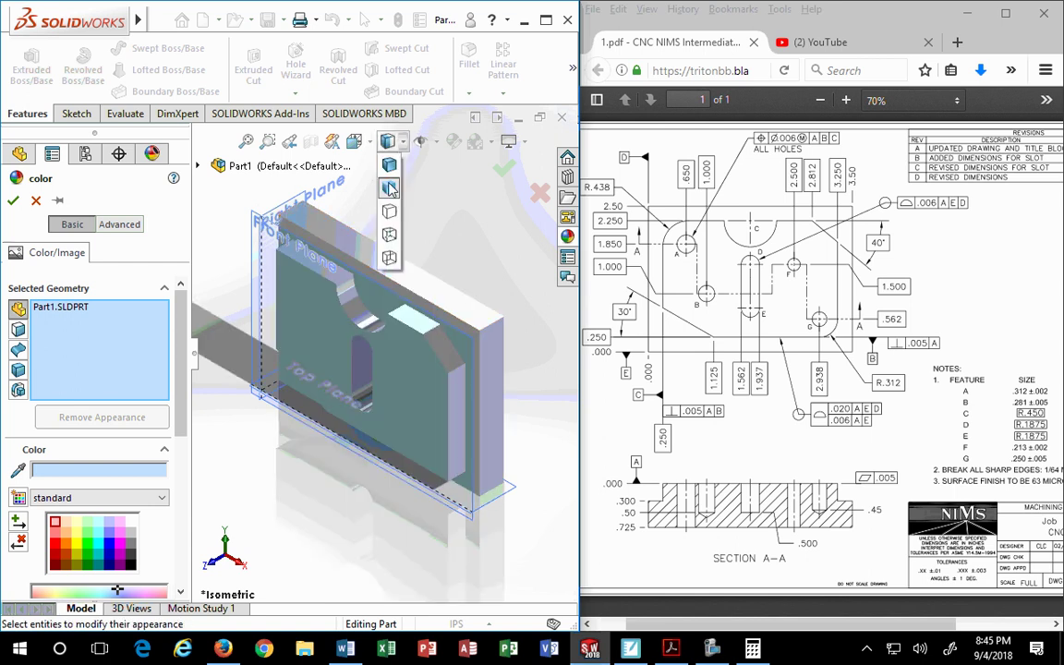
left_click(351, 168)
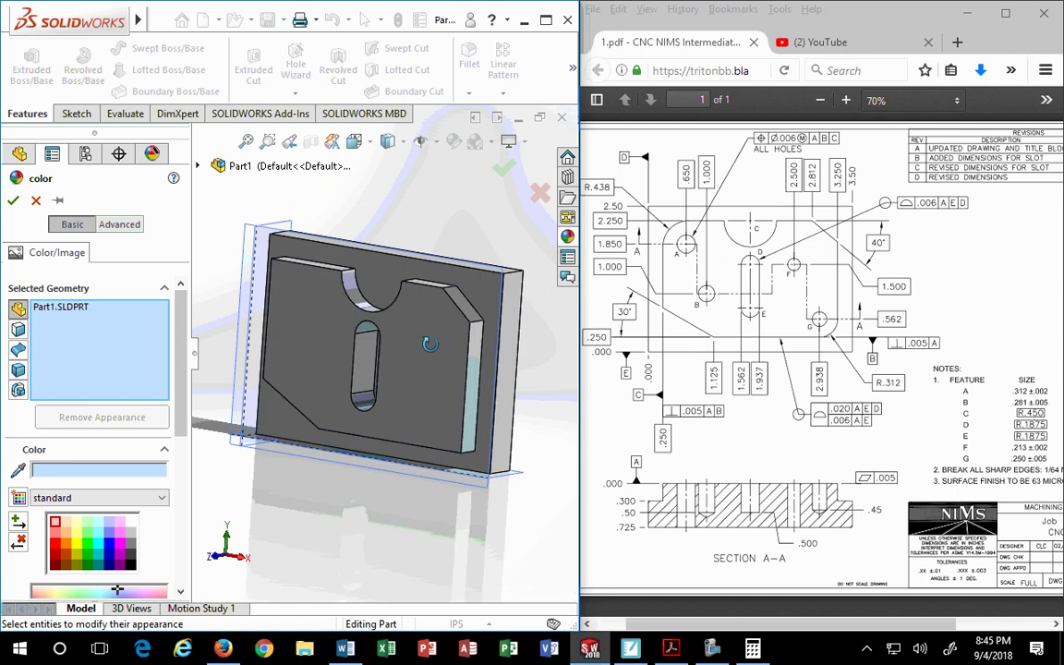
left_click(388, 141)
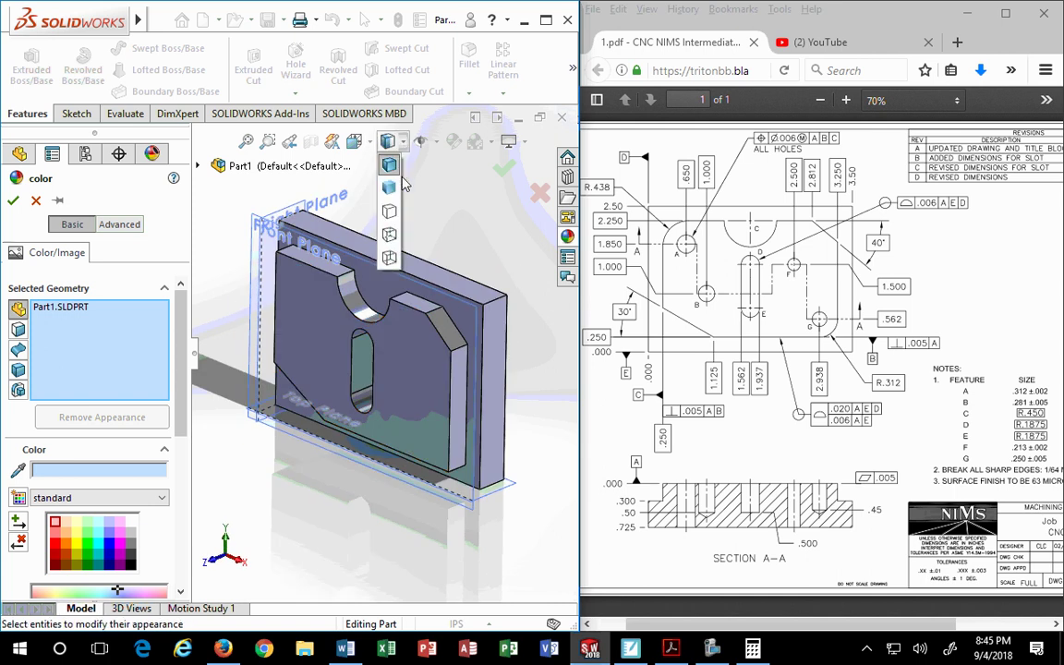
left_click(389, 220)
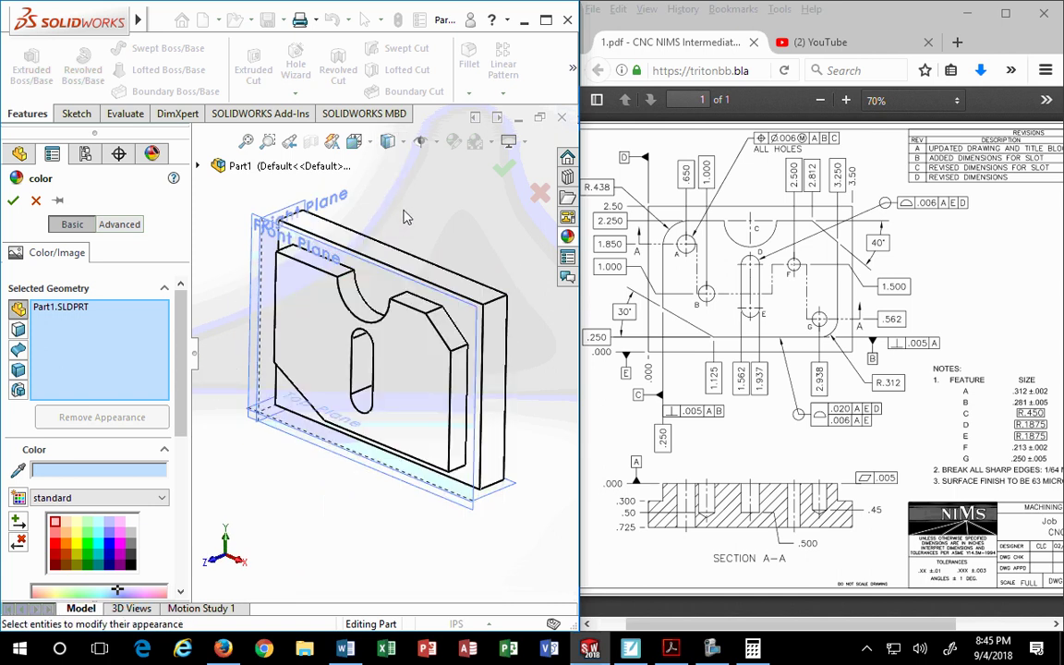
middle_click_drag(404, 216, 458, 277)
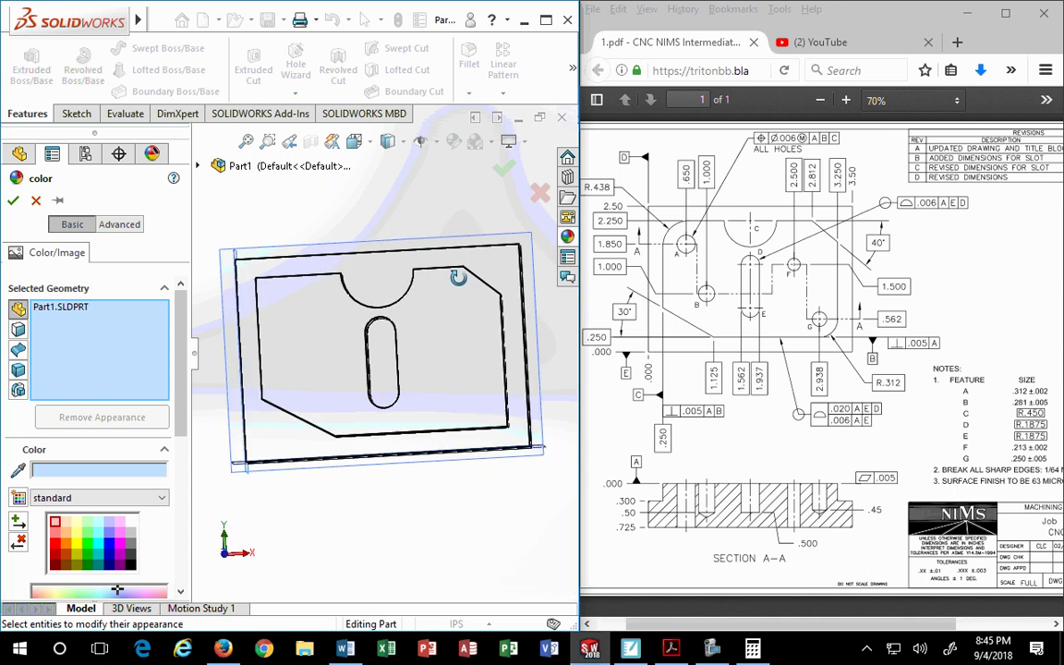
- Clear the appearance's target geometry, turn the view Normal To the front, and close the Appearance editor
left_click(371, 150)
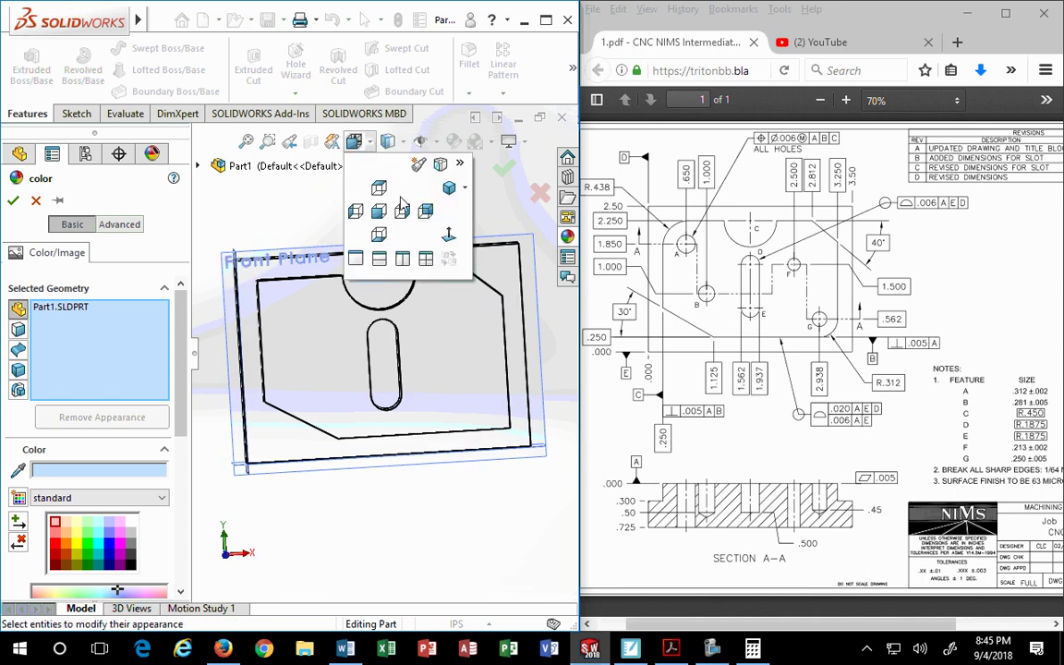
left_click(430, 343)
left_click(355, 141)
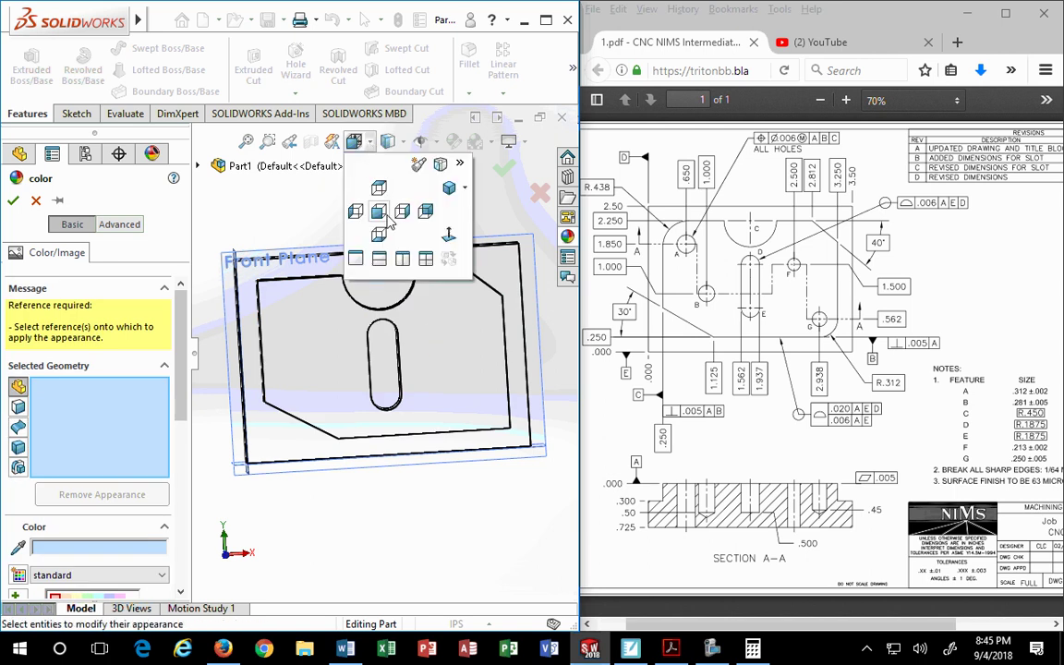
left_click(451, 236)
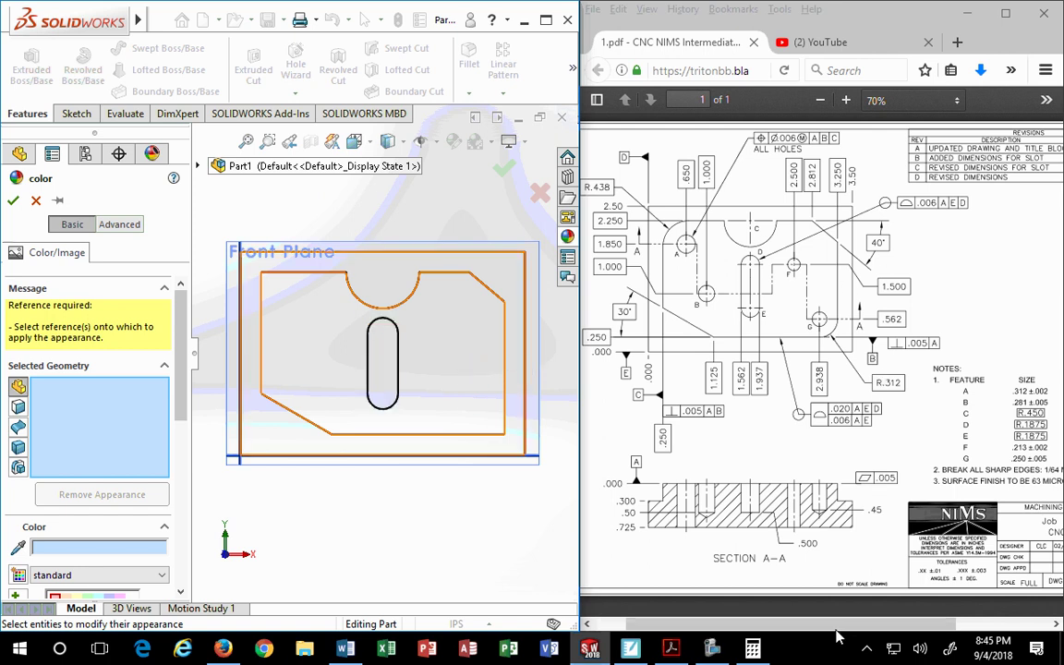
left_click_drag(851, 626, 893, 627)
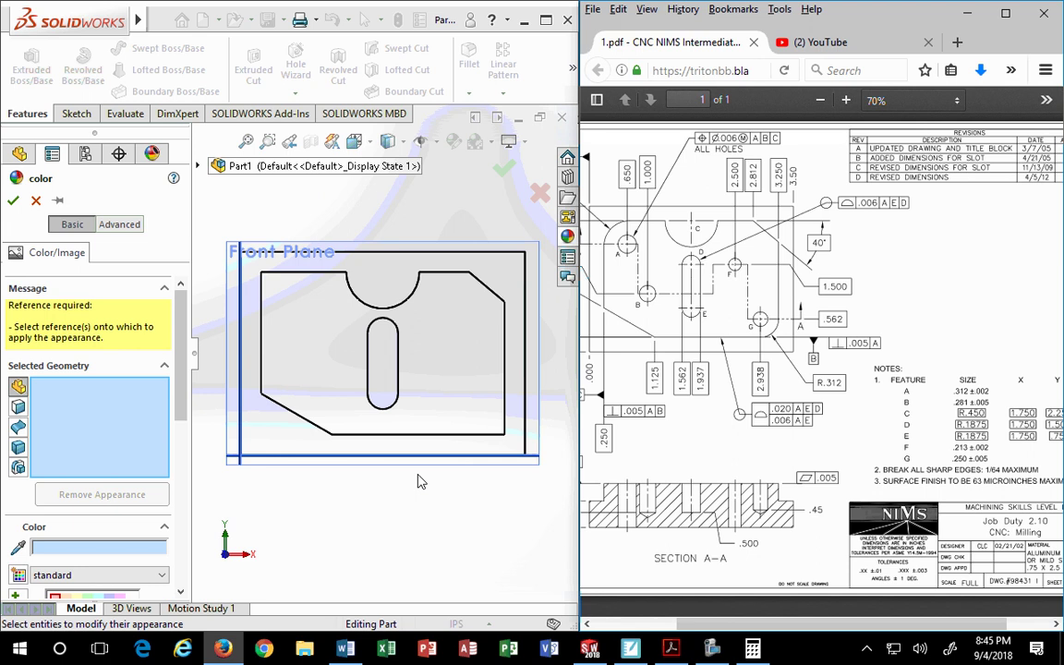
left_click(13, 199)
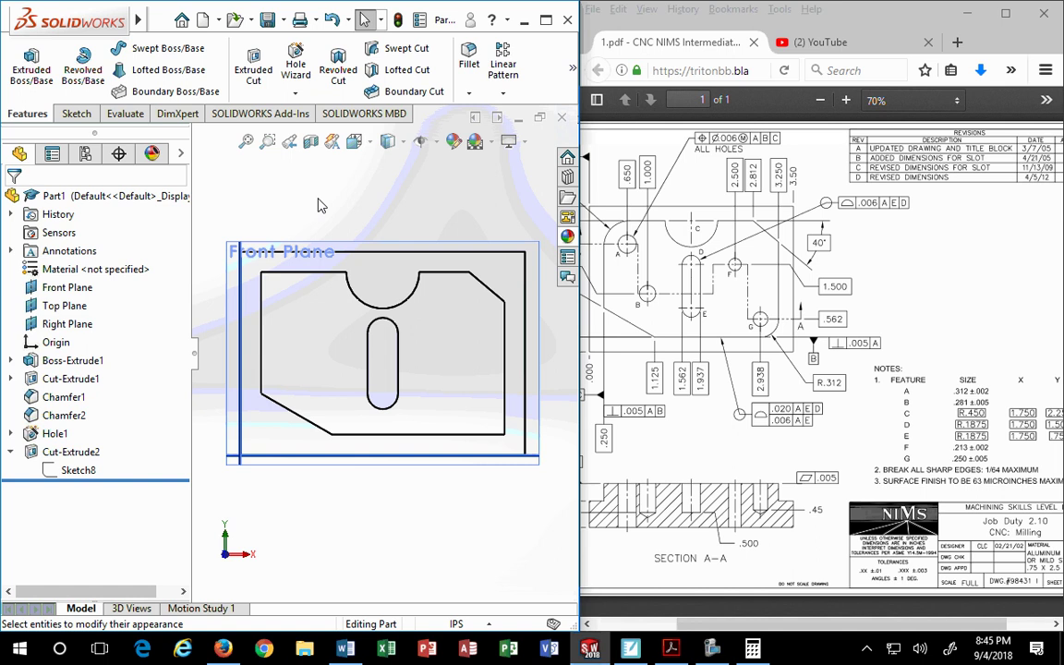
- Start a Hole Wizard hole on the plate using the O (0.316 in) drill size
left_click(291, 300)
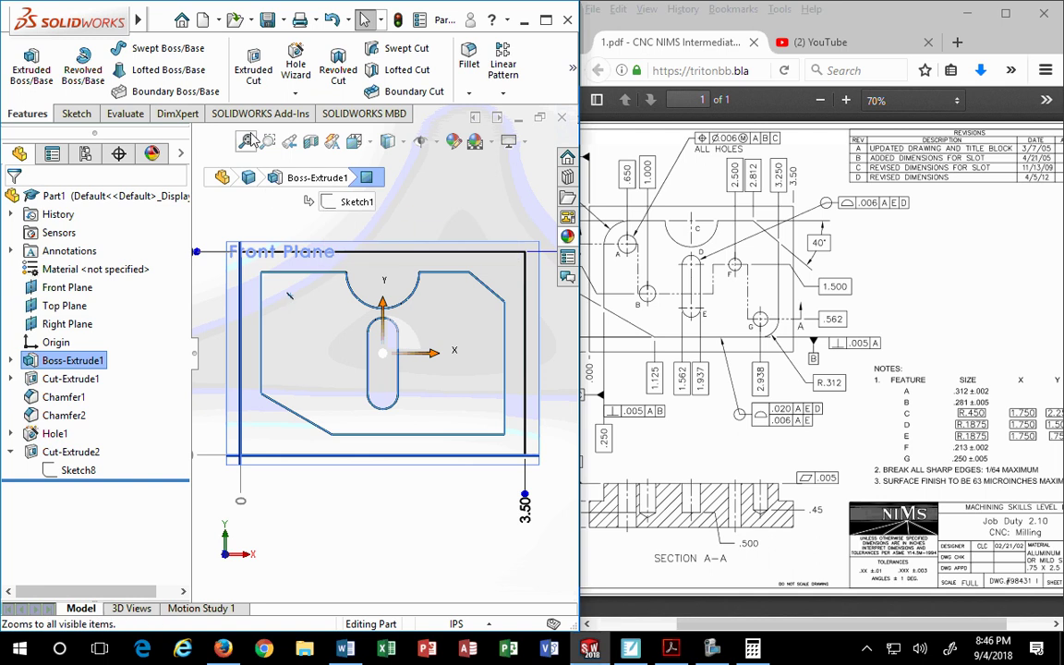
left_click(291, 67)
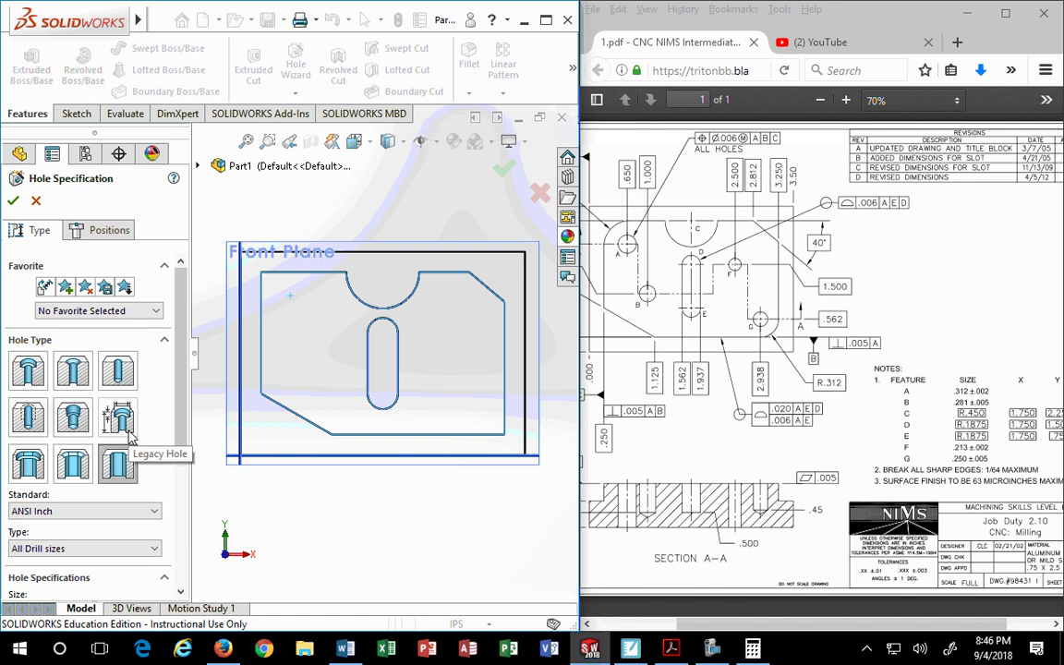
scroll(69, 448, "down", 3)
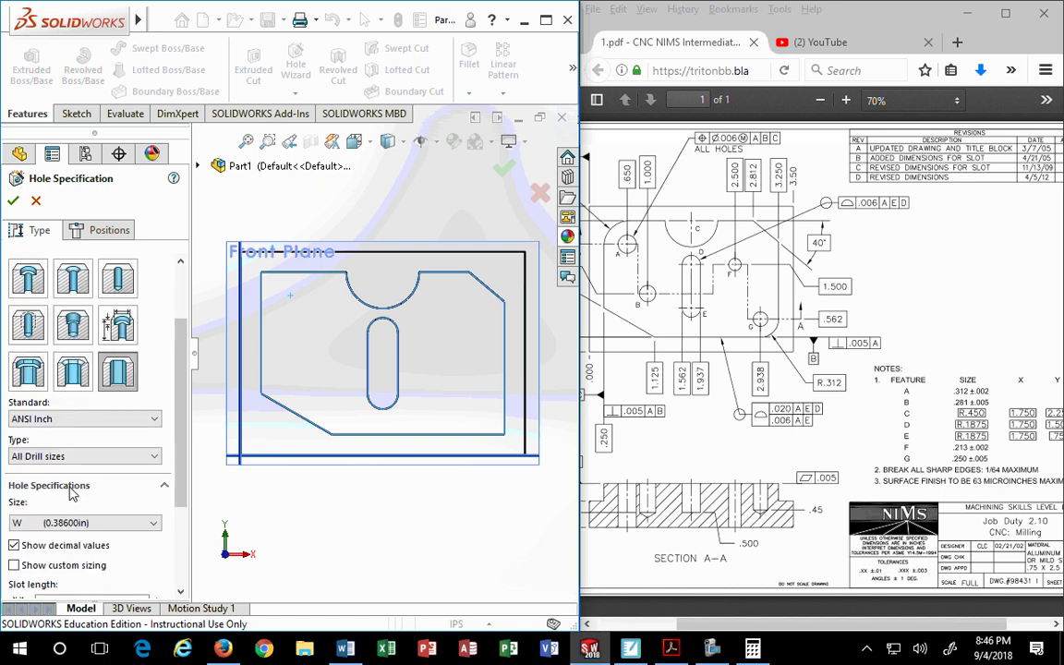
left_click(92, 522)
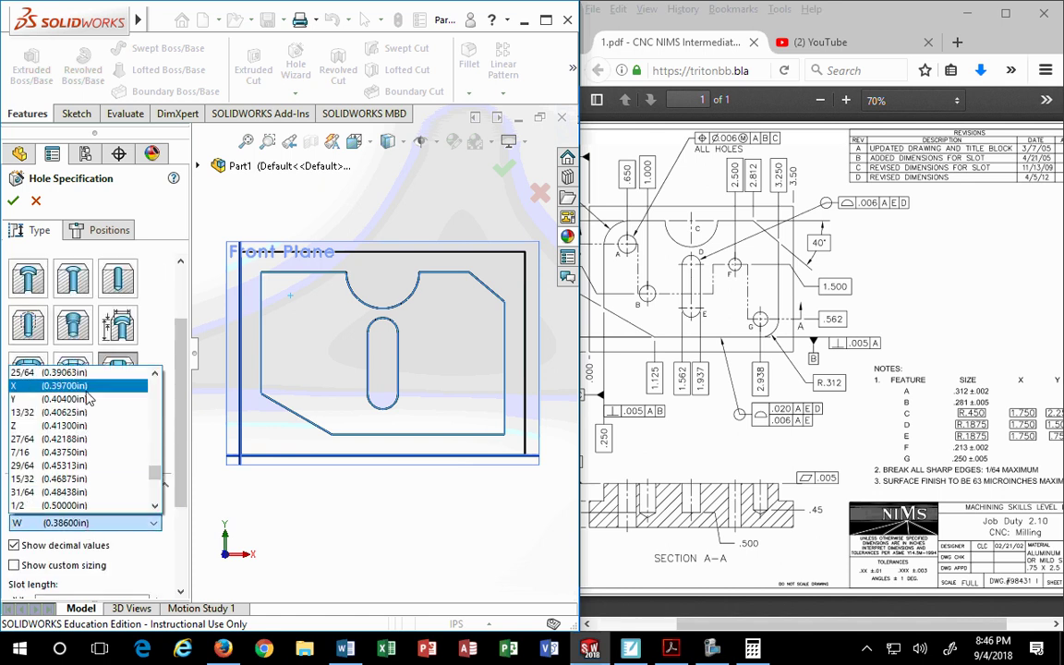
scroll(91, 397, "up", 2)
scroll(79, 424, "up", 3)
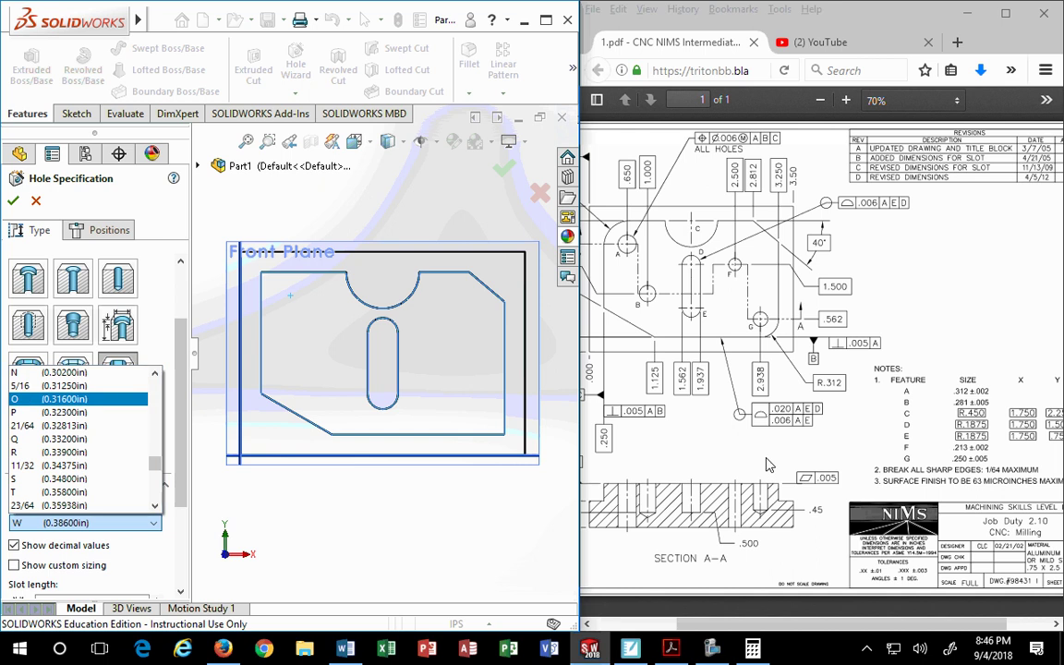
left_click(61, 398)
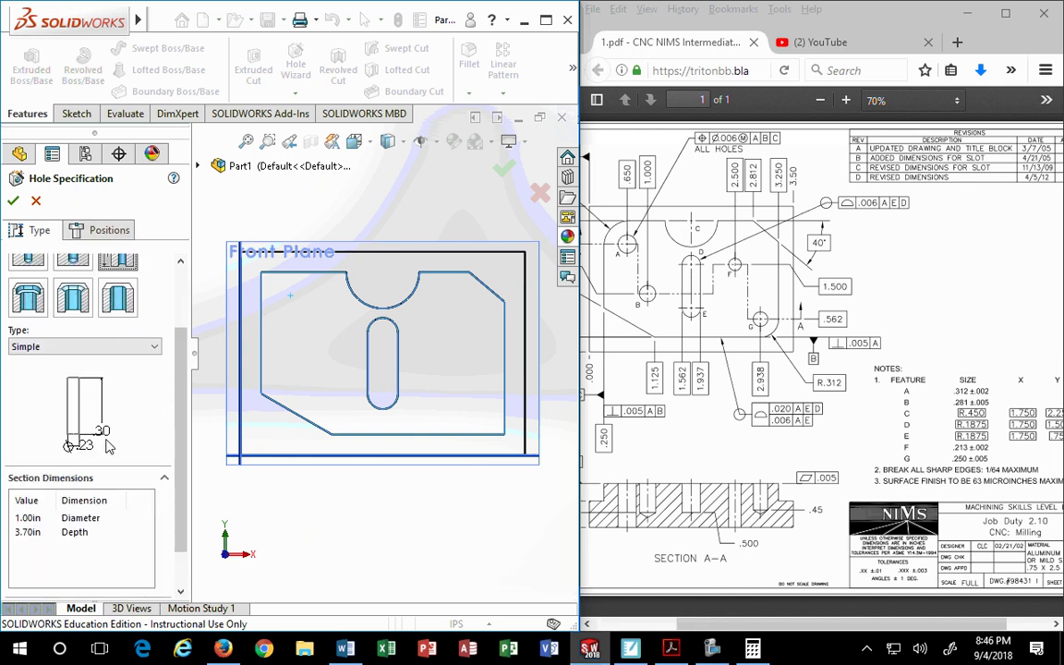
- Override the hole diameter to .312 in with a Through All end condition
scroll(108, 447, "down", 1)
left_click(26, 469)
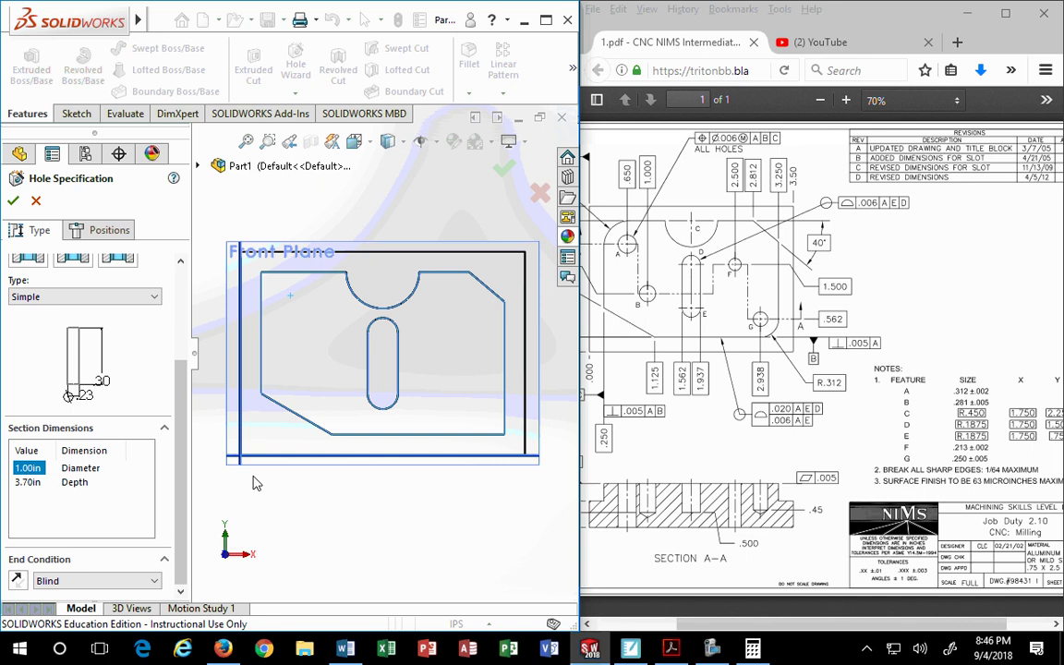
left_click(29, 470)
type(".312")
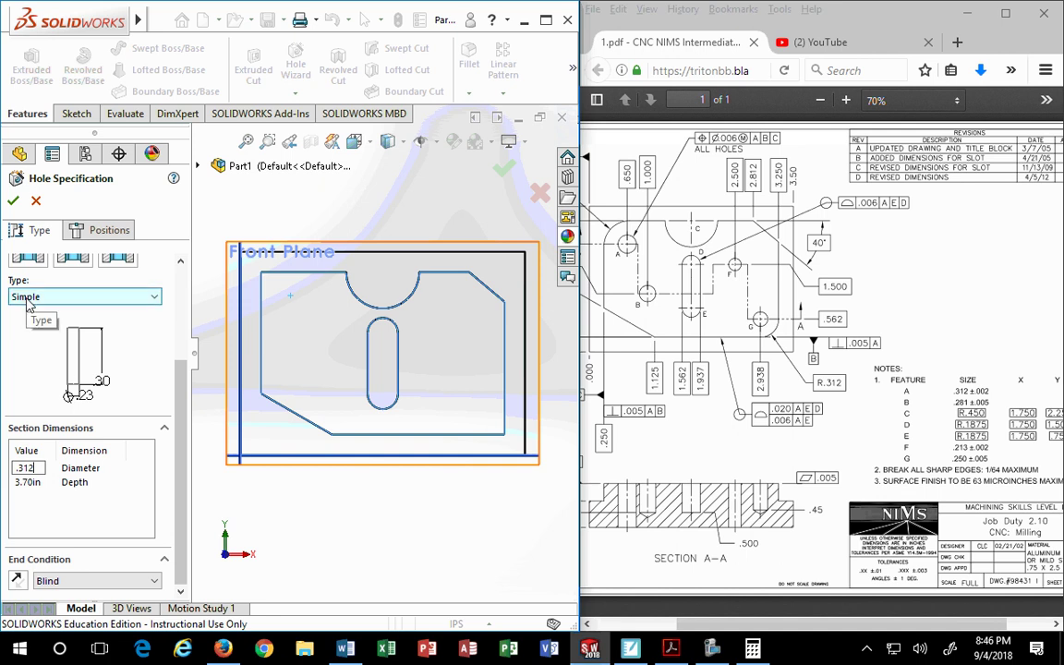
left_click(188, 559)
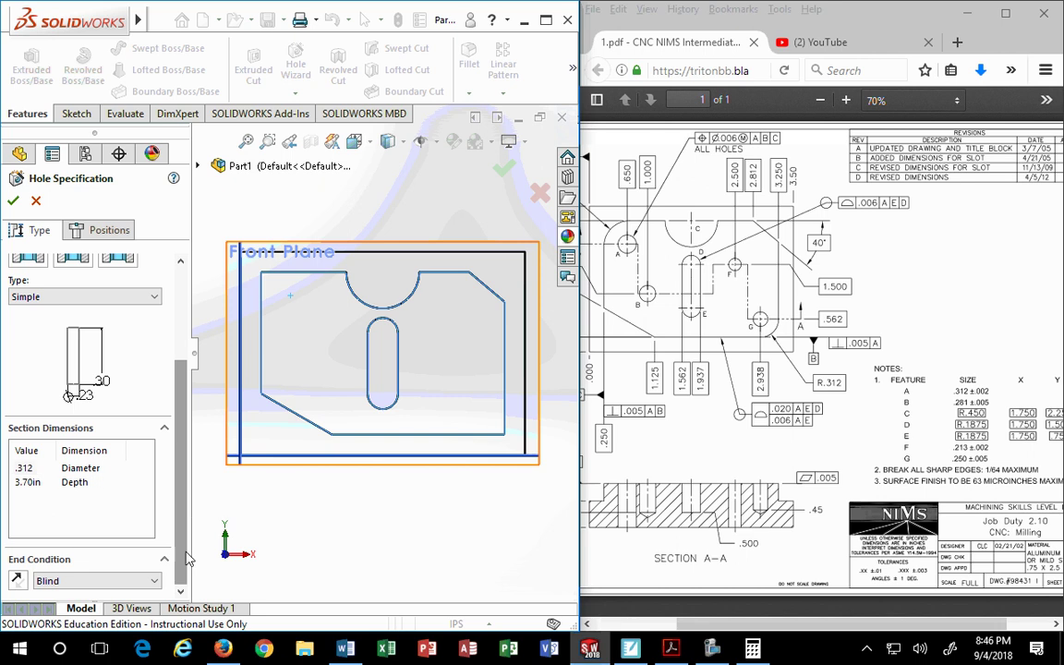
left_click(78, 581)
left_click(72, 606)
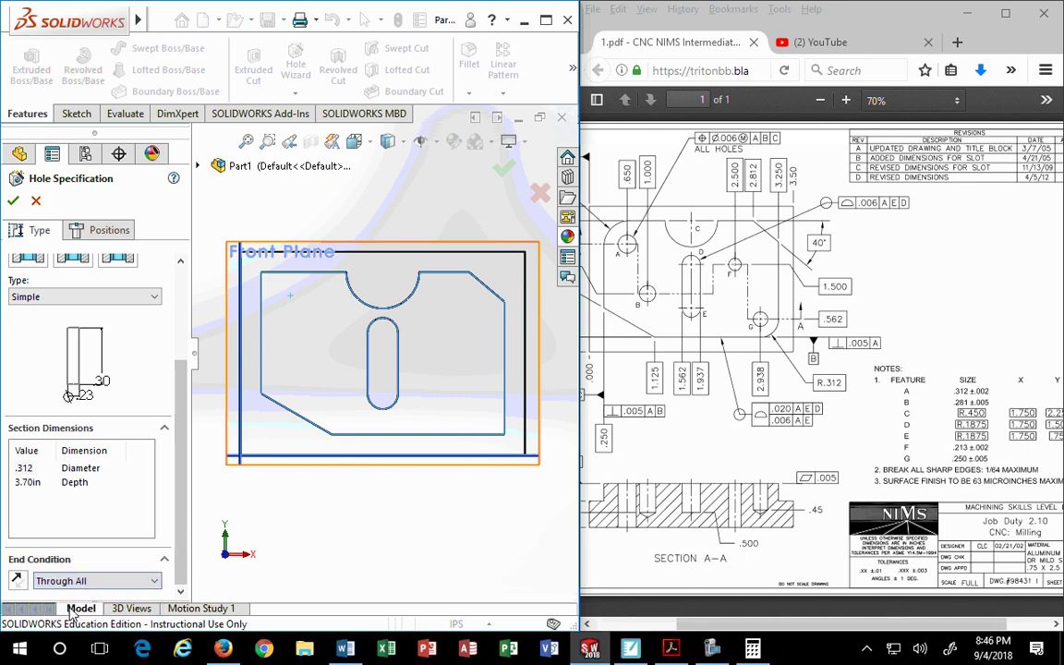
left_click(109, 229)
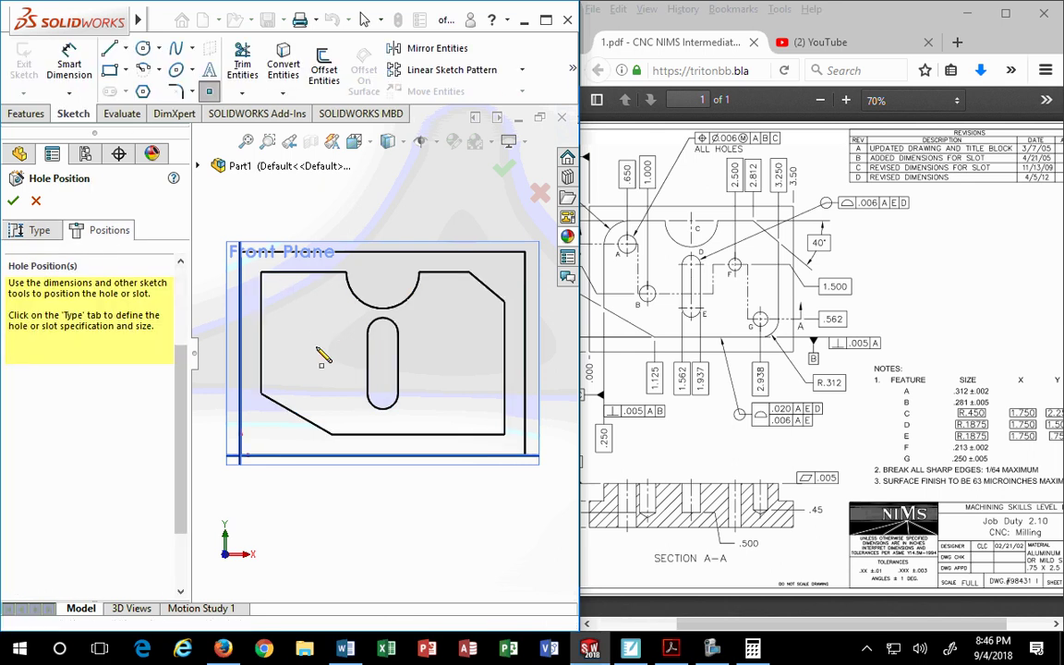
- Switch to a different hole type and set the end condition to Through All
left_click(37, 233)
left_click(121, 418)
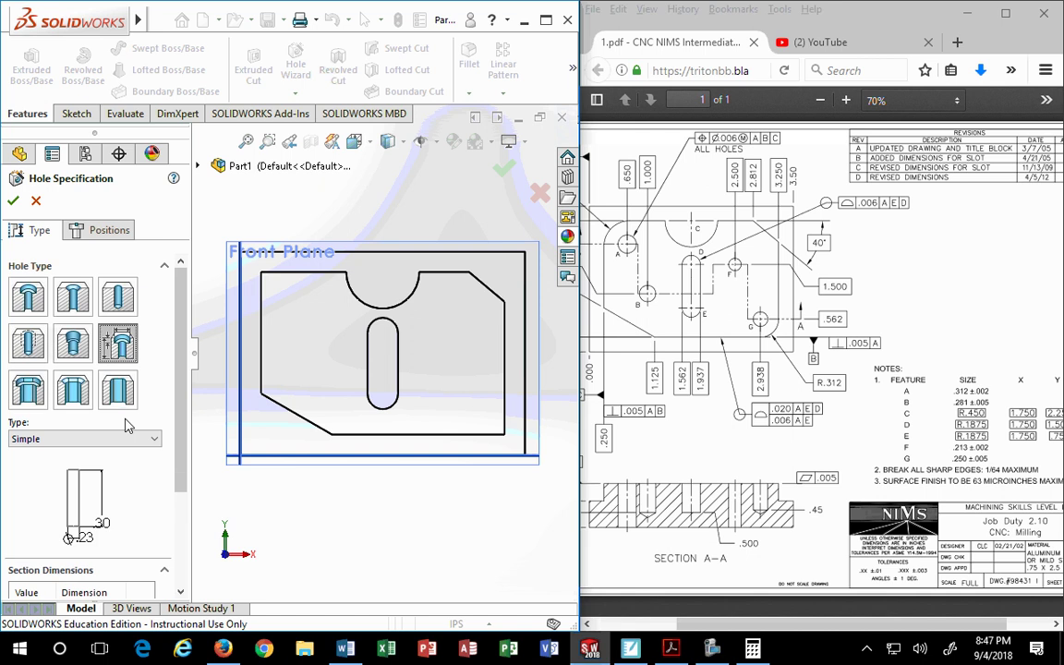
scroll(123, 433, "down", 3)
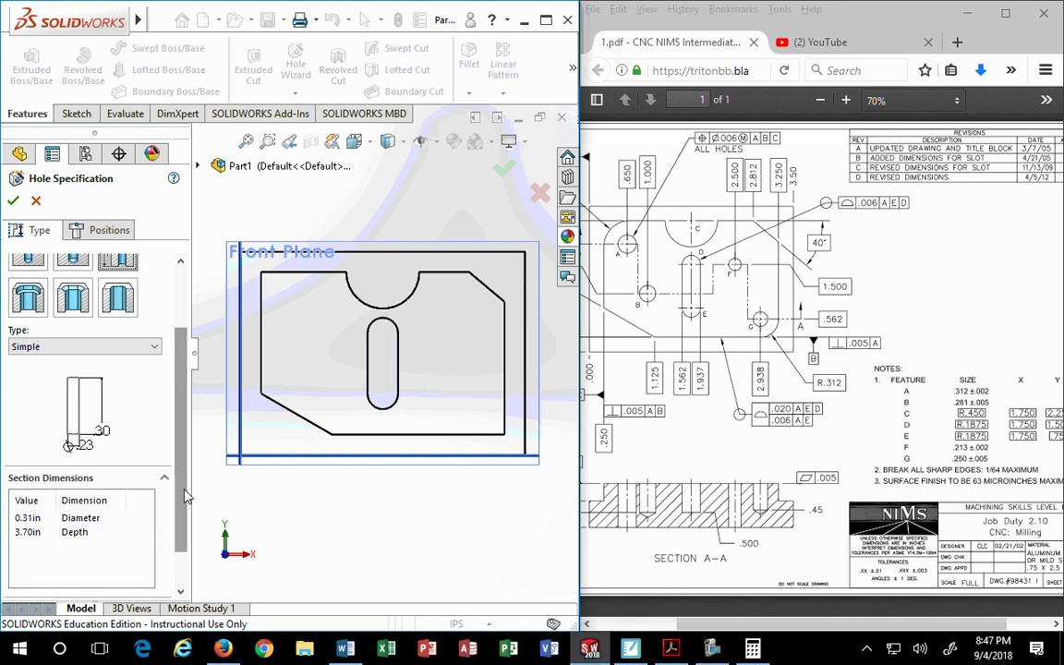
scroll(173, 508, "down", 2)
left_click(69, 582)
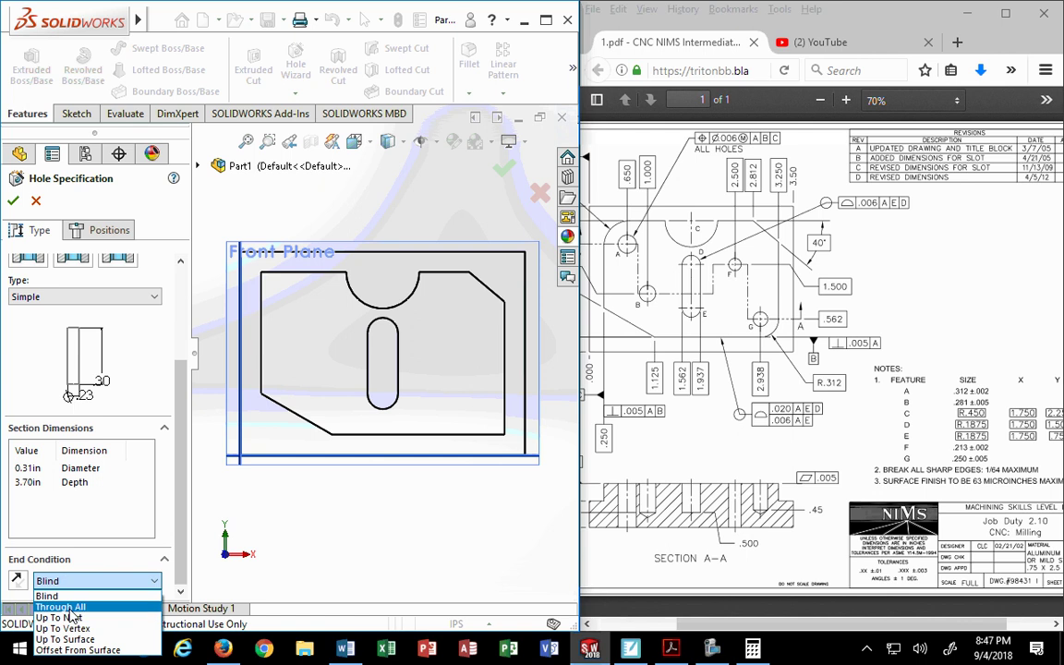
left_click(72, 609)
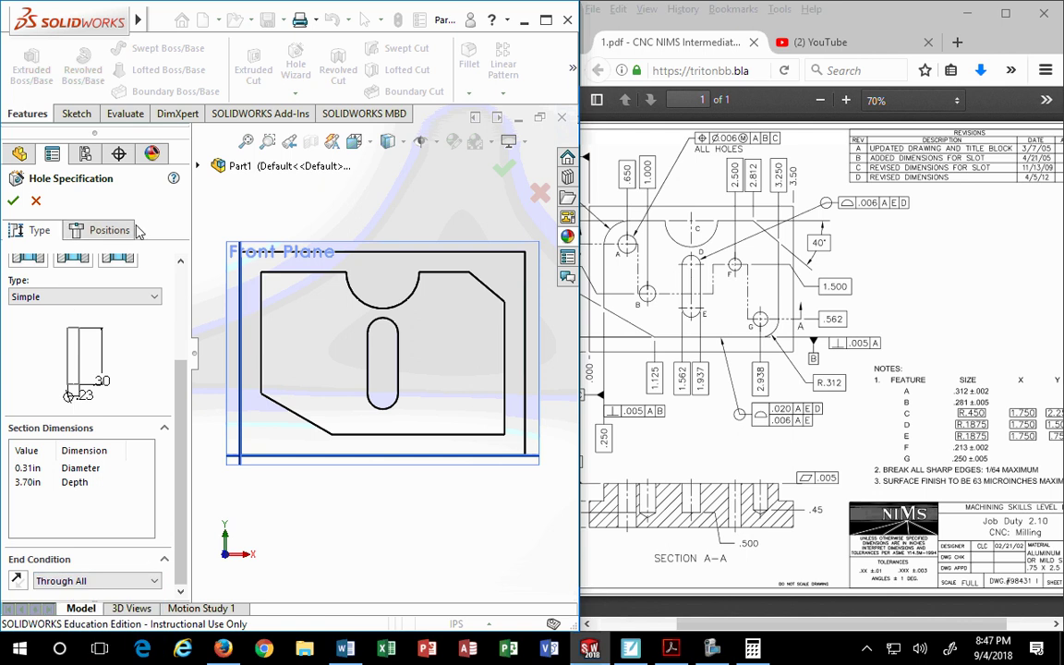
- Pick the plate face for the hole, then close the Hole Wizard without creating a hole
left_click(102, 232)
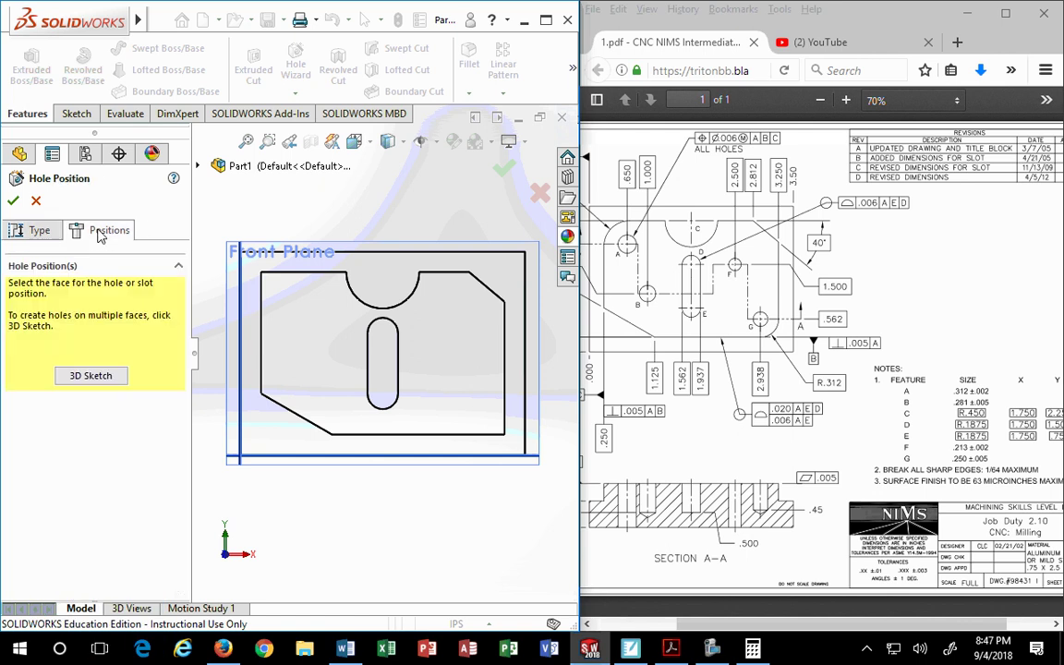
left_click(312, 325)
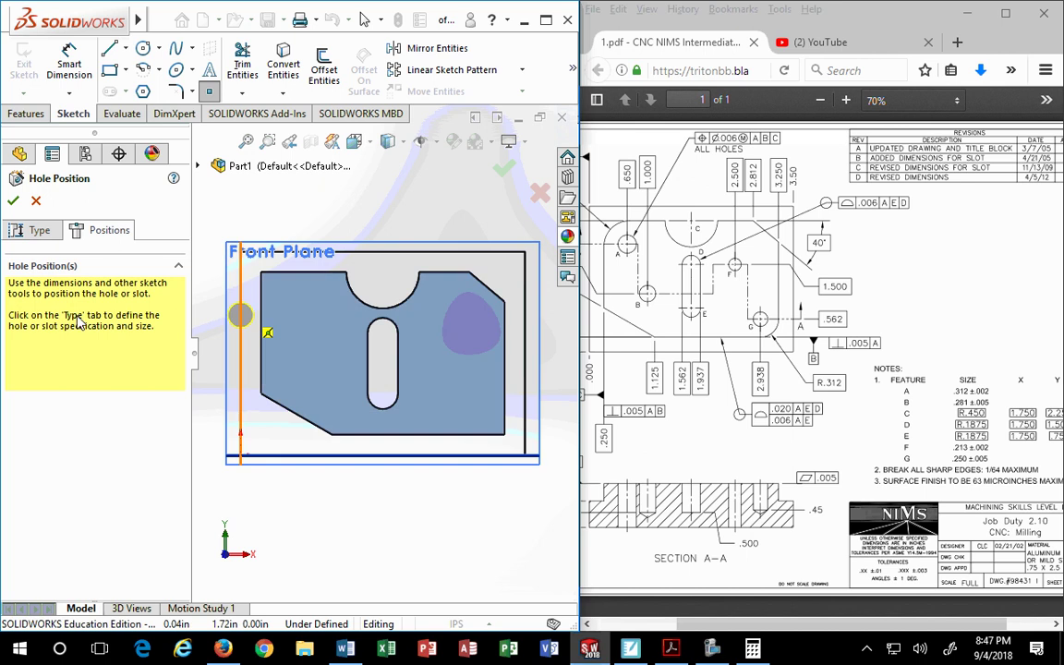
left_click(13, 201)
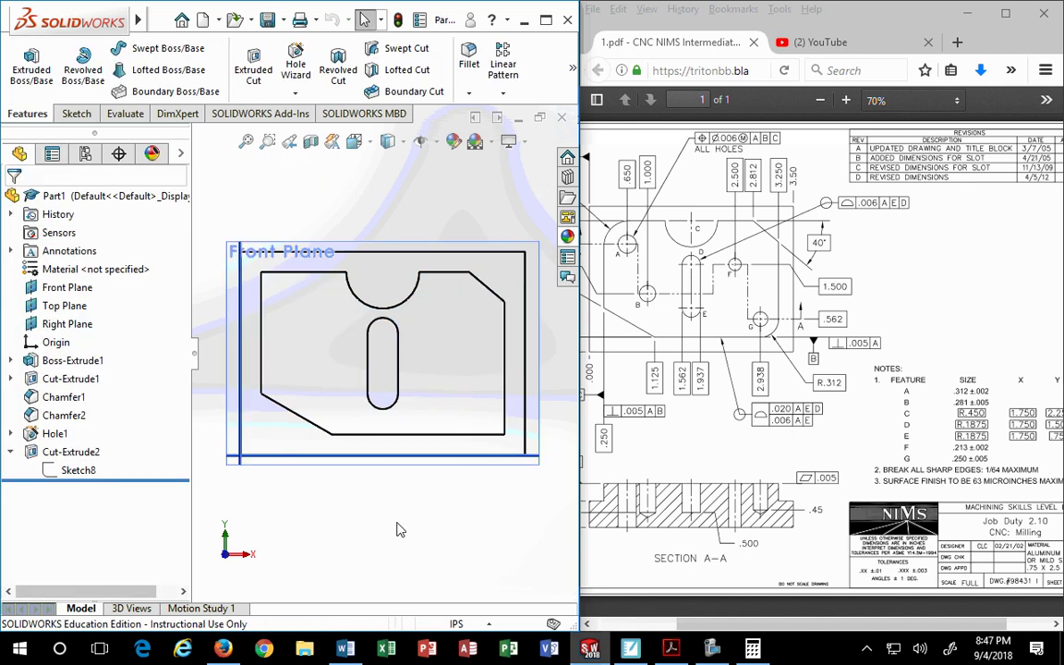
- Start a Hole Wizard hole on the plate's front face with .312 diameter, Through All
left_click(293, 314)
left_click(295, 60)
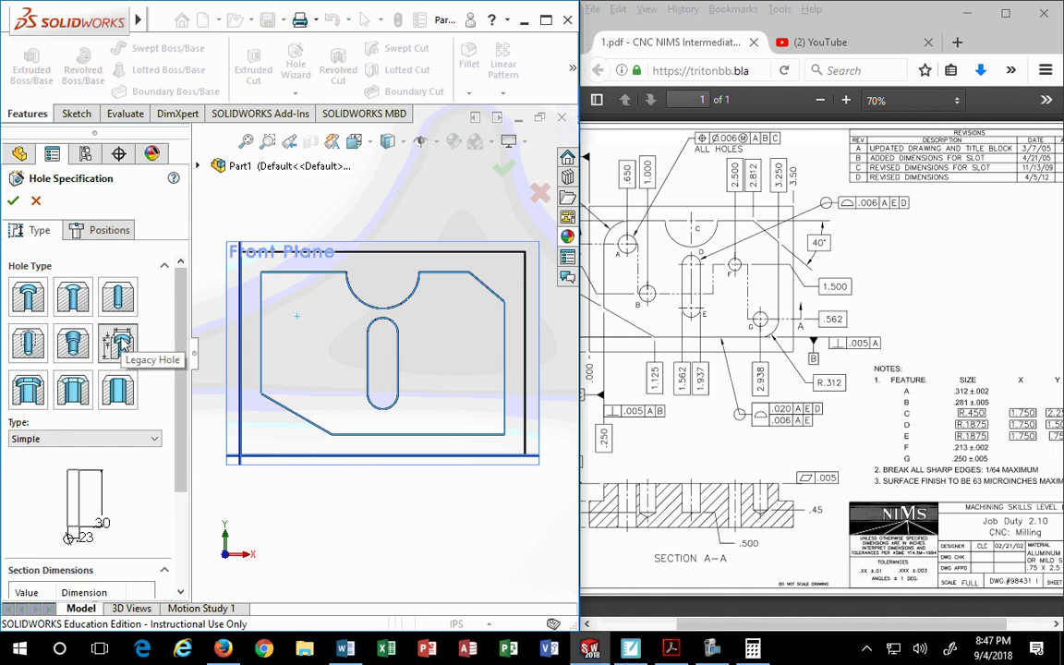
scroll(180, 423, "down", 3)
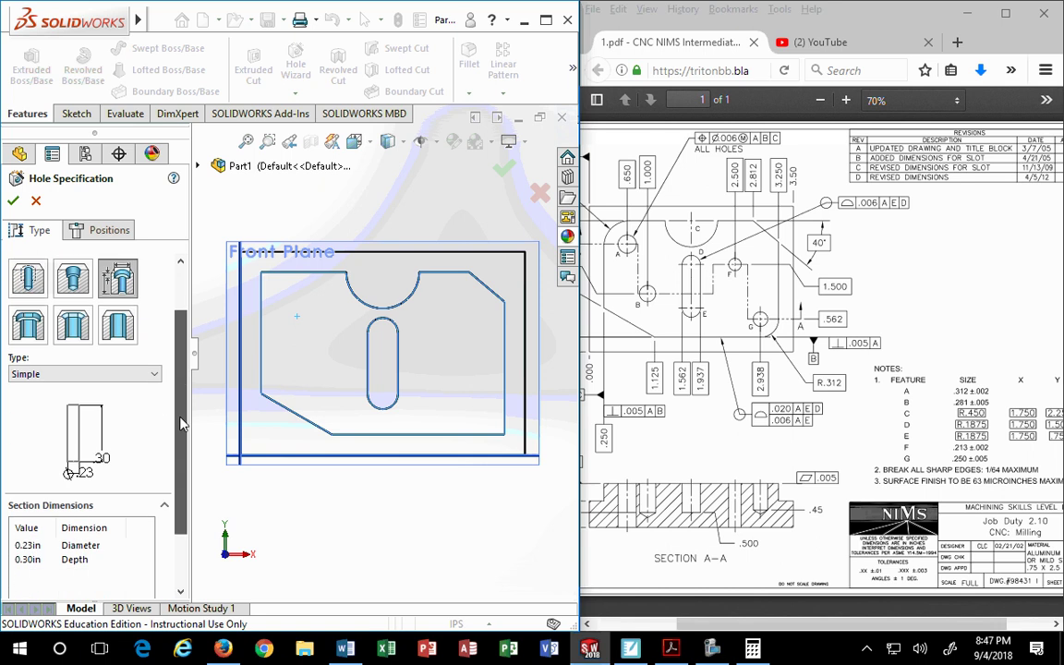
double_click(28, 469)
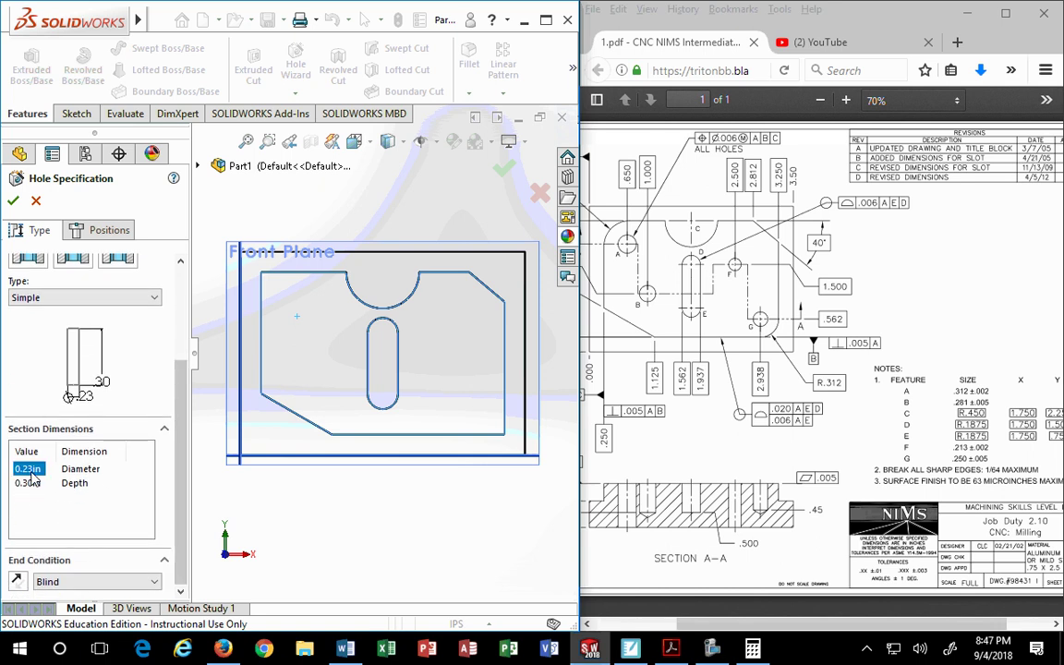
type(".1")
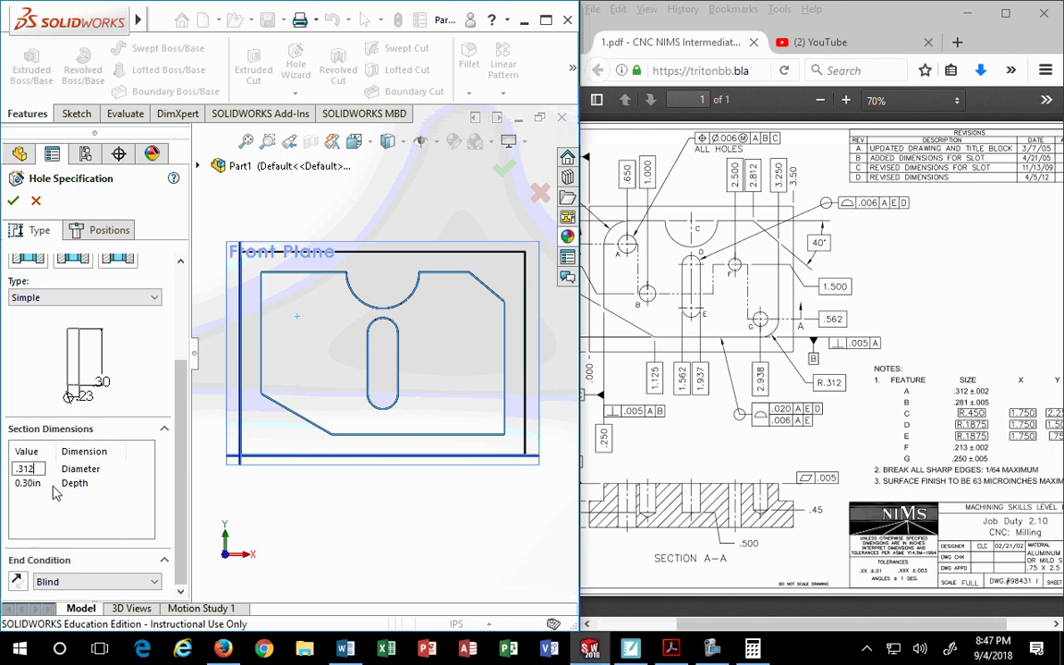
left_click(154, 582)
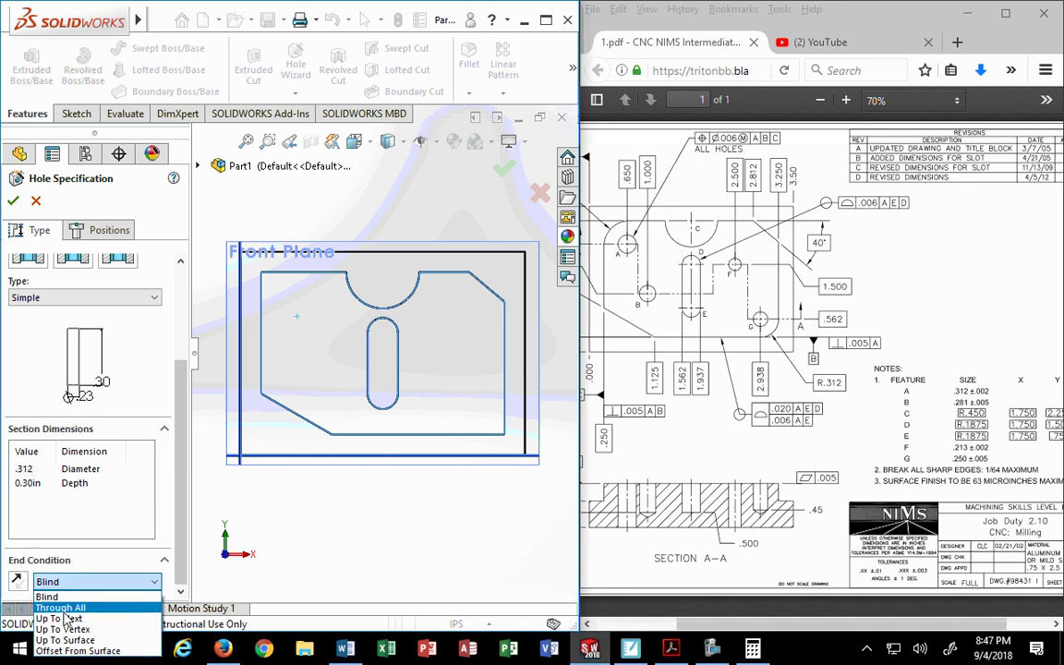
left_click(67, 609)
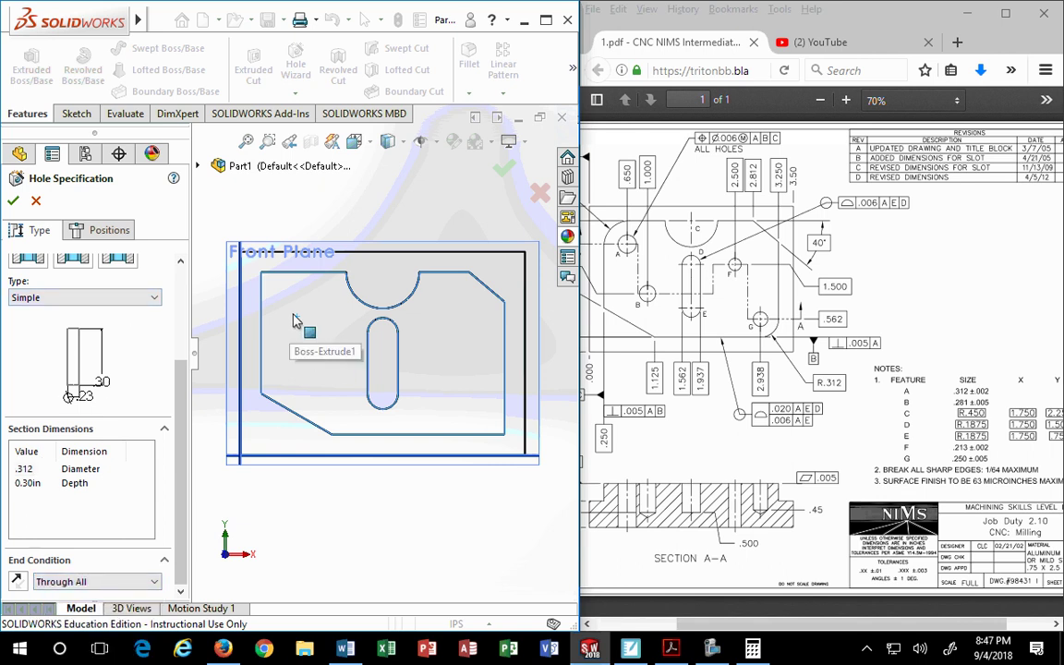
- Place the hole centre on the plate face and begin a horizontal ordinate dimension from the bottom and left edges
left_click(99, 228)
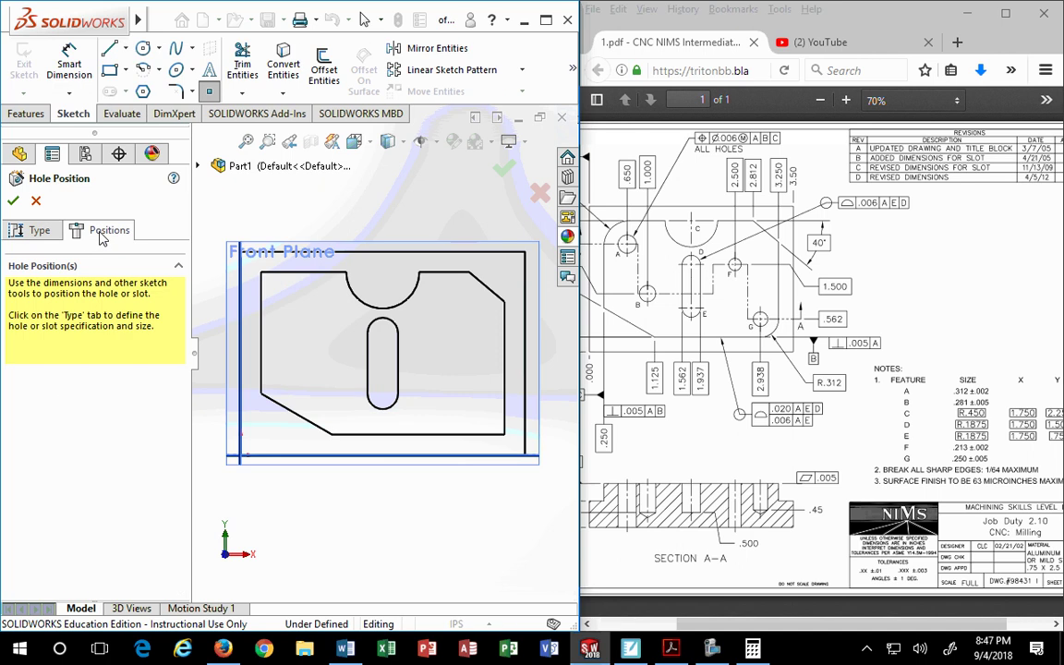
left_click(301, 310)
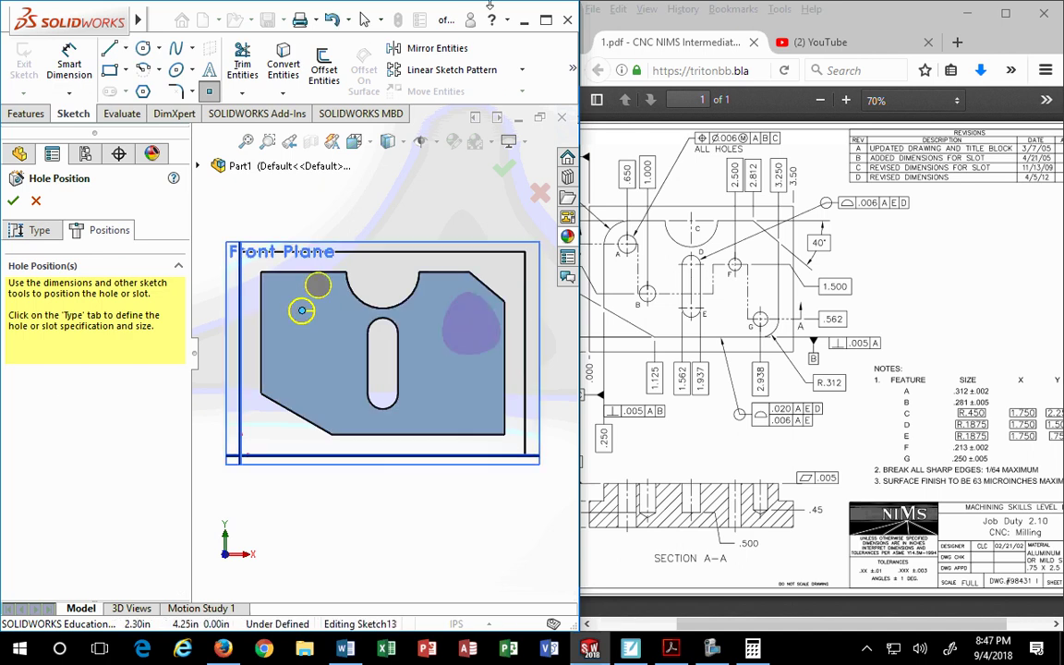
left_click(68, 93)
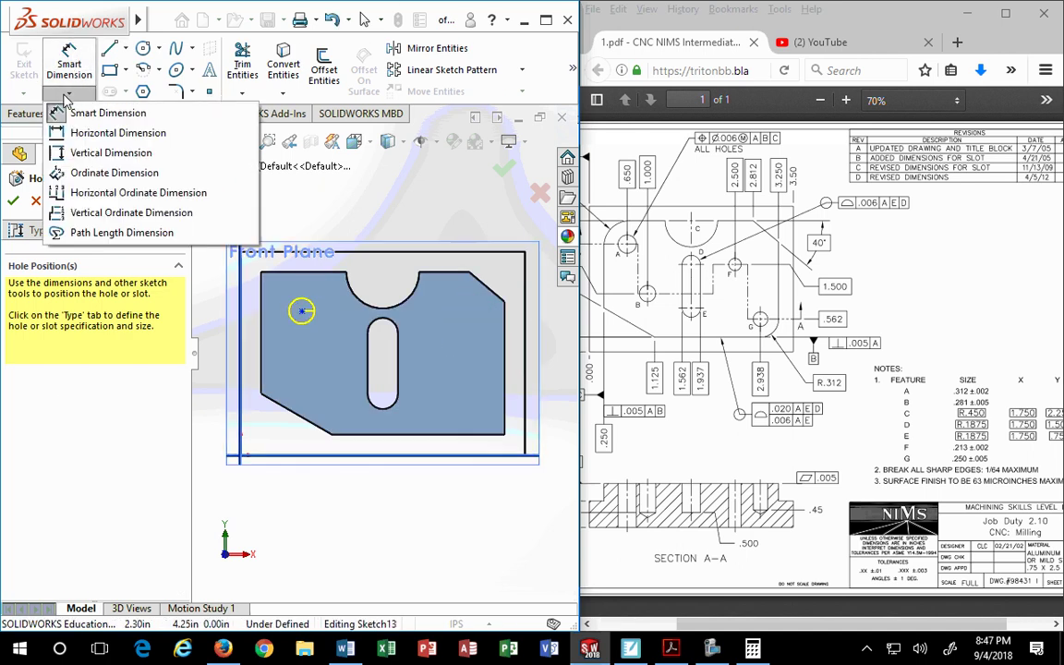
left_click(57, 194)
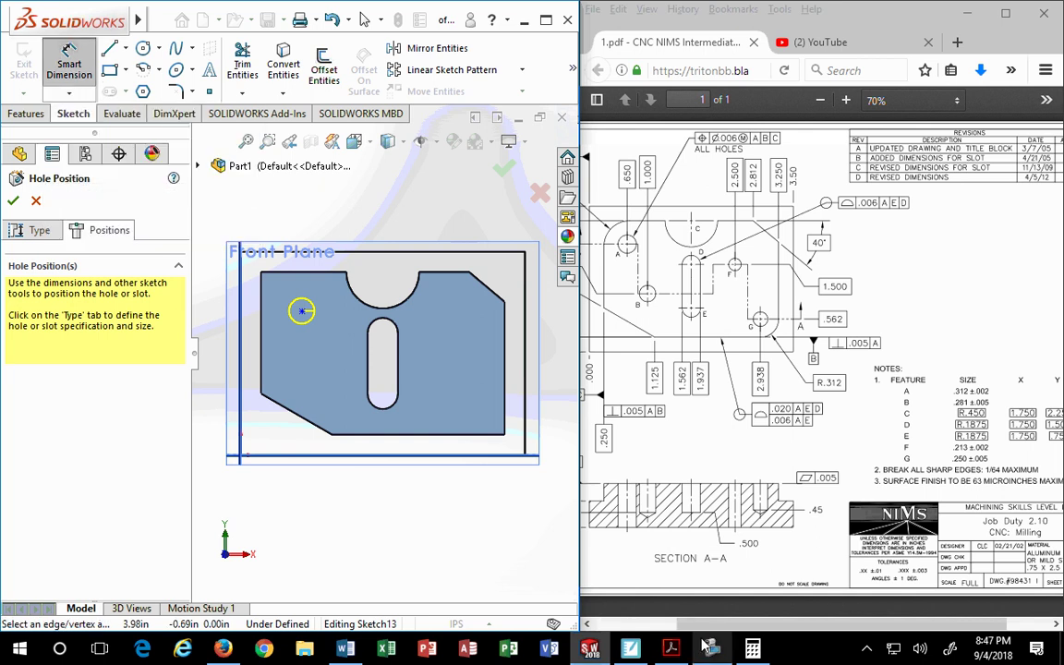
left_click_drag(694, 627, 655, 628)
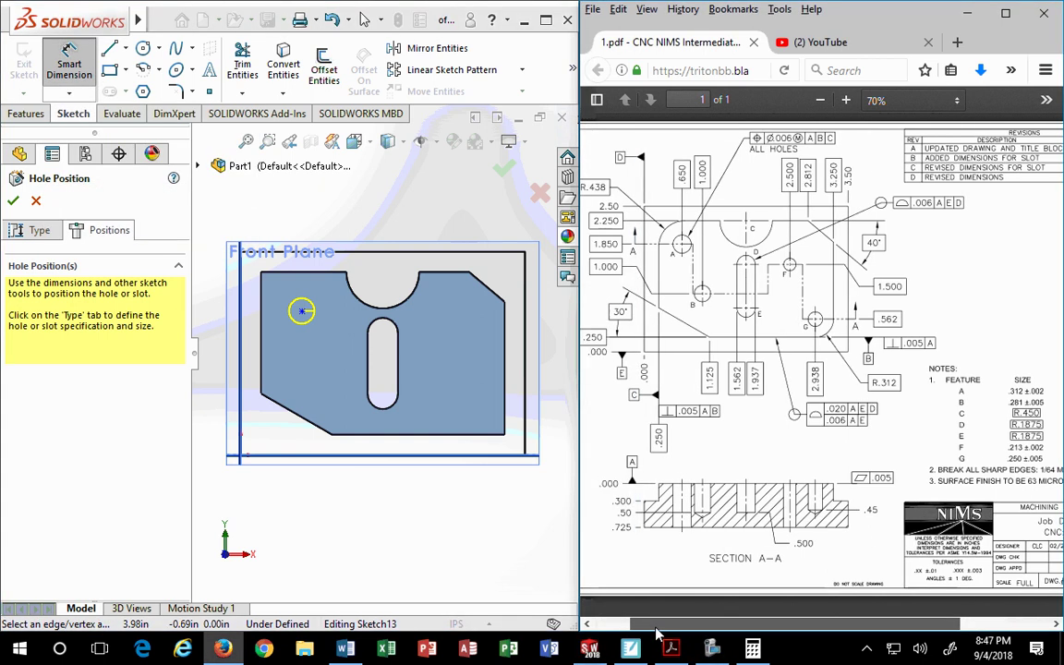
left_click(273, 455)
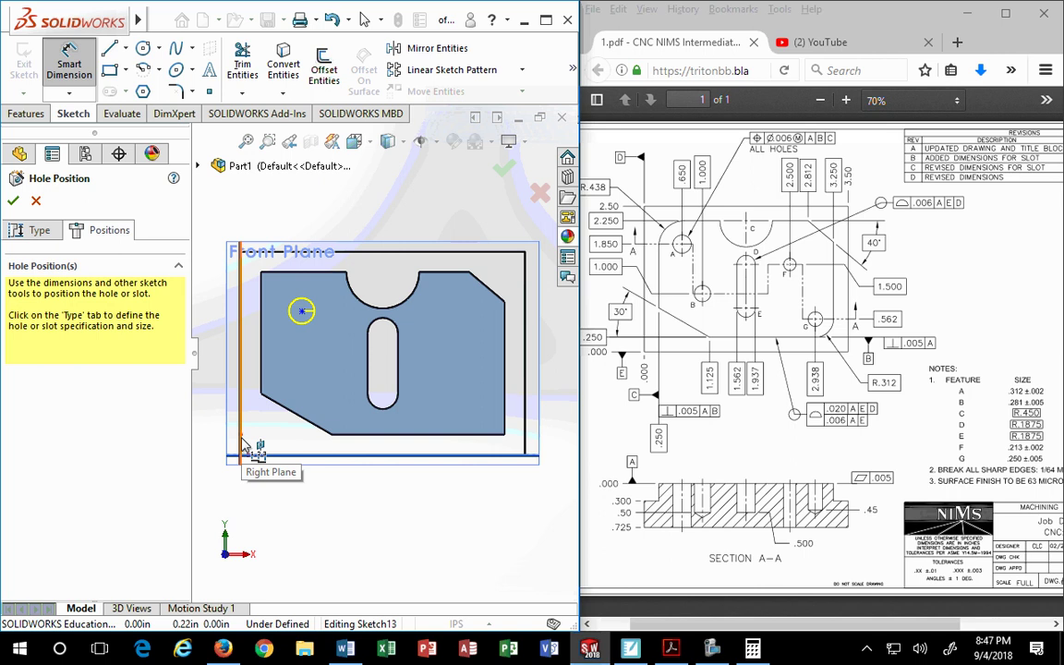
middle_click_drag(342, 499, 233, 406)
left_click(231, 403)
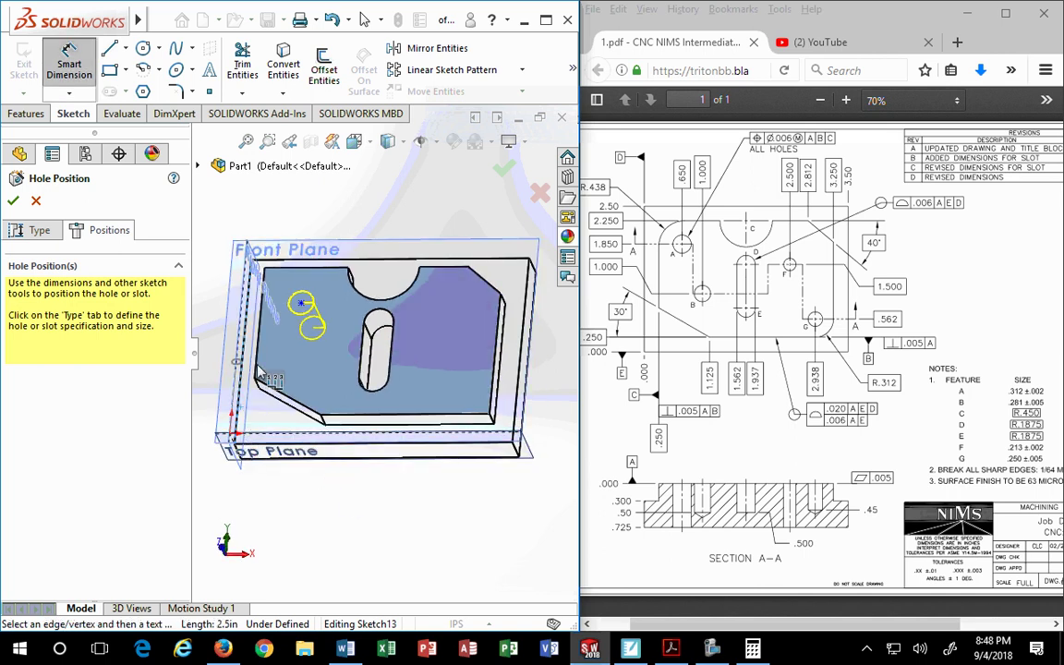
- Attach the horizontal ordinate dimension to the hole centre and change its value to .65
left_click(301, 304)
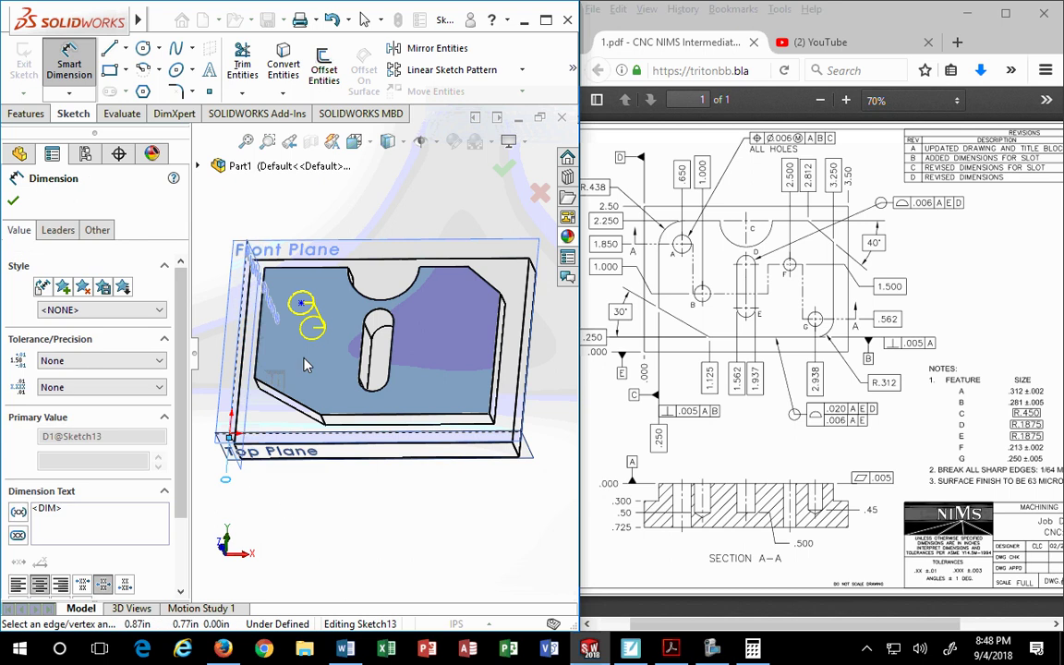
double_click(286, 482)
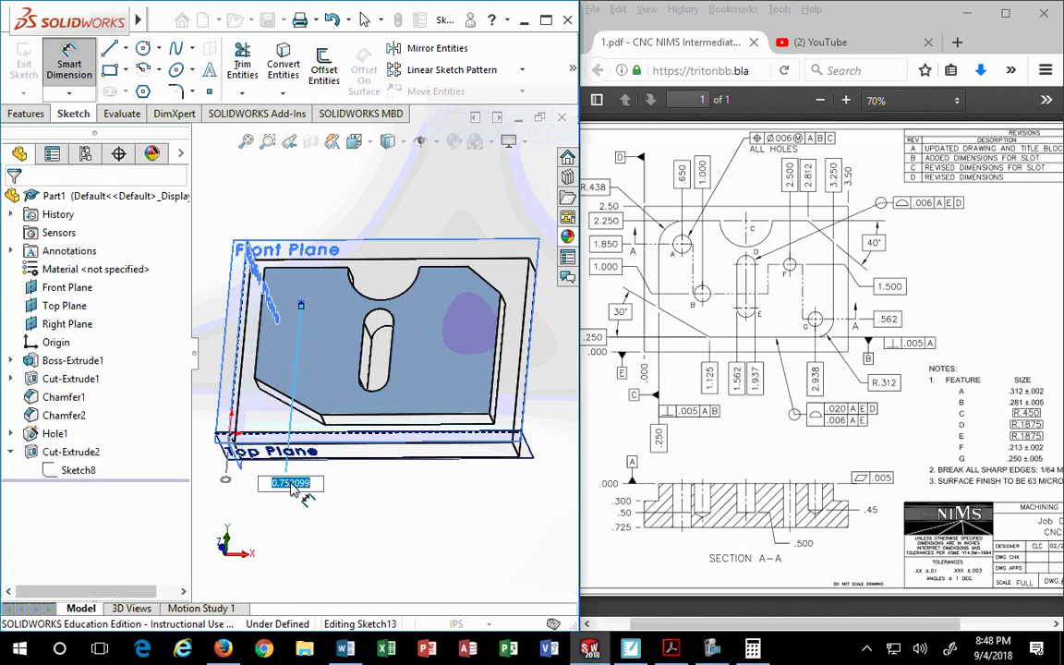
key("BackSpace")
type(".65")
key("Return")
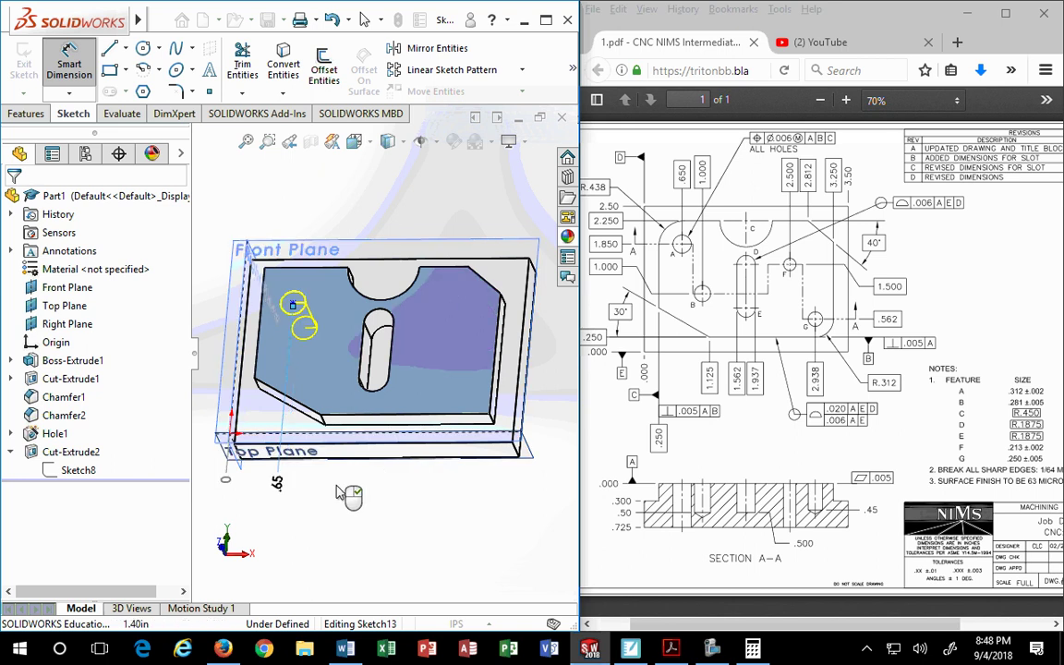
- Add a vertical ordinate dimension placing the hole centre 1.85 in from the bottom edge
left_click(69, 93)
left_click(74, 219)
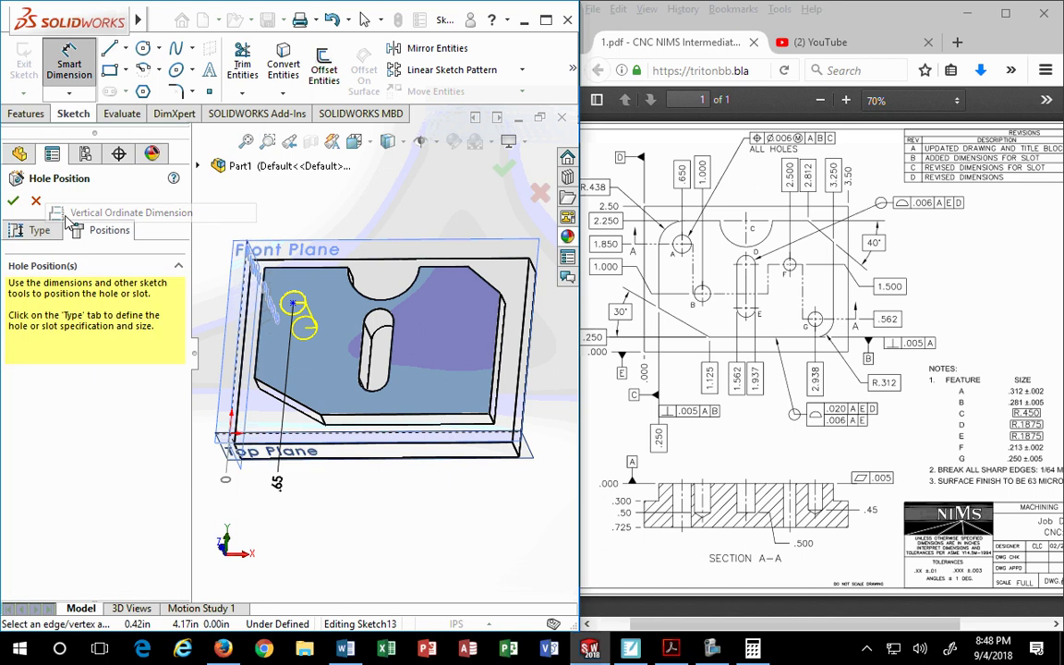
scroll(265, 451, "down", 6)
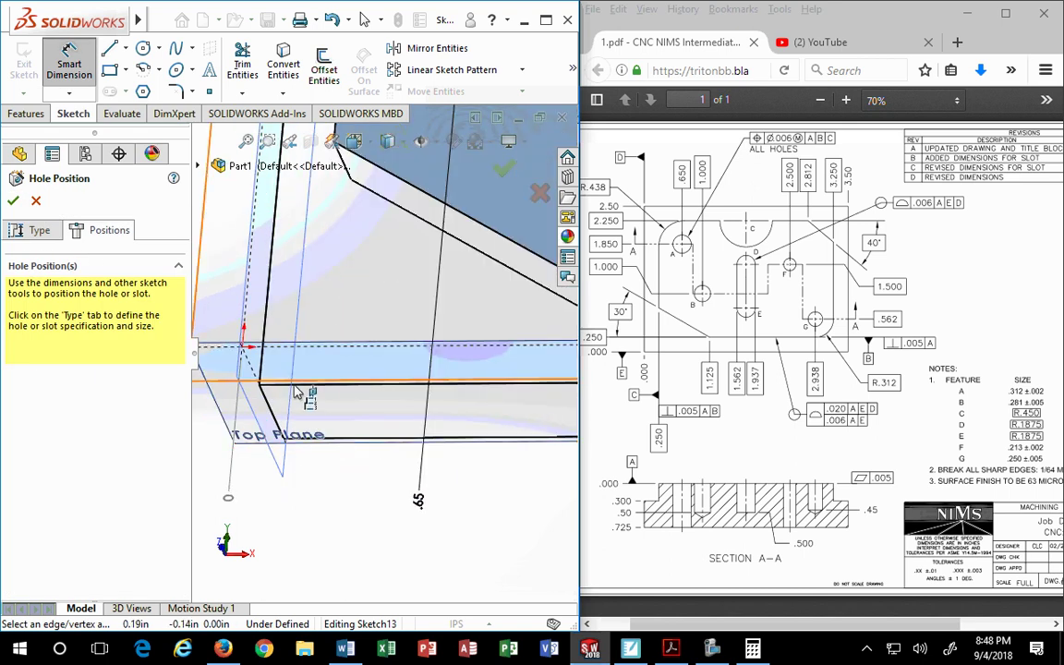
left_click(310, 395)
scroll(312, 388, "up", 5)
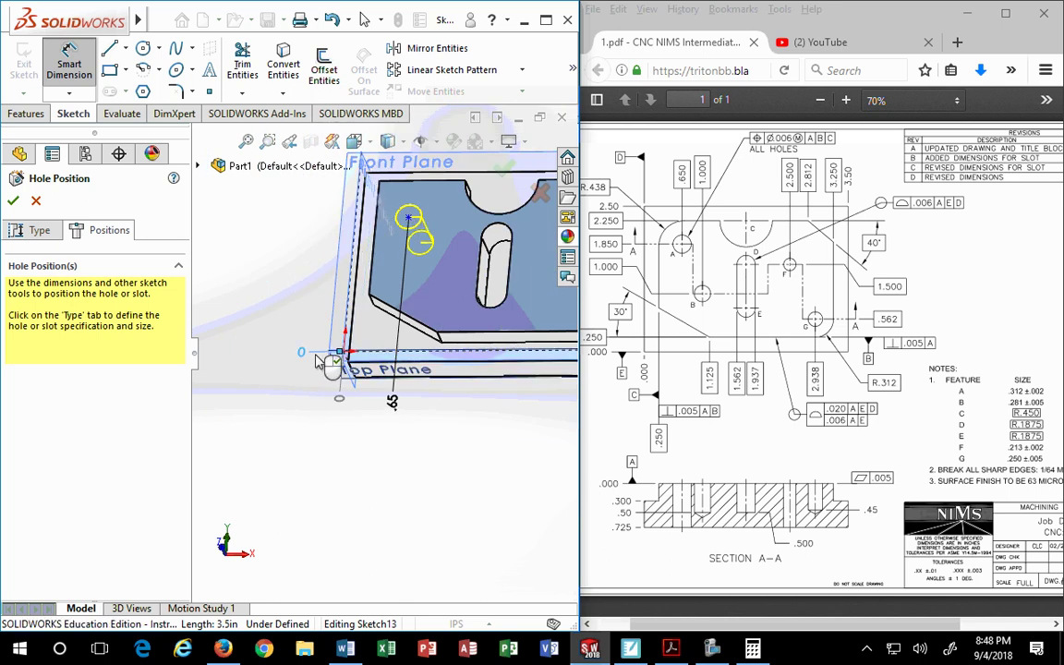
left_click(407, 219)
left_click(327, 231)
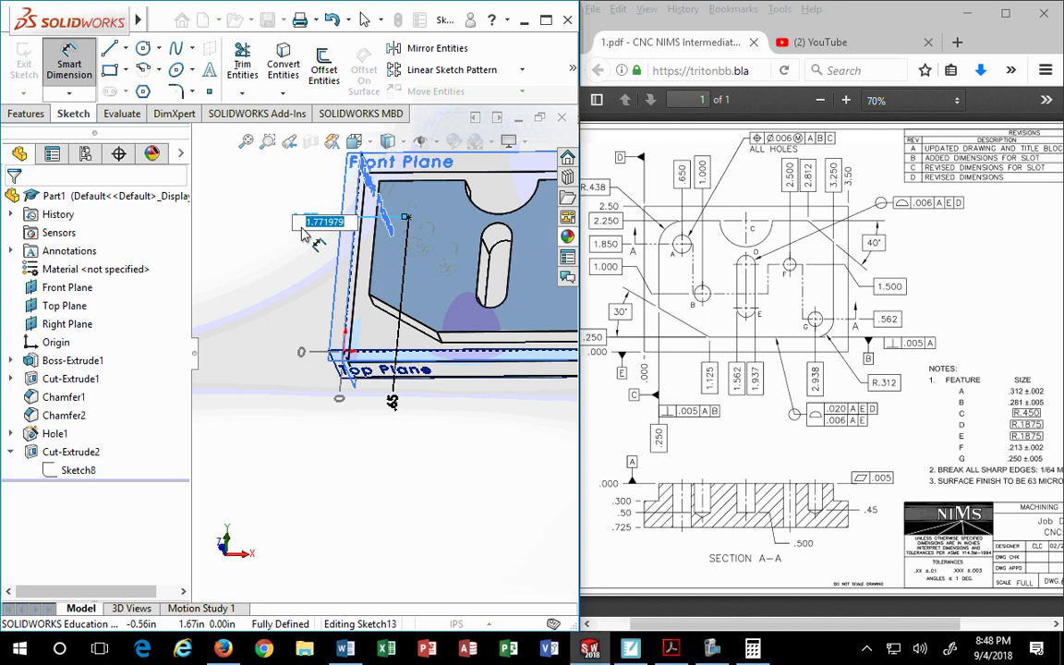
type("1.85")
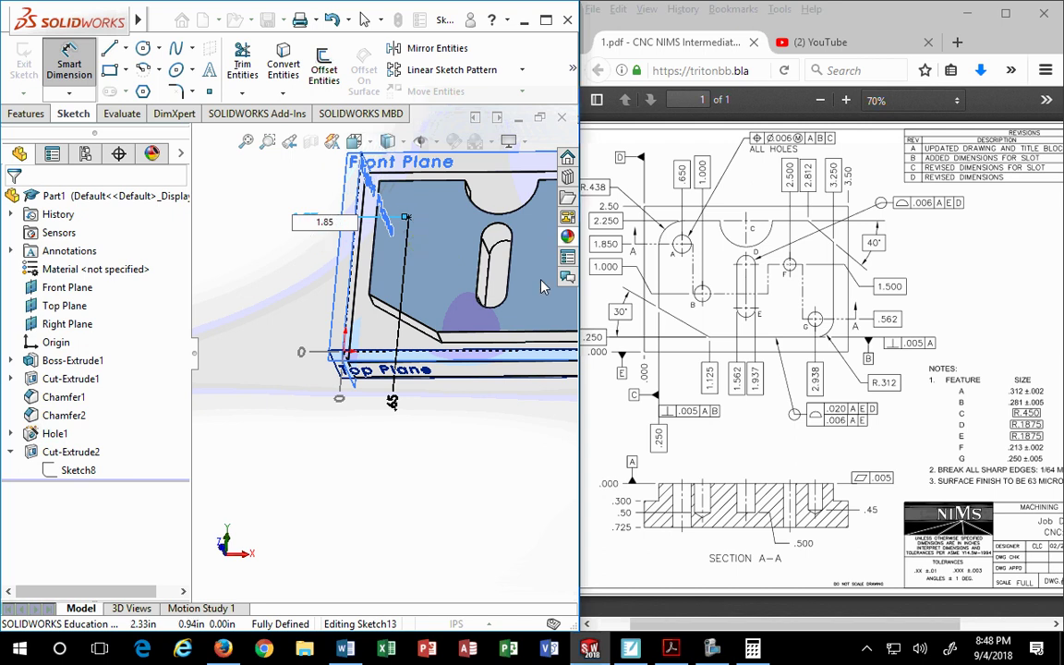
key("Return")
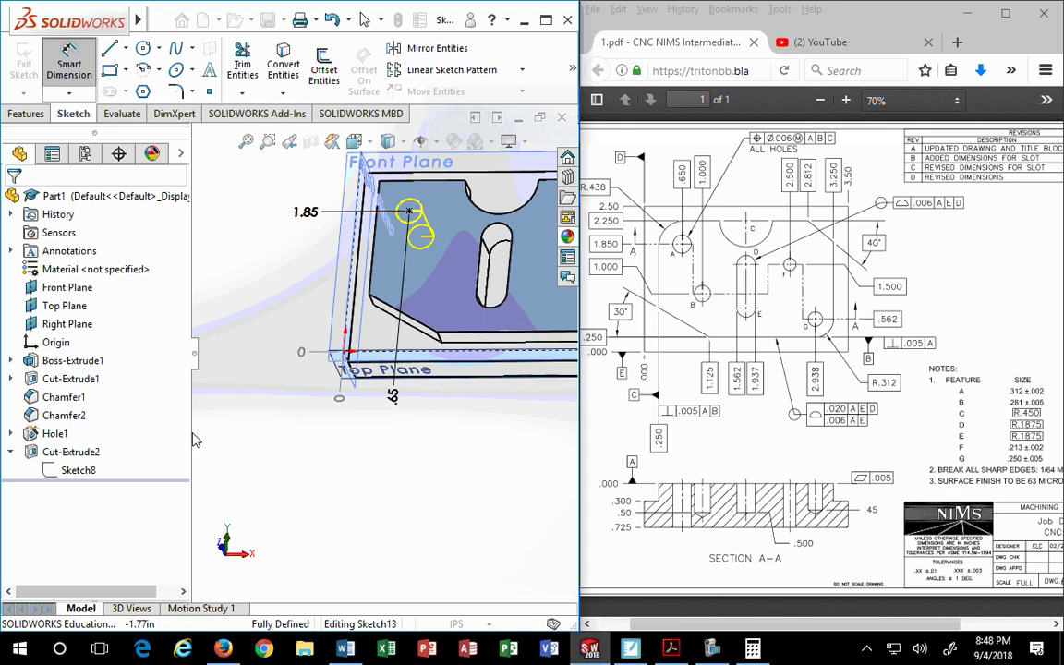
scroll(368, 406, "down", 2)
scroll(367, 406, "up", 3)
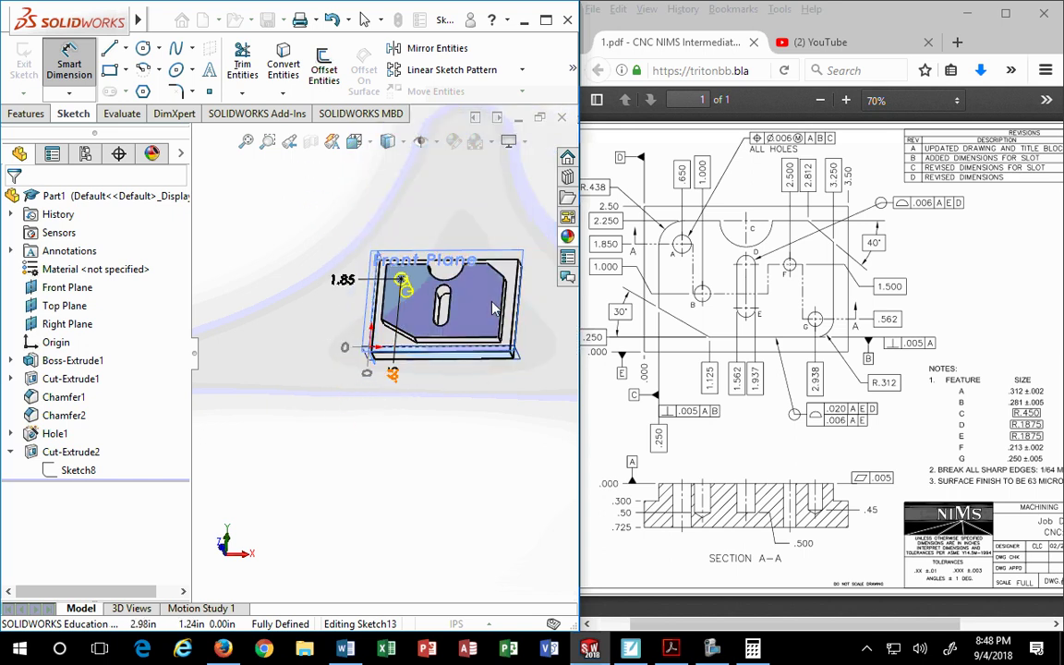
scroll(481, 311, "down", 1)
key("Escape")
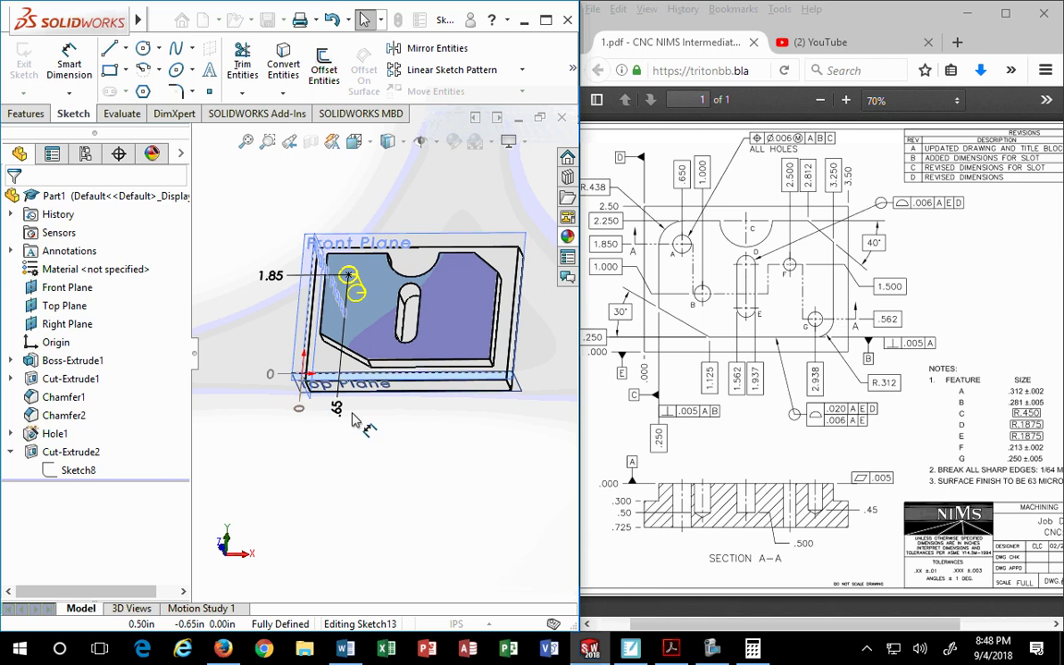
- Orbit the part, switch to the Front view and zoom to fit
middle_click_drag(411, 427, 379, 454)
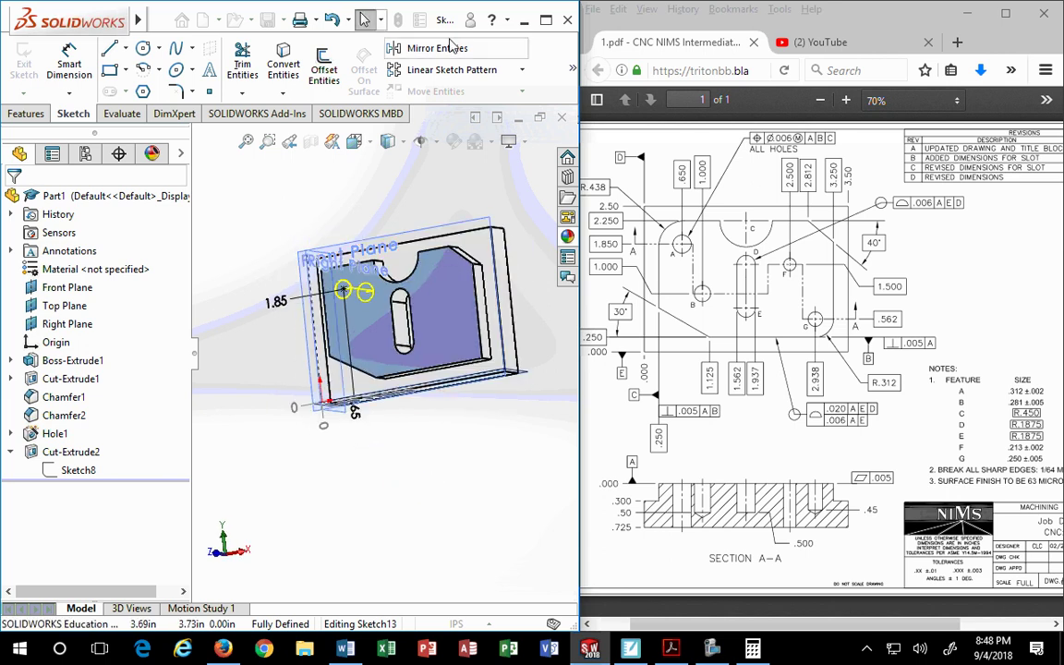
left_click(369, 150)
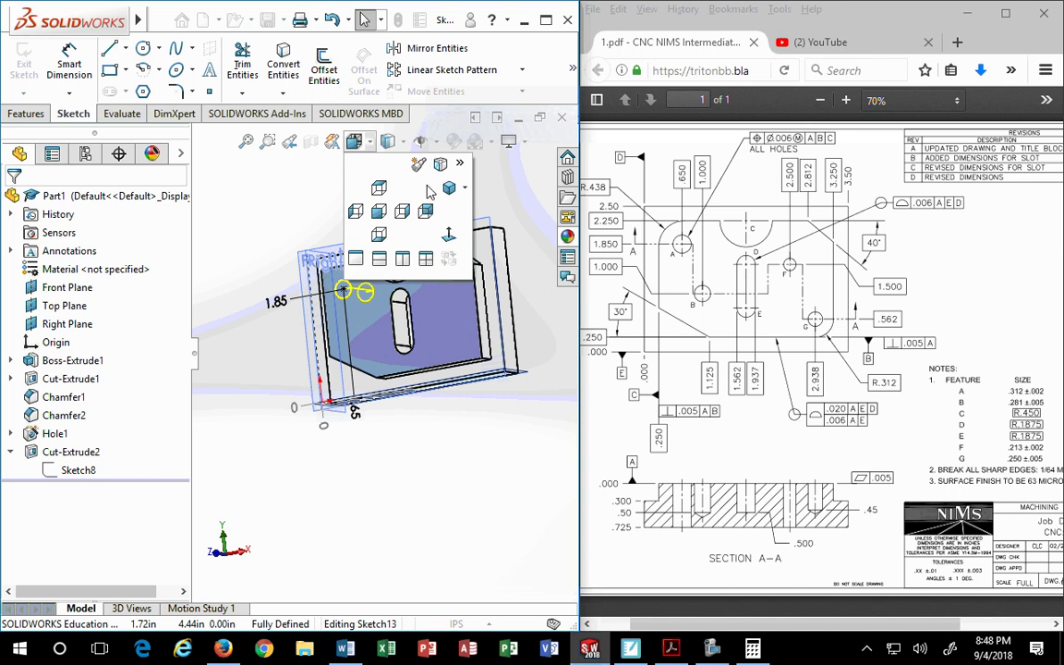
left_click(351, 198)
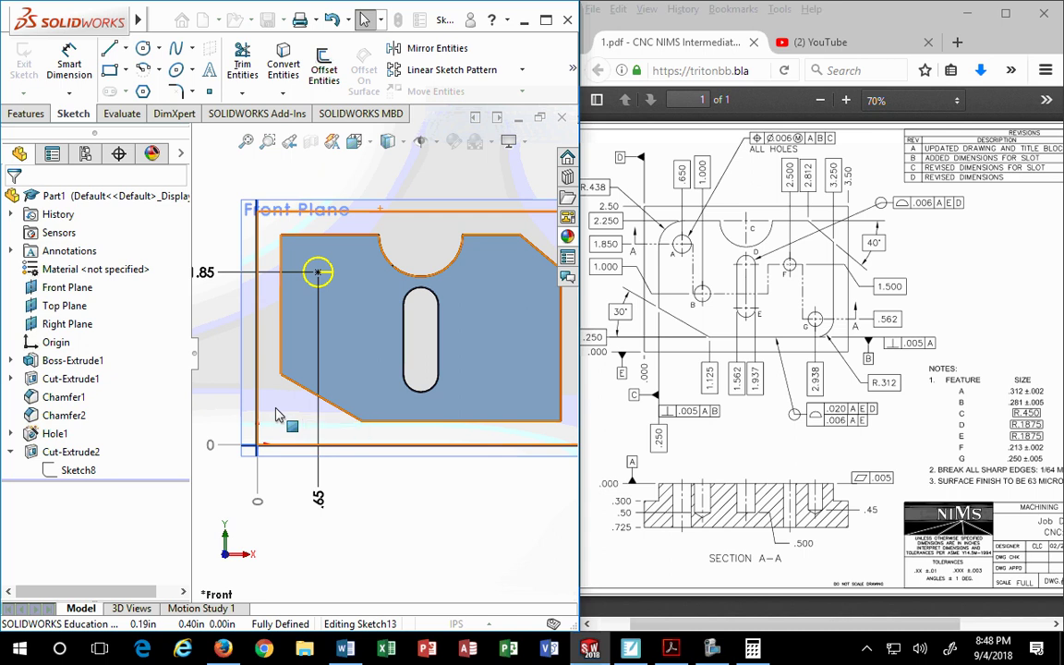
key("f")
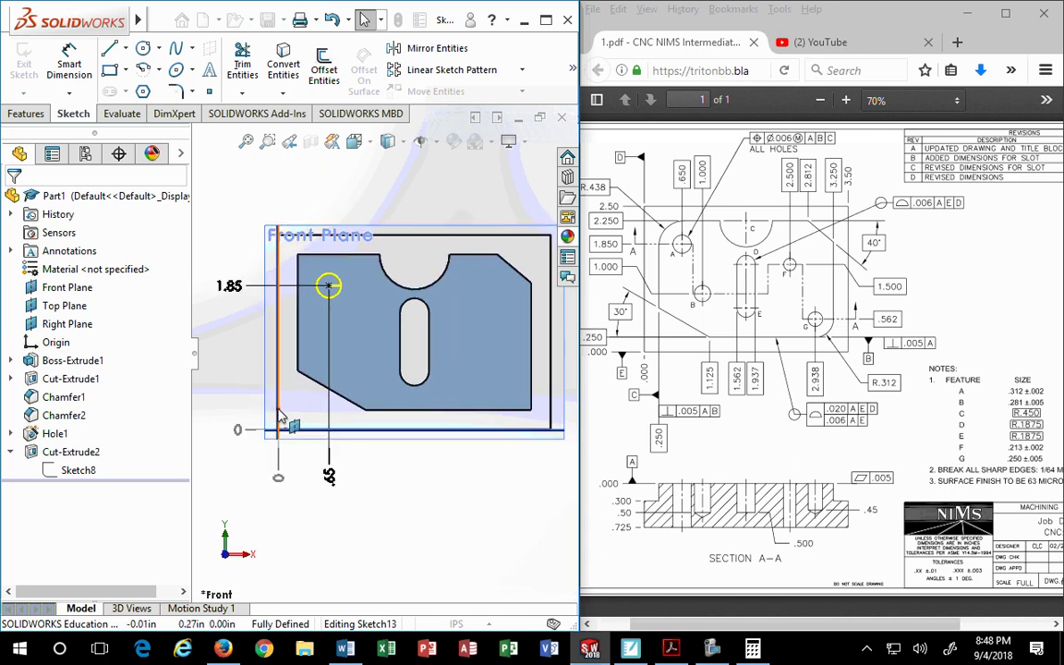
middle_click_drag(293, 450, 315, 370)
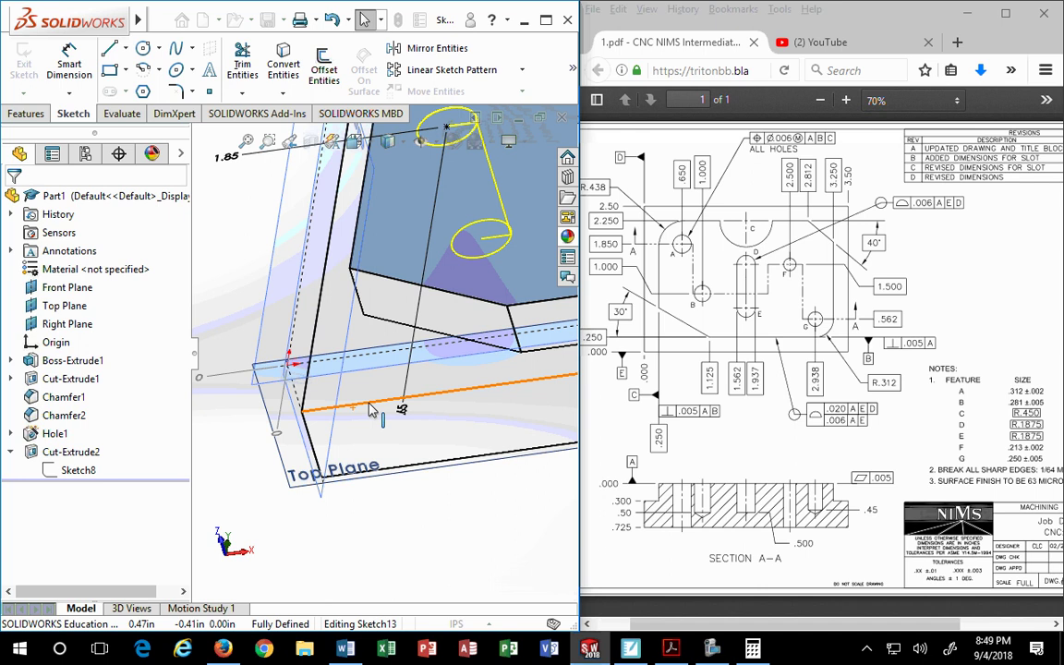
- Orbit the part to an angled view showing more of the top face
mouse_move(370, 409)
middle_mouse_down()
mouse_move(403, 408)
mouse_move(361, 389)
middle_mouse_up()
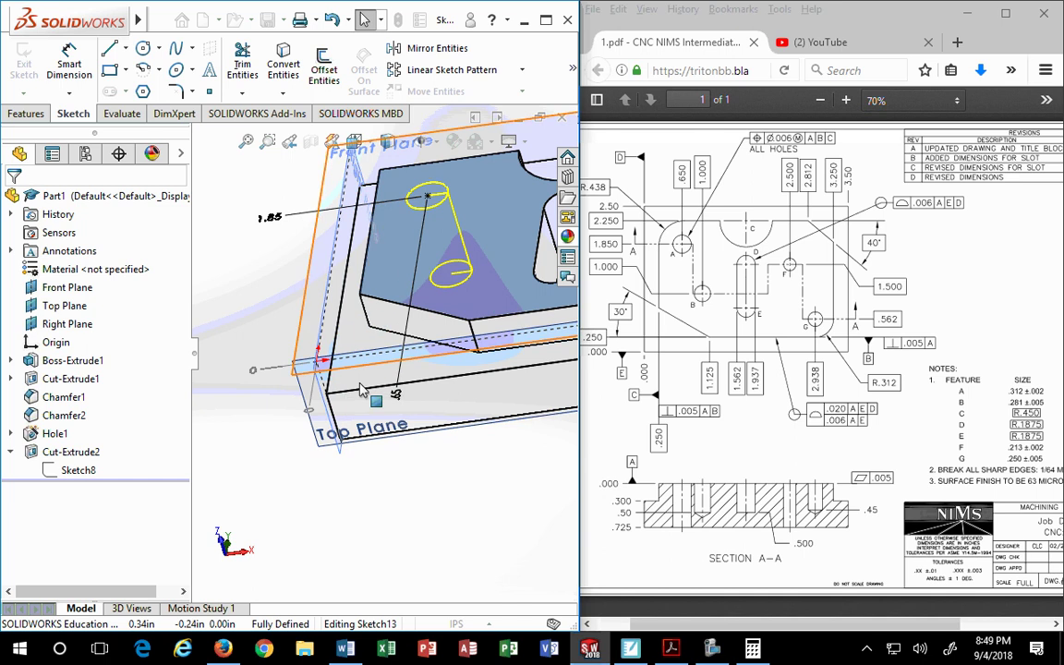
scroll(362, 390, "down", 2)
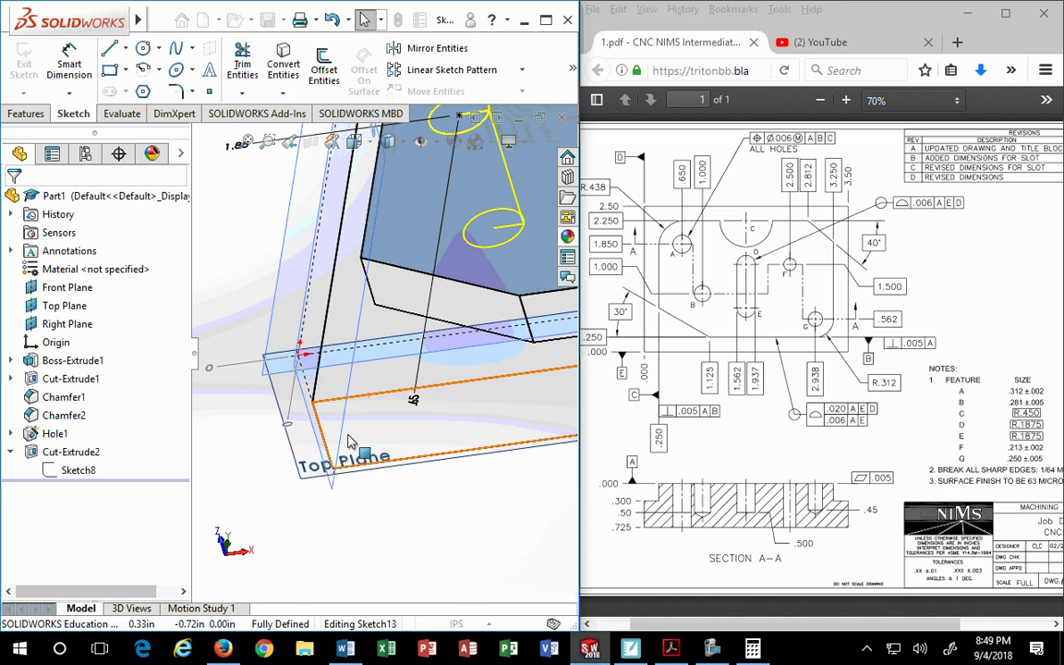
middle_click_drag(351, 442, 434, 286)
scroll(439, 279, "up", 3)
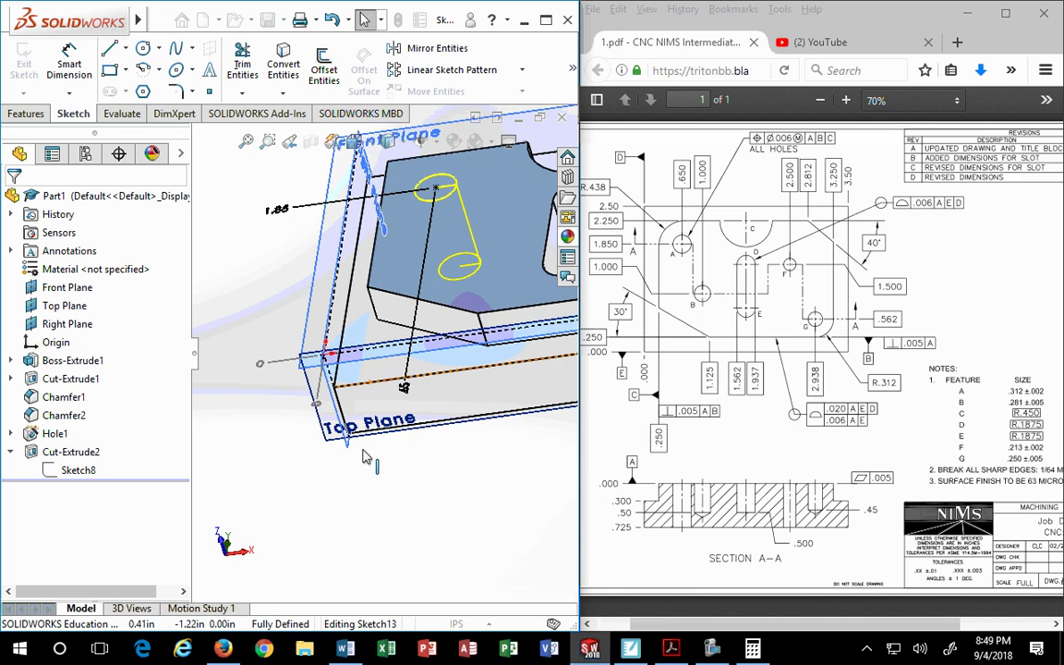
- Maximize the SOLIDWORKS window and confirm the hole so Hole2 is created
left_click(545, 20)
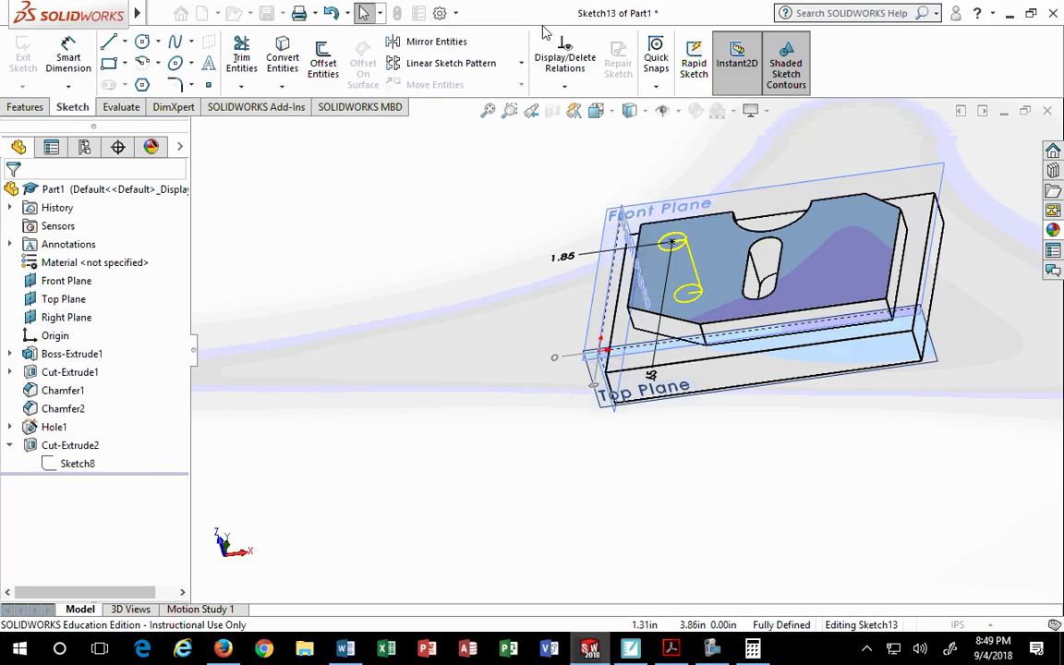
middle_click_drag(716, 286, 801, 379)
left_click(989, 137)
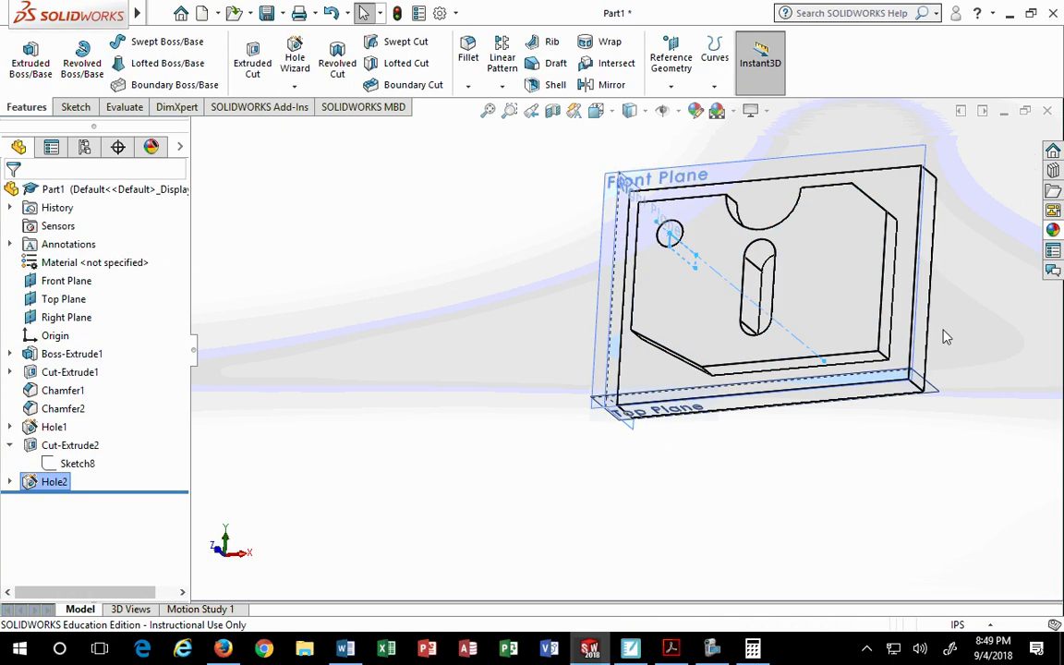
middle_click_drag(943, 334, 884, 260)
- Select the Front, Top and Right Planes together, bring up their options, then dismiss the menu
left_click(67, 281)
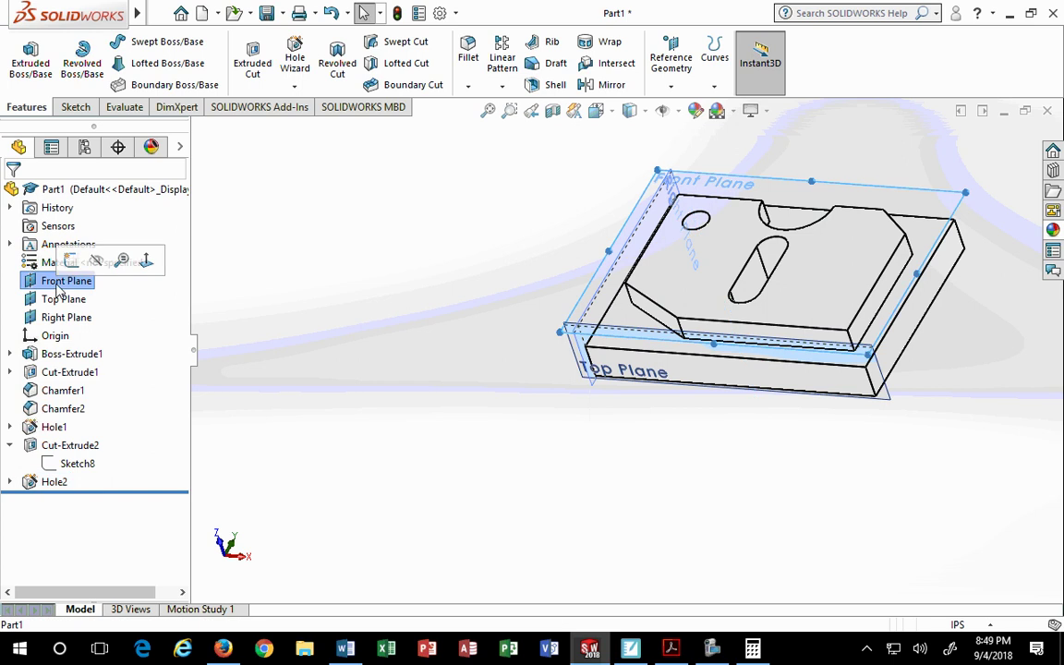
left_click(63, 300, "ctrl")
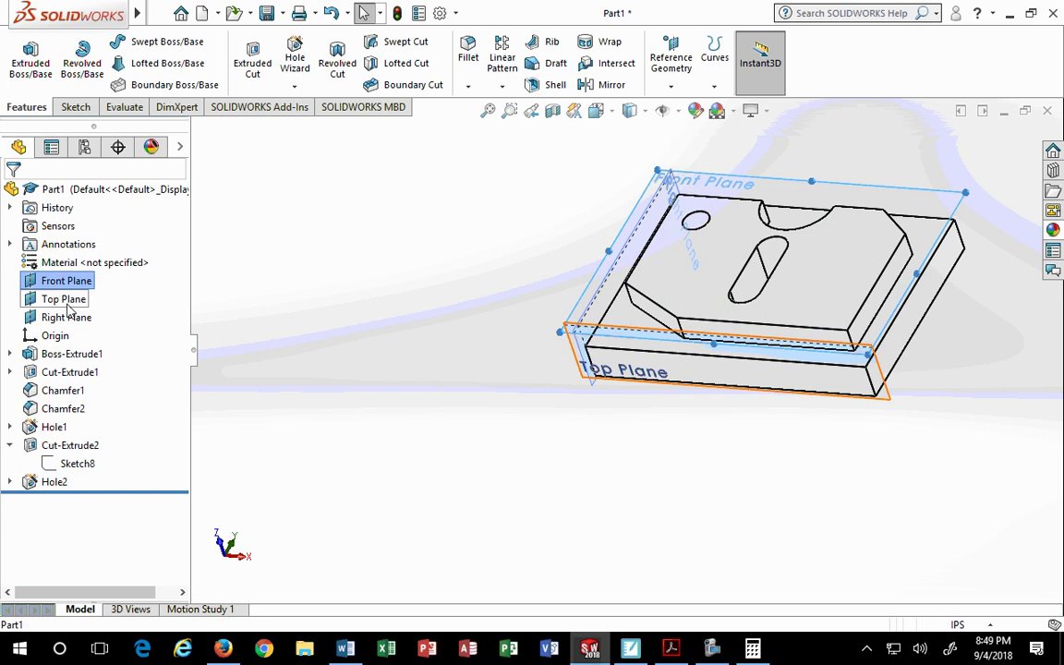
left_click(68, 318, "ctrl")
right_click(67, 319)
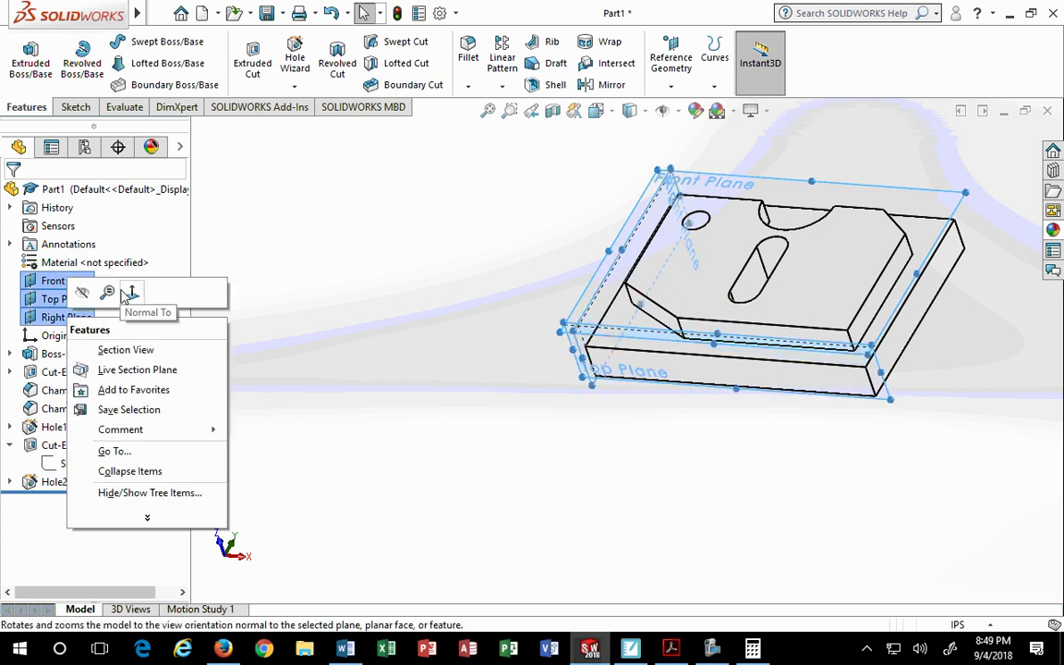
key("Escape")
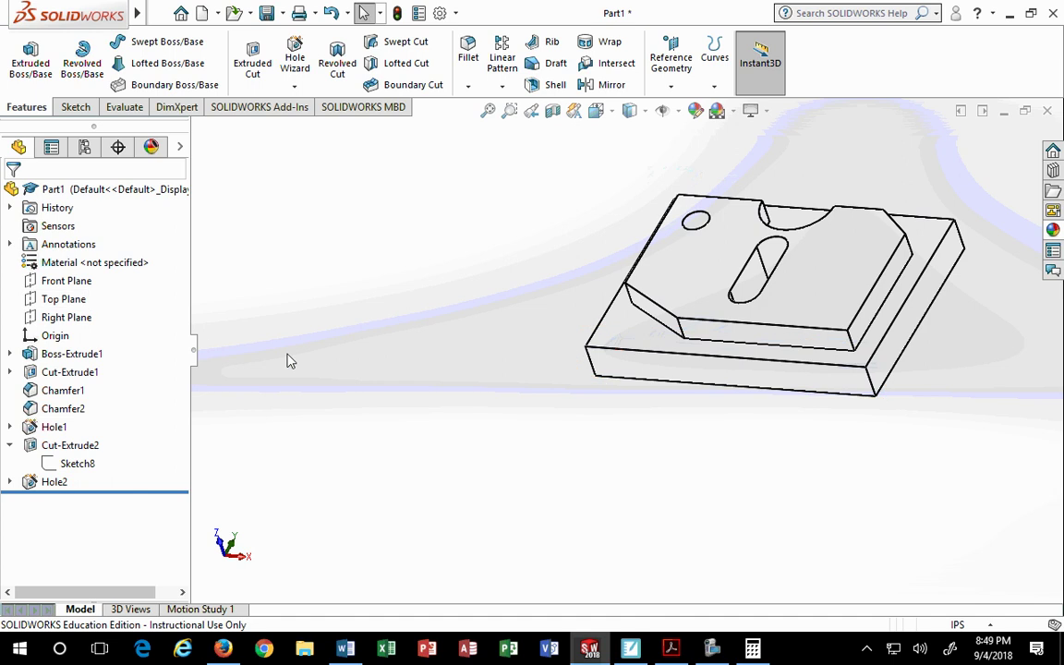
left_click(595, 109)
left_click(595, 110)
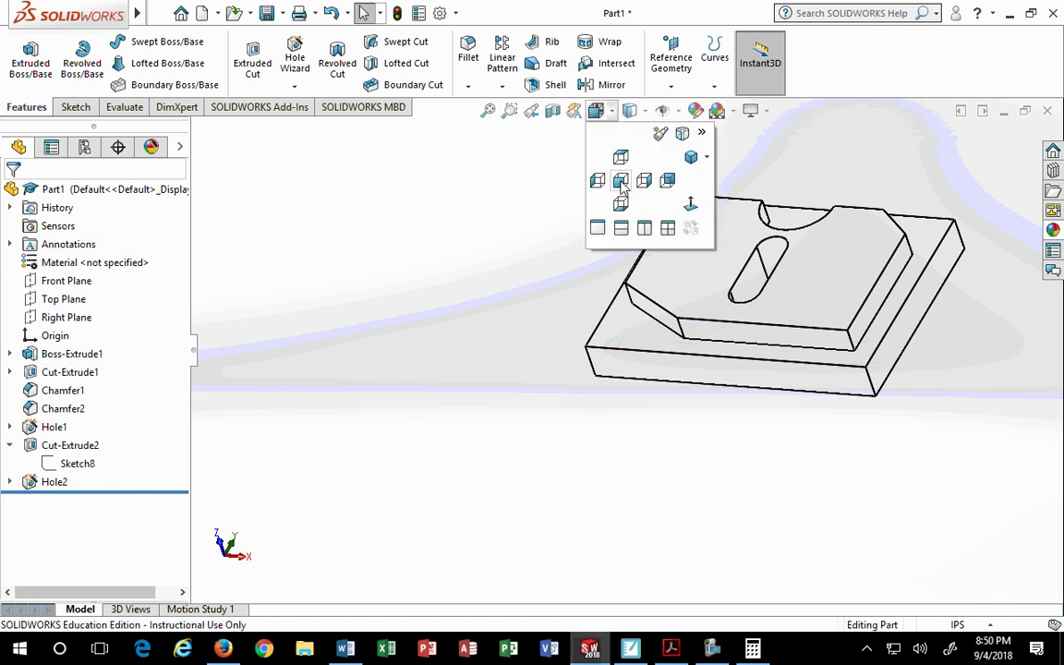
left_click(559, 166)
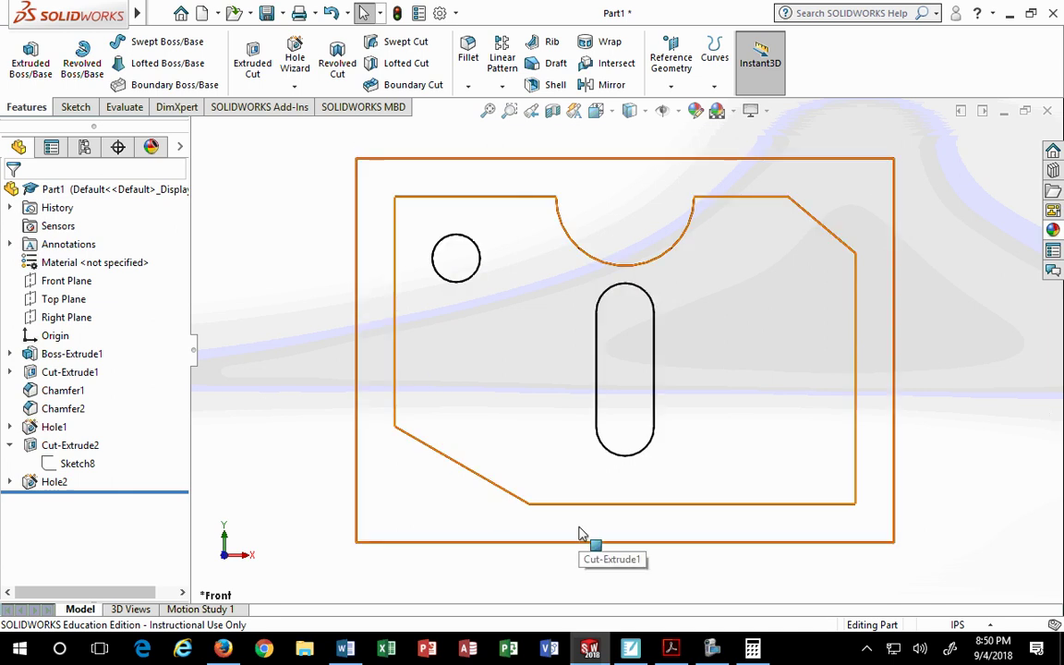
left_click(69, 282)
left_click(67, 301)
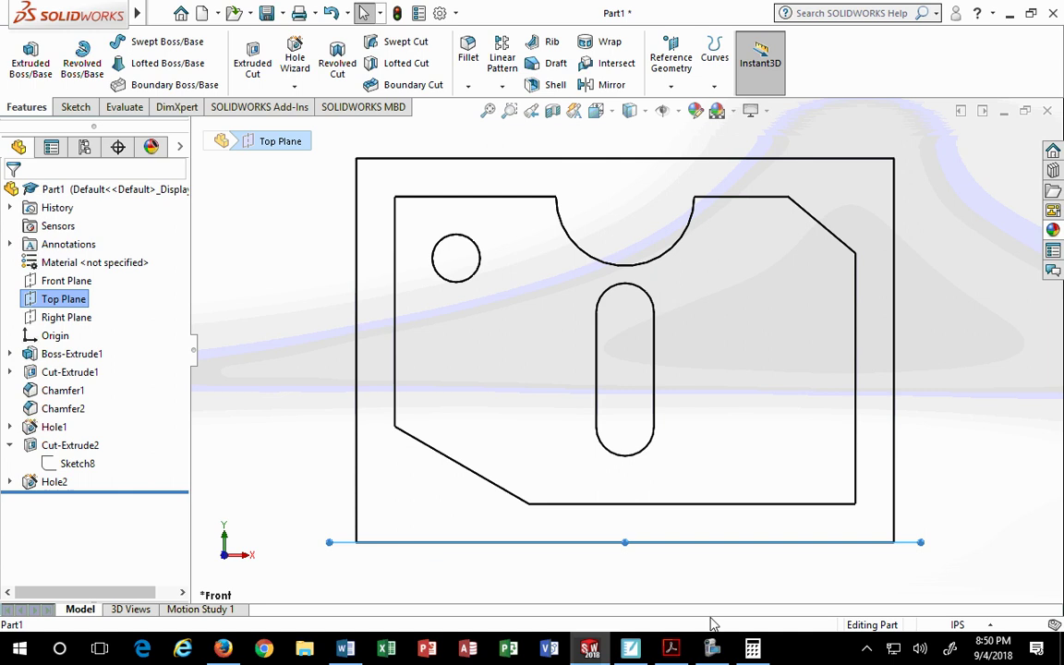
middle_click_drag(494, 435, 370, 540)
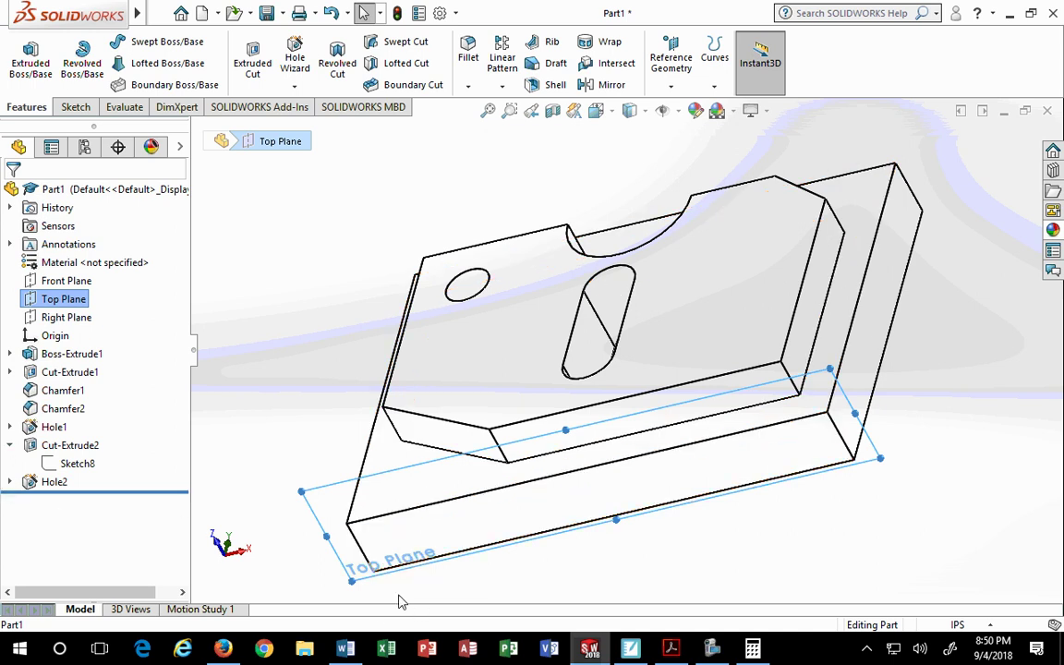
middle_click_drag(459, 499, 553, 586)
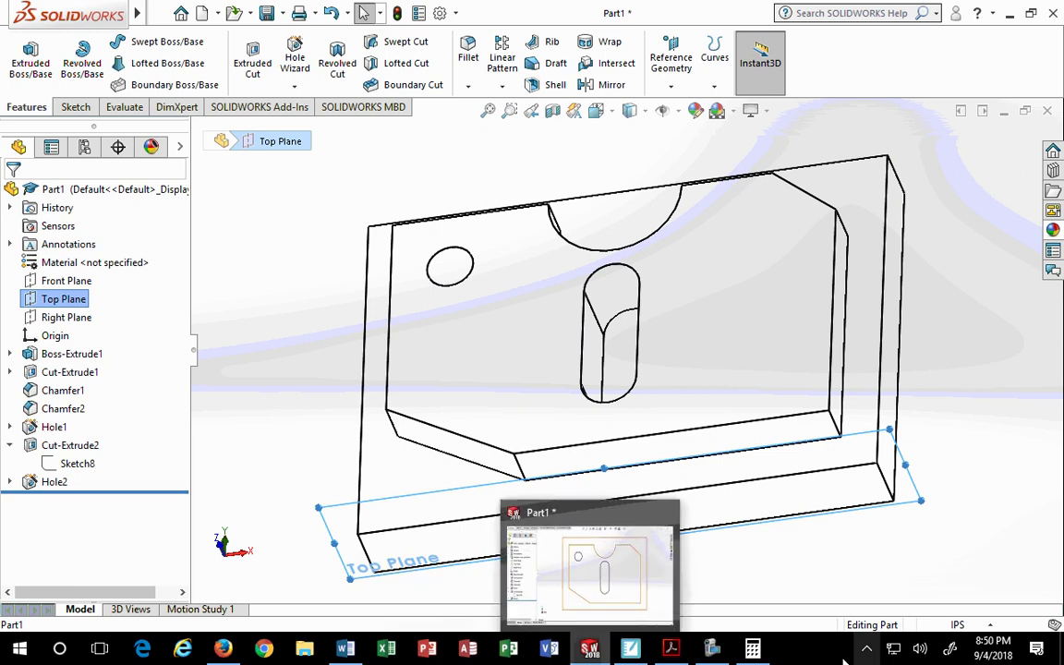
left_click(712, 650)
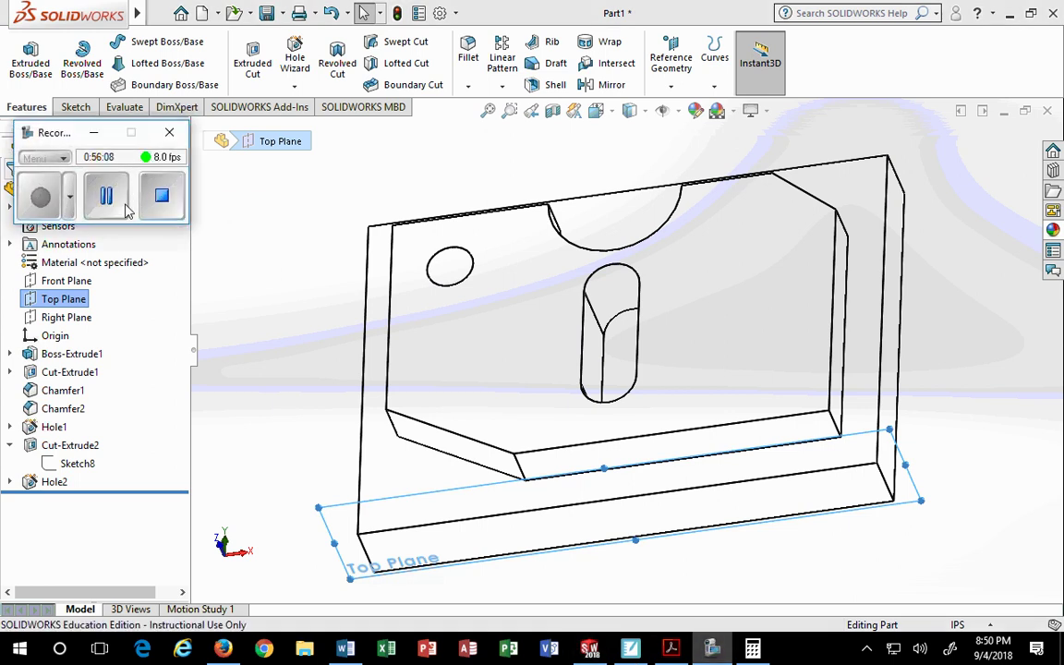